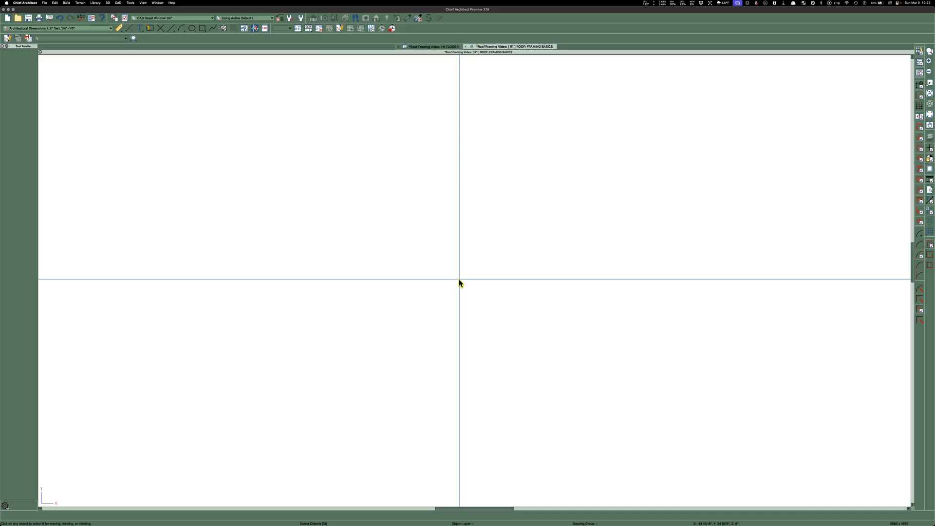
Draw a rectangle for the roof outline and set its width to 40 feet
click(204, 29)
mouse_move(280, 203)
mouse_down()
mouse_move(590, 305)
mouse_move(615, 339)
mouse_up()
key(Escape)
key(space)
click(615, 223)
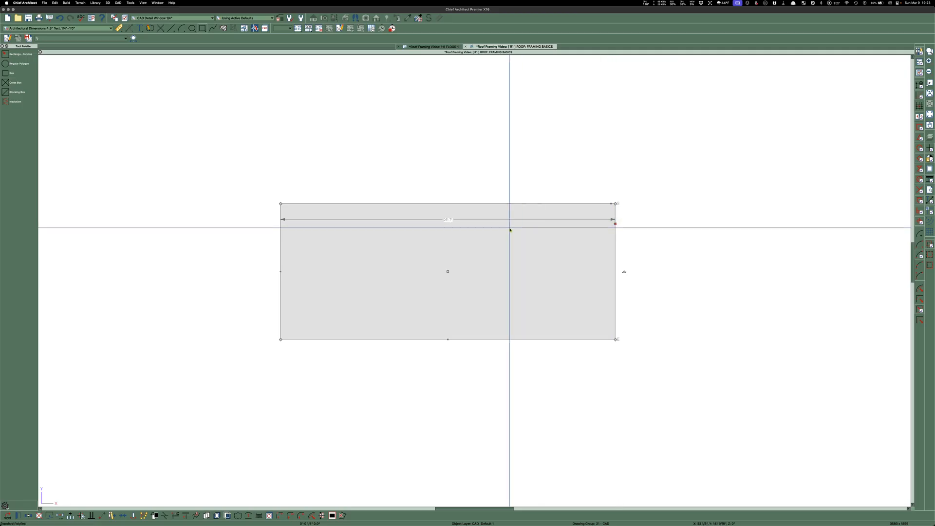
click(448, 222)
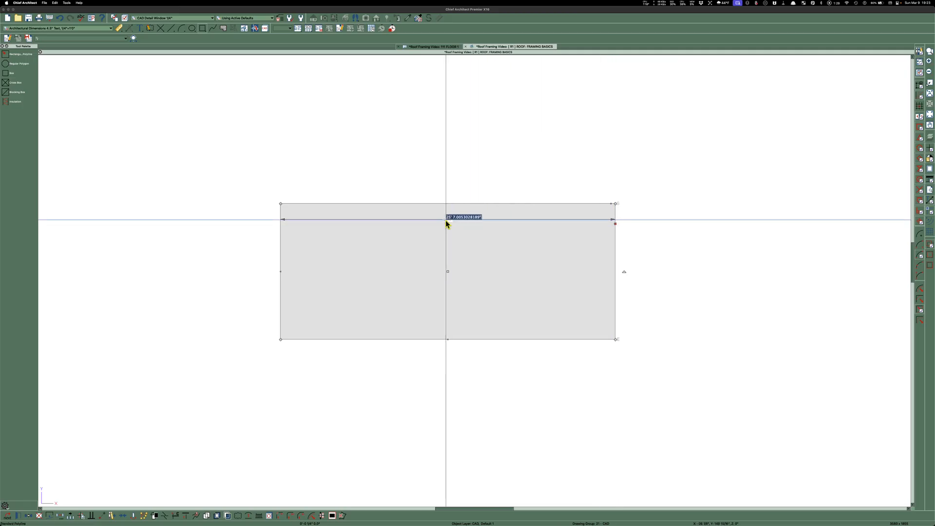
text(40)
key(Return)
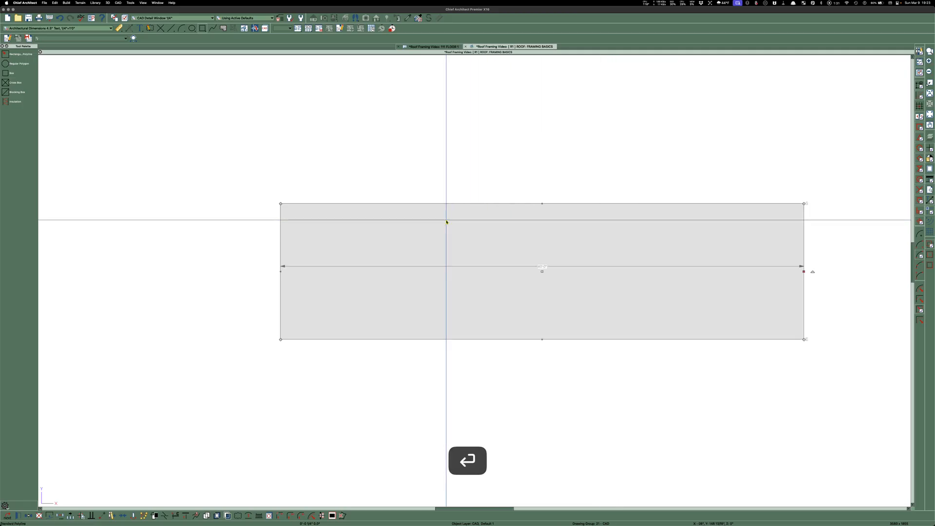
Set the roof outline rectangle's height to 24 feet, keeping its lower edge in place
click(621, 203)
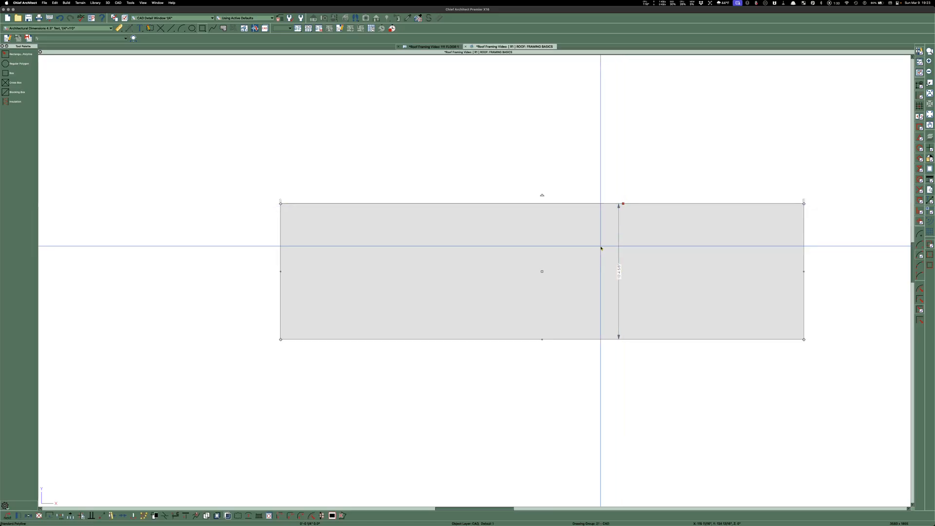
click(619, 271)
text(24)
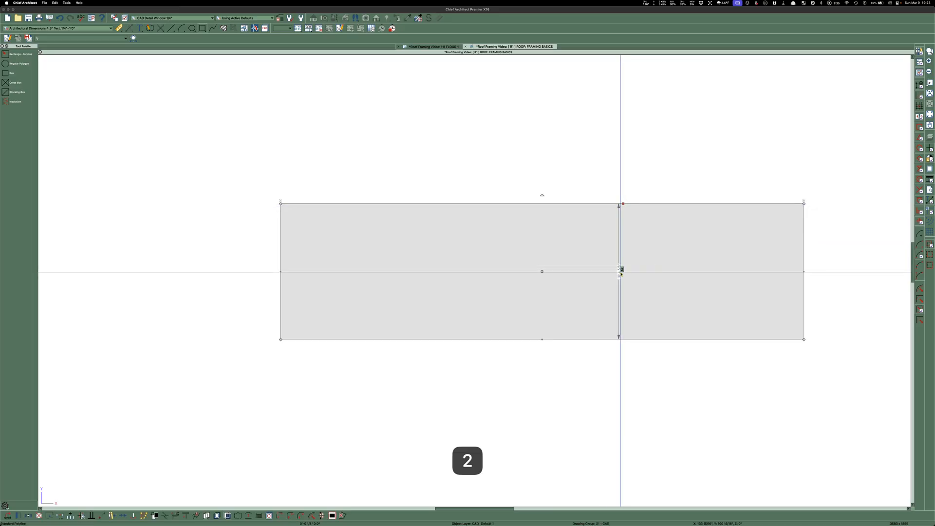
key(Return)
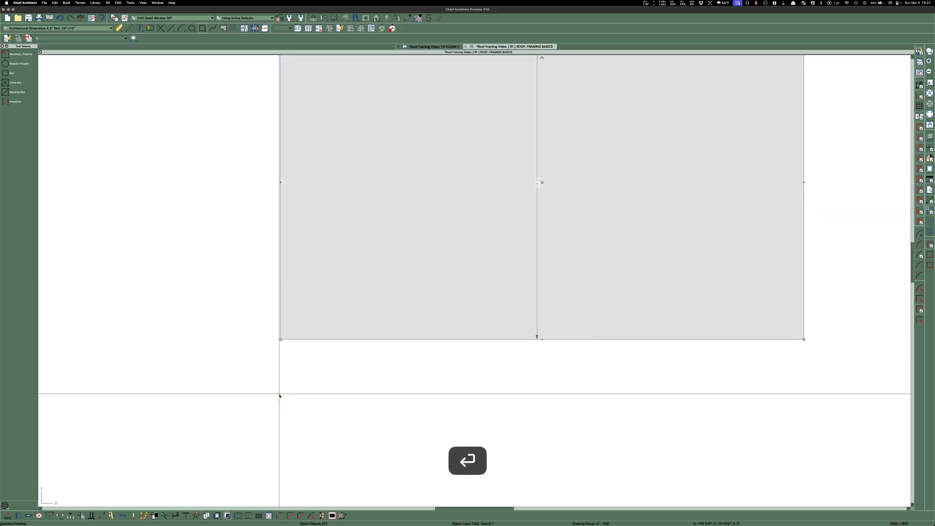
scroll(215, 409, down, 2)
click(675, 218)
scroll(538, 221, up, 1)
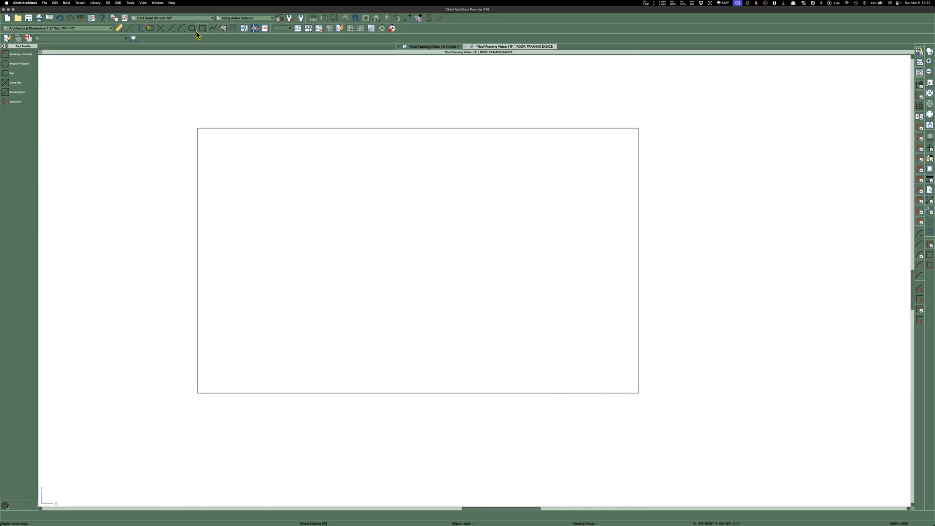
Draw a horizontal ridge line across the outline's mid-height and two 45-degree hip lines joining the right corners to it
click(173, 28)
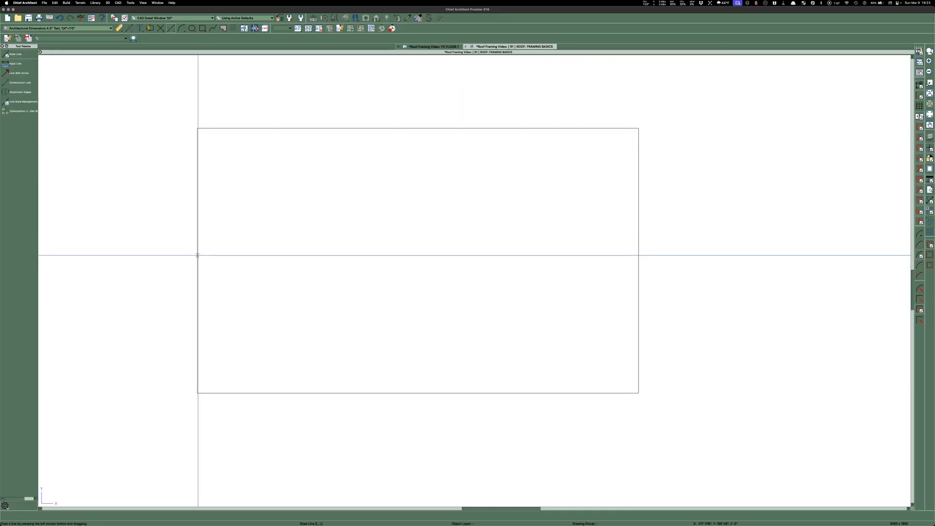
drag(197, 260, 638, 260)
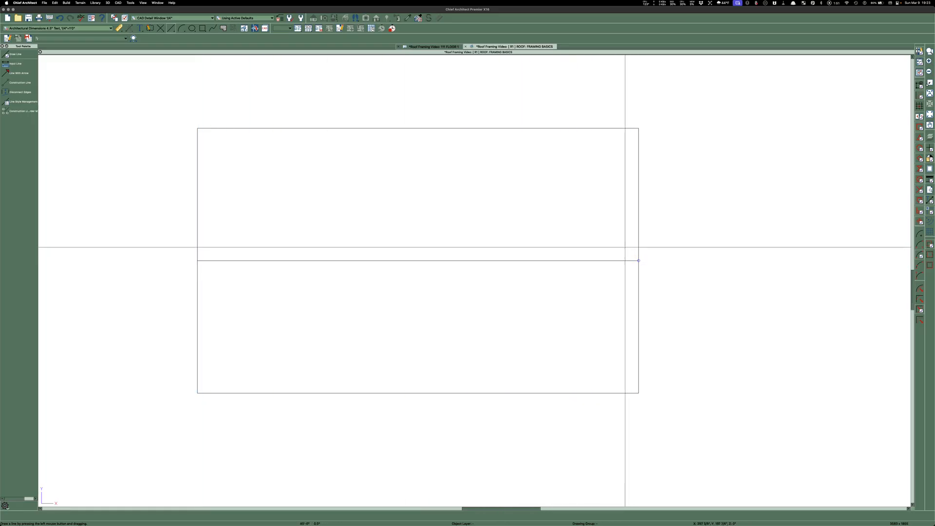
mouse_move(638, 129)
mouse_down()
mouse_move(616, 177)
mouse_move(562, 233)
mouse_move(506, 260)
mouse_up()
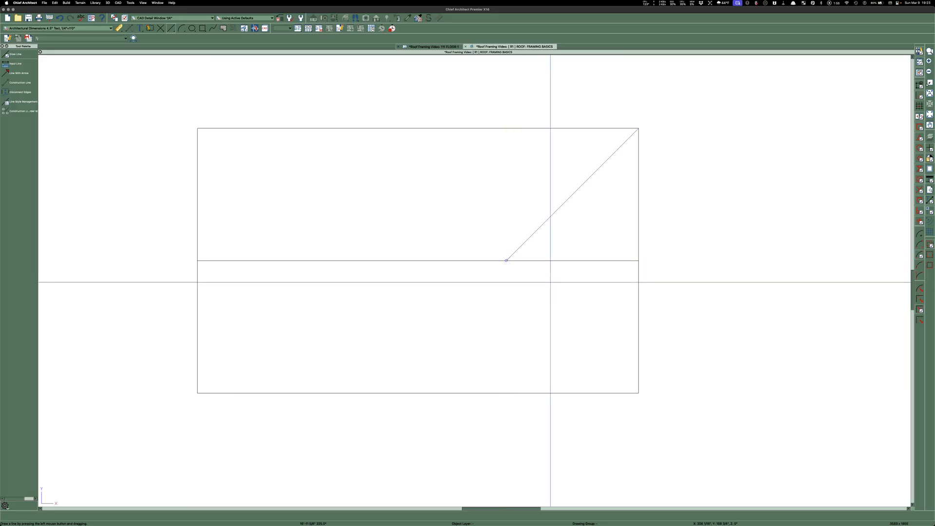
drag(507, 261, 639, 393)
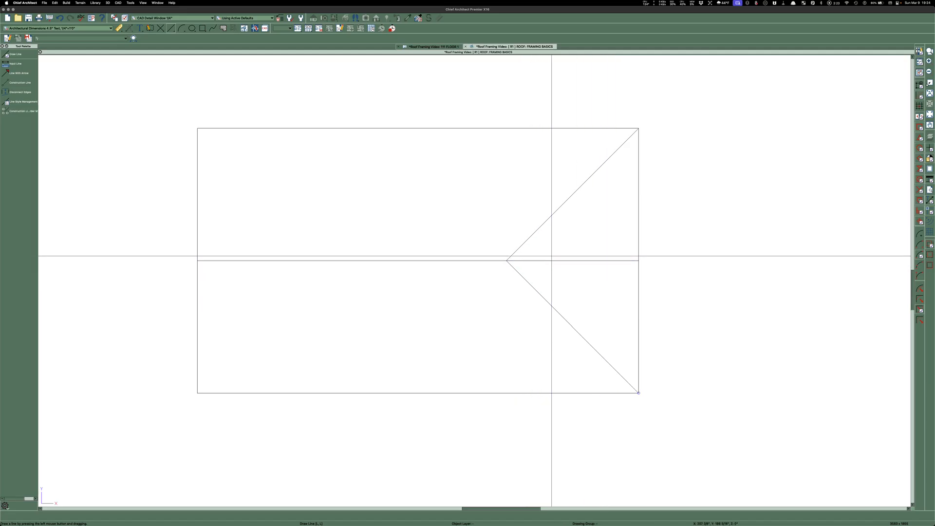
Shorten the ridge line's right end so it stops where the two hip lines meet
key(space)
click(576, 260)
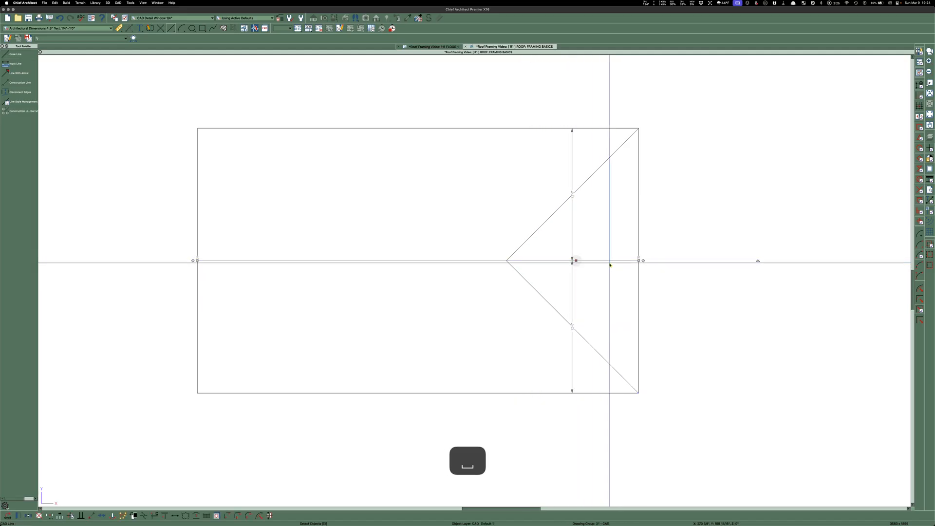
drag(637, 262, 505, 262)
key(Escape)
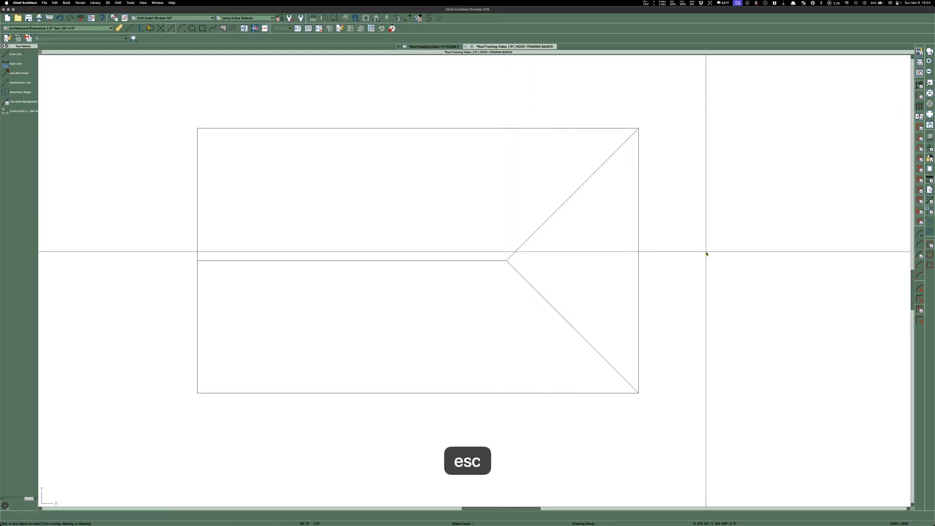
scroll(368, 215, down, 2)
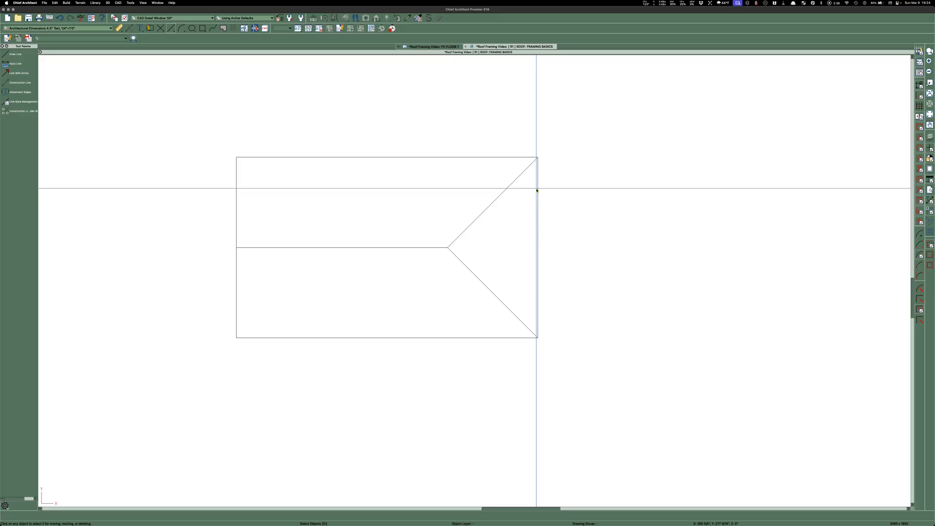
scroll(537, 190, up, 3)
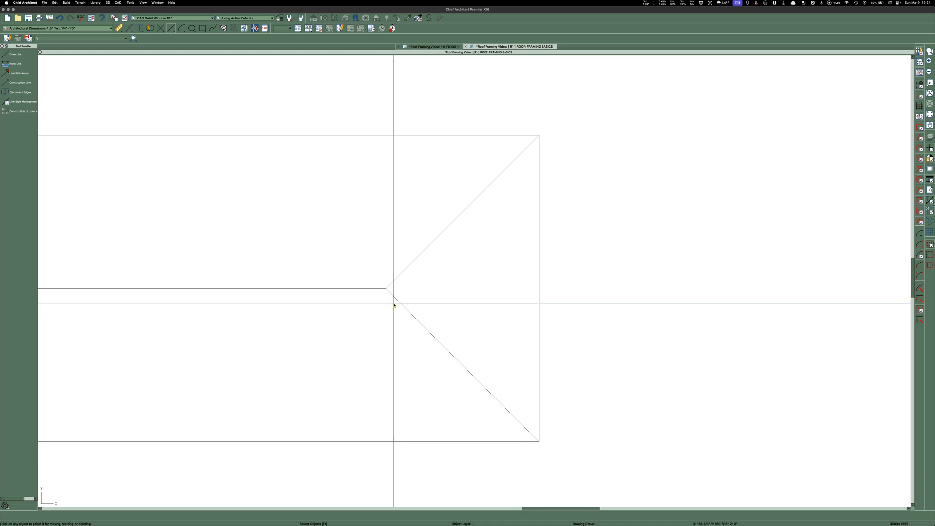
scroll(632, 267, down, 2)
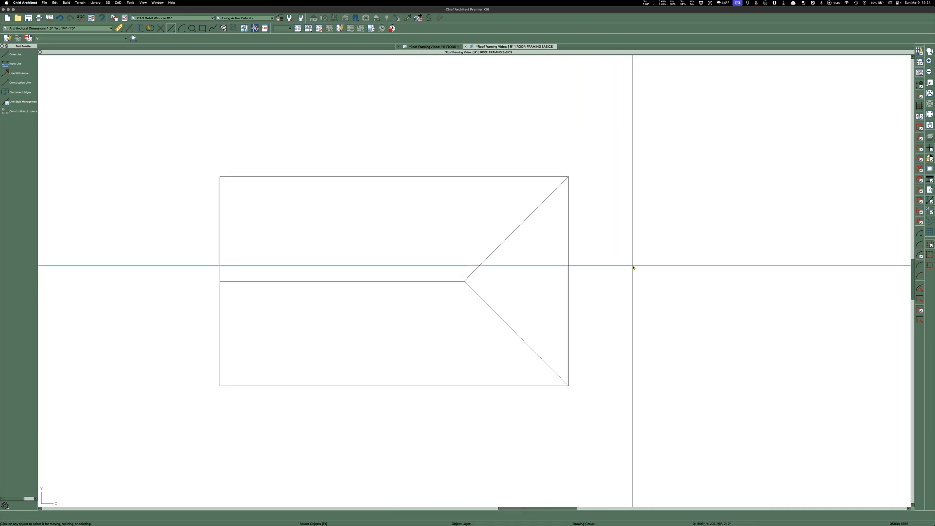
Draw a long, narrow horizontal rectangle about 9.7 inches thick above the roof outline as the ridge board
click(289, 281)
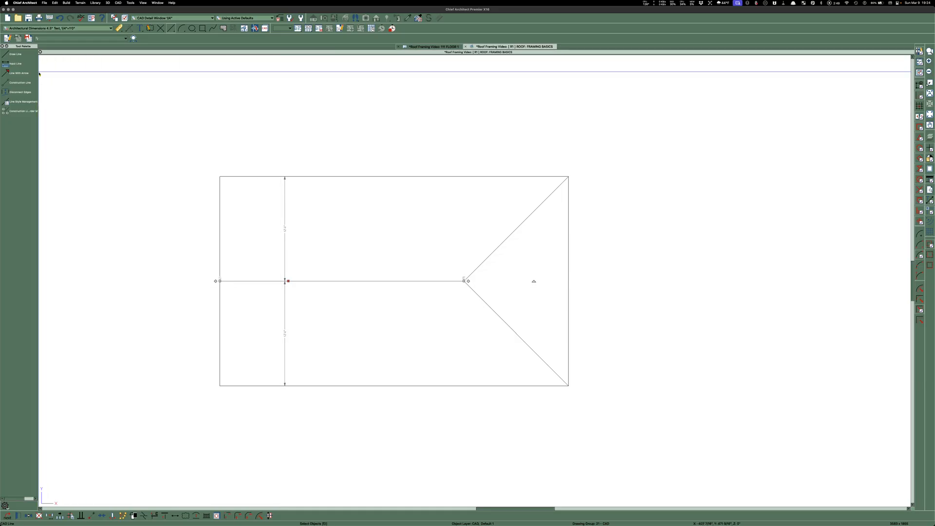
click(202, 28)
scroll(252, 290, up, 1)
scroll(416, 249, down, 3)
drag(227, 122, 536, 129)
key(Escape)
click(535, 128)
scroll(535, 128, up, 5)
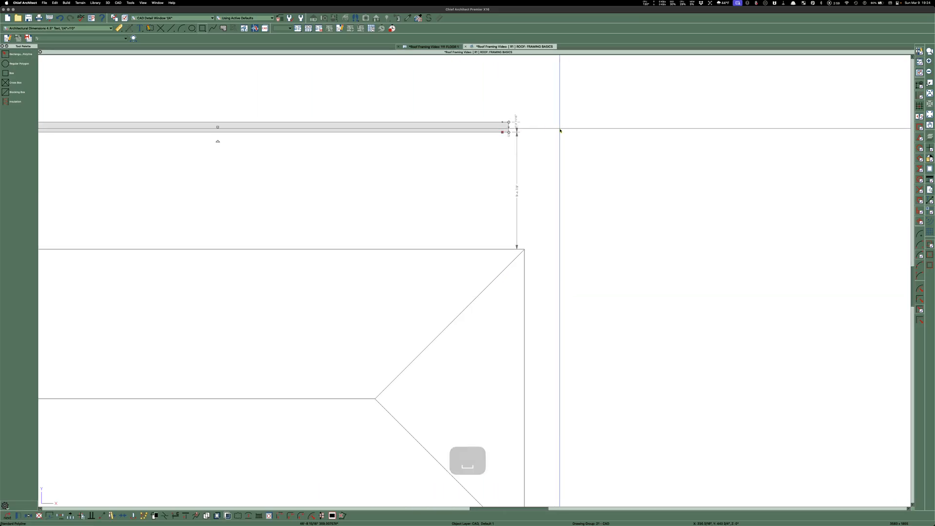
Set the ridge board rectangle's thickness to 1.5 inches
drag(521, 130, 530, 133)
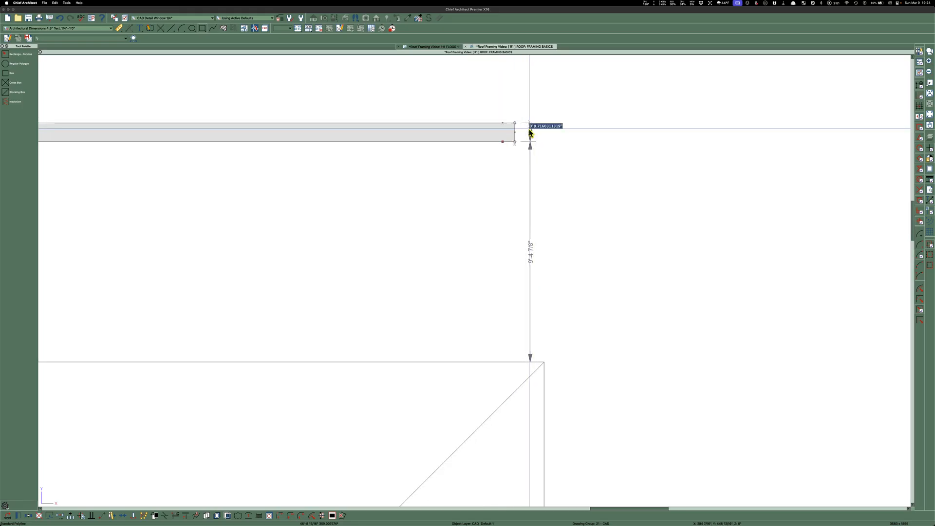
key(Escape)
scroll(516, 130, up, 3)
scroll(487, 134, up, 1)
click(483, 169)
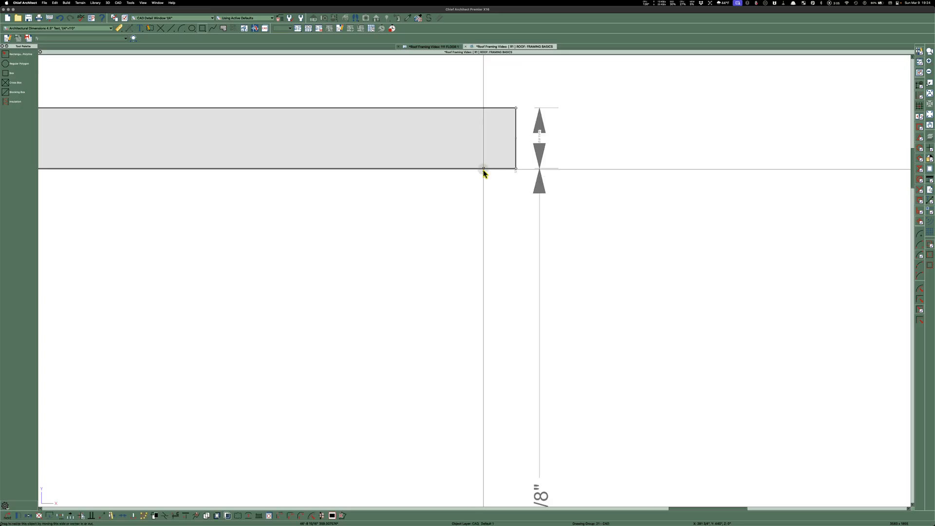
click(539, 137)
text(1.5)
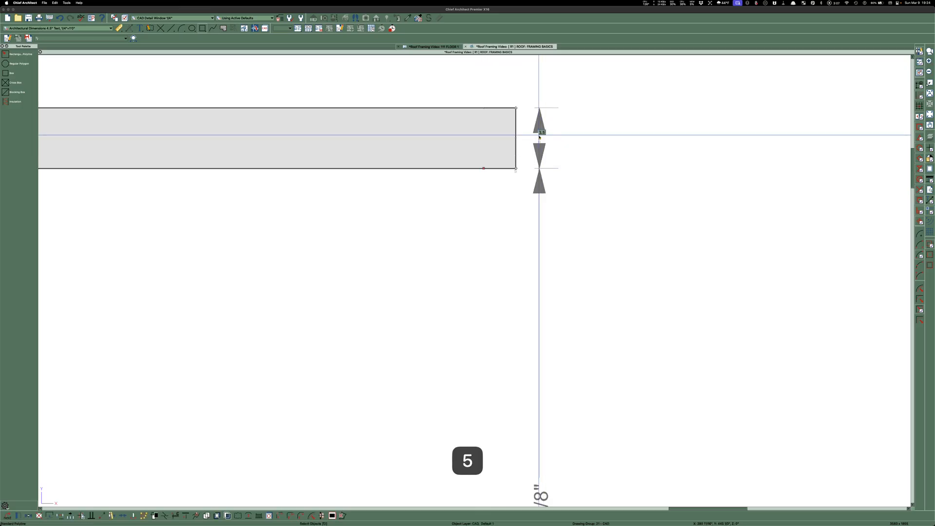
key(Return)
key(Escape)
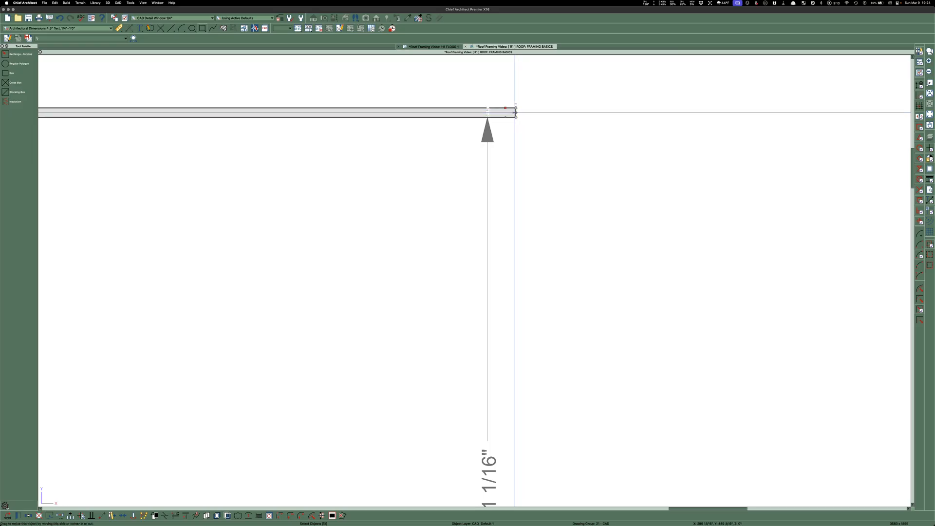
Move the ridge board point to point, from its right end's midpoint to the intersection of the ridge and hip lines
key(m)
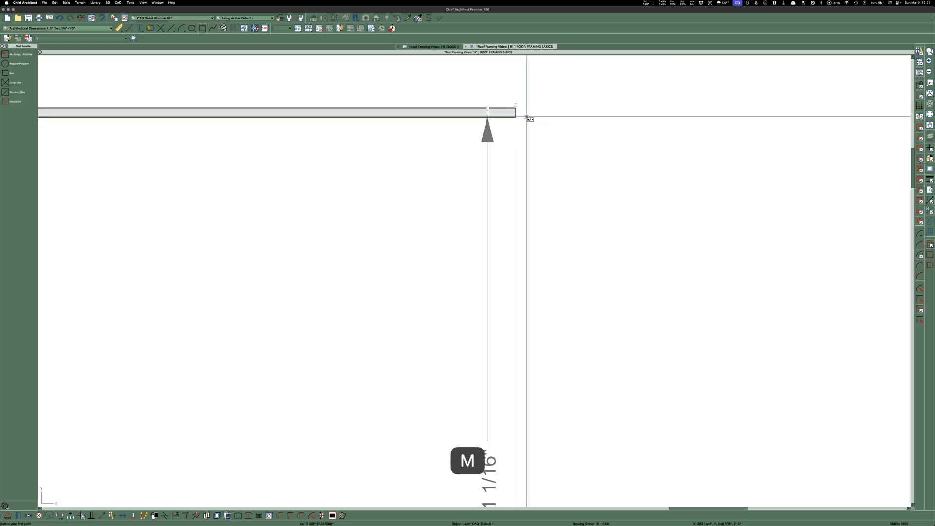
click(515, 112)
scroll(488, 113, down, 5)
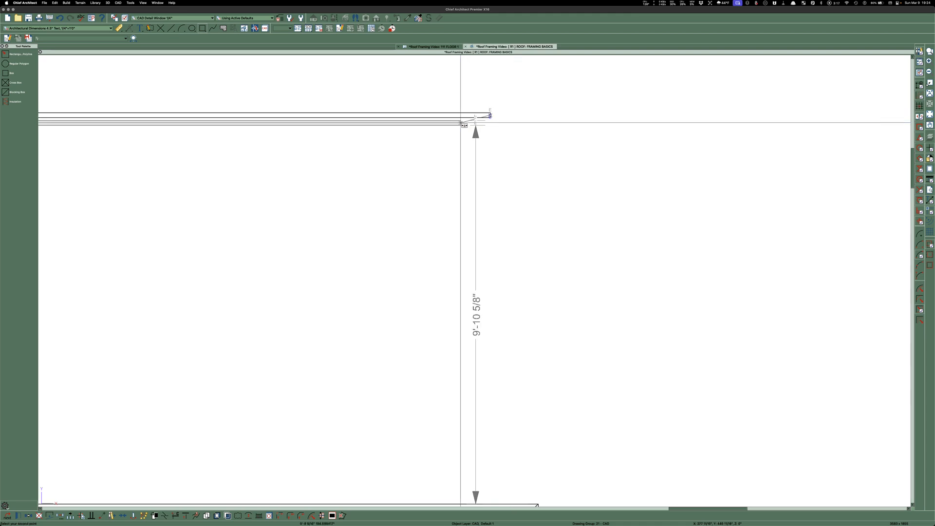
scroll(325, 347, up, 5)
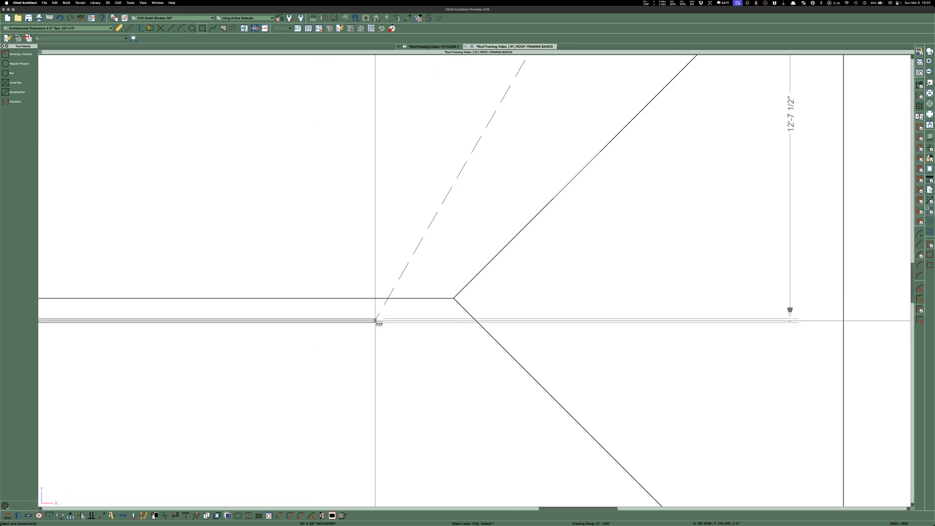
click(473, 294)
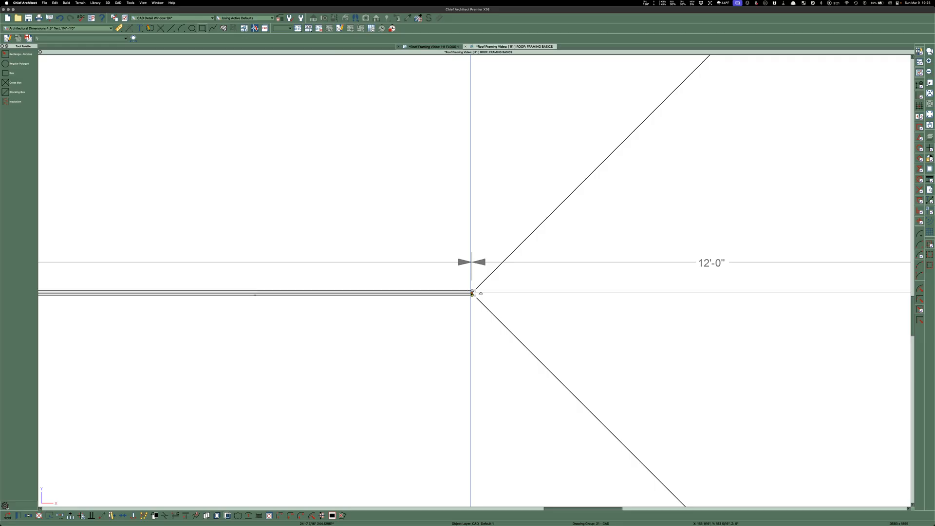
Move the ridge board horizontally from its upper right corner so that its end corners land on the hip lines
key(space)
click(477, 282)
scroll(477, 282, up, 5)
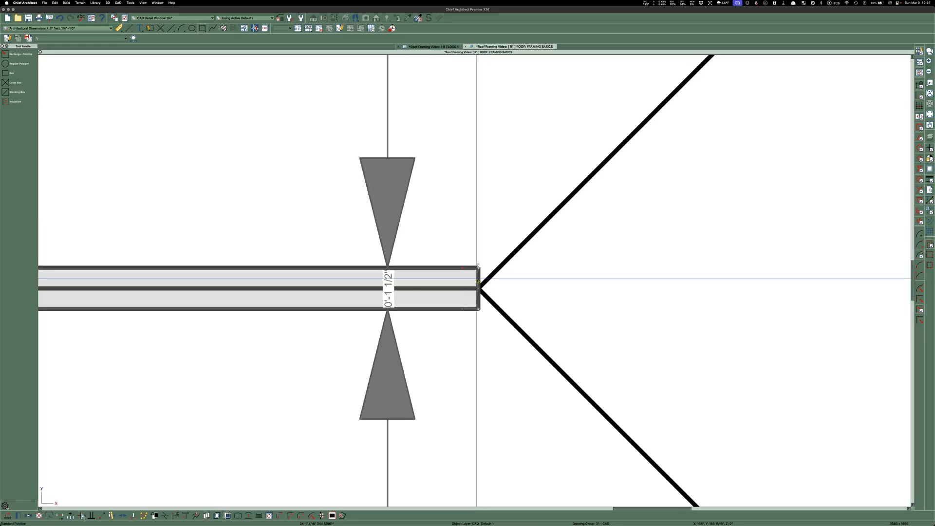
key(m)
click(479, 267)
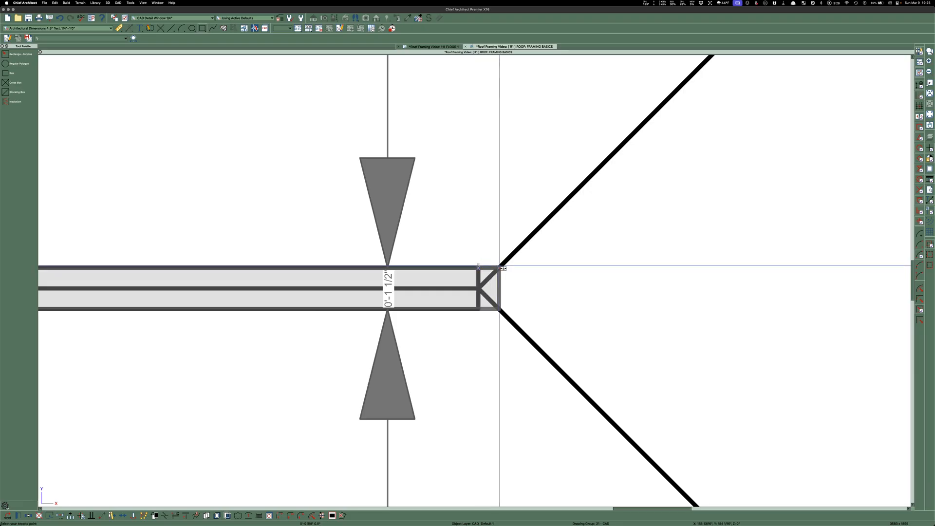
key(space)
Delete the original ridge line running through the middle of the ridge board
scroll(577, 264, down, 2)
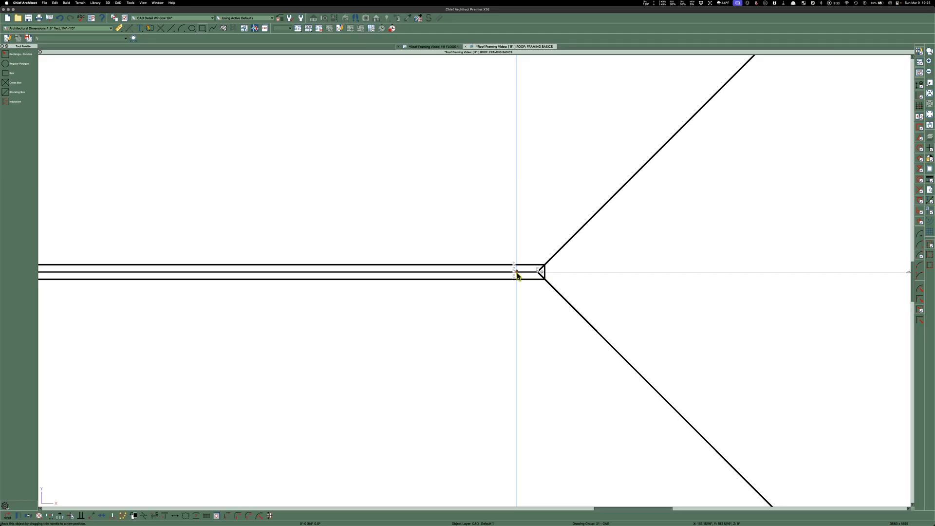
key(Escape)
scroll(368, 286, down, 2)
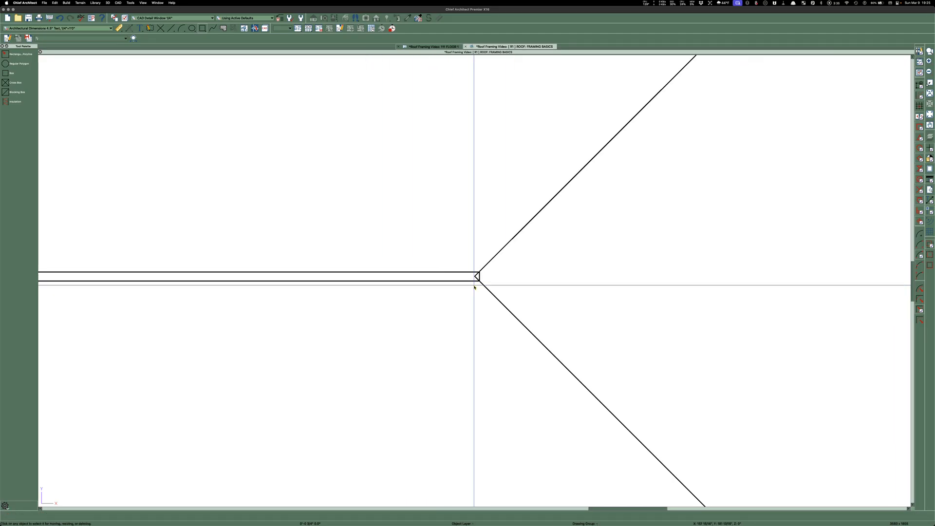
Copy the ridge board, paste it above the roof outline and rotate the copy 45 degrees to run parallel to the upper hip line
click(417, 275)
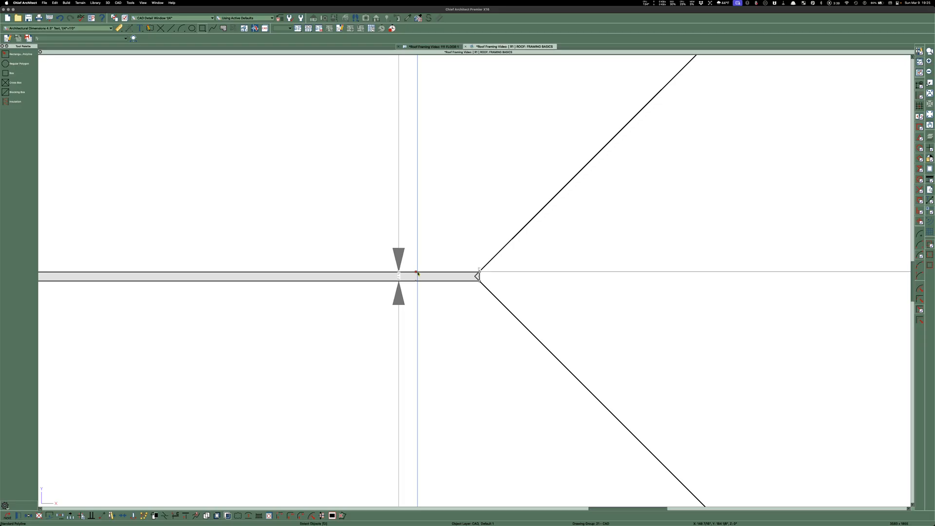
scroll(417, 274, down, 3)
key(cmd+v)
scroll(375, 322, down, 2)
scroll(375, 322, down, 2)
click(505, 133)
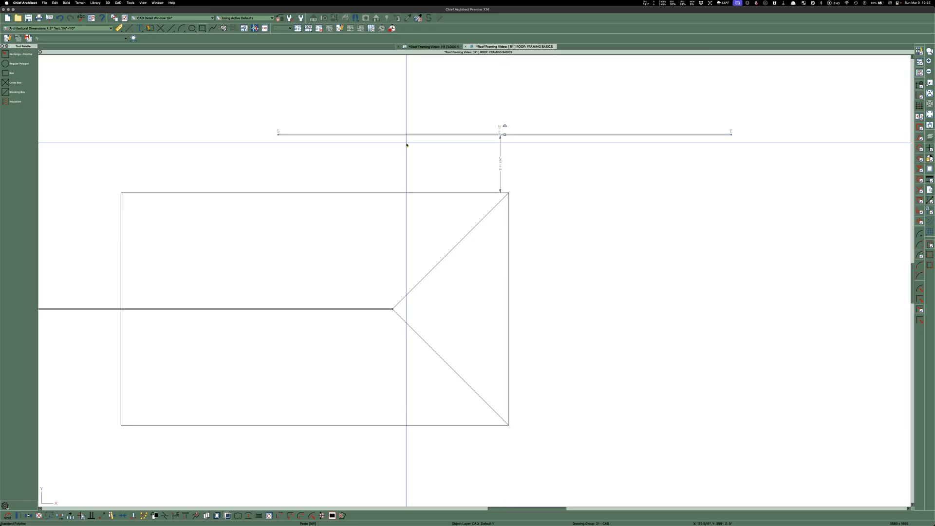
drag(503, 123, 488, 114)
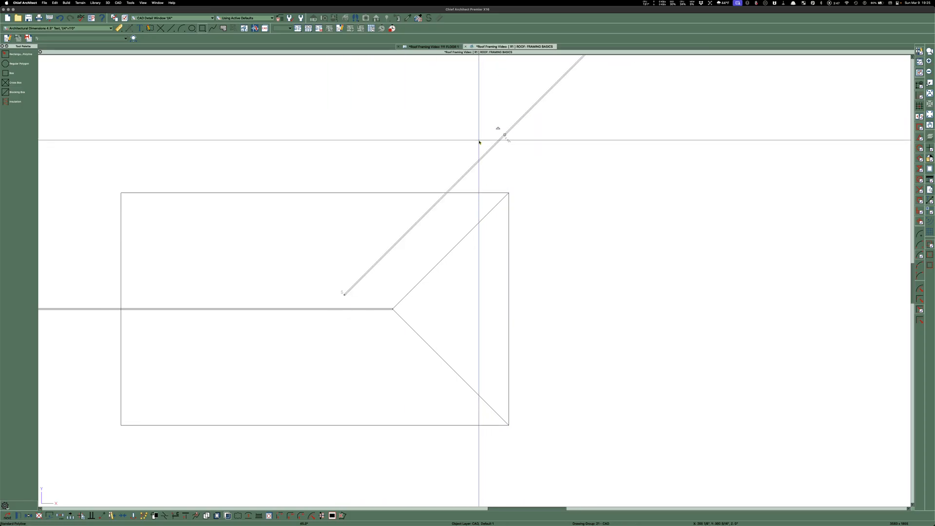
scroll(341, 296, up, 6)
scroll(341, 295, up, 2)
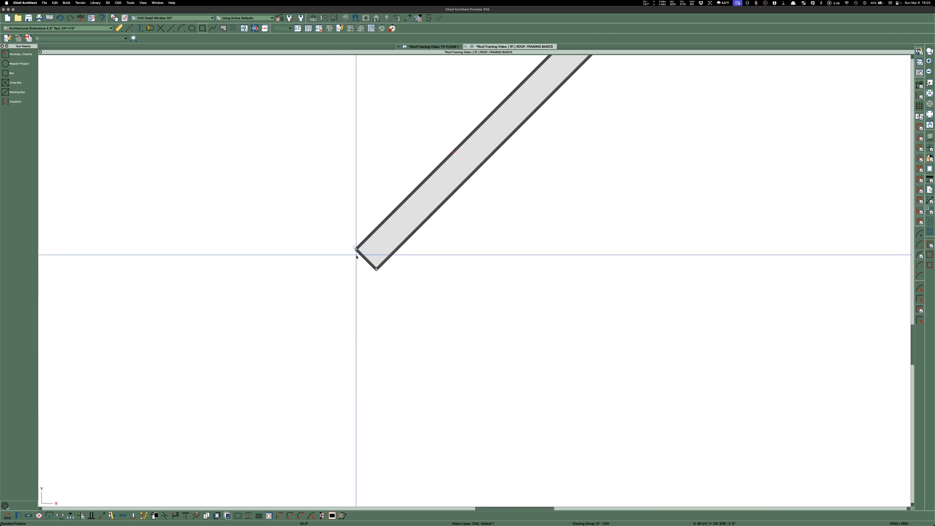
scroll(341, 269, up, 3)
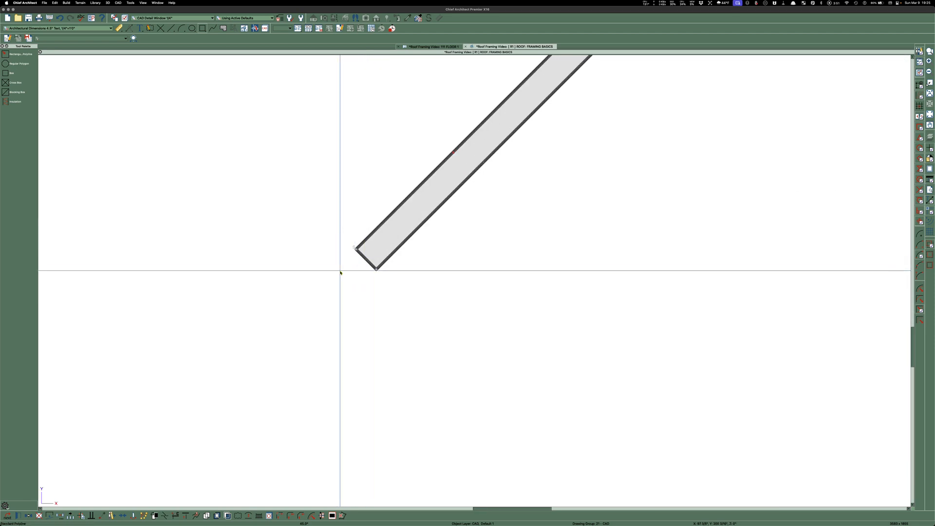
Move the rotated board point to point, from its lower end's midpoint to the upper right corner of the ridge board
click(366, 259)
scroll(342, 226, down, 5)
scroll(345, 226, down, 2)
scroll(513, 287, up, 7)
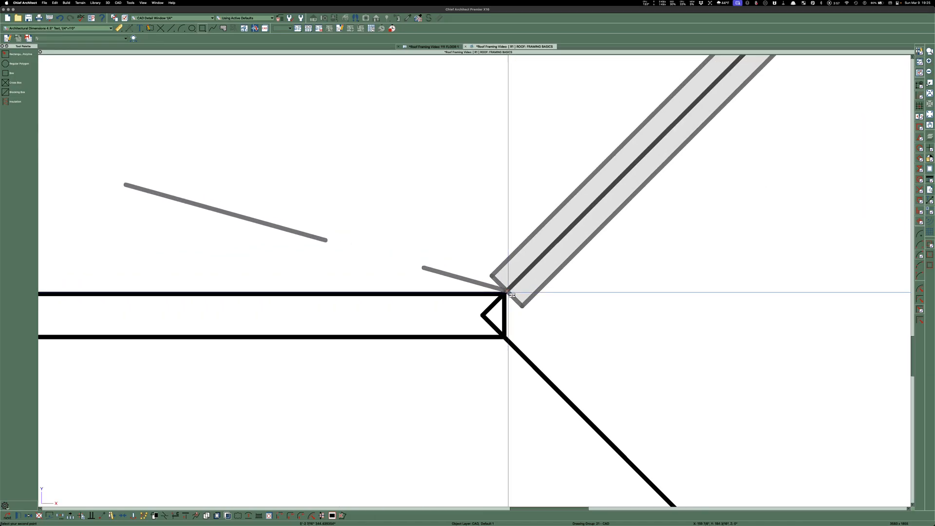
click(505, 294)
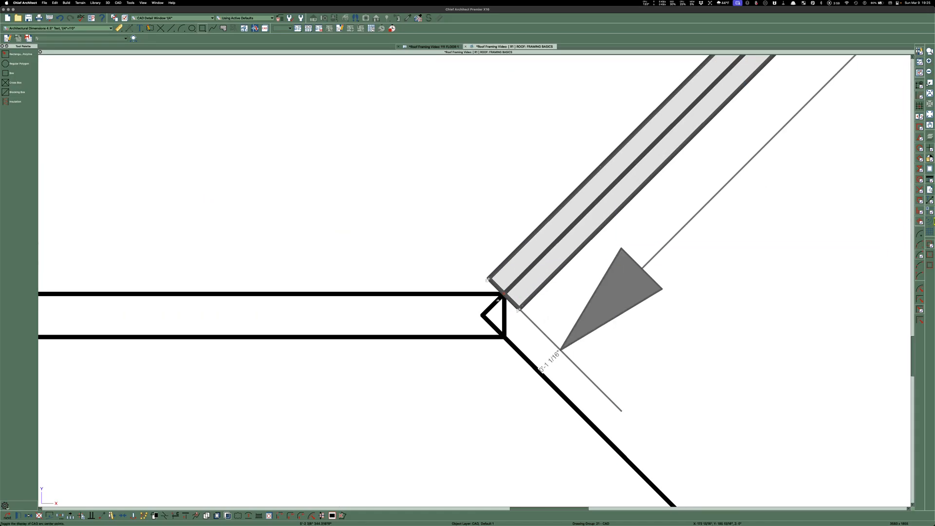
Turn off the line weight display and add a break at the middle of the hip rafter's lower end, on the ridge board's corner
click(930, 181)
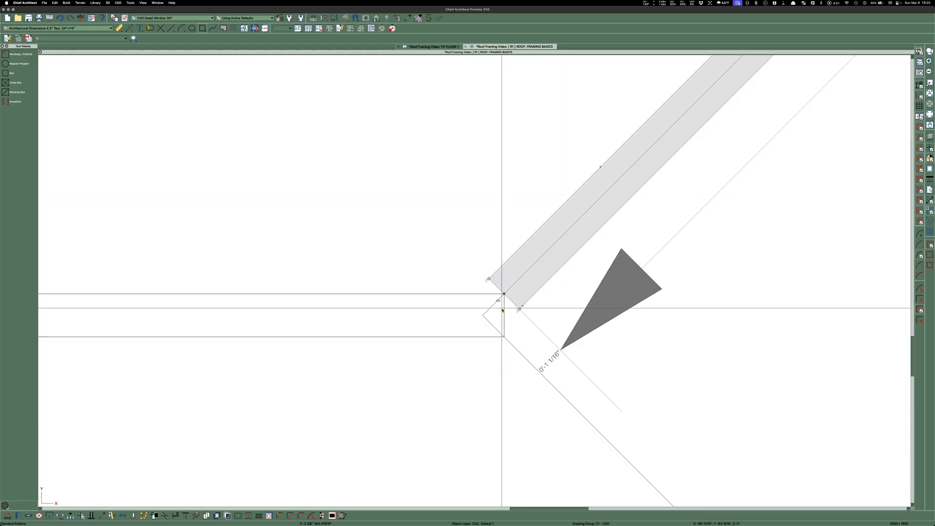
key(Escape)
click(494, 283)
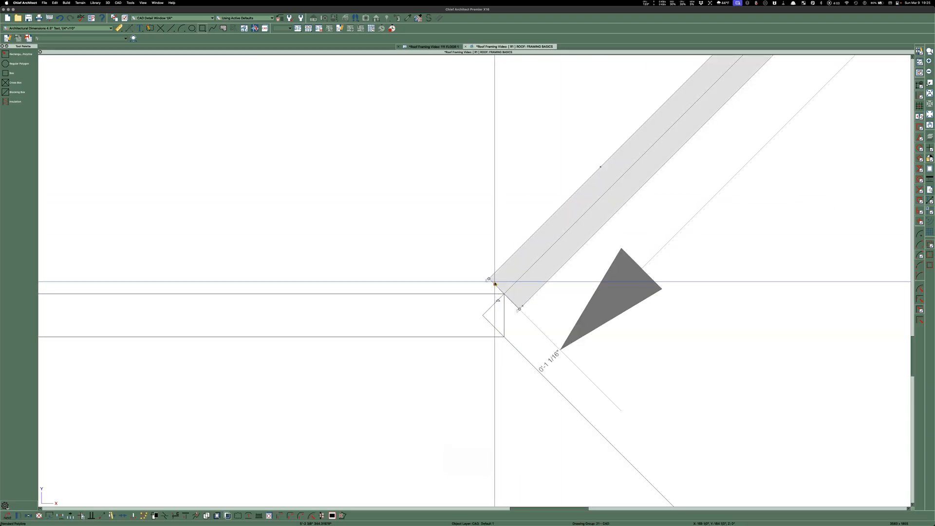
scroll(506, 295, up, 2)
key(3)
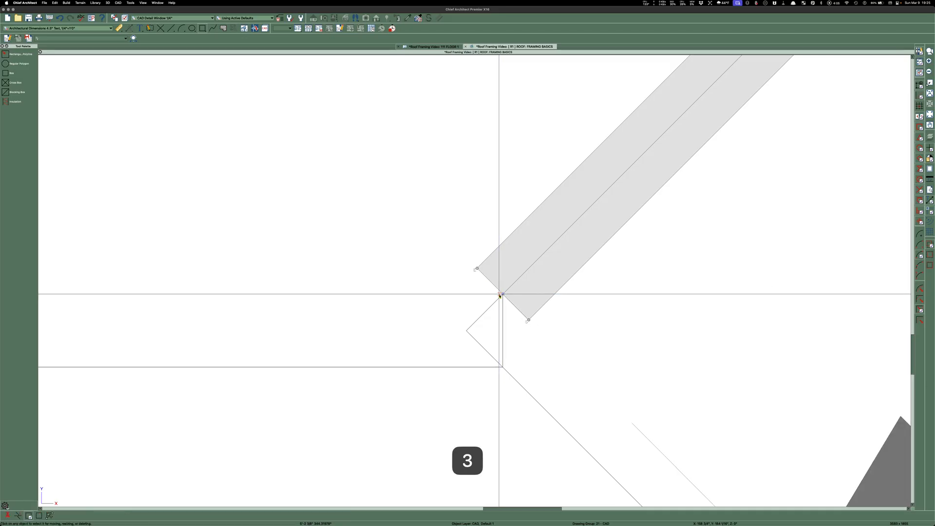
click(476, 269)
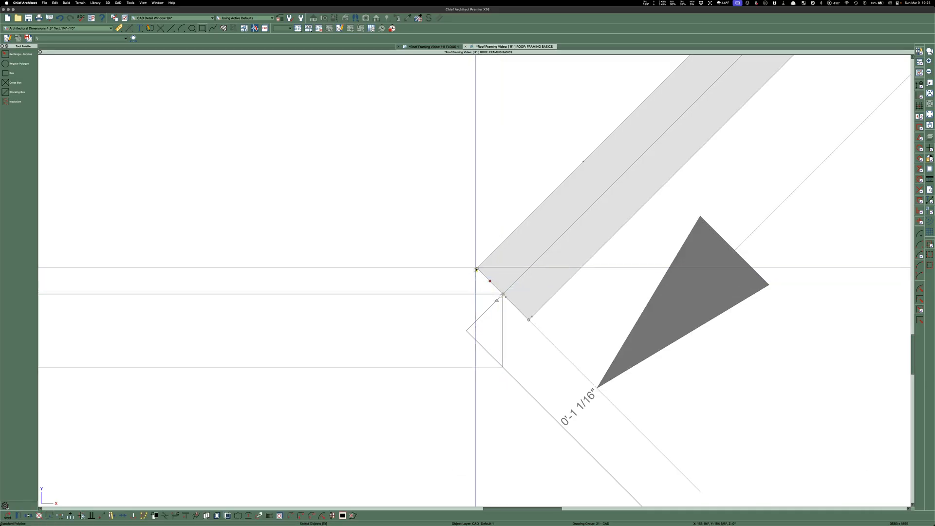
Reshape the hip rafter's lower end into a vertical and a horizontal cut by moving its two corners in line with the ridge board's corner
drag(476, 268, 503, 243)
drag(528, 319, 553, 294)
key(Escape)
scroll(541, 291, down, 3)
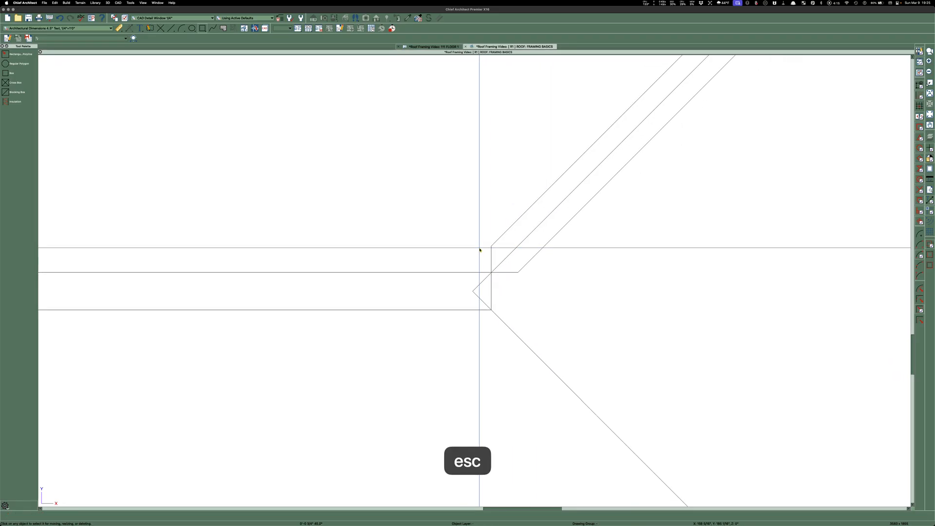
Delete the original upper and lower hip lines, leaving only the ridge board and hip rafter inside the roof outline
click(521, 238)
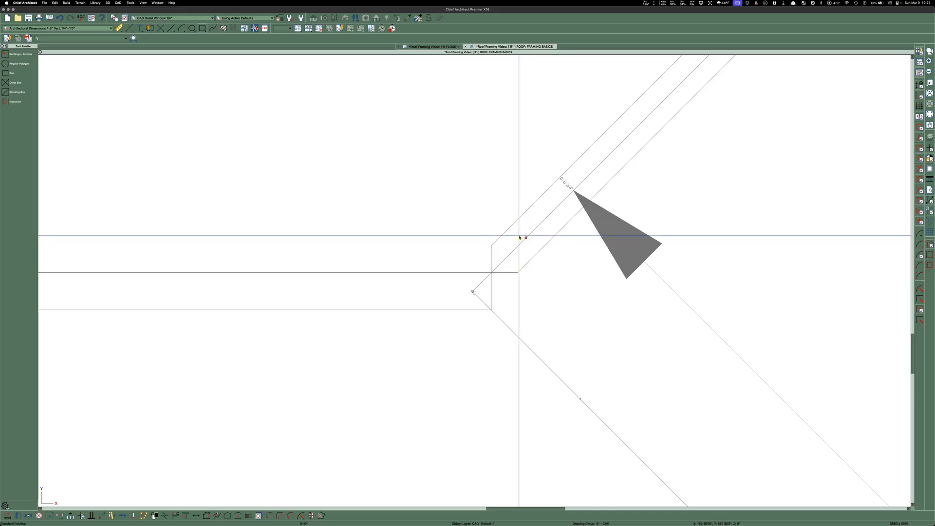
click(520, 238)
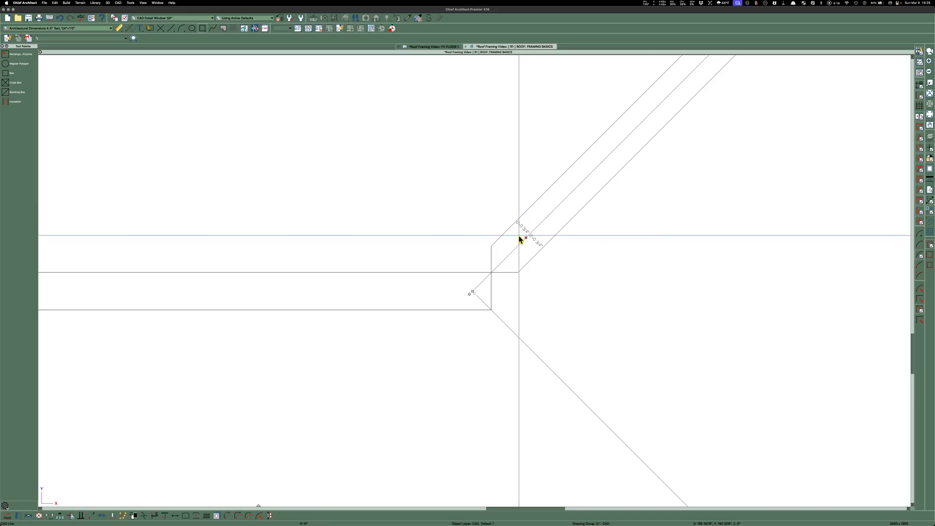
scroll(396, 227, down, 2)
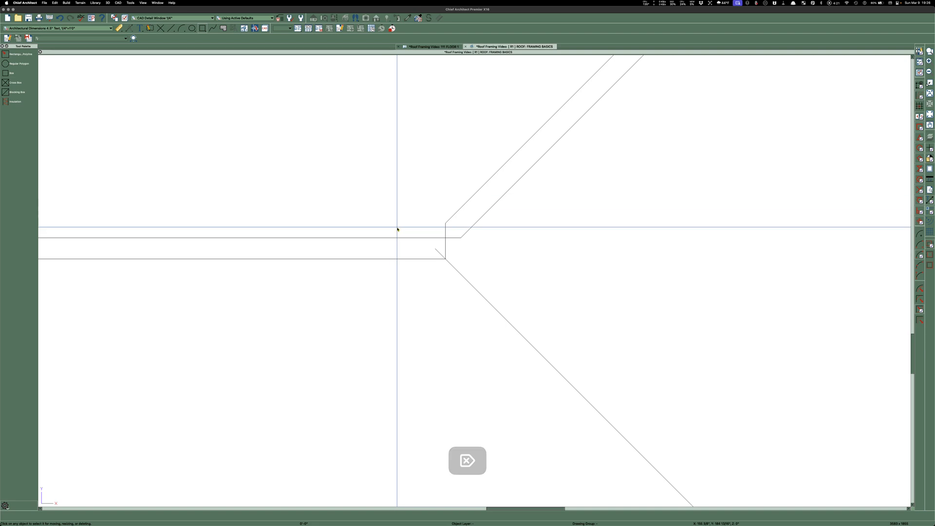
click(461, 275)
key(Delete)
click(489, 211)
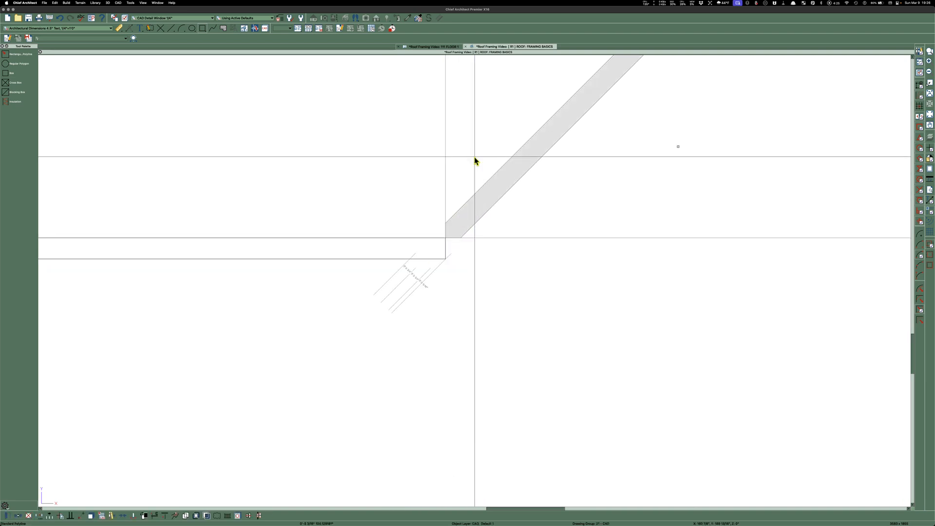
scroll(474, 161, up, 3)
key(Escape)
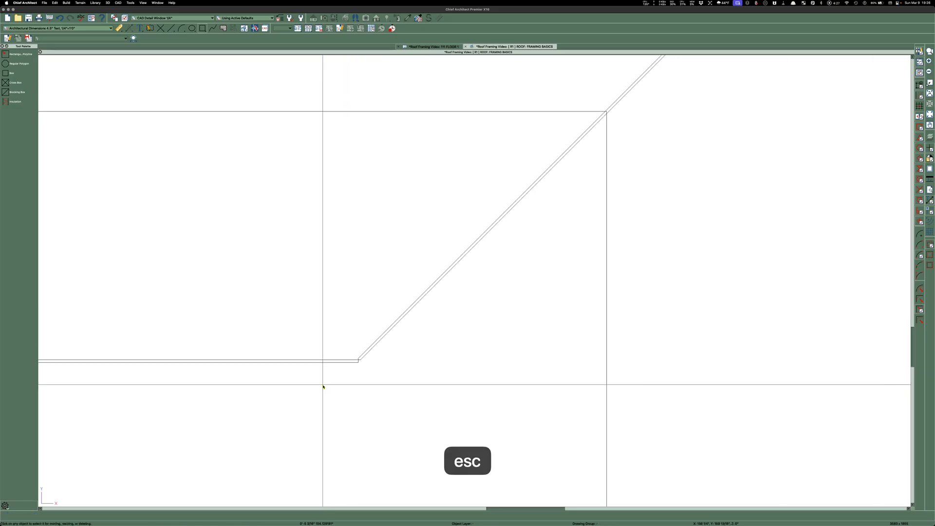
Paste a copy of the roof outline in place and move the copy's right edge 5.5 inches inward
scroll(585, 112, up, 5)
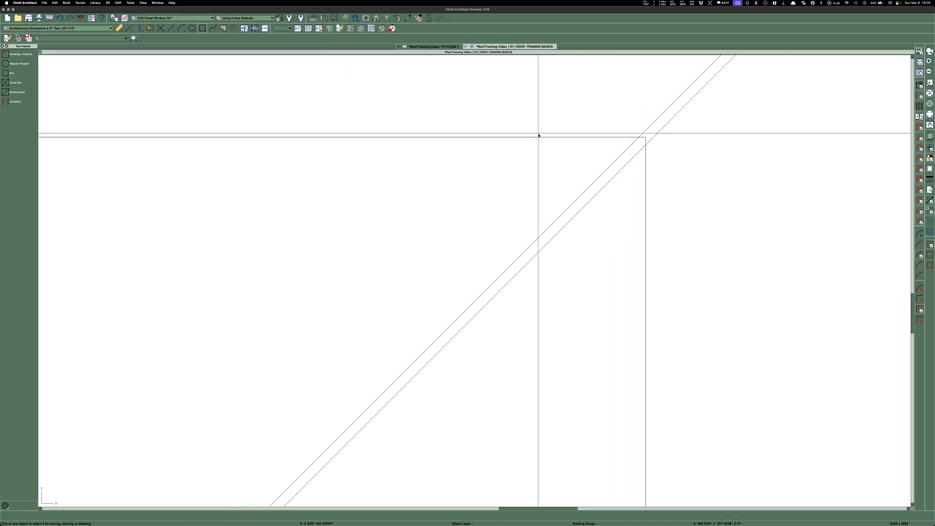
click(531, 138)
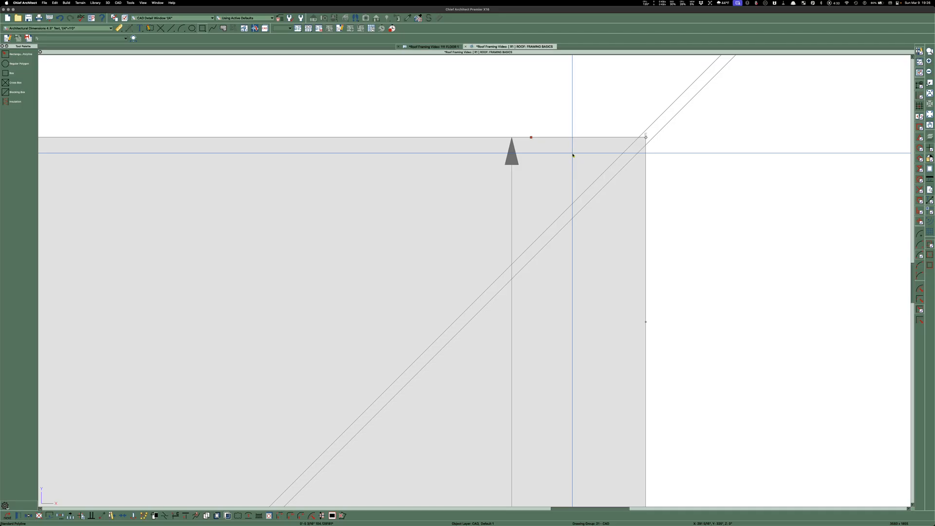
key(super+v)
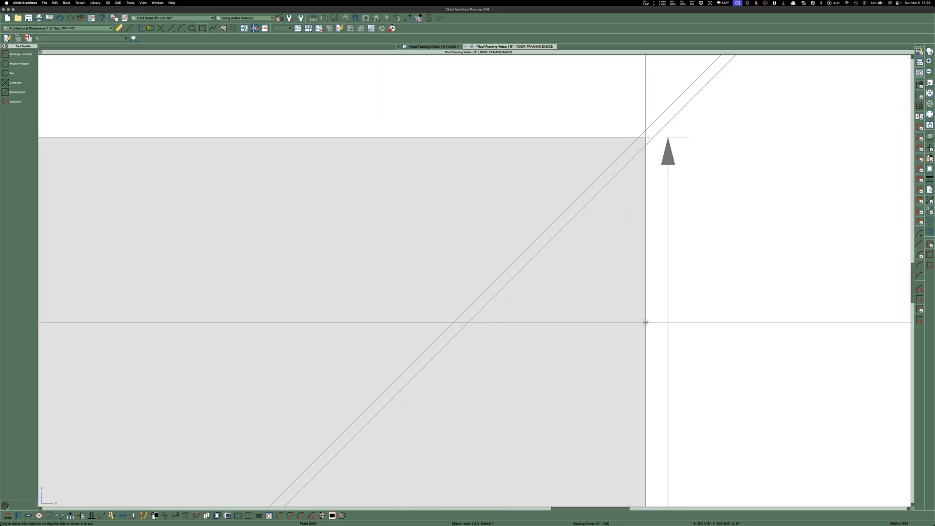
drag(645, 322, 636, 323)
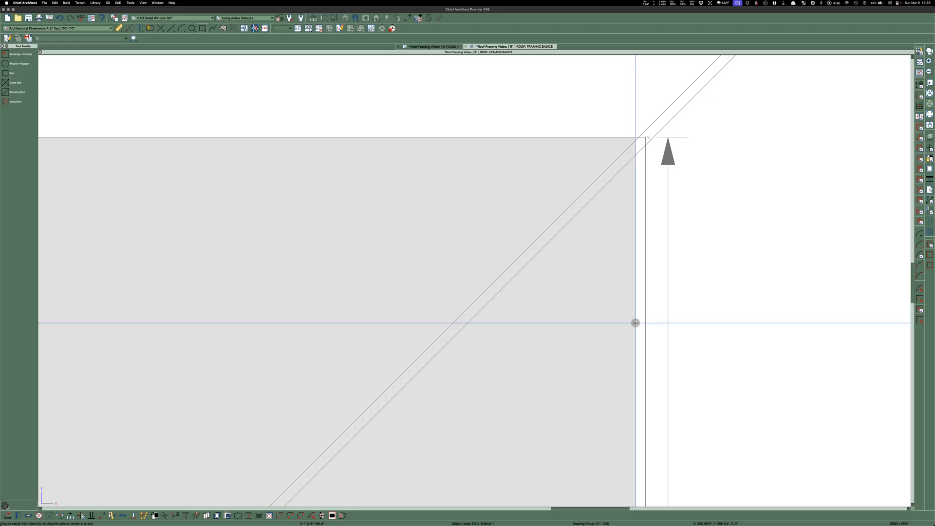
key(Tab)
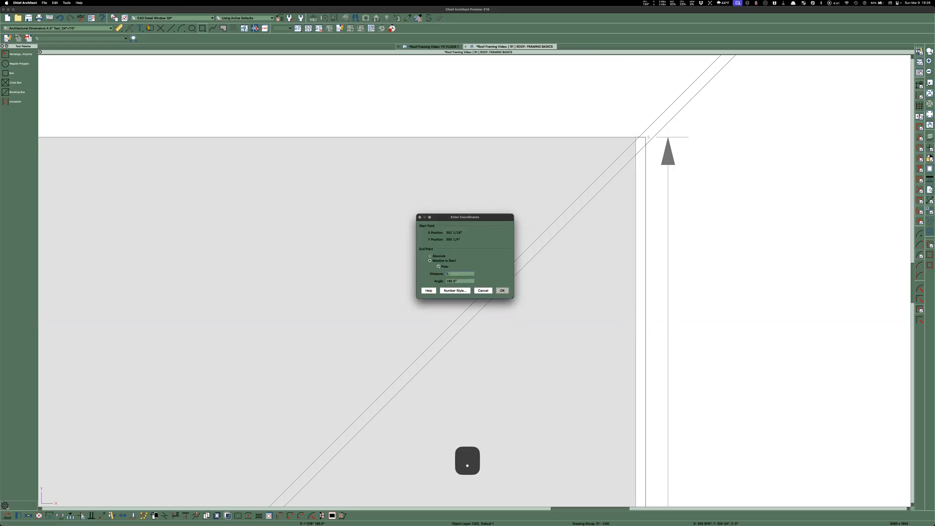
key(Return)
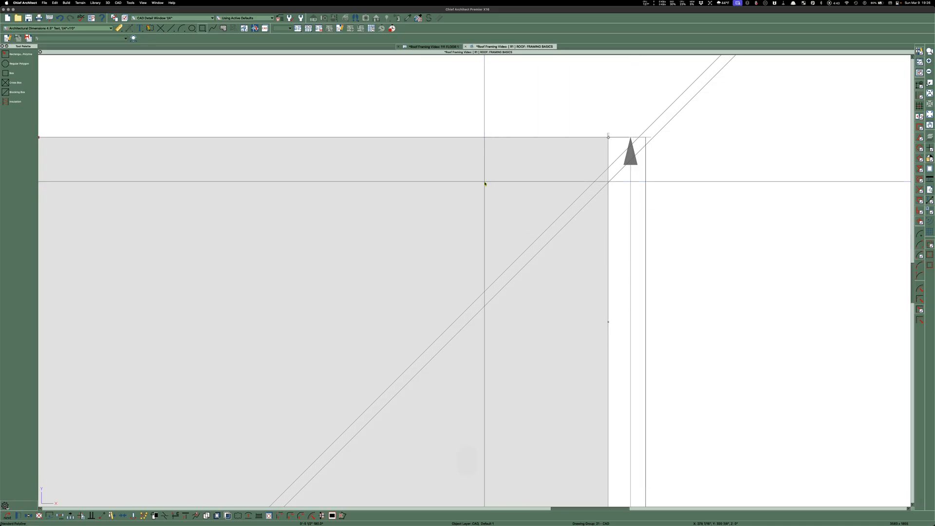
Move the top edge of the copied outline 5.5 inches inward
scroll(735, 215, down, 3)
drag(337, 169, 341, 182)
key(Tab)
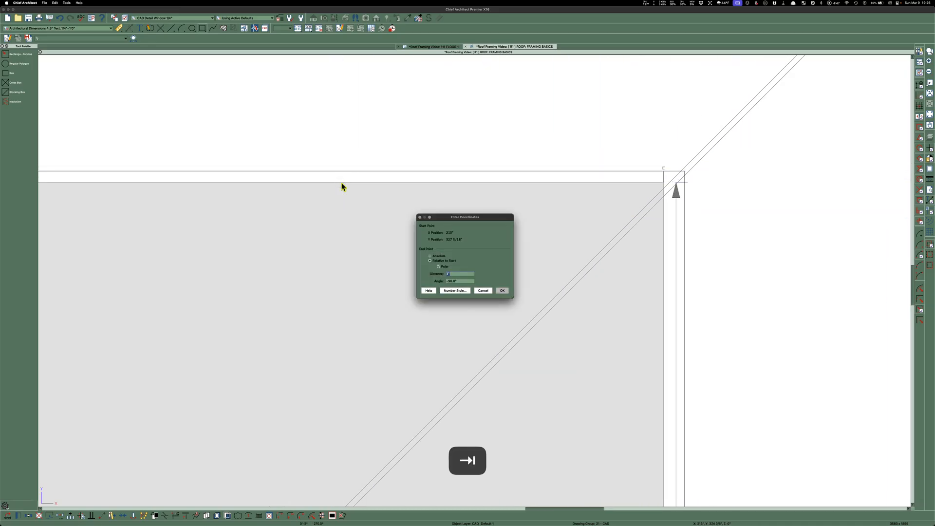
text(5.5)
key(Return)
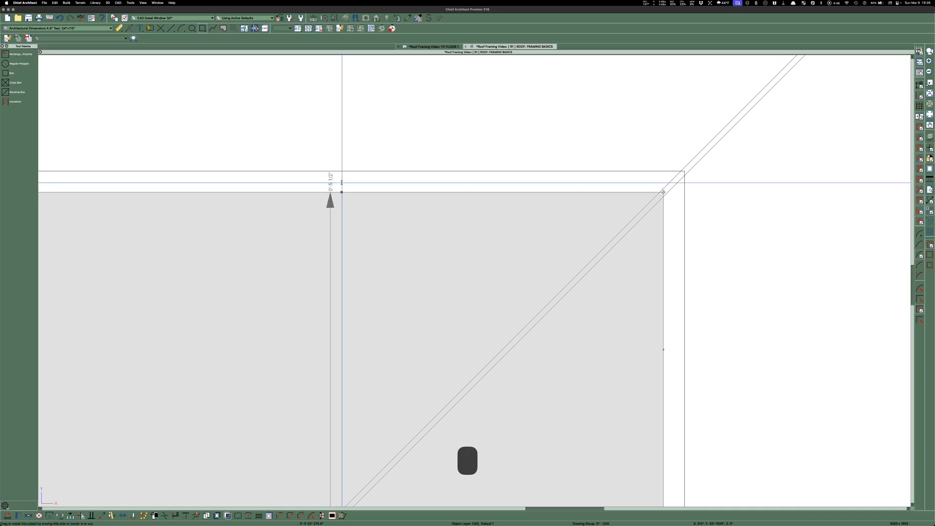
key(Escape)
Move the bottom edge of the copied outline 5.5 inches inward
scroll(732, 170, down, 3)
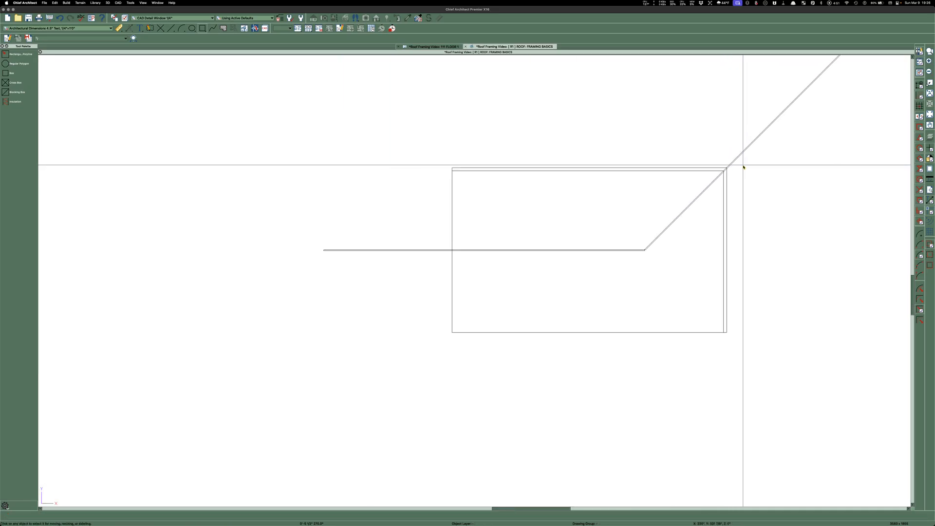
scroll(467, 292, up, 1)
scroll(779, 347, up, 3)
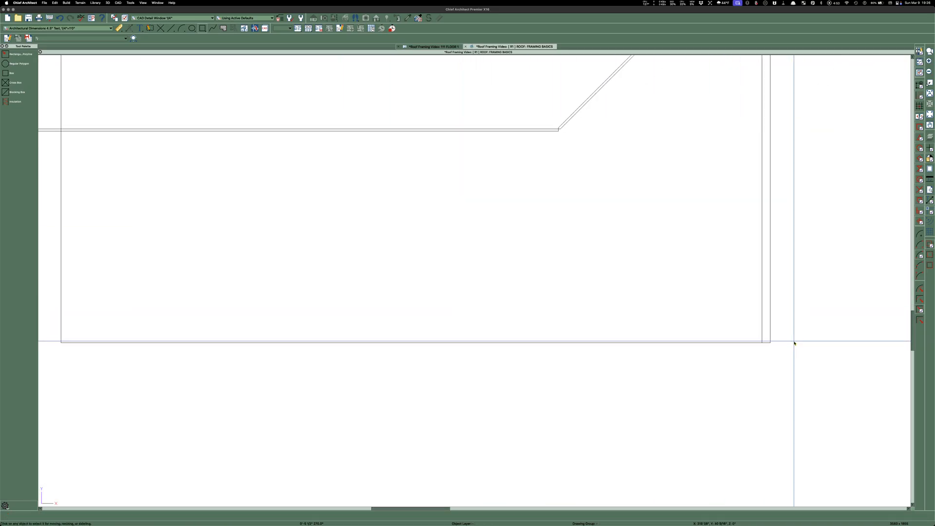
click(690, 347)
scroll(689, 347, up, 2)
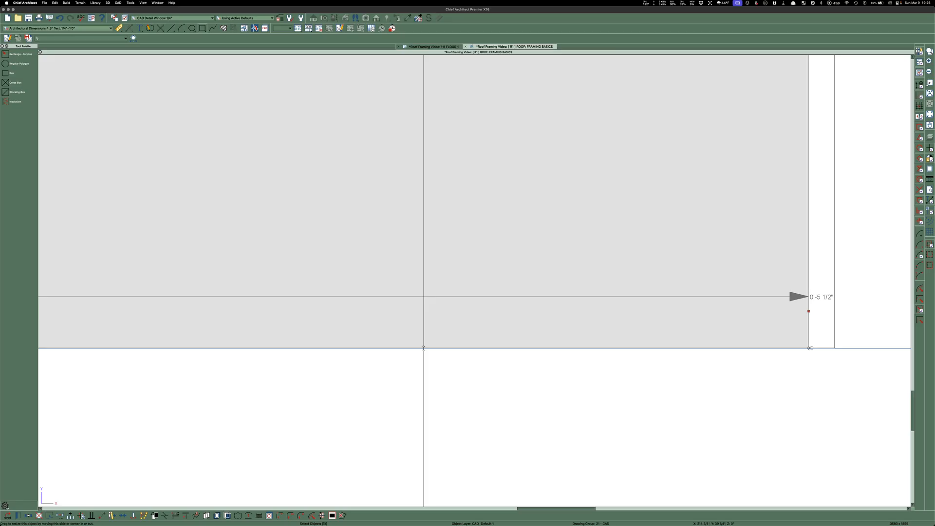
drag(424, 348, 424, 319)
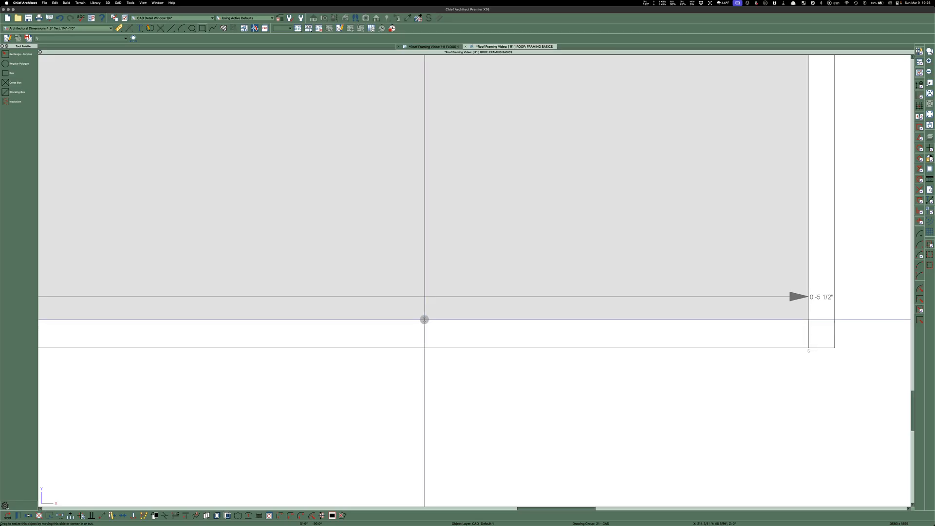
key(Tab)
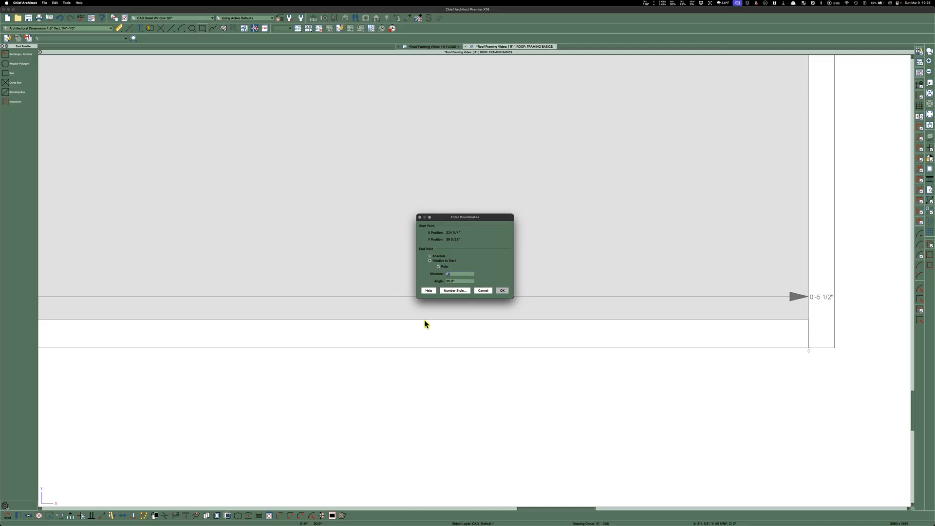
key(Return)
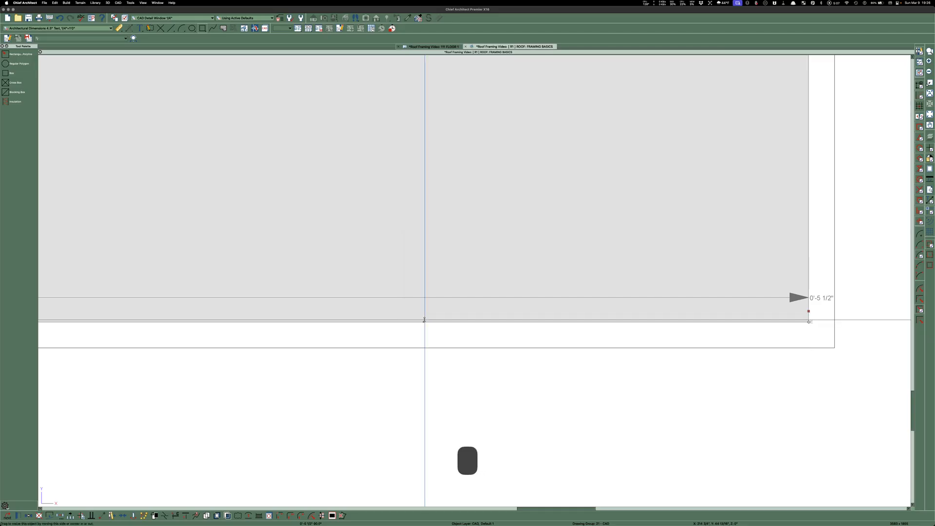
key(Escape)
Move the left edge of the copied outline 5.5 inches inward to complete the inner wall line
scroll(649, 392, down, 2)
scroll(652, 393, down, 3)
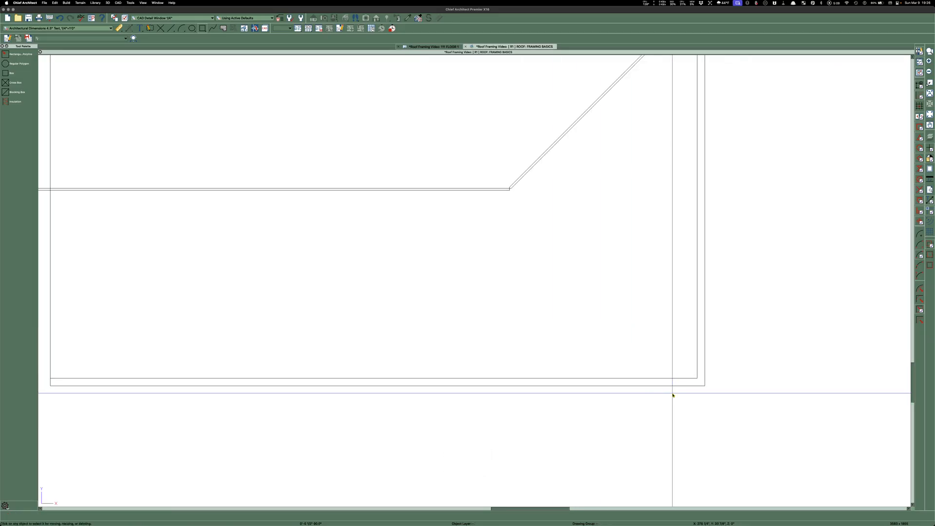
scroll(310, 388, up, 3)
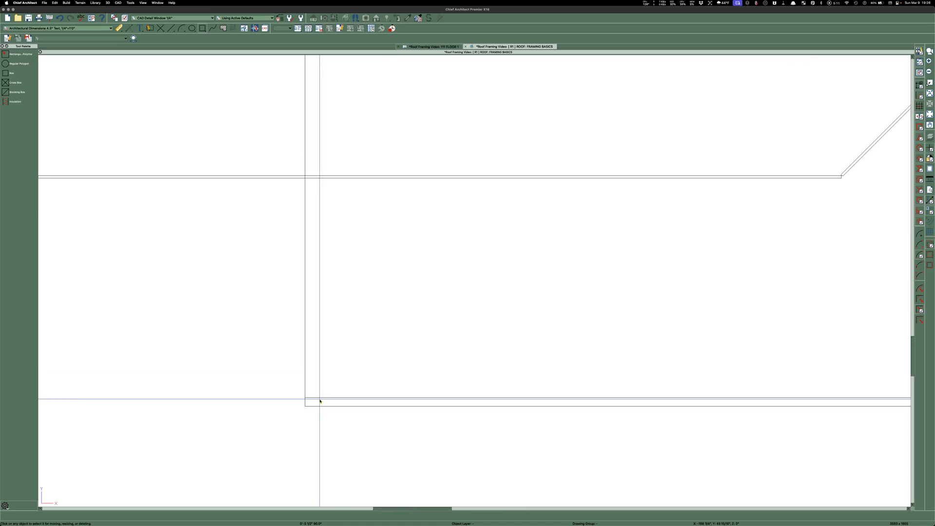
click(321, 397)
scroll(309, 335, up, 2)
scroll(292, 365, down, 2)
scroll(299, 191, up, 3)
drag(298, 191, 314, 192)
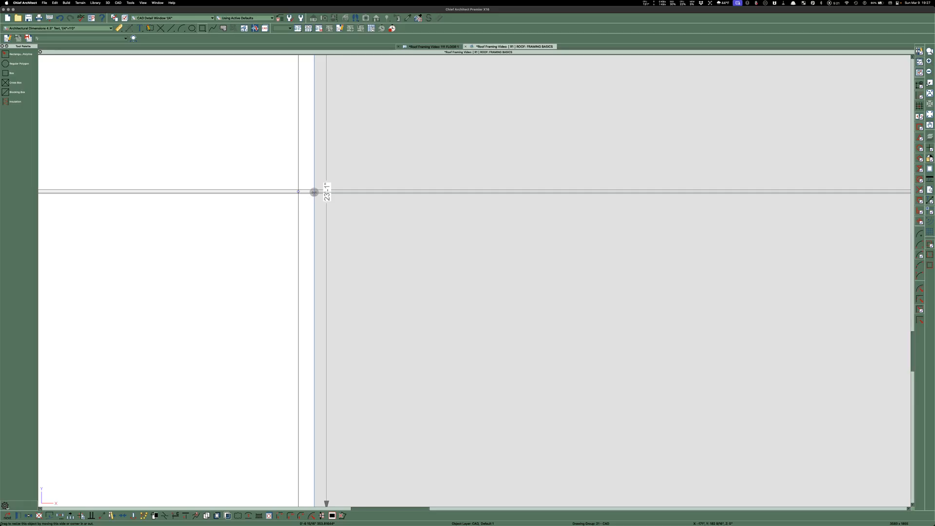
key(Tab)
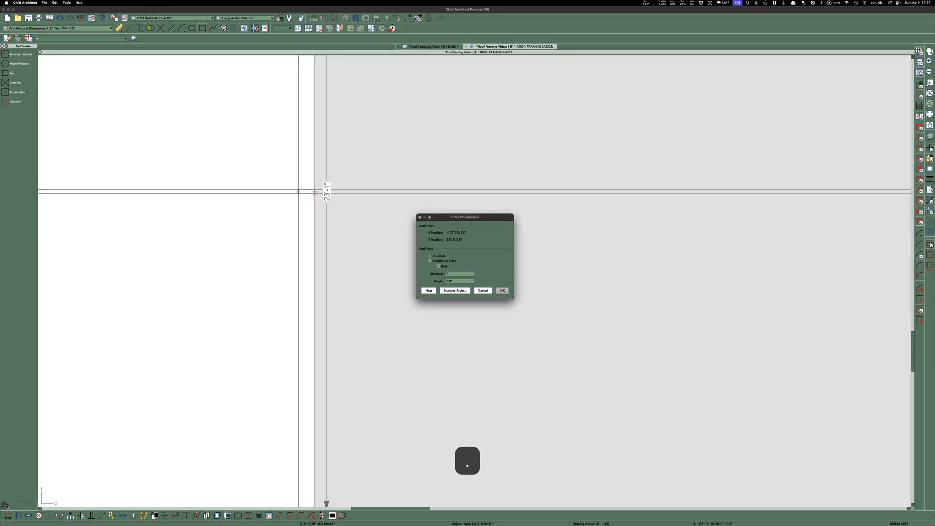
key(Return)
key(Escape)
scroll(185, 272, down, 5)
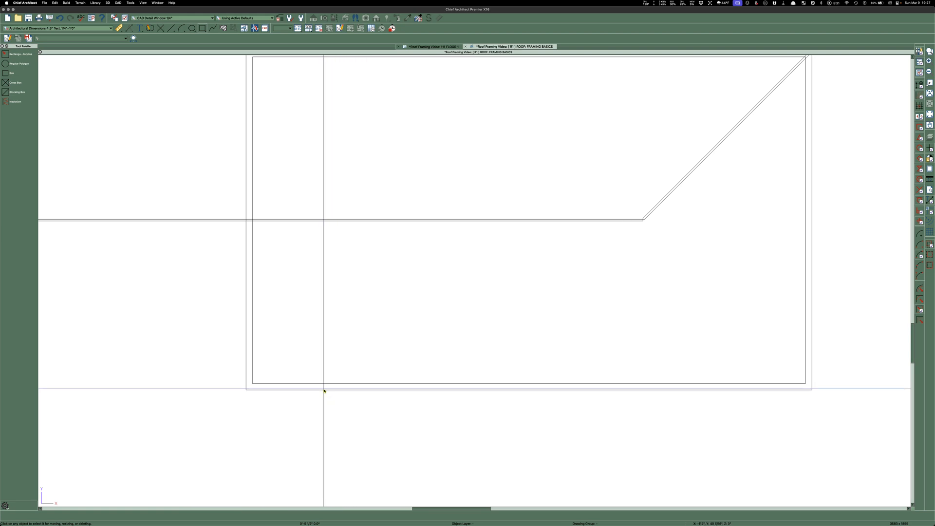
Shorten the ridge board by moving its left end in to the left wall of the roof outline
scroll(308, 400, down, 3)
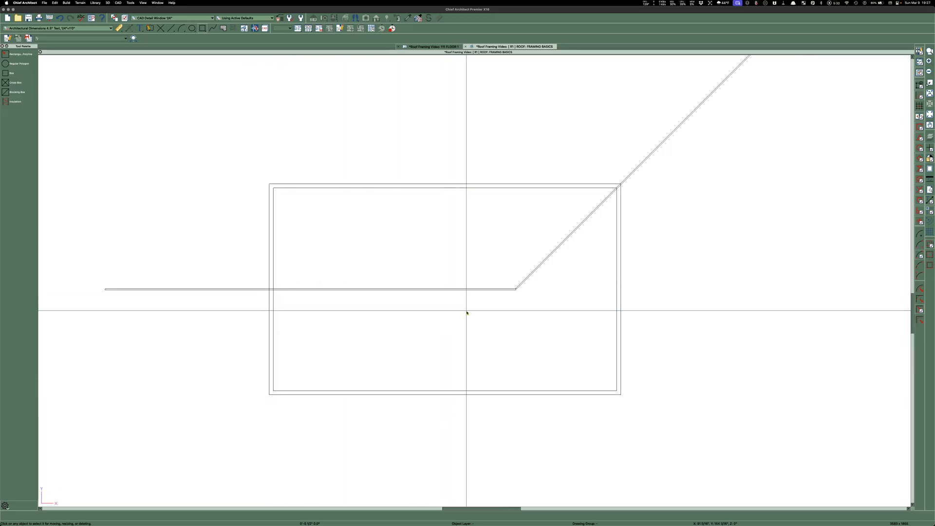
scroll(171, 312, up, 5)
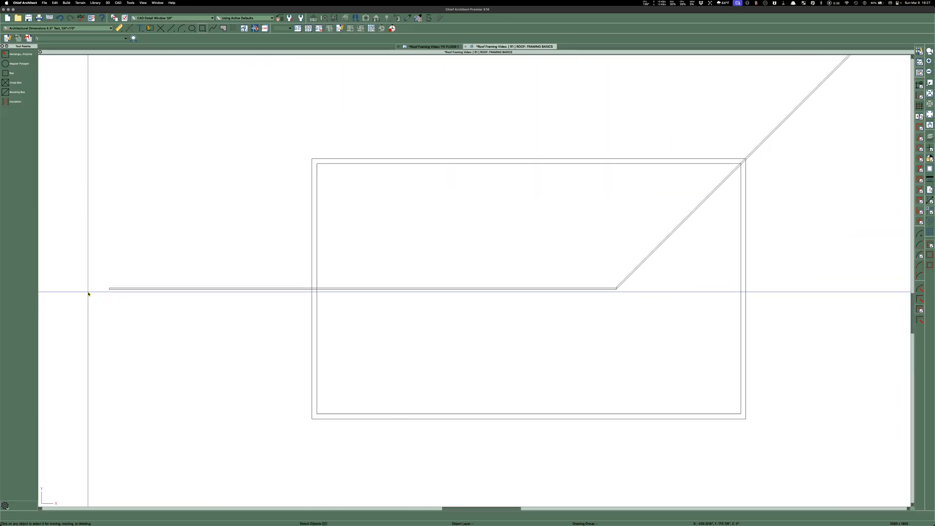
click(114, 292)
scroll(113, 291, up, 5)
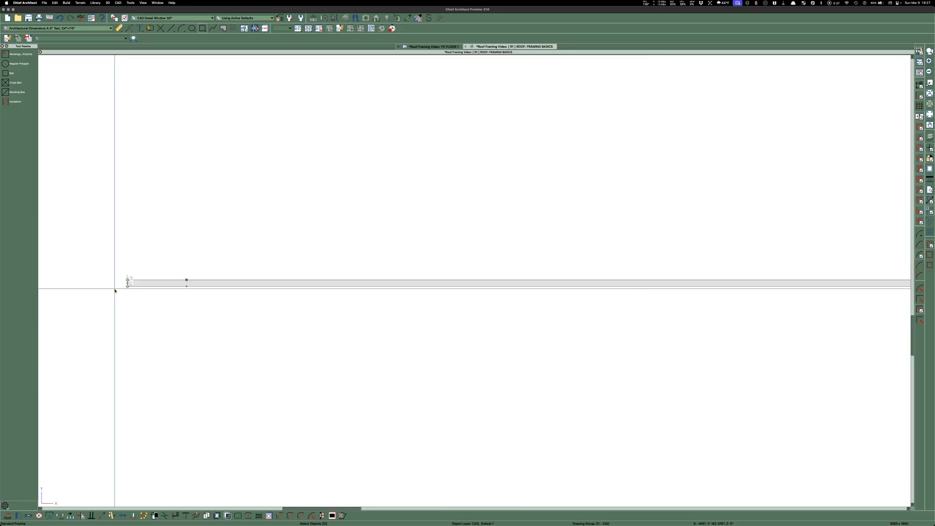
drag(272, 278, 865, 283)
scroll(607, 280, down, 3)
scroll(865, 285, down, 3)
scroll(215, 330, down, 5)
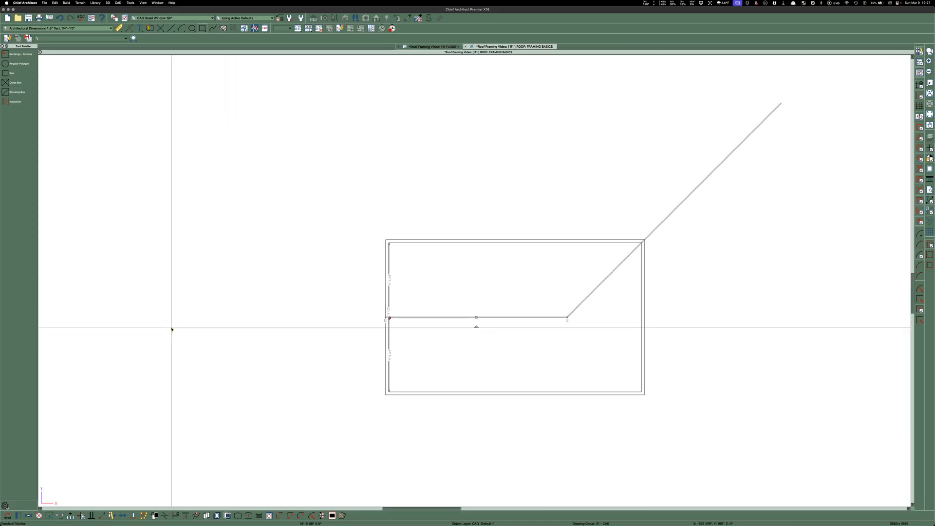
Duplicate the outer wall outline in place and move the copy's top edge 20 inches outward
key(Escape)
scroll(685, 250, up, 6)
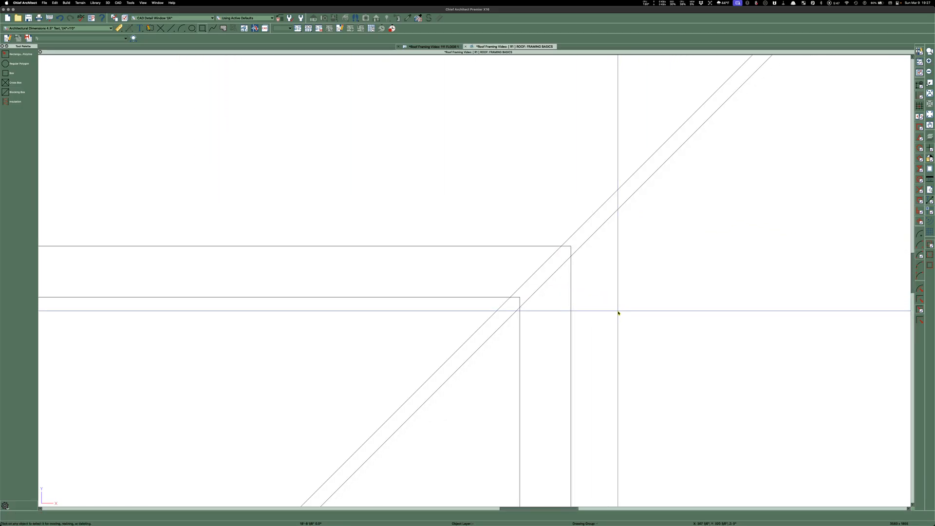
click(470, 247)
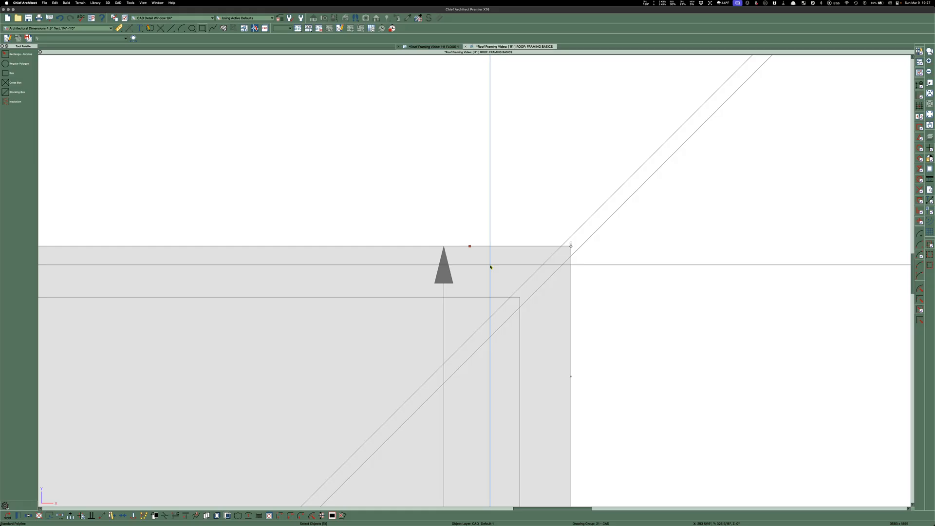
scroll(618, 275, down, 2)
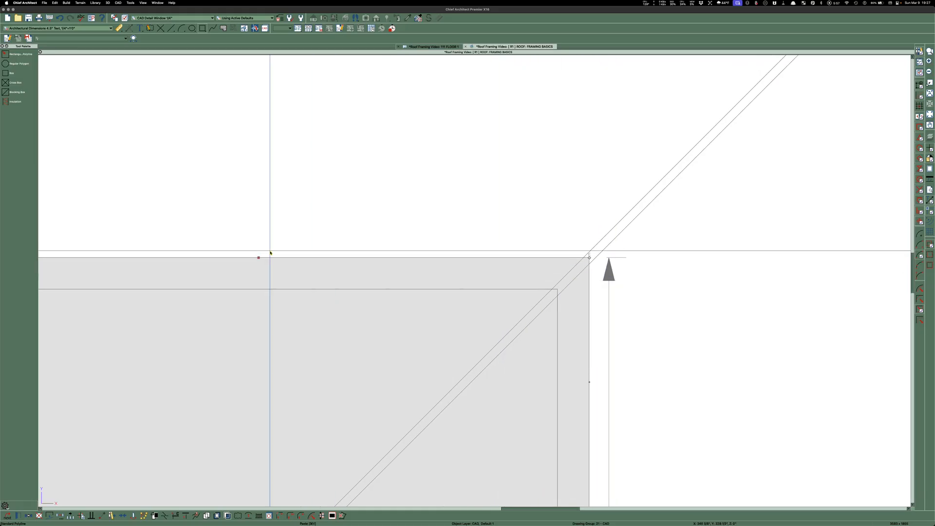
drag(258, 257, 258, 223)
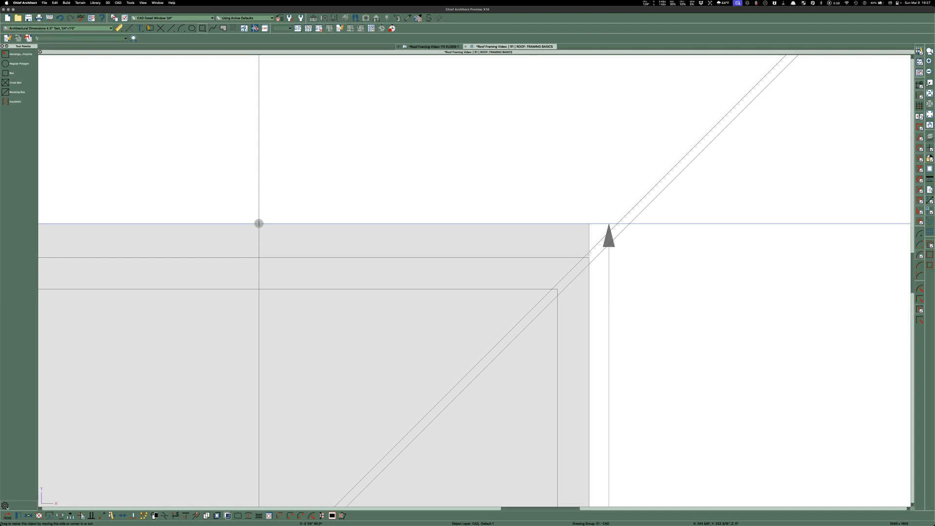
key(Tab)
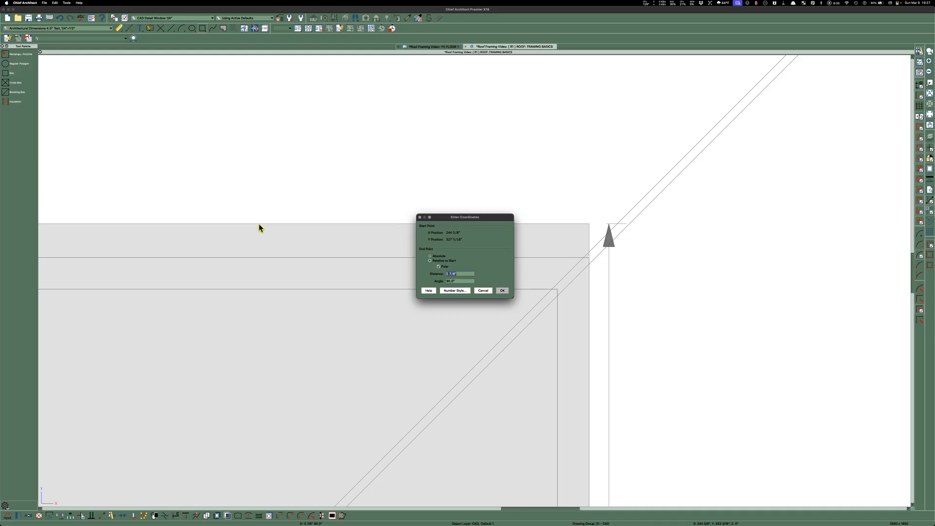
key(Return)
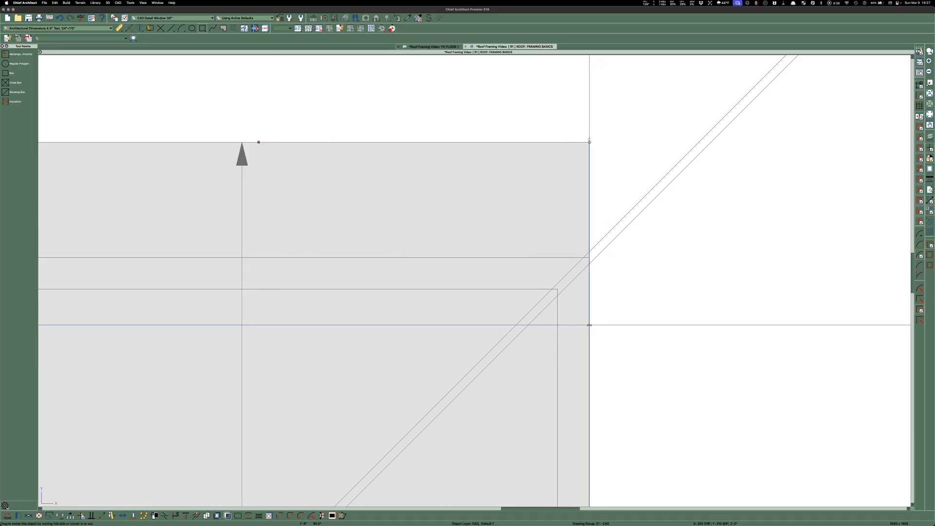
Move the right edge of the overhang outline 14 inches outward
drag(589, 325, 633, 322)
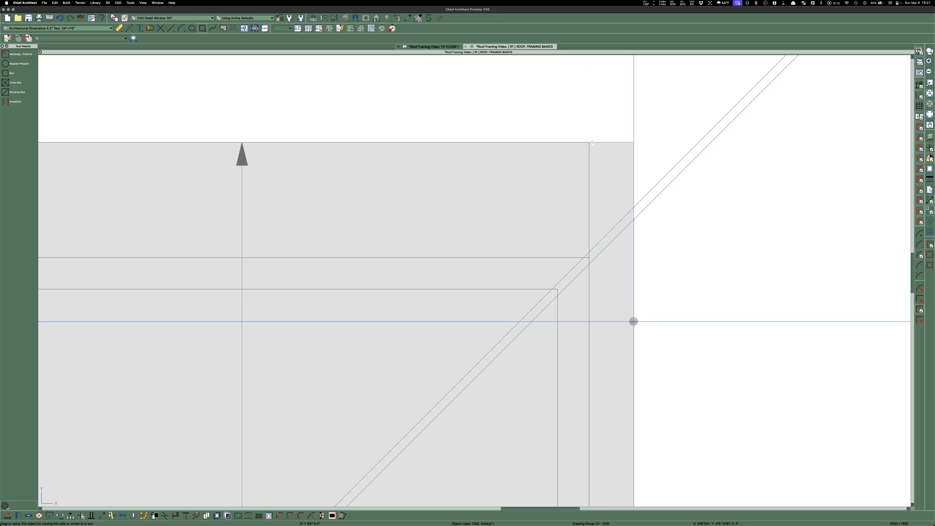
key(Tab)
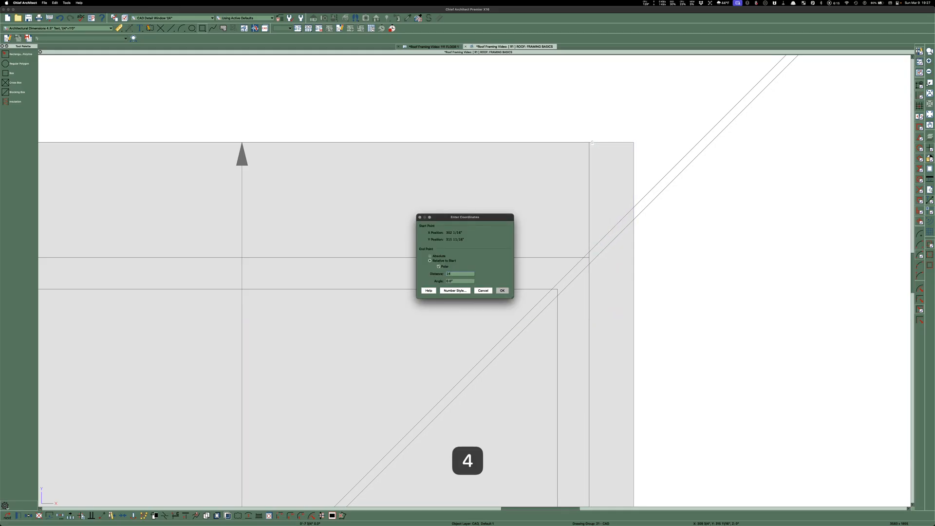
key(Return)
Move the bottom edge of the overhang outline 20 inches outward
scroll(624, 137, down, 4)
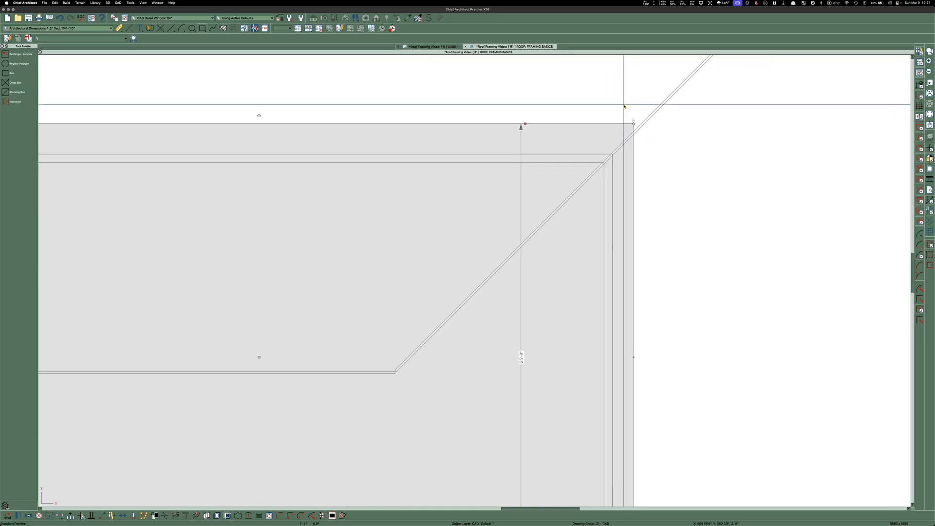
scroll(624, 106, down, 3)
scroll(587, 334, up, 5)
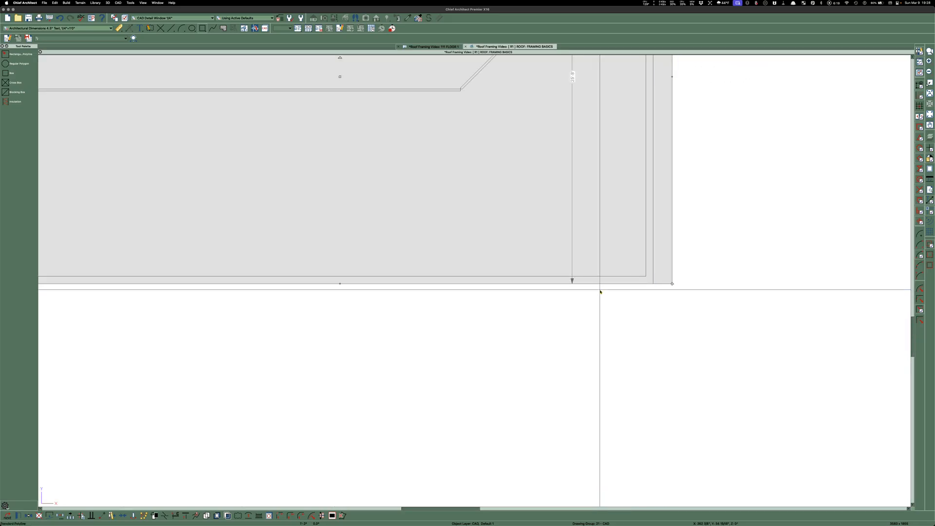
drag(339, 283, 339, 304)
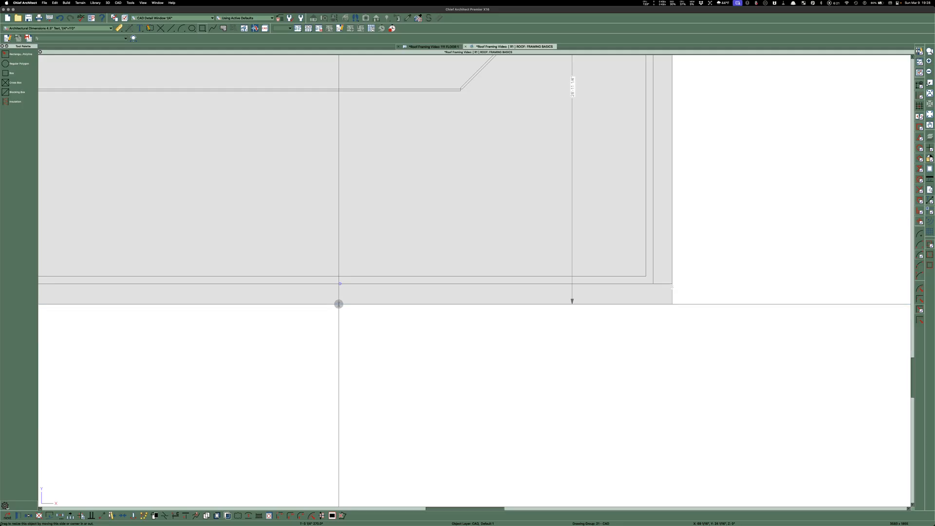
key(Tab)
text(2)
key(Return)
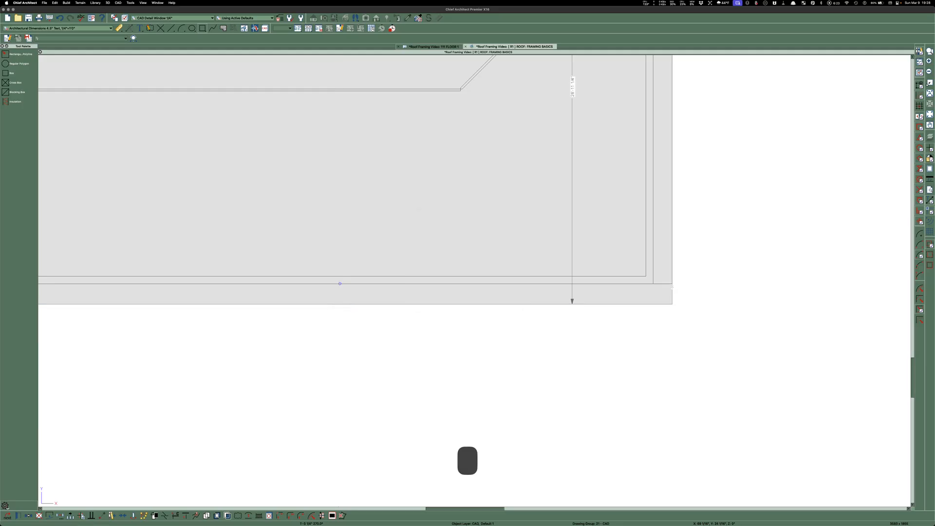
Move the left edge of the overhang outline 14 inches outward
scroll(308, 217, down, 3)
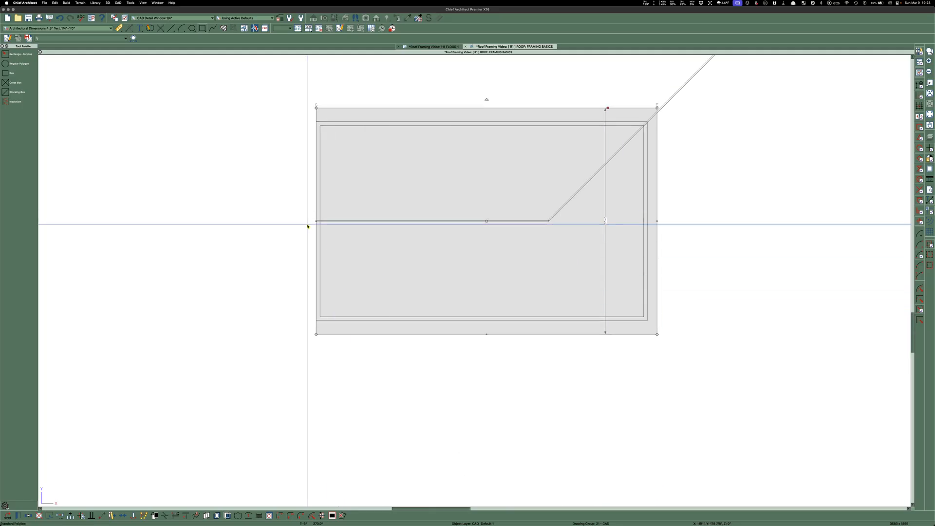
scroll(308, 216, up, 3)
drag(317, 219, 308, 219)
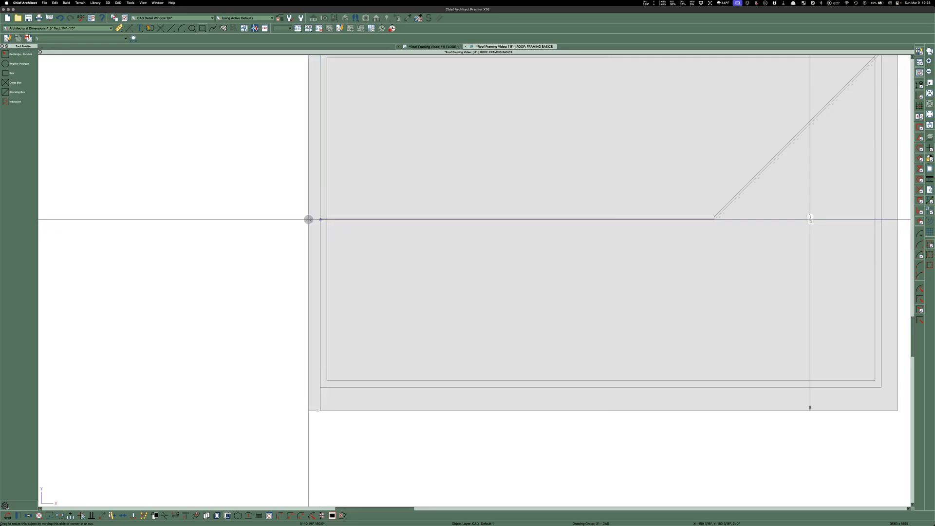
key(Tab)
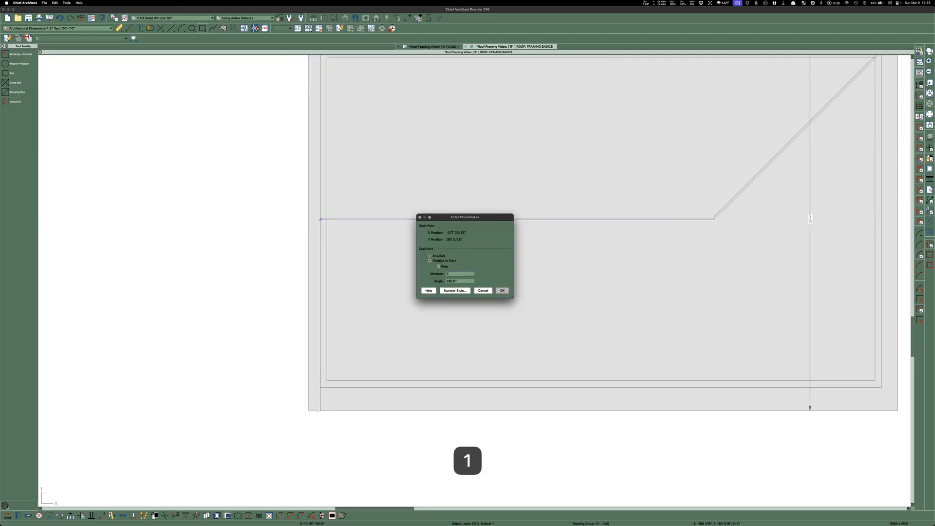
key(Return)
Move the right edge of the overhang outline another 6 inches outward and deselect the outline
scroll(132, 239, down, 3)
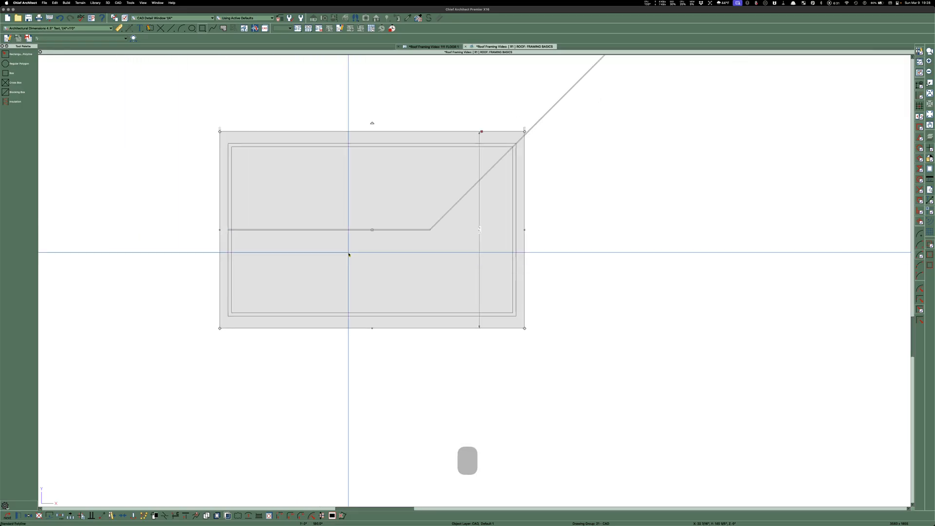
scroll(603, 208, up, 3)
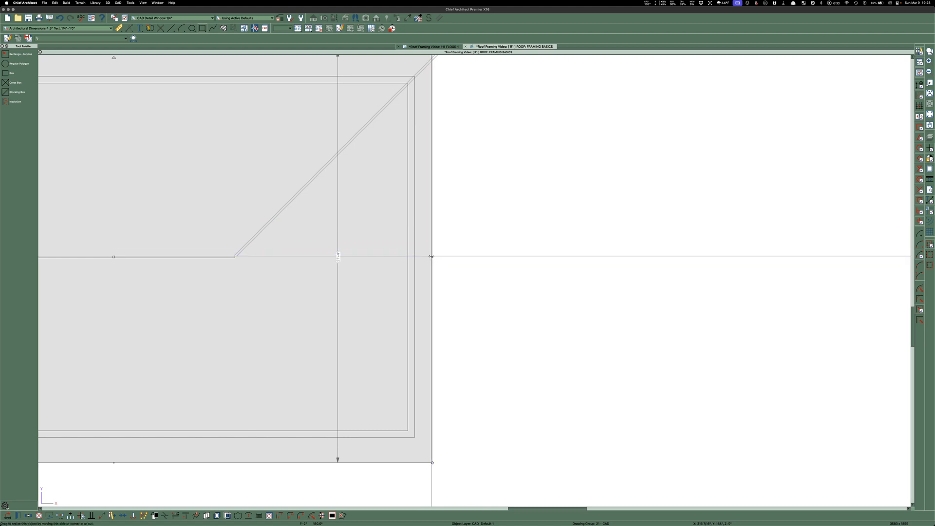
drag(431, 256, 441, 256)
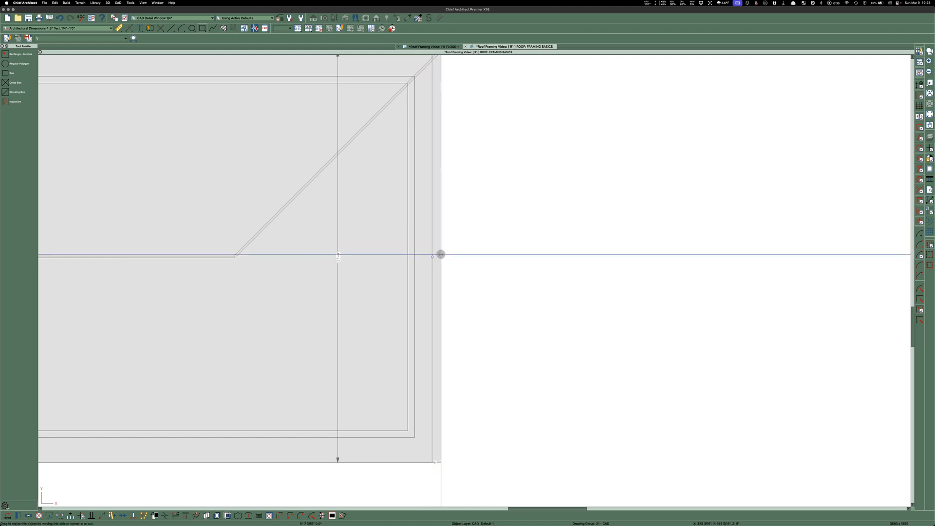
key(Tab)
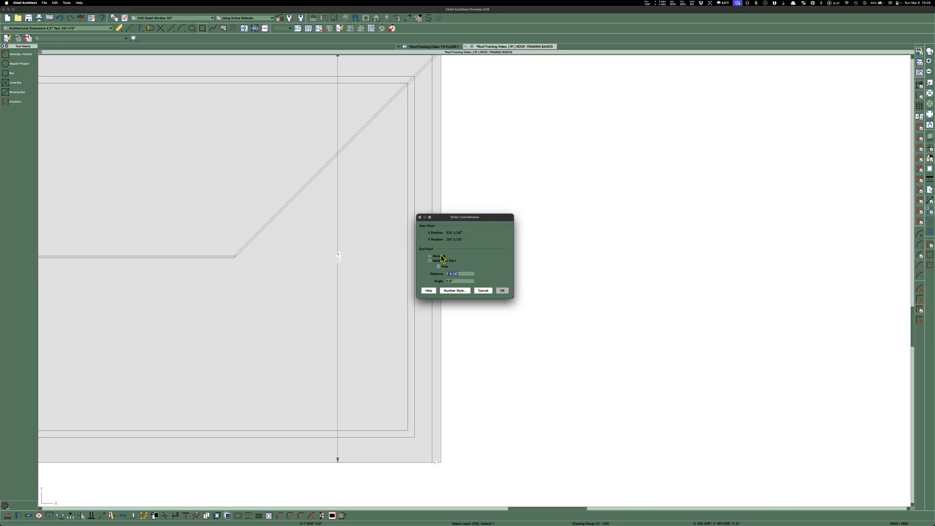
text(6)
key(Return)
key(Escape)
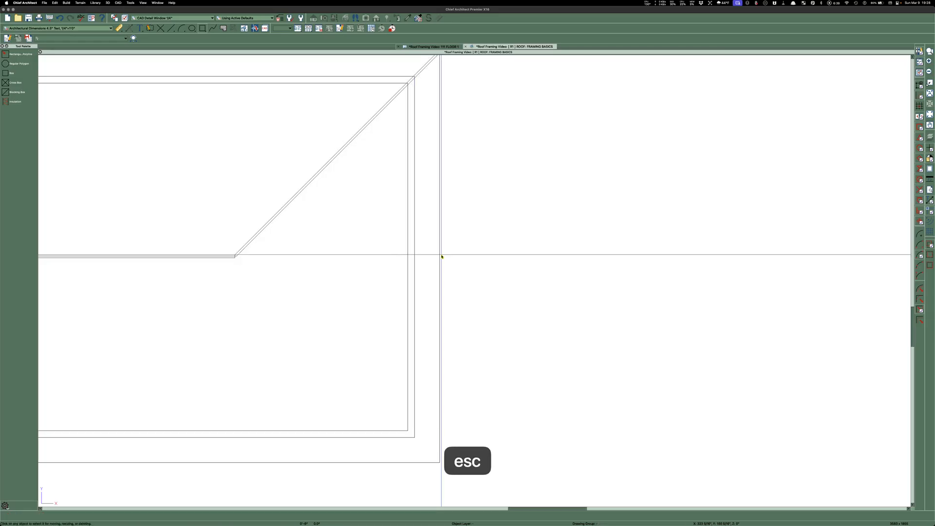
Duplicate the overhang outline in place and move the copy's top edge 1.5 inches inward
scroll(444, 432, up, 6)
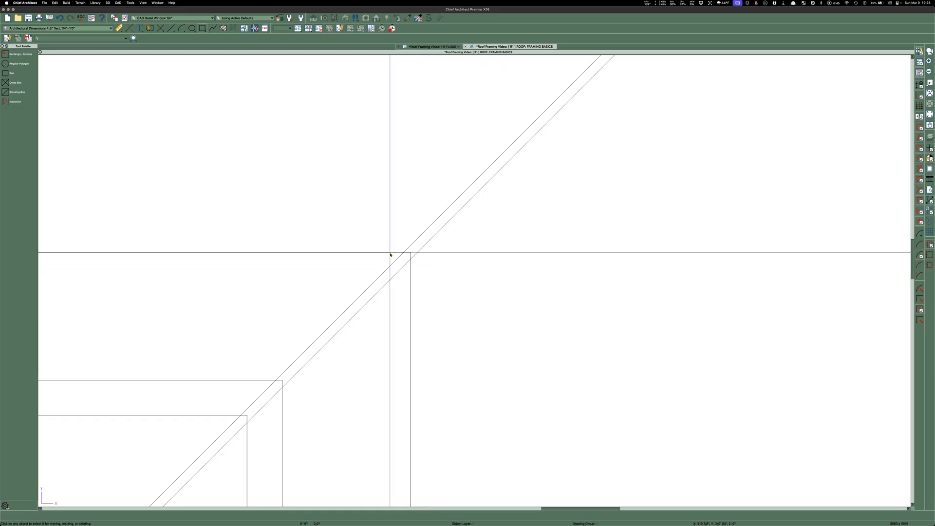
click(368, 252)
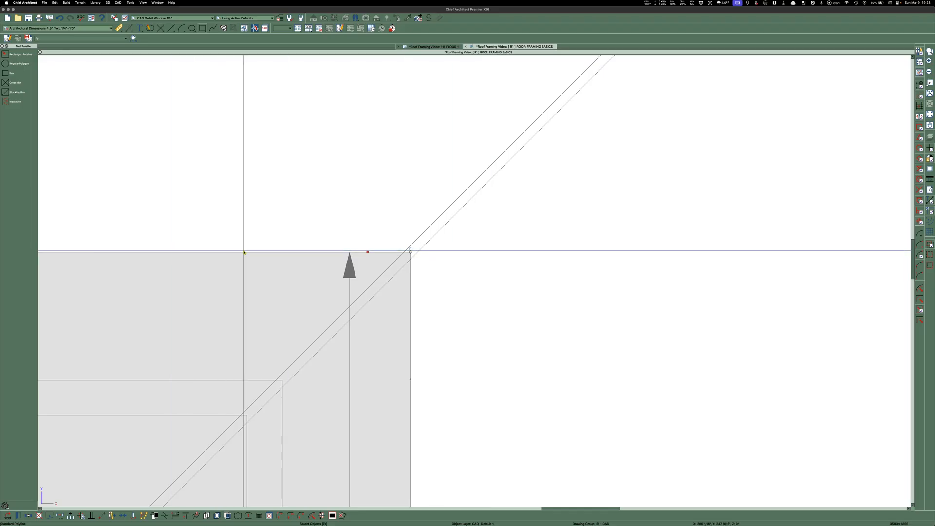
key(super+v)
scroll(482, 281, down, 1)
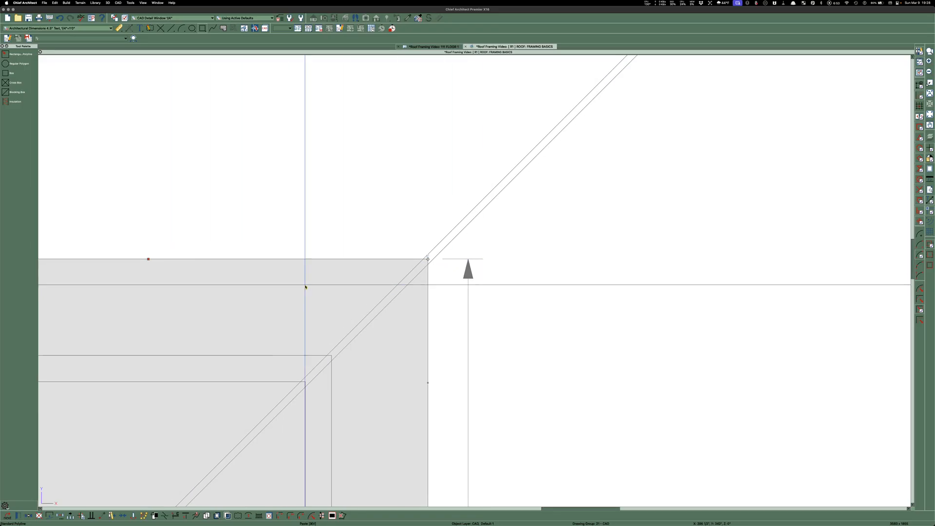
drag(148, 259, 148, 264)
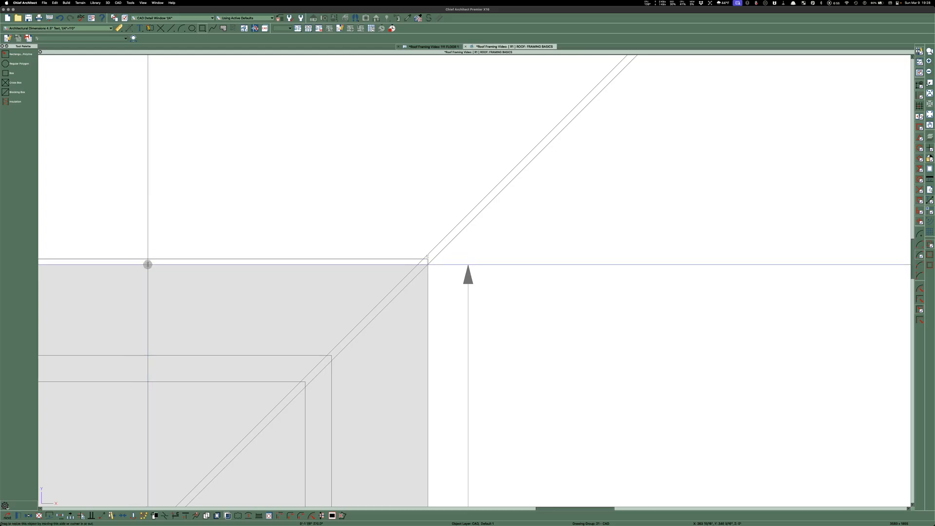
key(Tab)
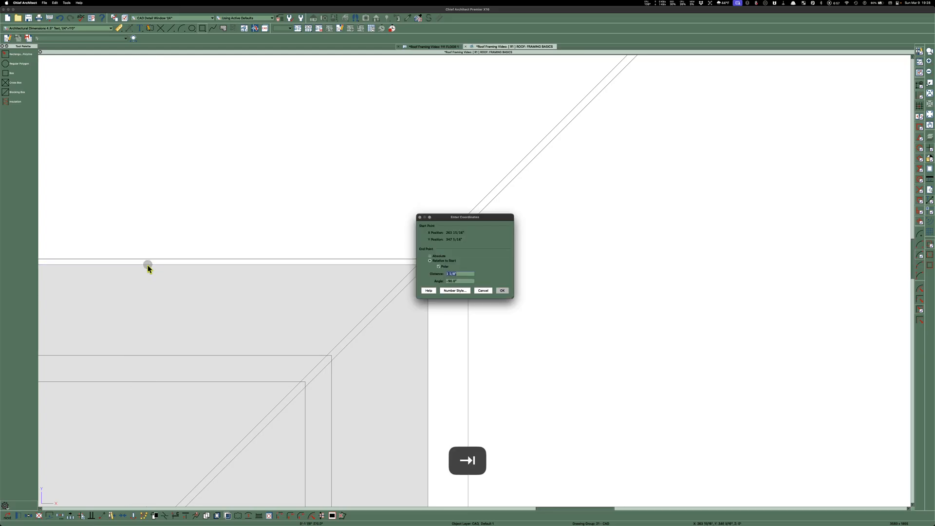
text(1.5)
key(Return)
Move the right edge of the duplicated overhang outline 1.5 inches inward
drag(426, 387, 420, 386)
key(Tab)
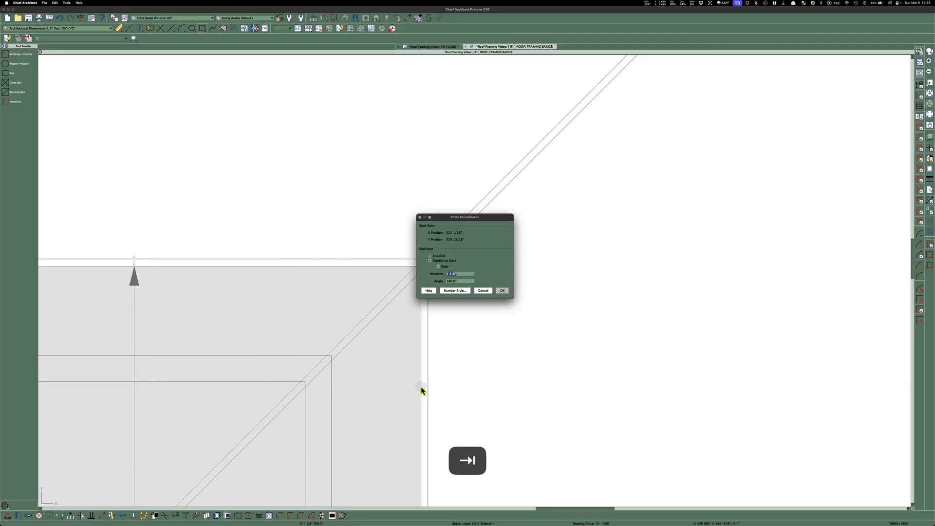
key(Return)
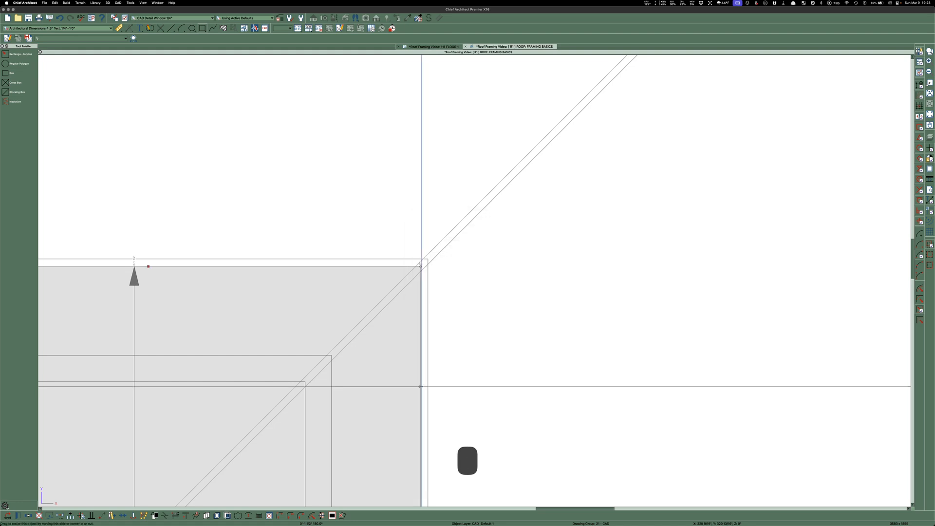
Move the bottom edge of the duplicated overhang outline 1.5 inches inward and deselect it
scroll(388, 145, down, 3)
scroll(455, 130, down, 5)
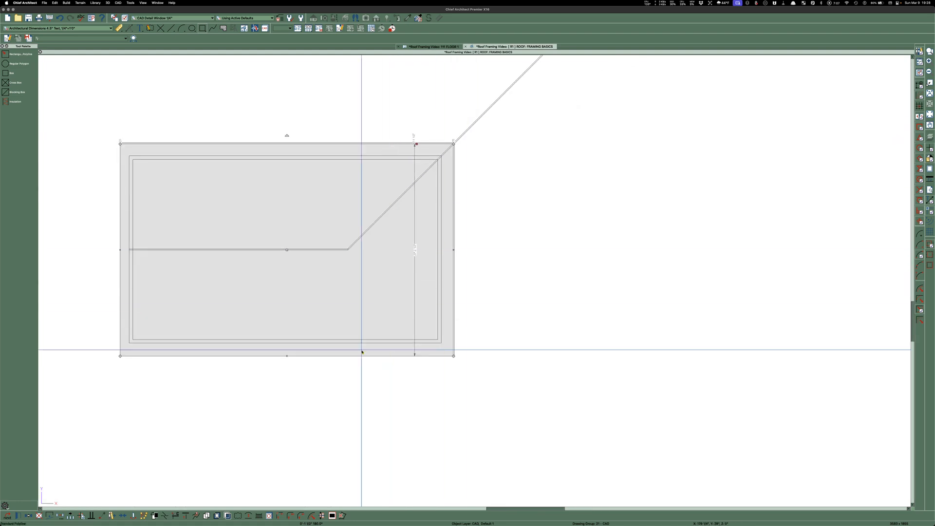
scroll(296, 366, up, 6)
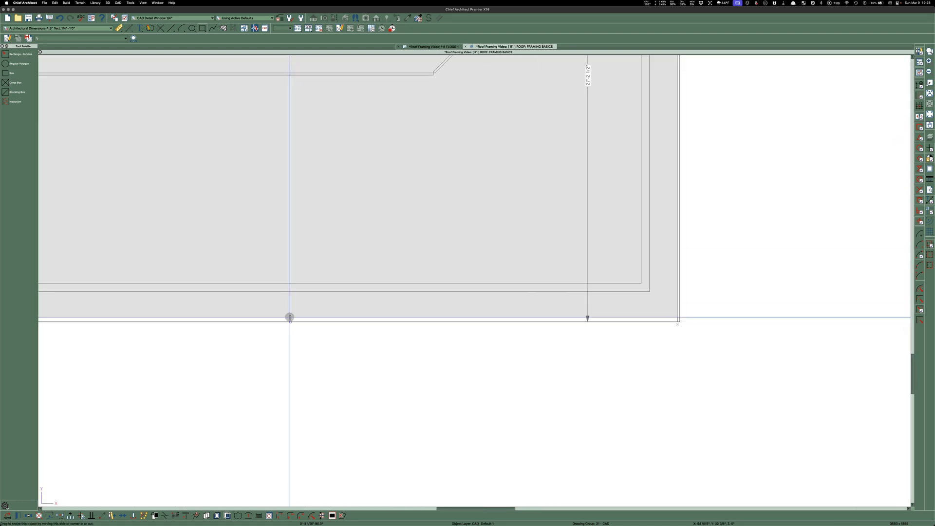
key(Tab)
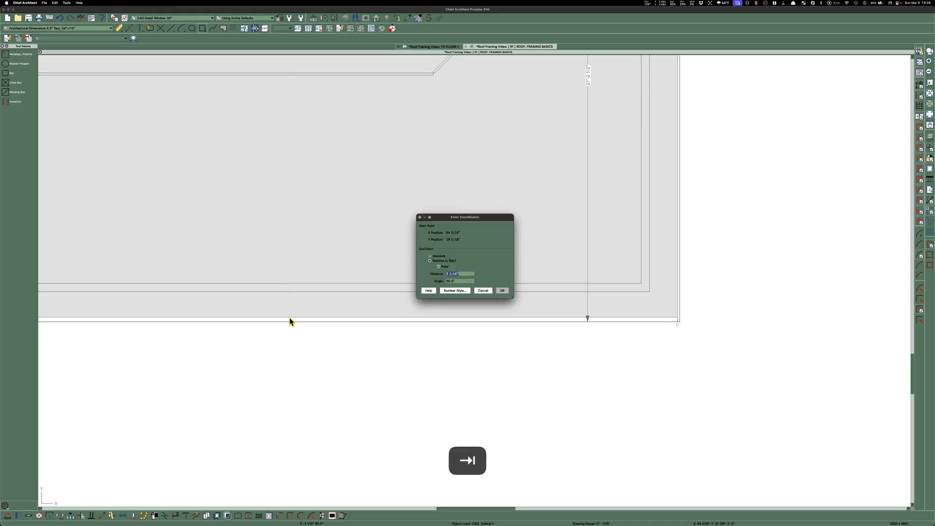
key(Escape)
key(Escape)
scroll(260, 354, down, 3)
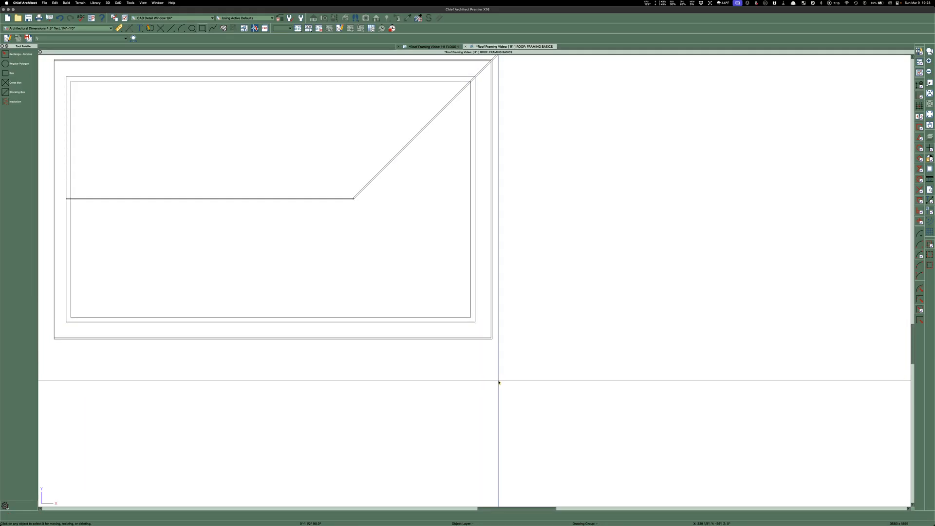
Trim the hip rafter's outer end to the inner overhang outline at the upper-right corner, and select the trimmed rafter
scroll(478, 311, down, 2)
scroll(475, 165, up, 5)
scroll(476, 165, up, 2)
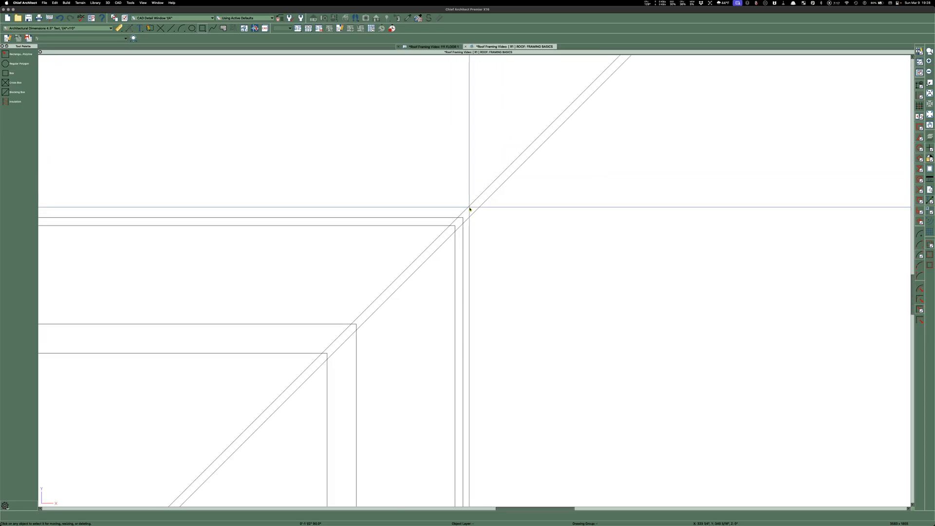
click(439, 226)
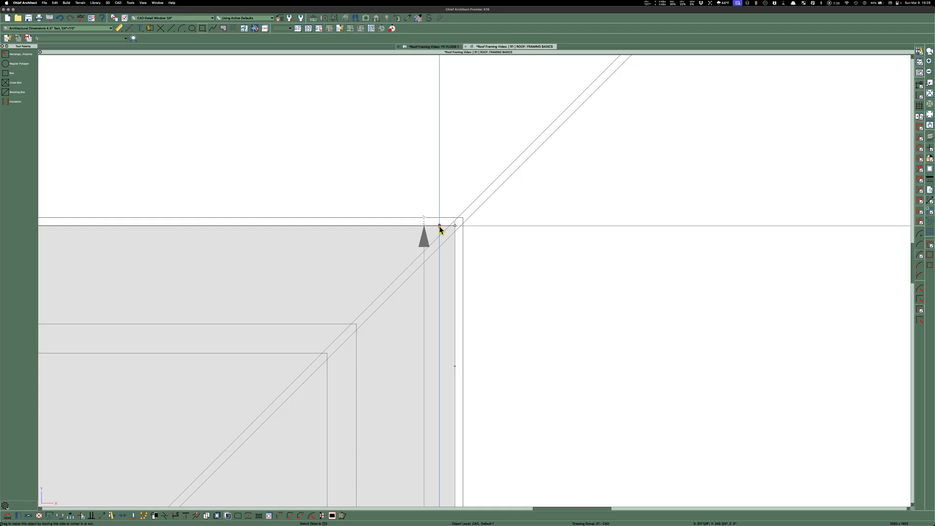
key(t)
drag(580, 198, 499, 137)
scroll(499, 211, up, 3)
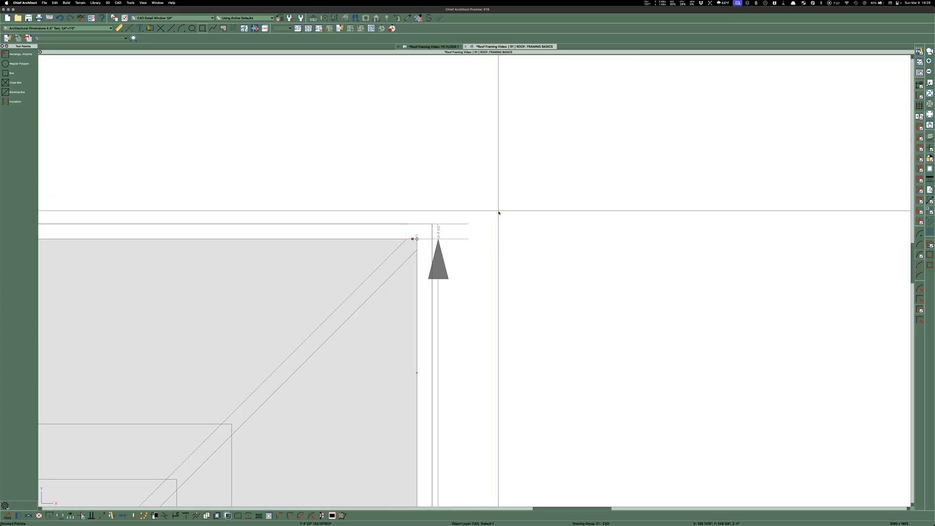
key(Escape)
click(369, 267)
scroll(413, 249, up, 2)
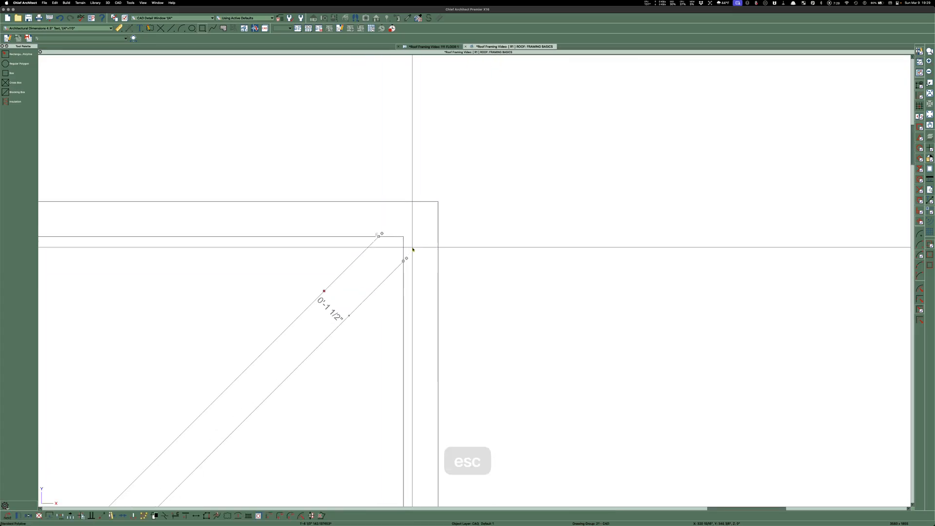
Extend the hip rafter's trimmed outer end into the upper-right corner of the inner overhang outline and deselect it
scroll(379, 238, up, 2)
drag(383, 234, 427, 287)
scroll(585, 219, down, 2)
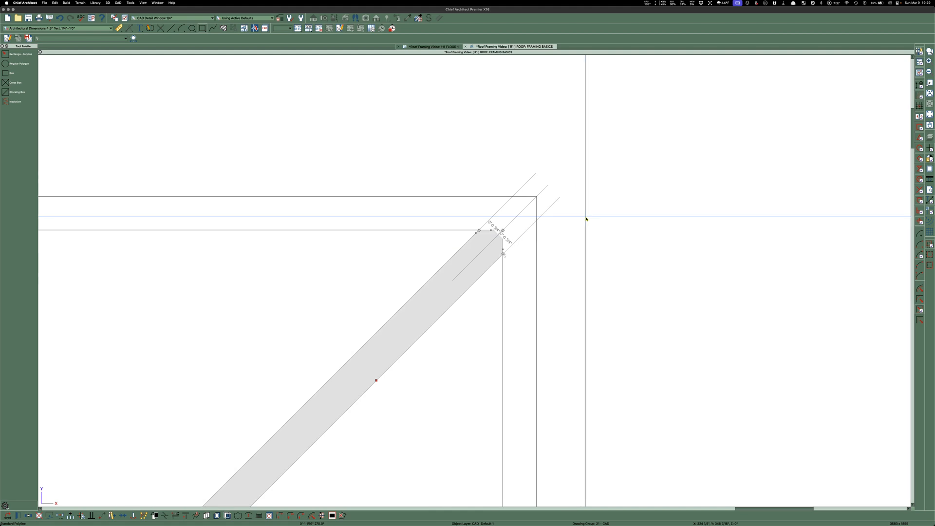
key(Escape)
scroll(597, 199, down, 2)
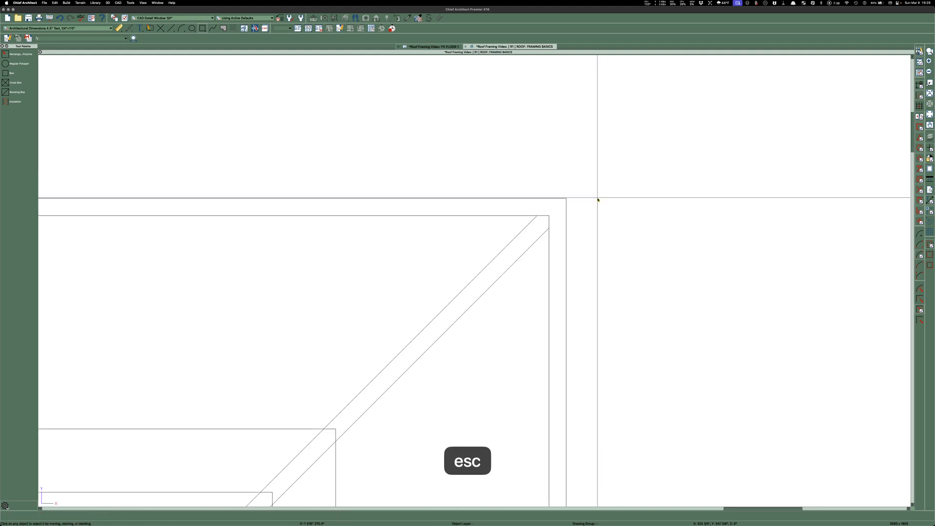
Give the hip rafter a solid Cayenne red fill with about 75% transparency
double_click(481, 273)
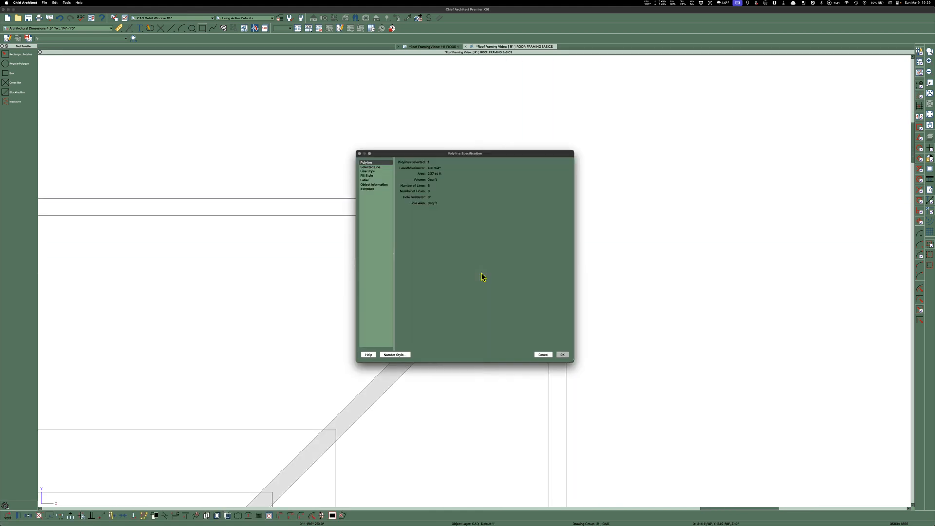
click(366, 176)
click(447, 171)
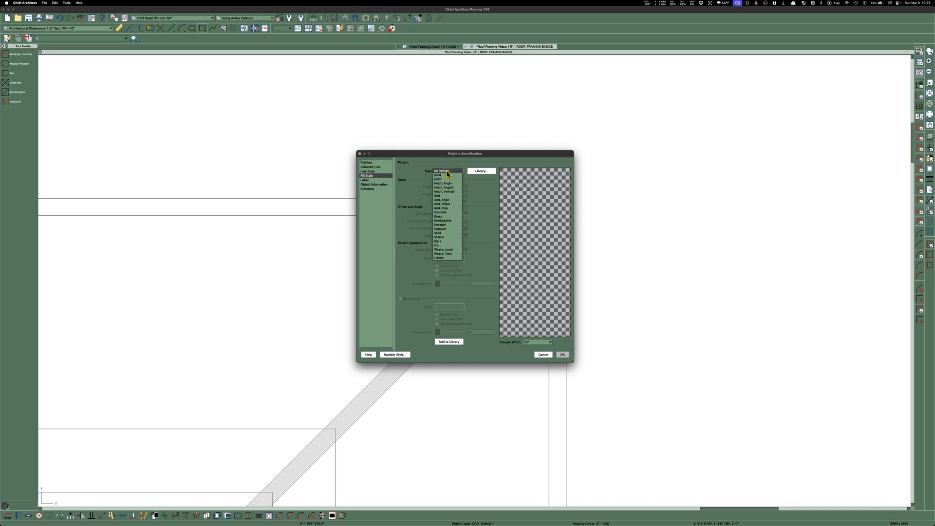
click(447, 176)
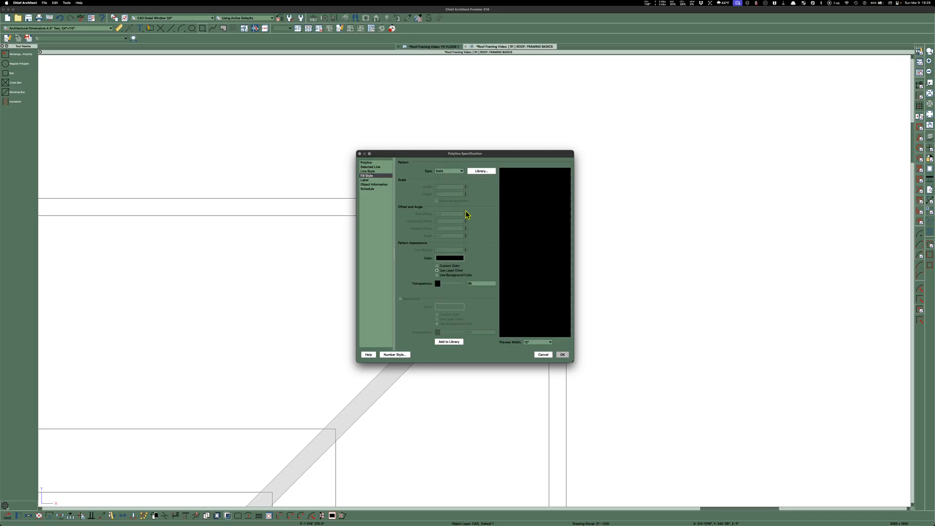
click(455, 259)
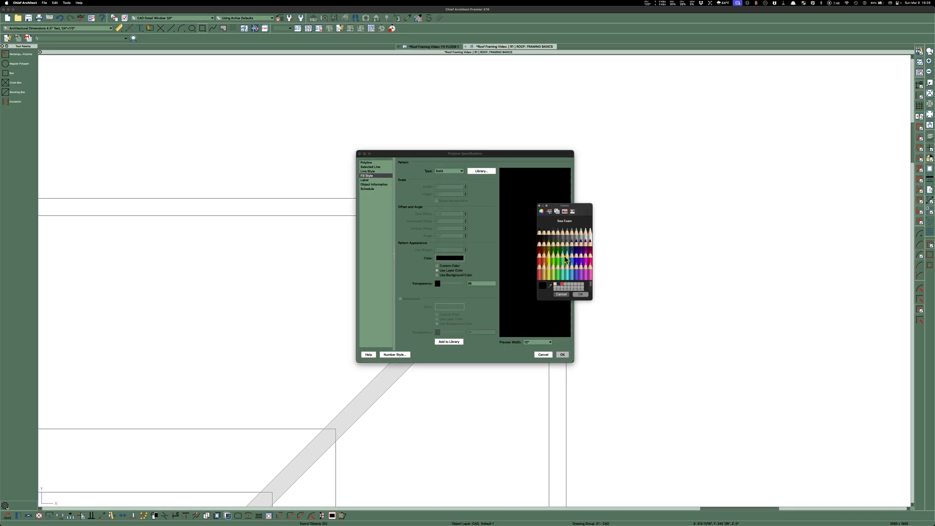
click(540, 251)
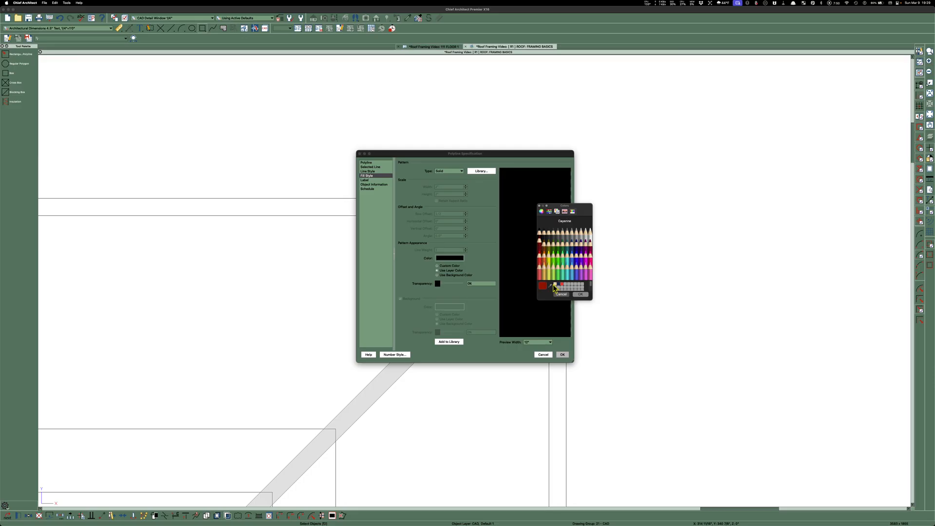
click(581, 295)
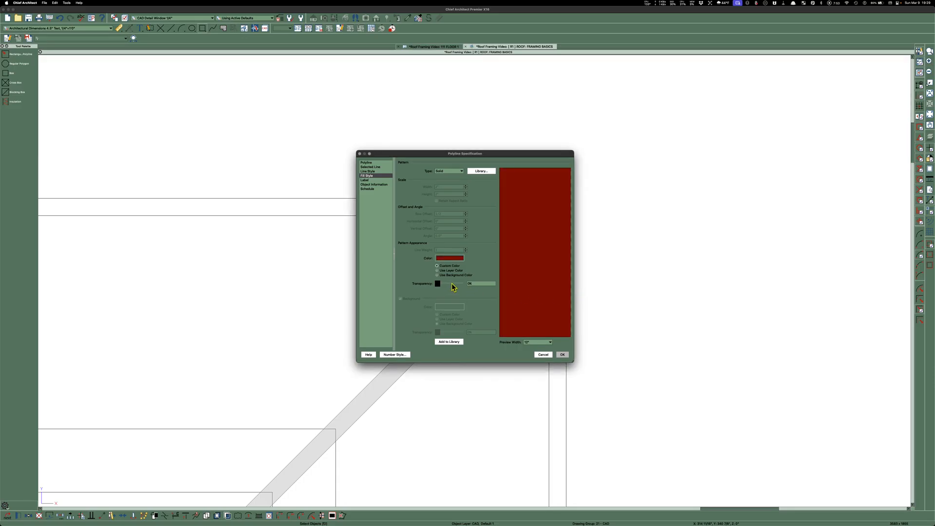
click(454, 285)
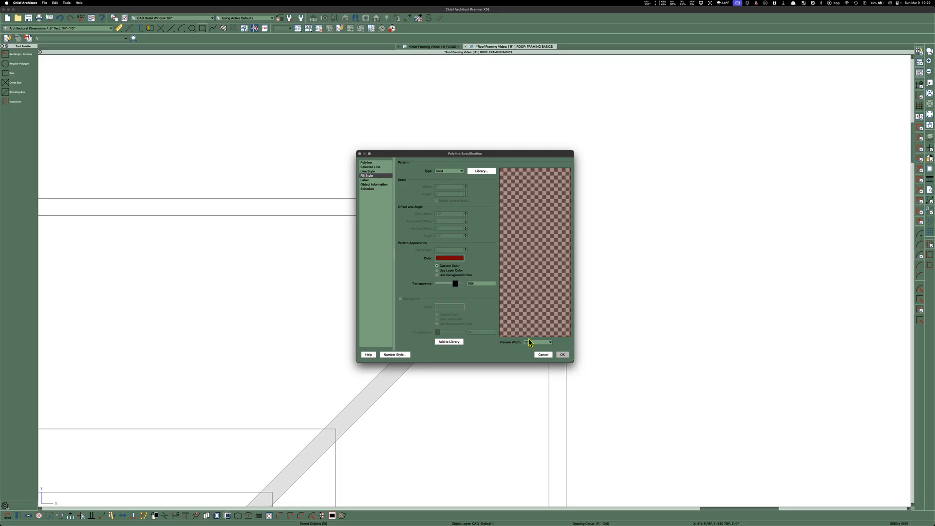
click(565, 356)
key(Escape)
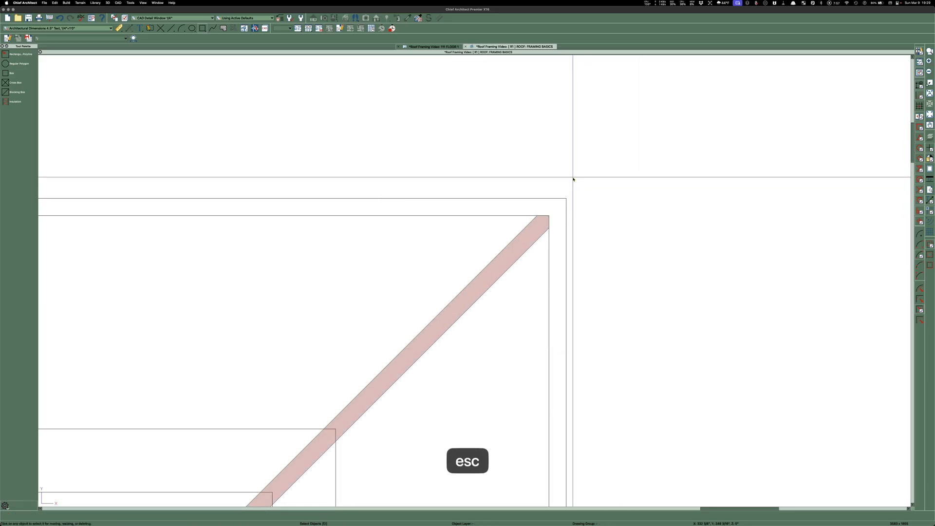
Mirror a copy of the filled hip rafter across the ridge board's centerline to form the lower-right hip rafter
scroll(543, 119, down, 3)
scroll(548, 131, down, 3)
scroll(476, 280, down, 2)
scroll(395, 358, up, 5)
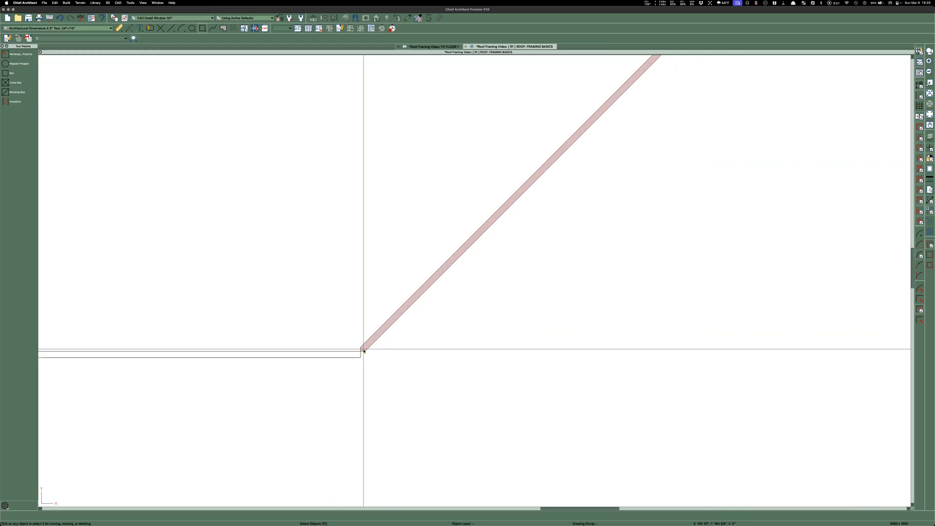
click(374, 344)
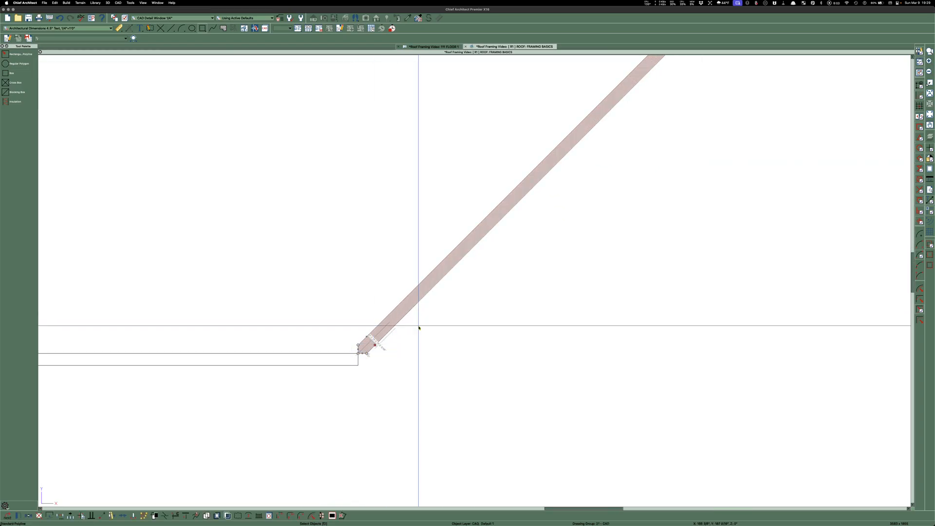
scroll(359, 269, down, 2)
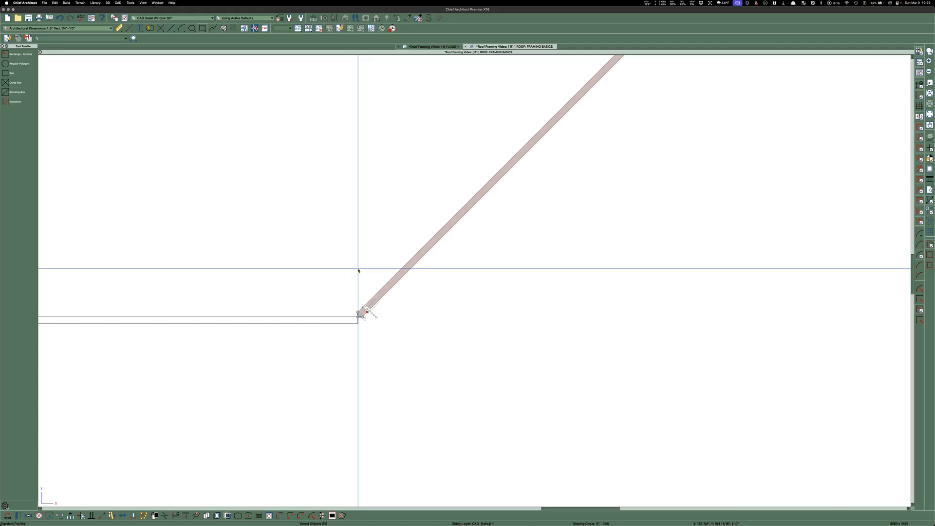
key(super+v)
scroll(357, 291, up, 4)
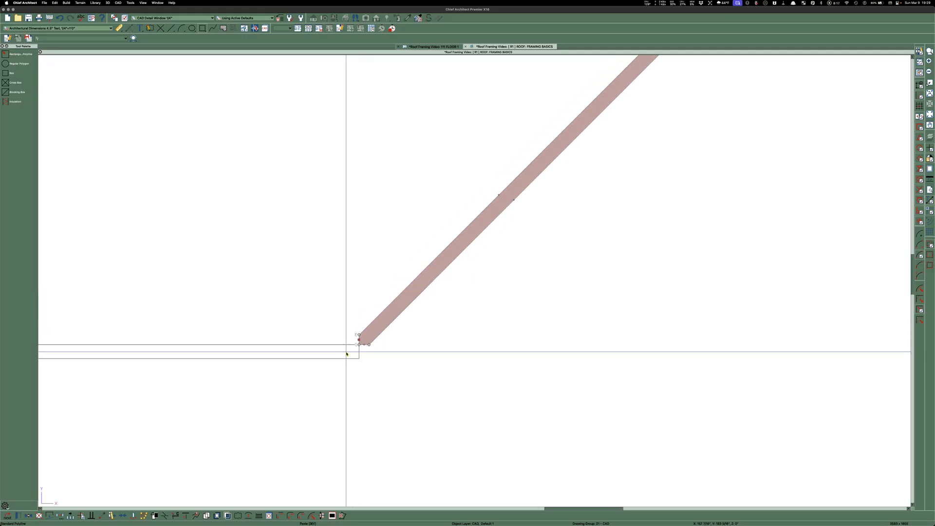
click(359, 355)
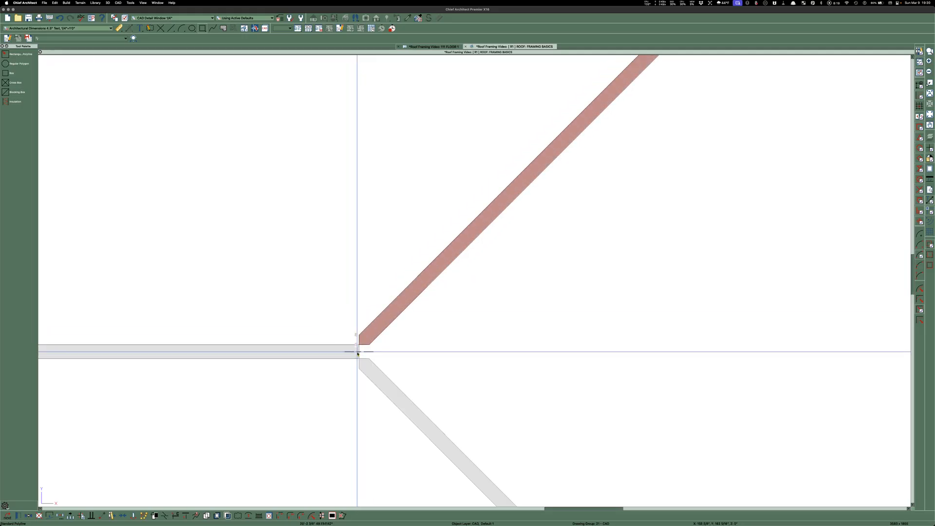
click(357, 352)
key(Escape)
scroll(378, 287, down, 6)
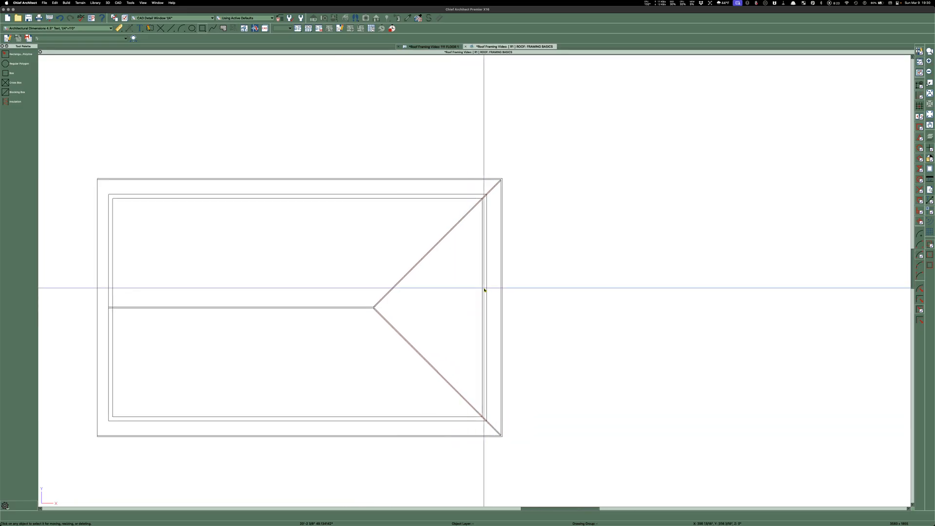
Give the ridge board a solid blue fill with 75% transparency
scroll(173, 315, up, 3)
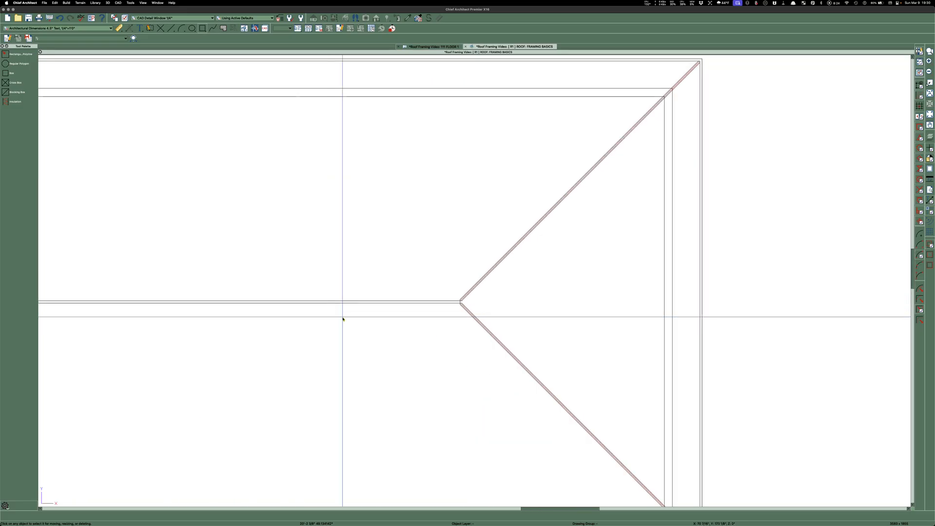
click(394, 302)
double_click(393, 302)
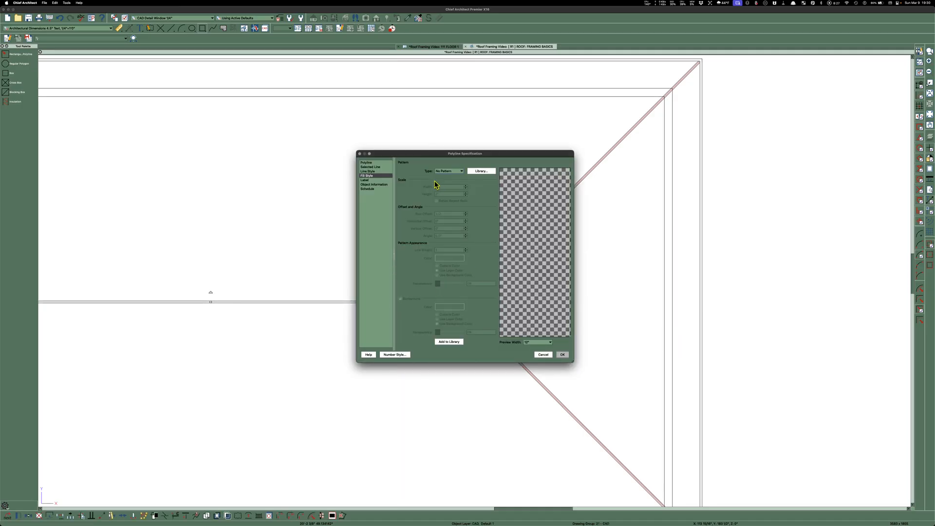
click(448, 171)
click(444, 177)
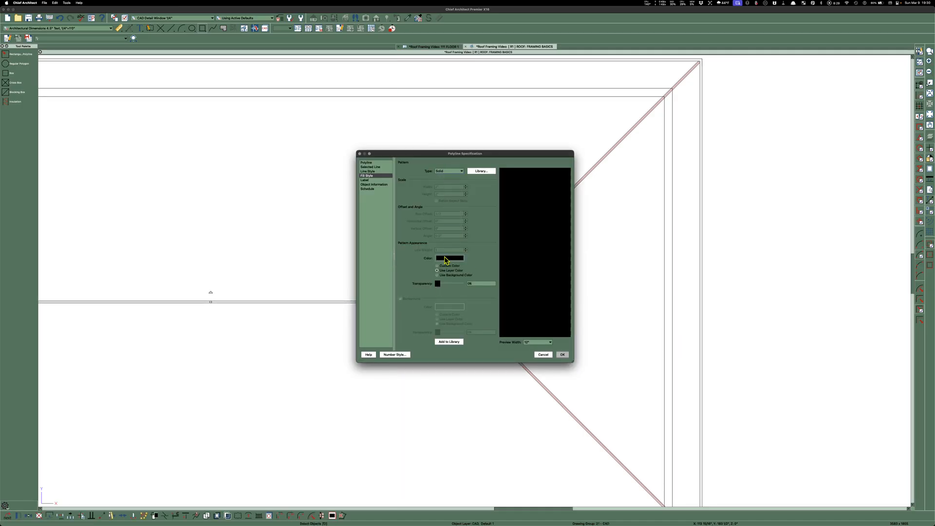
click(445, 259)
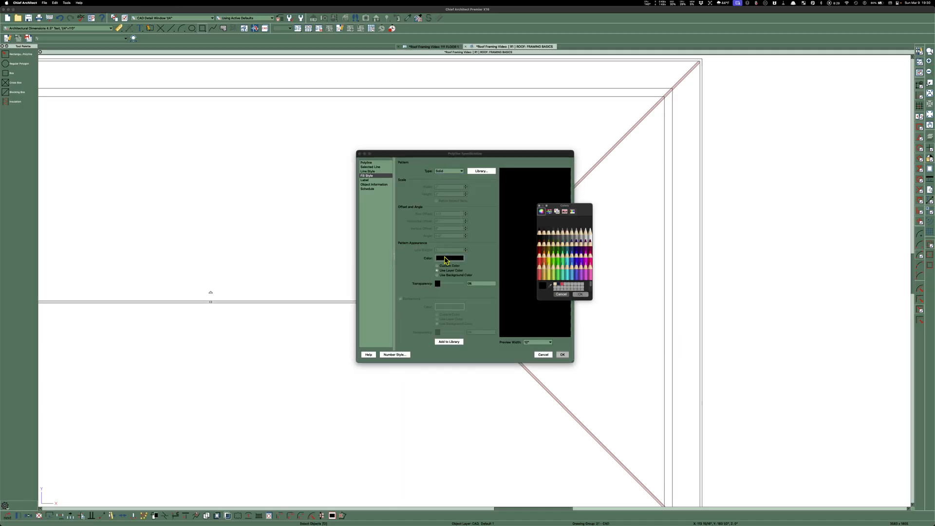
click(574, 260)
click(580, 295)
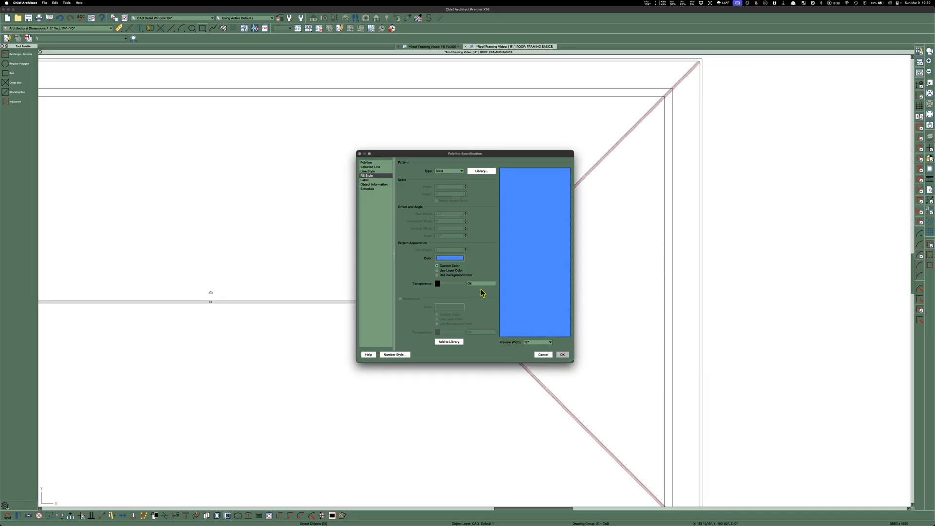
drag(477, 284, 460, 287)
text(75)
key(Return)
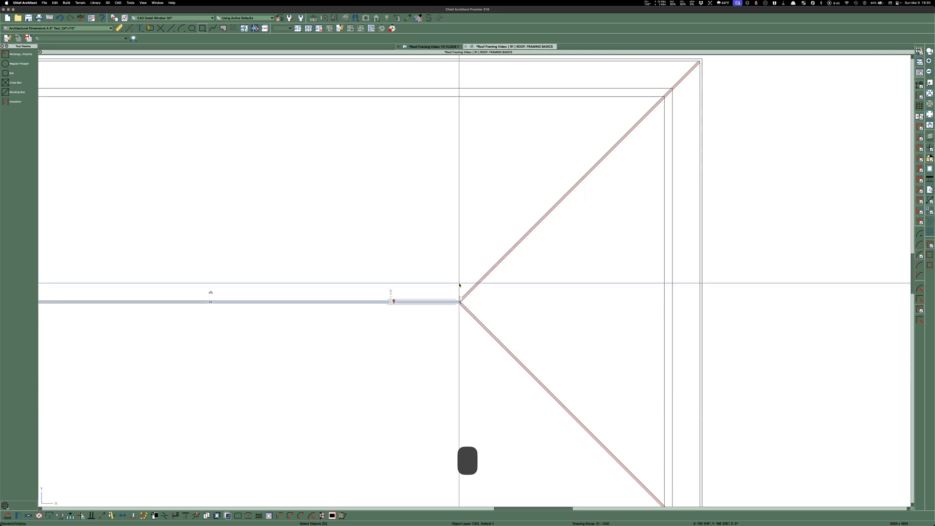
key(Escape)
scroll(460, 285, down, 5)
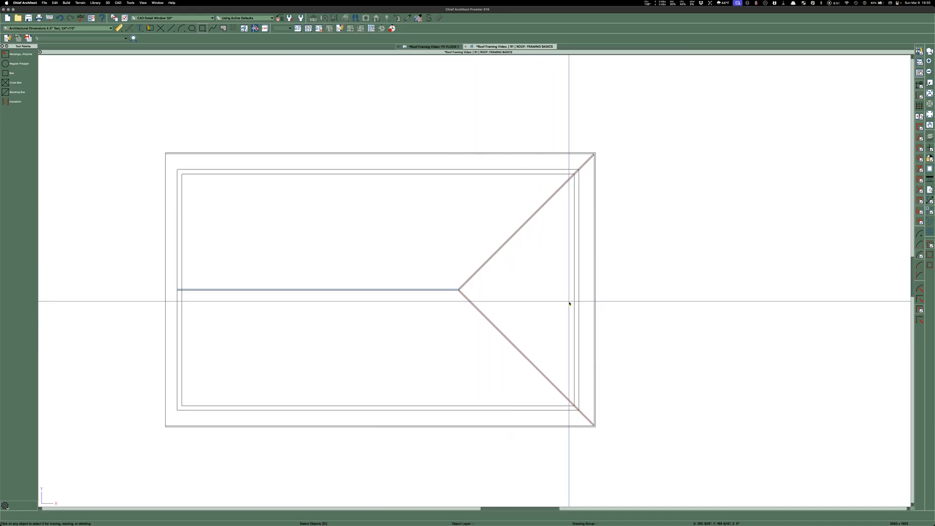
scroll(568, 303, up, 3)
scroll(450, 282, up, 2)
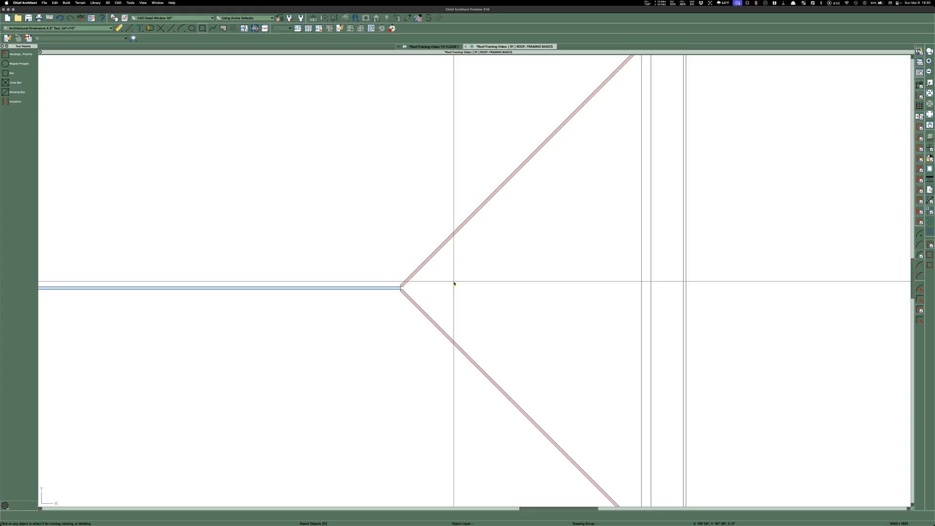
scroll(422, 291, up, 2)
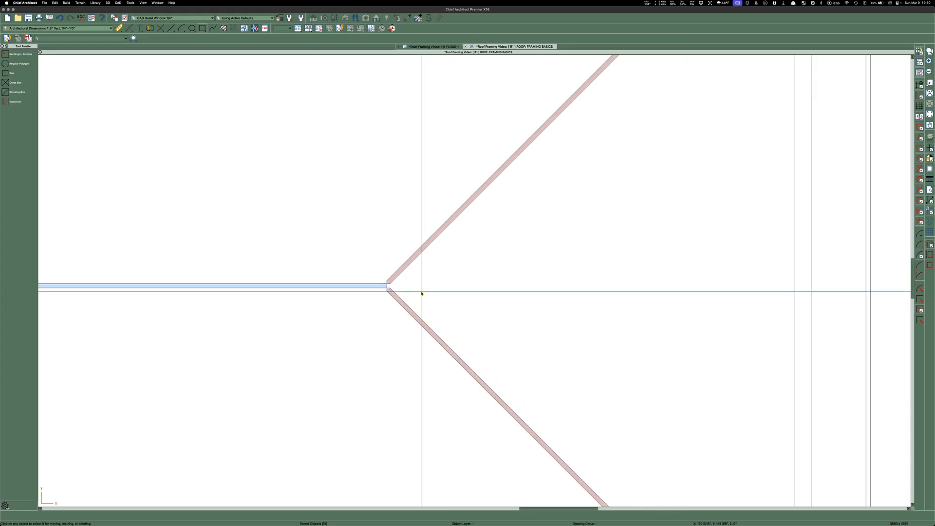
scroll(468, 217, down, 3)
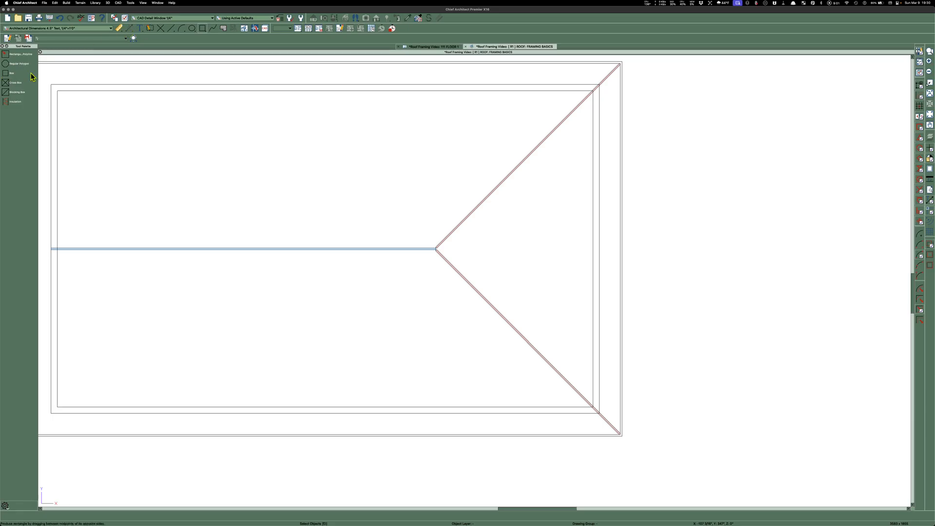
Set the dimension defaults to use the 4.5" = 3/32" @ 1/4"=1'0", UPPERCASE AND AR_2 text style
click(120, 29)
click(14, 95)
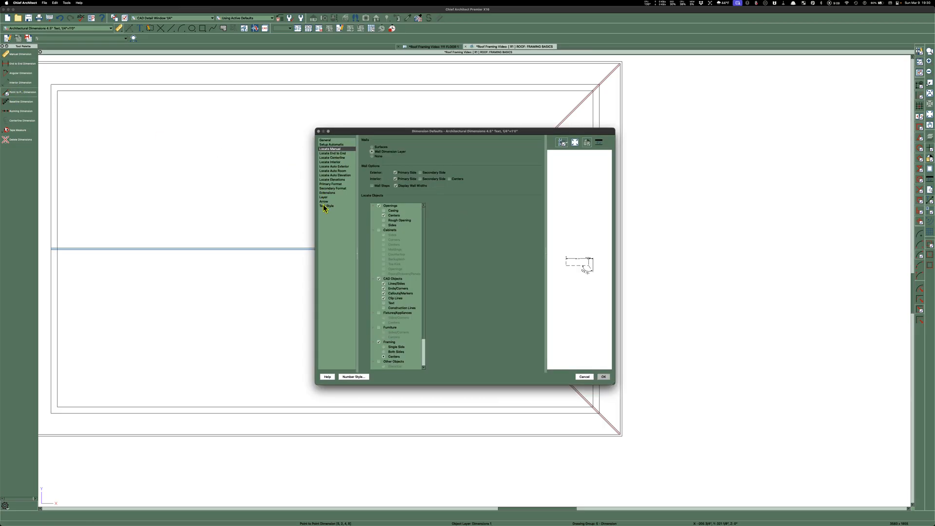
click(325, 206)
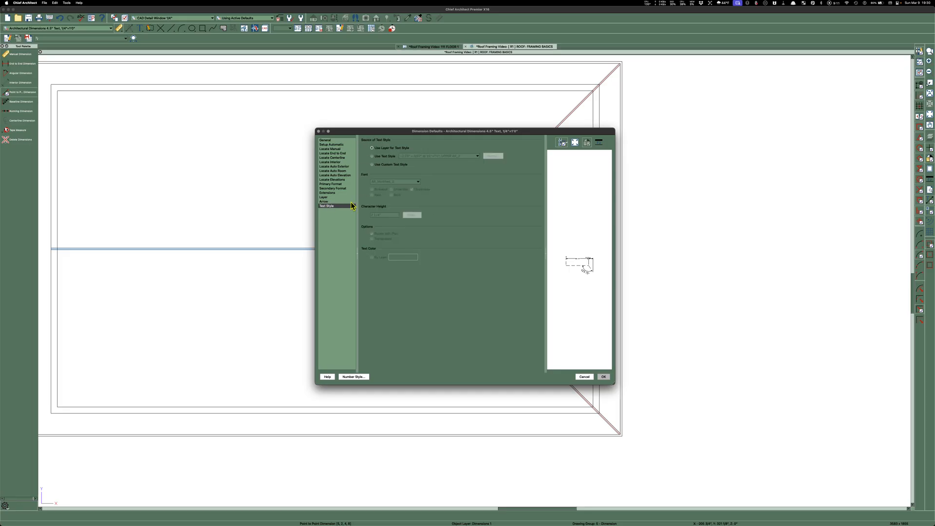
click(376, 156)
click(430, 157)
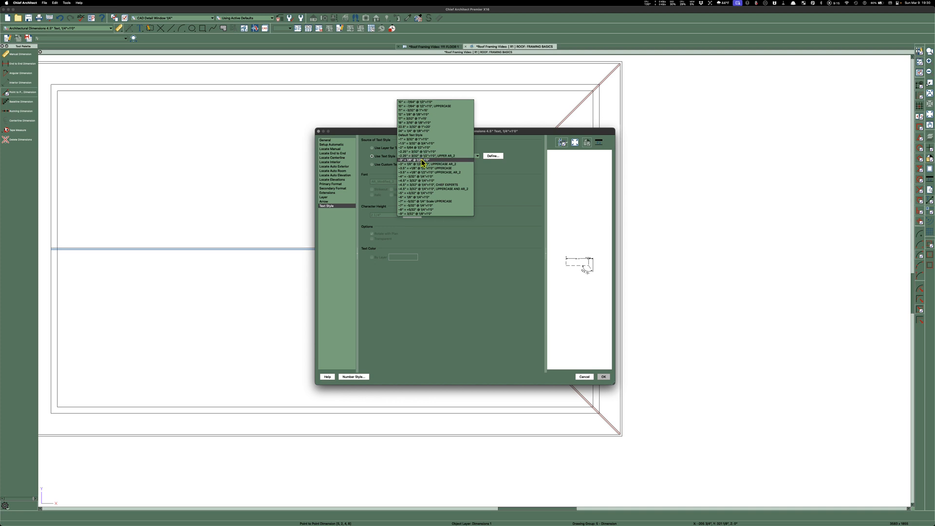
click(419, 189)
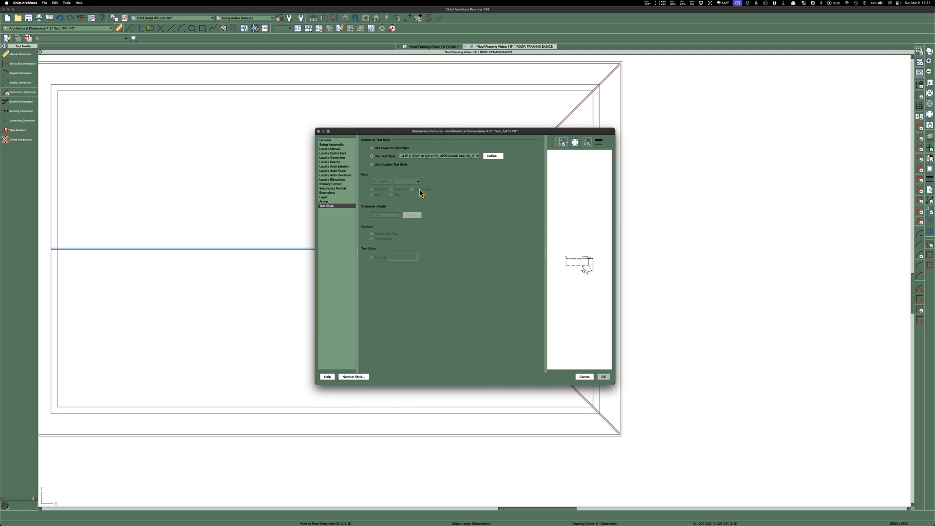
click(324, 201)
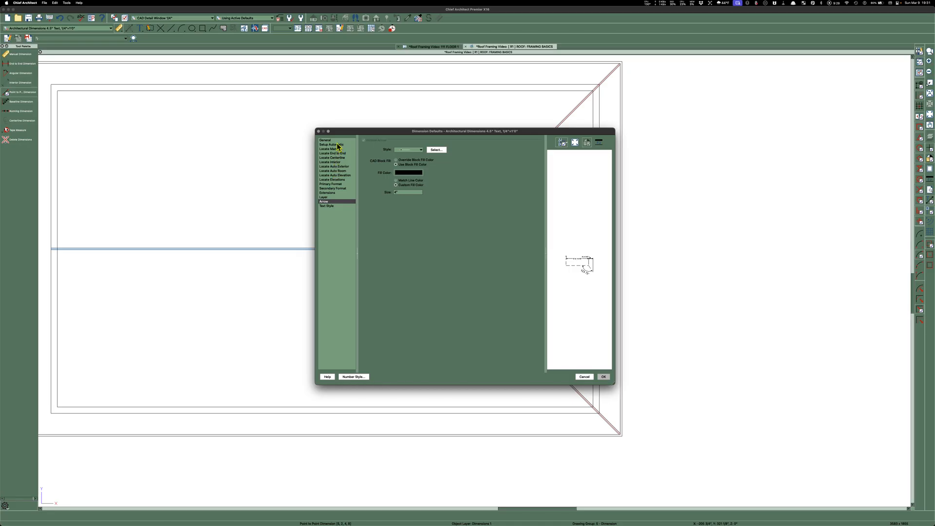
click(603, 377)
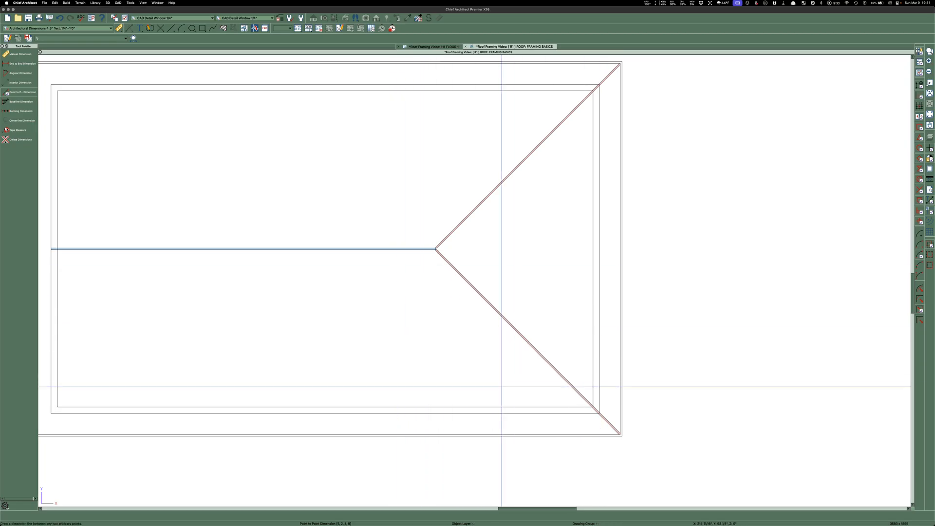
Dimension the distance between the upper and lower outer wall lines and place the dimension outside the right overhang edge
click(555, 413)
drag(554, 411, 555, 86)
key(Escape)
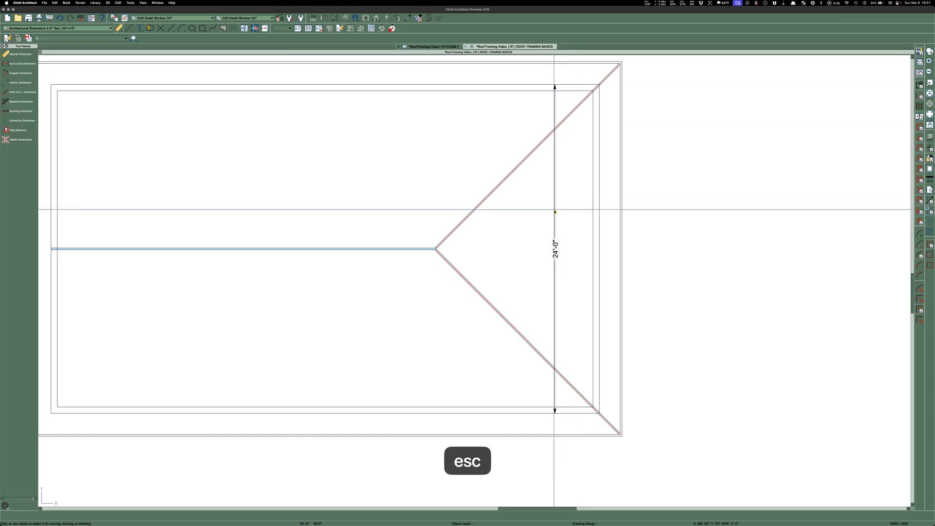
click(555, 210)
drag(554, 211, 655, 217)
key(Escape)
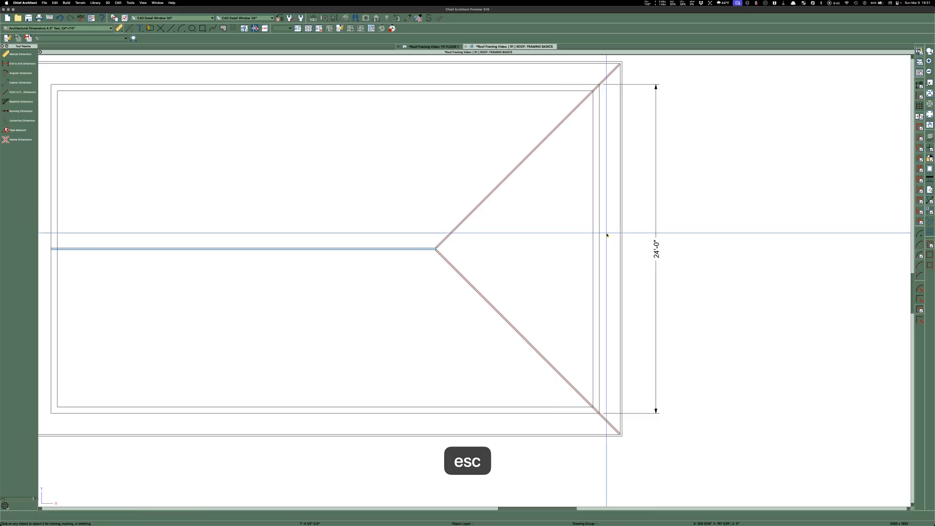
scroll(630, 215, down, 3)
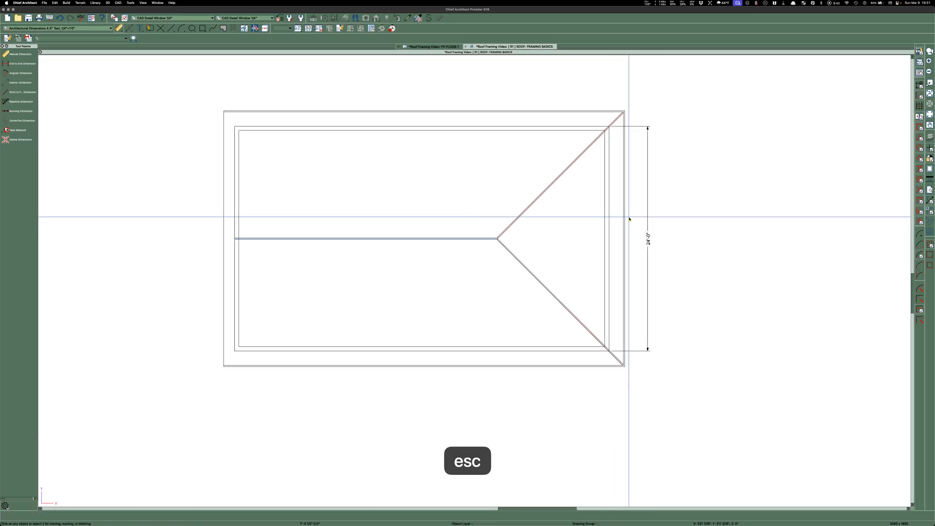
Dimension the distance between the left and right outer wall lines and place the dimension above the upper overhang edge
click(5, 93)
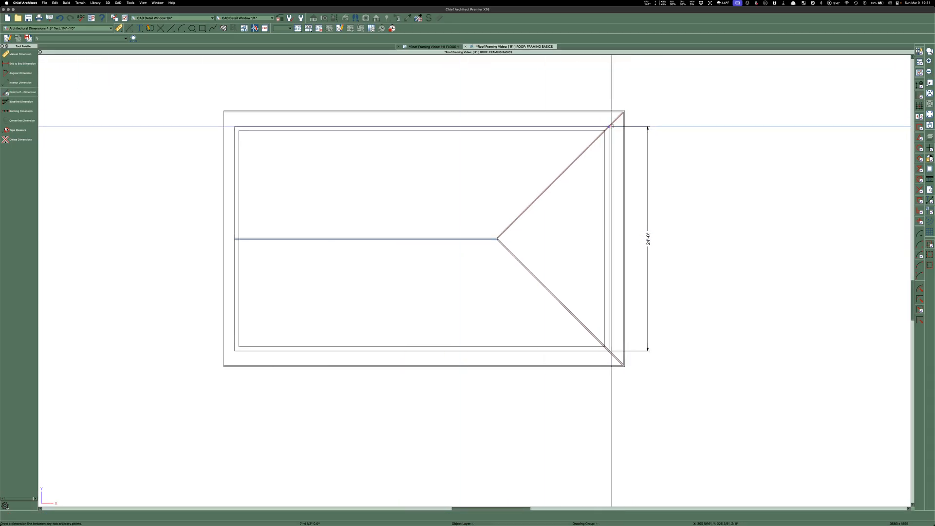
drag(609, 136, 234, 137)
key(Escape)
key(space)
click(366, 136)
drag(366, 137, 373, 91)
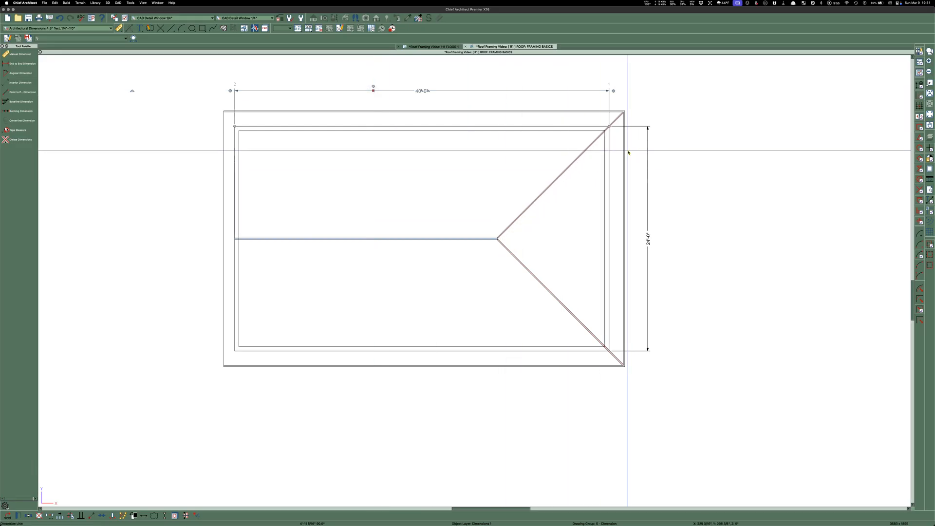
Examine the ridge board, the hip rafters and the overall dimensions of the roof plan
scroll(509, 134, up, 2)
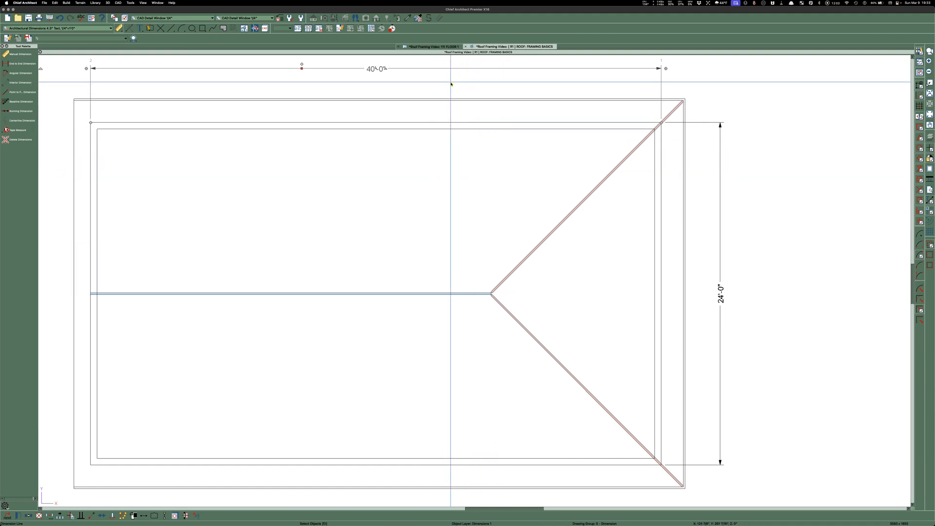
scroll(451, 84, down, 1)
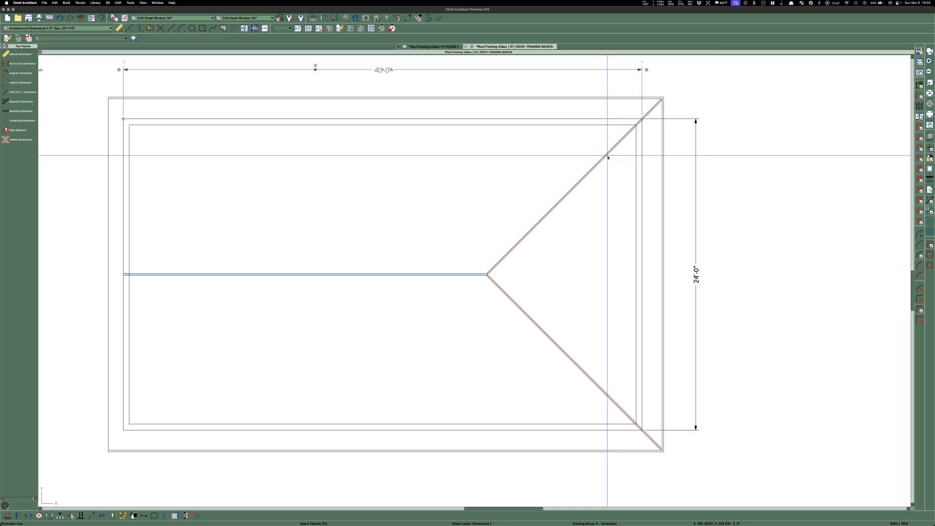
scroll(535, 226, up, 1)
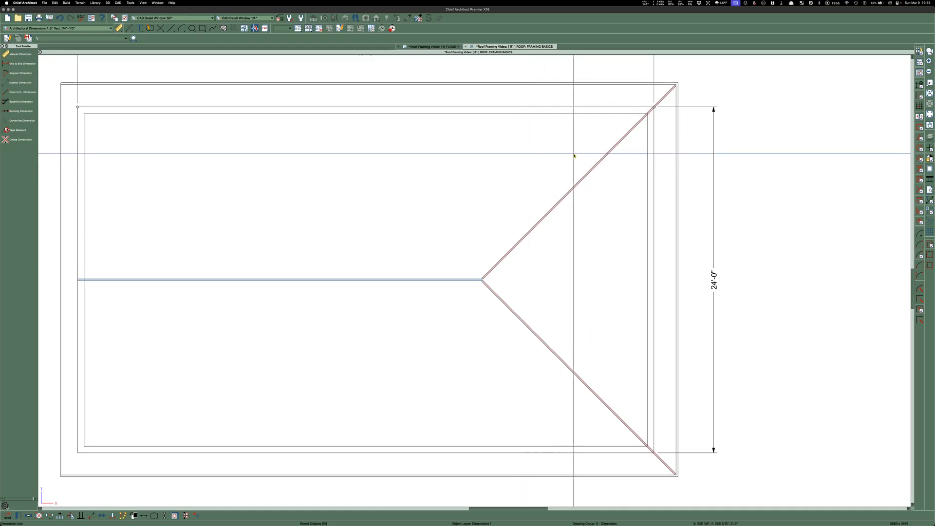
scroll(622, 149, down, 1)
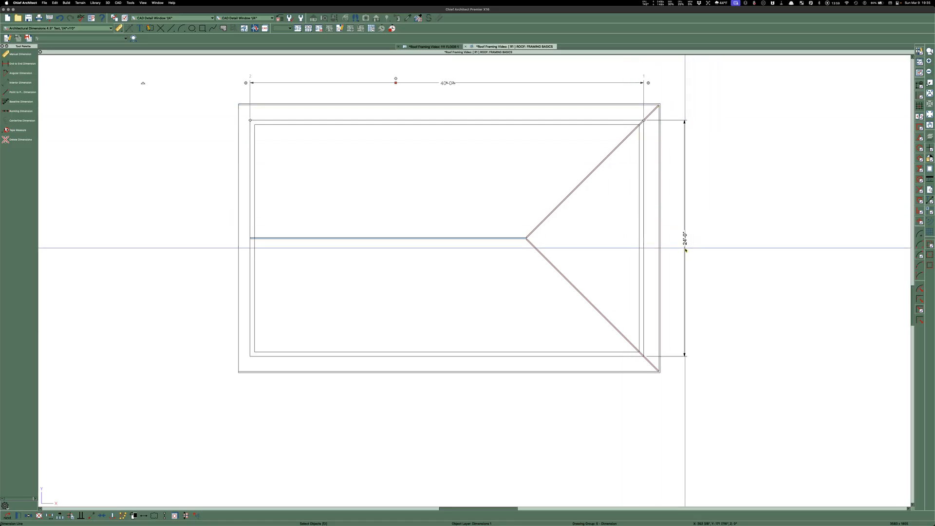
scroll(686, 248, up, 1)
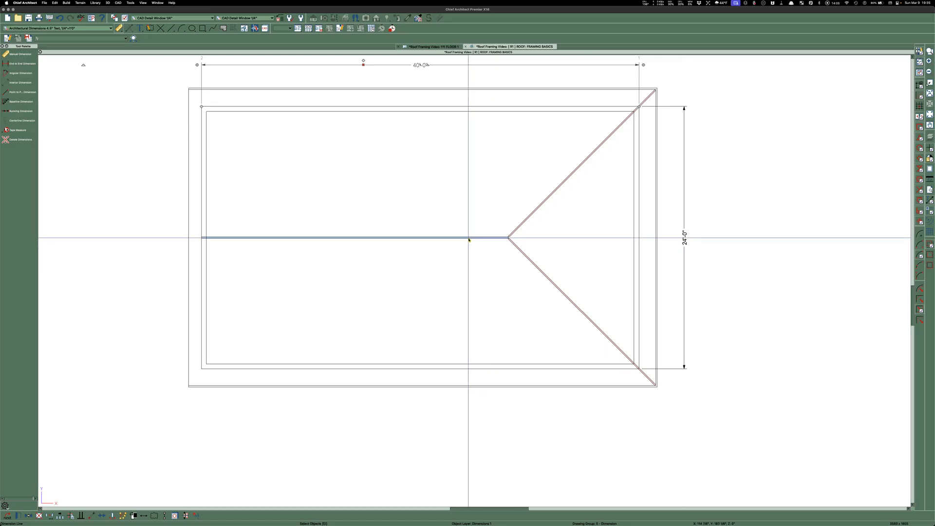
scroll(408, 239, up, 1)
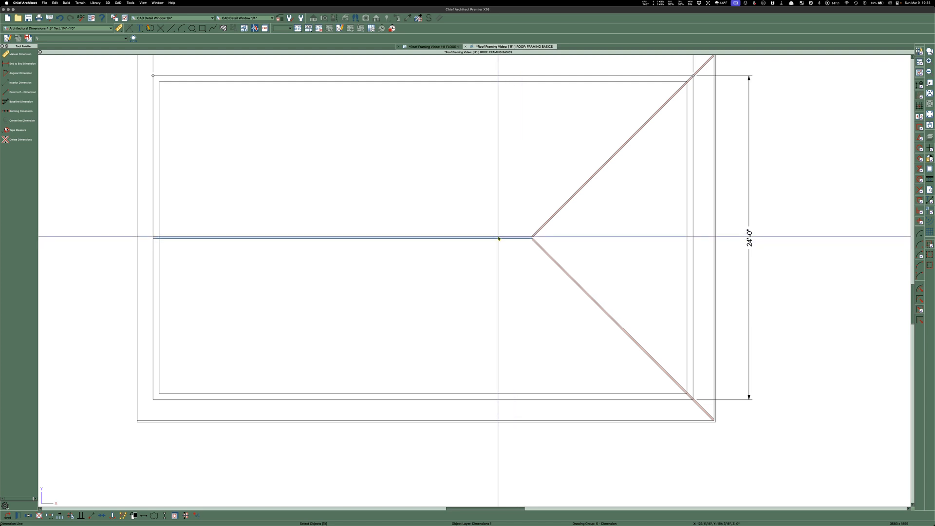
scroll(395, 224, down, 1)
scroll(395, 224, down, 1)
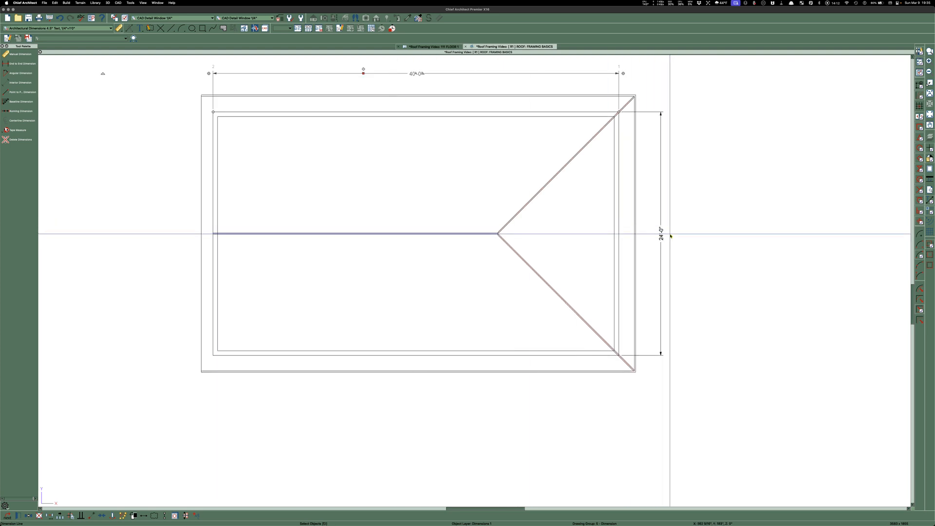
click(479, 234)
click(761, 217)
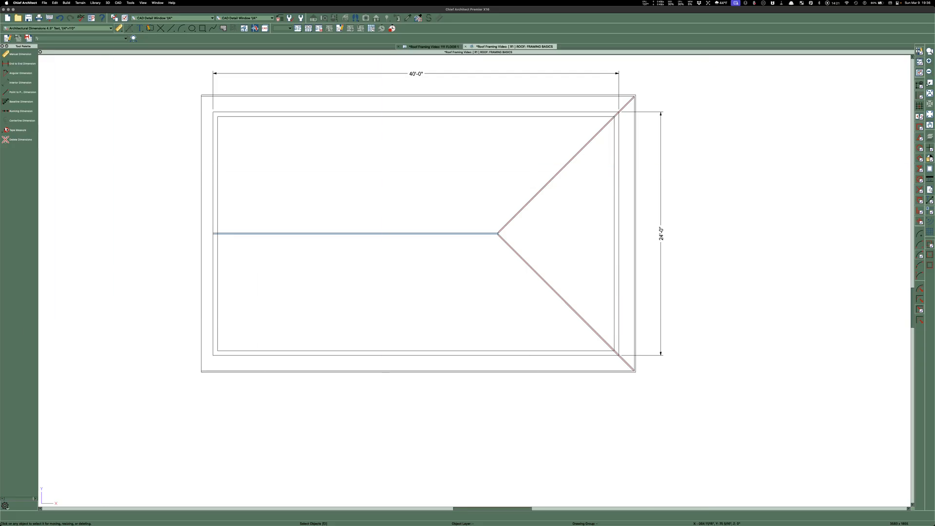
Open the CM Pro Calc construction calculator, shrink its window and place it beside the roof plan
key(super+space)
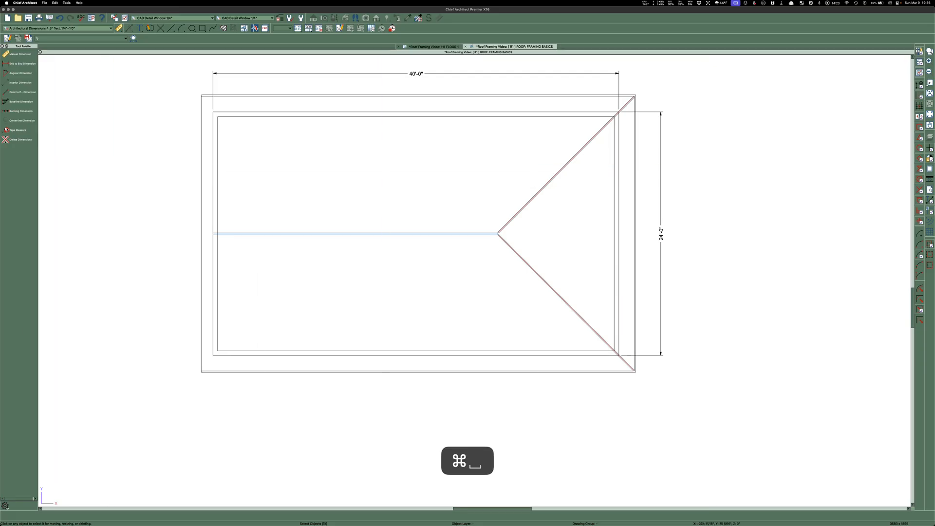
key(c)
key(m)
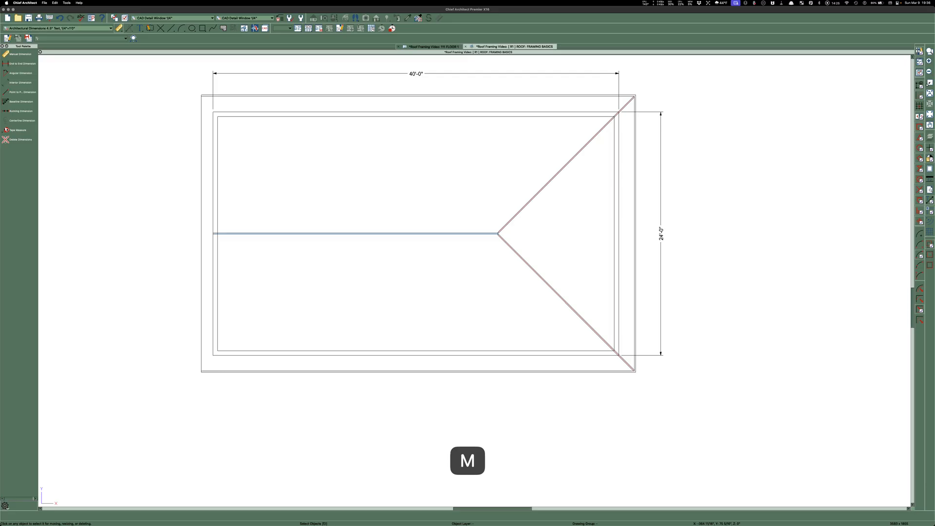
key(Return)
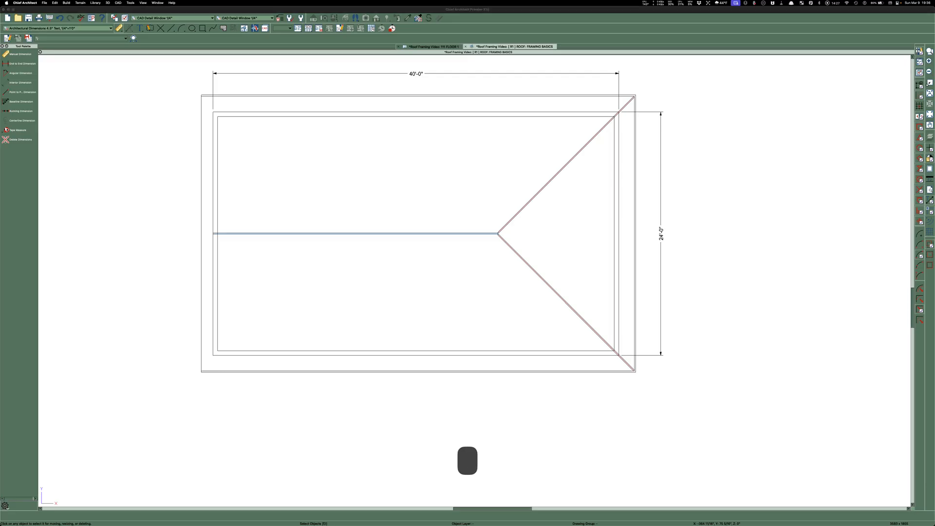
mouse_move(768, 49)
mouse_down()
mouse_move(288, 108)
mouse_move(215, 107)
mouse_up()
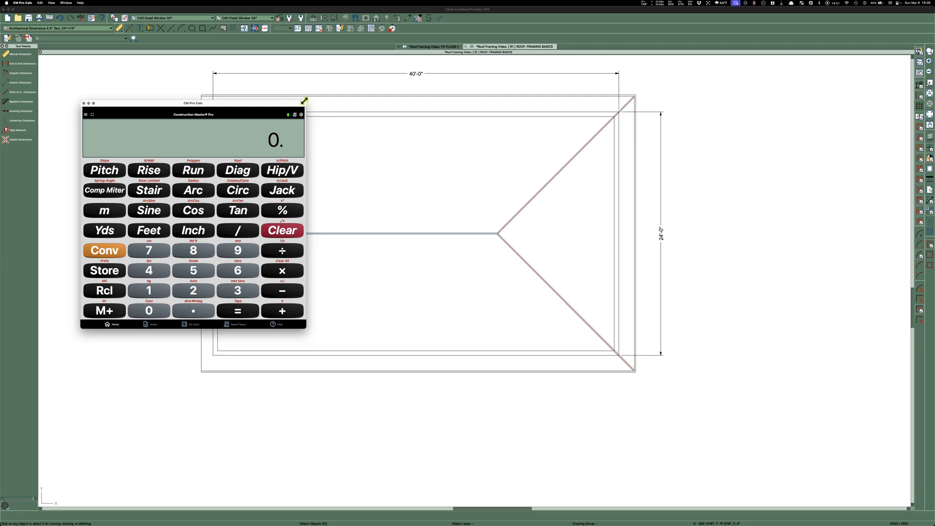
mouse_move(289, 101)
mouse_down()
mouse_move(218, 105)
mouse_move(146, 126)
mouse_move(127, 229)
mouse_move(139, 288)
mouse_up()
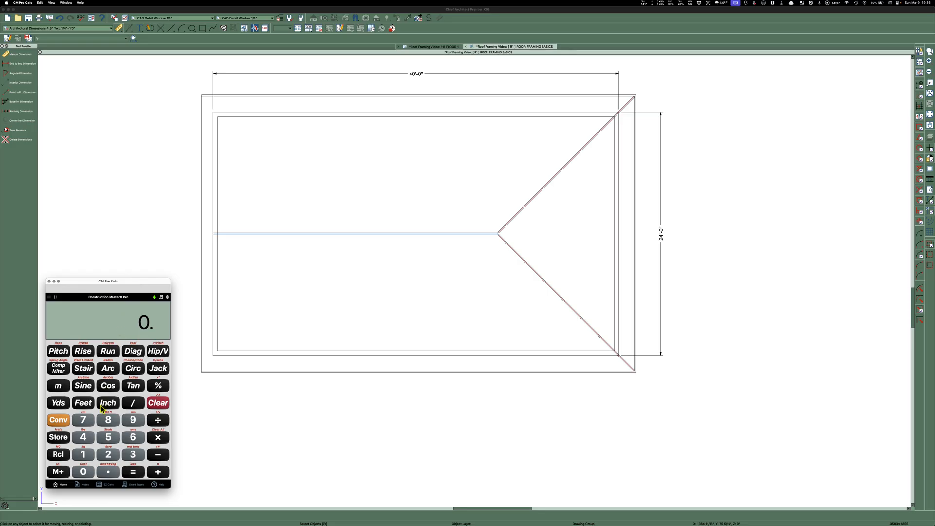
Calculate the run to the ridge board by subtracting 1 1/2 inches from 24 feet and dividing by 2
click(107, 454)
click(82, 437)
click(83, 402)
click(159, 458)
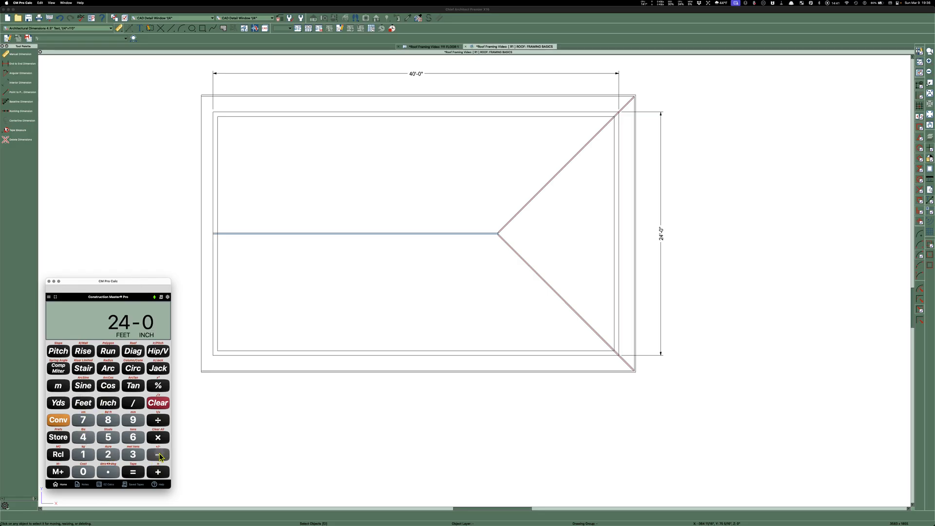
click(86, 455)
click(108, 404)
click(83, 454)
click(133, 403)
click(110, 456)
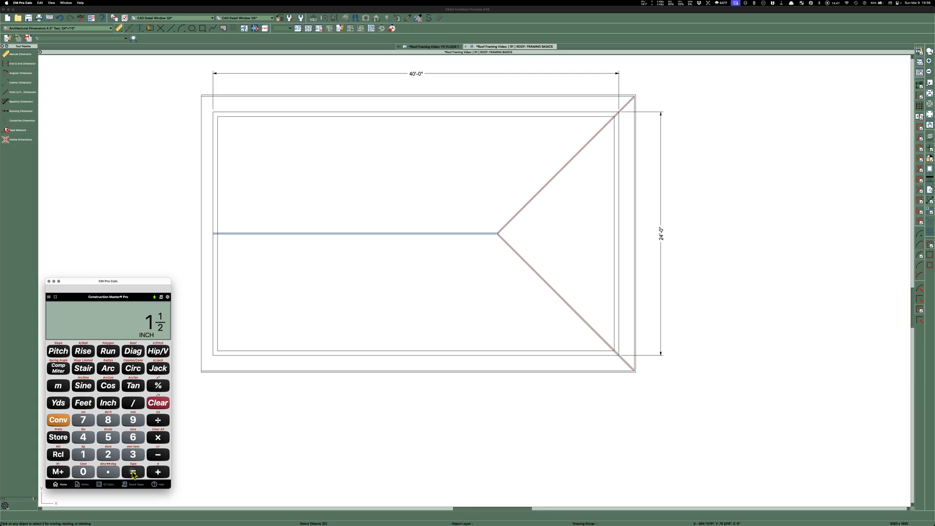
click(133, 472)
click(158, 420)
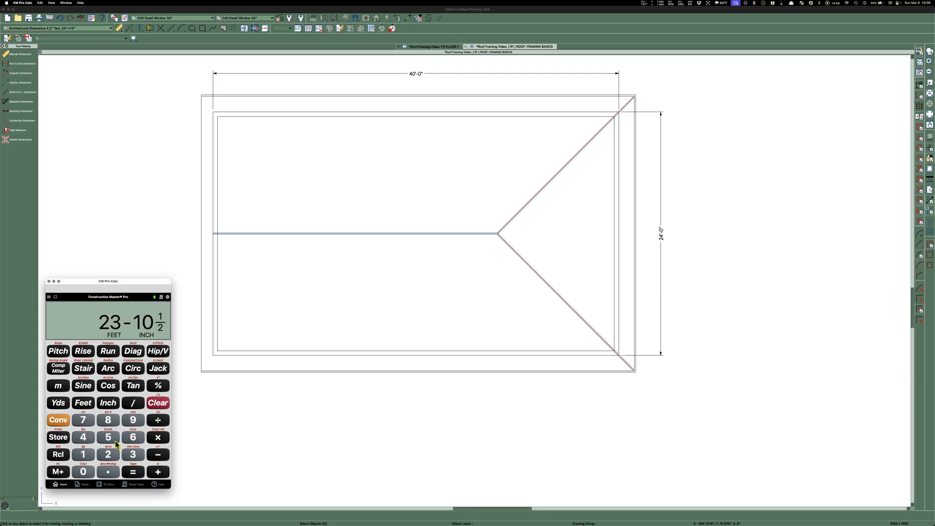
click(109, 455)
click(135, 473)
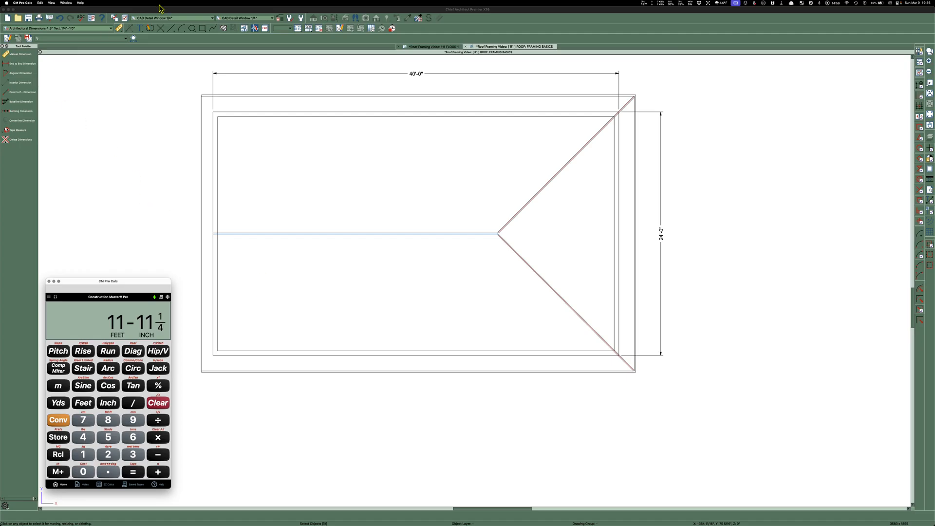
Return to Chief Architect and dimension from the ridge board's lower edge to the lower outer wall line, near the hip intersection
drag(109, 278, 0, 258)
click(84, 8)
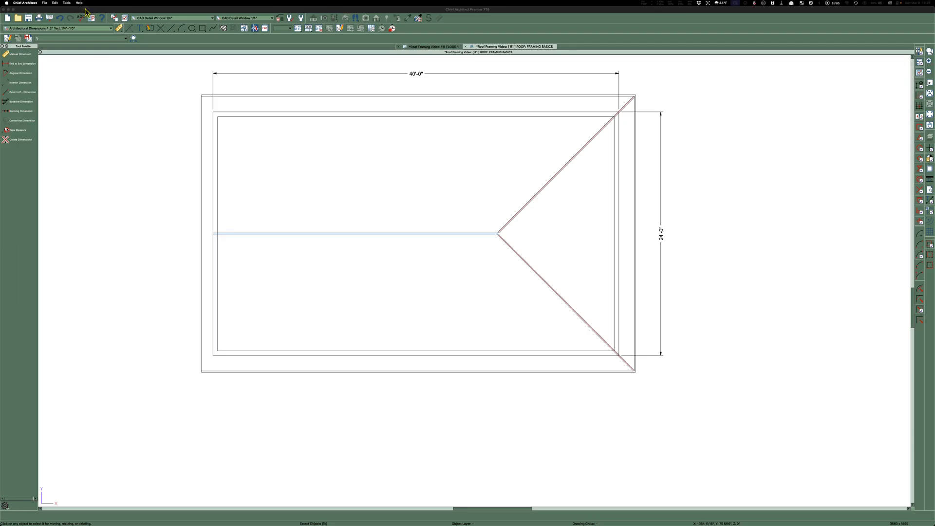
click(12, 94)
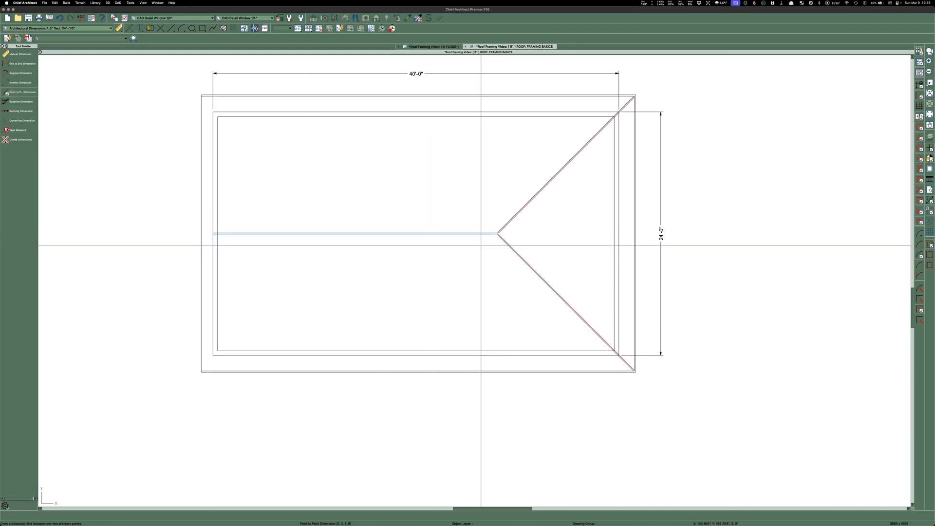
drag(480, 244, 479, 356)
scroll(518, 287, up, 2)
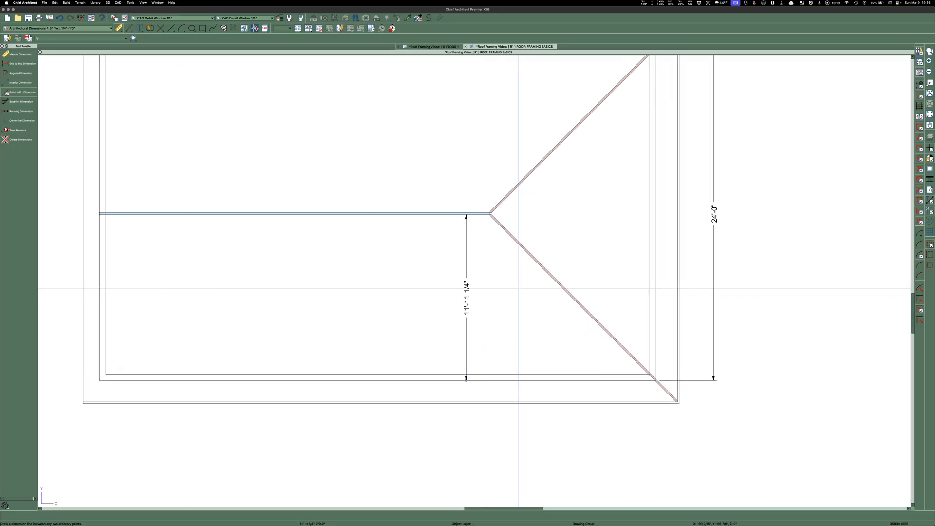
Start a rich text note below the lower overhang edge with the centered heading "F - I - S"
drag(0, 258, 0, 234)
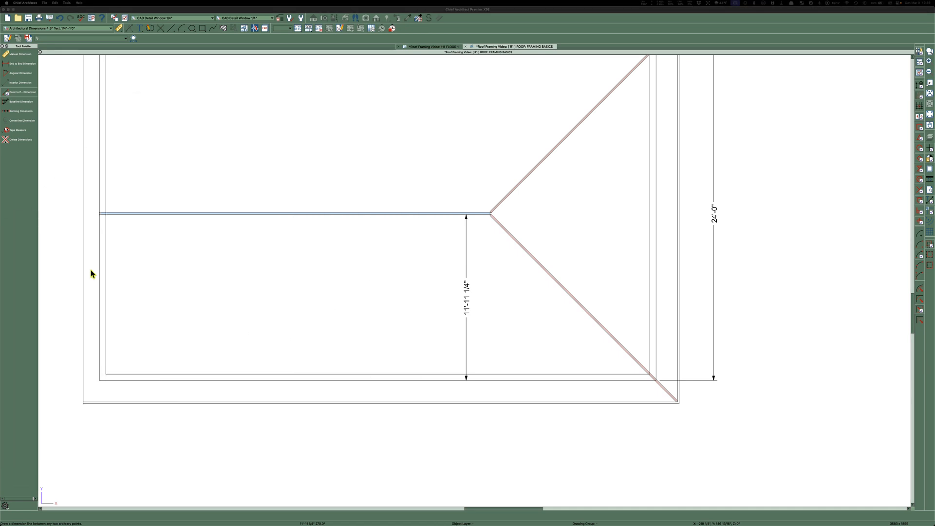
scroll(419, 273, down, 2)
scroll(446, 267, up, 5)
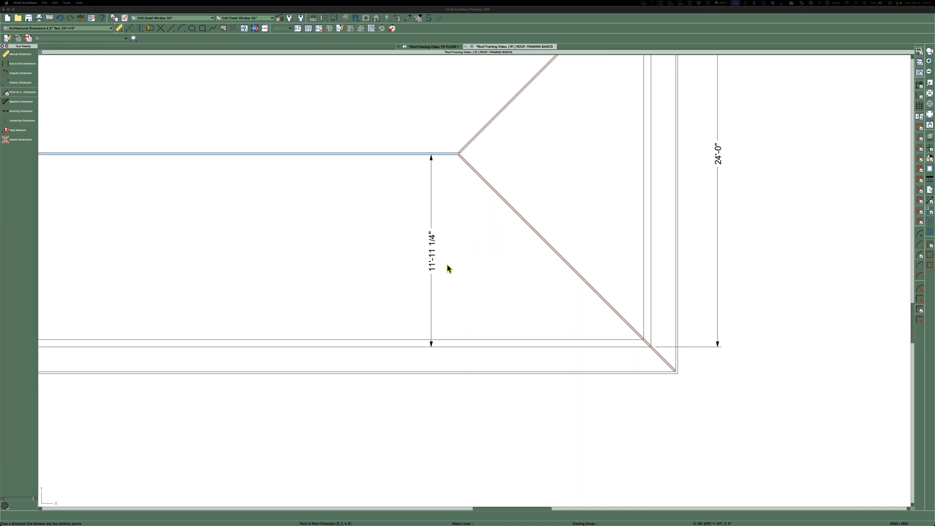
click(139, 28)
scroll(476, 224, down, 2)
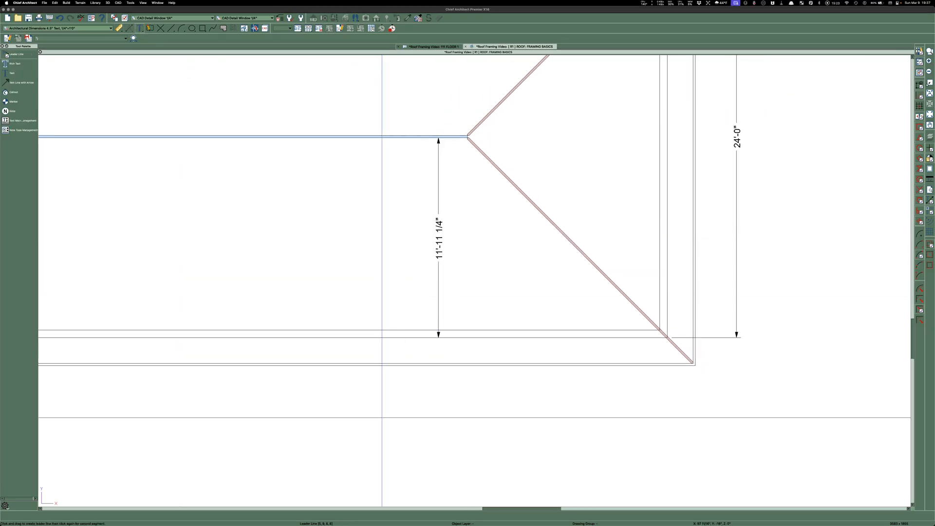
click(400, 403)
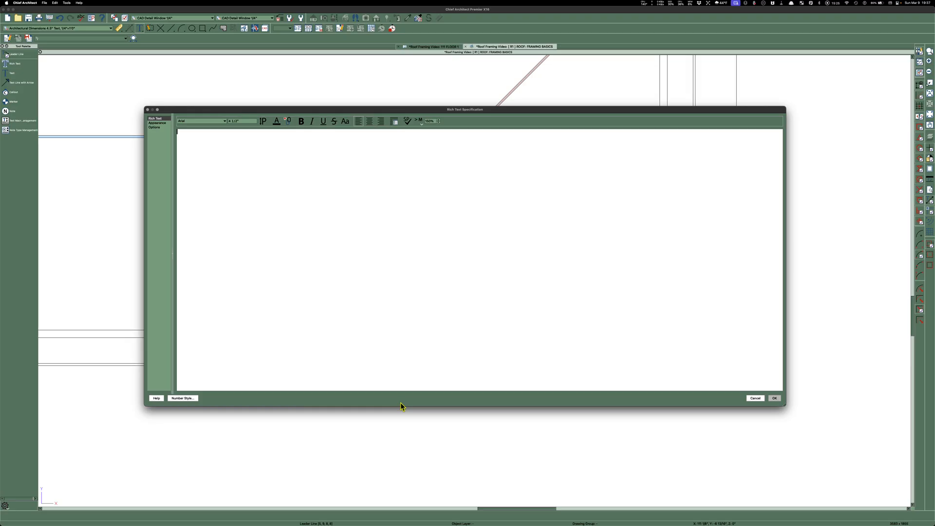
text(F - I )
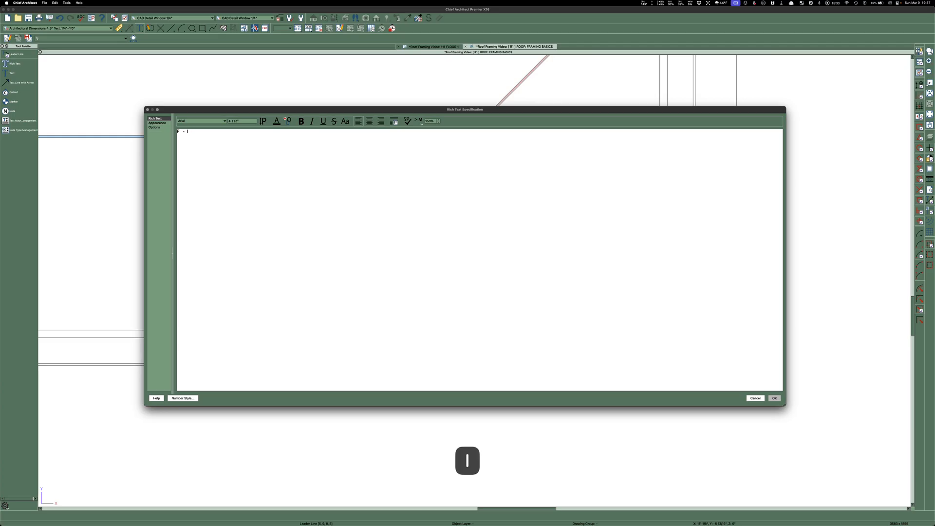
text(- S)
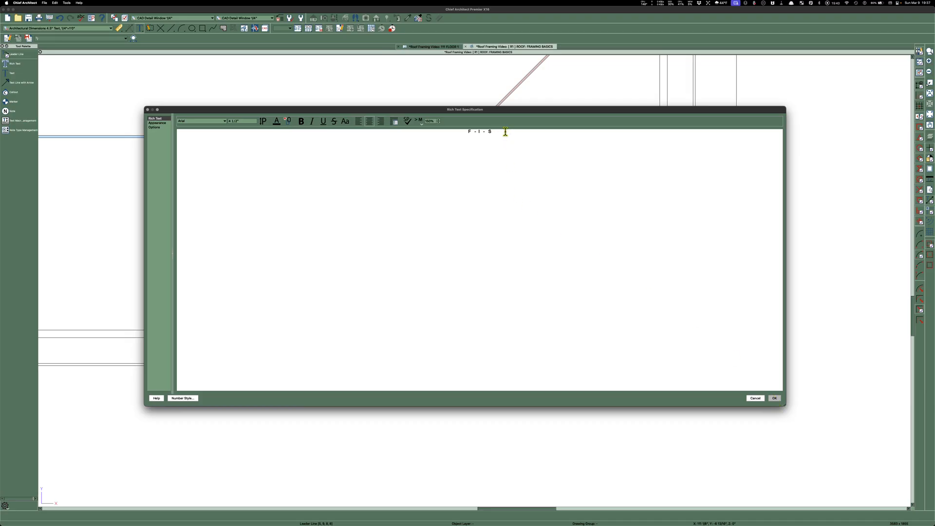
Add the line "11 - 11 - 4" beneath the note's heading, align it by removing extra spaces, and finish the note
key(Return)
text(11  -  11 -   4)
key(Delete)
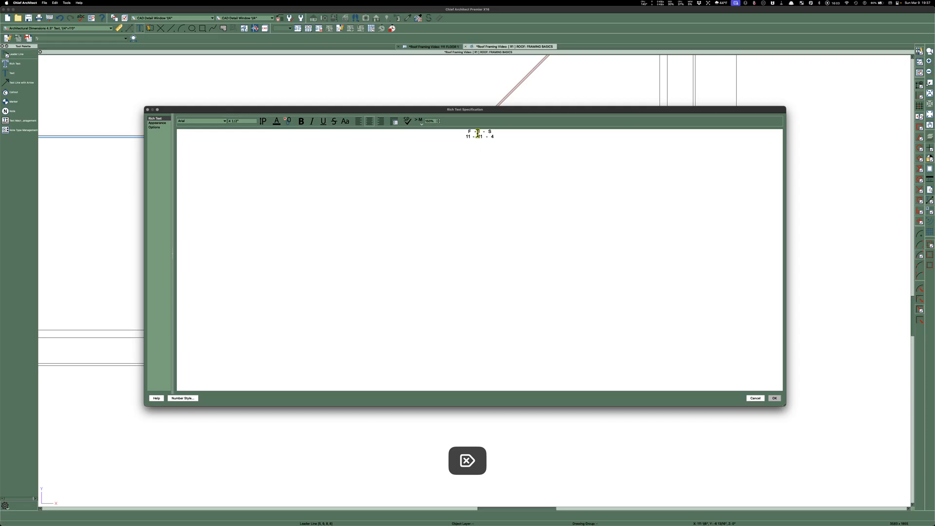
key(Delete)
key(Delete)
key(Delete)
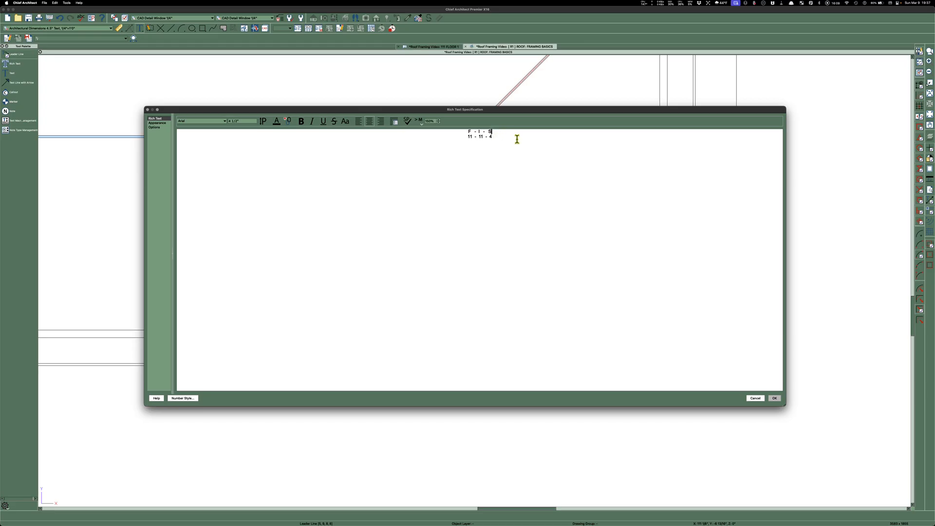
key(Delete)
key(Return)
click(775, 399)
scroll(511, 254, down, 1)
scroll(428, 384, up, 2)
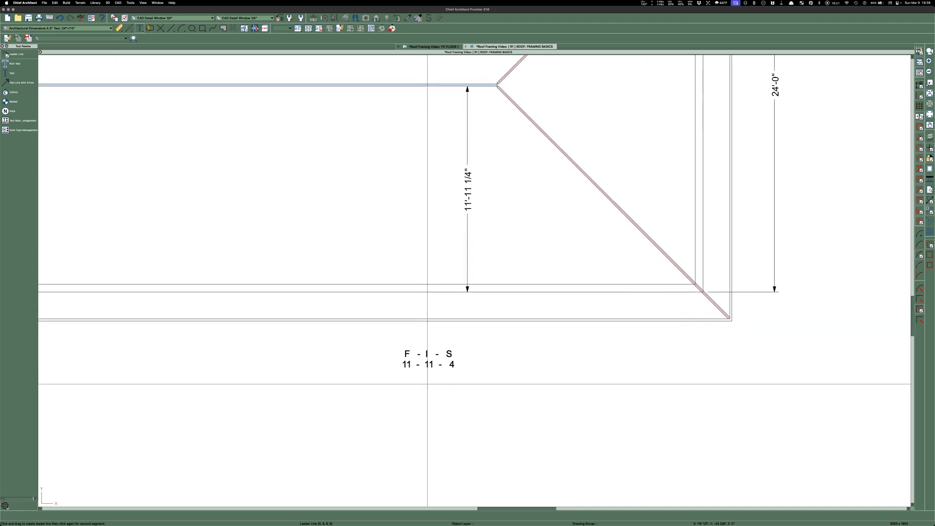
scroll(428, 384, up, 1)
key(Escape)
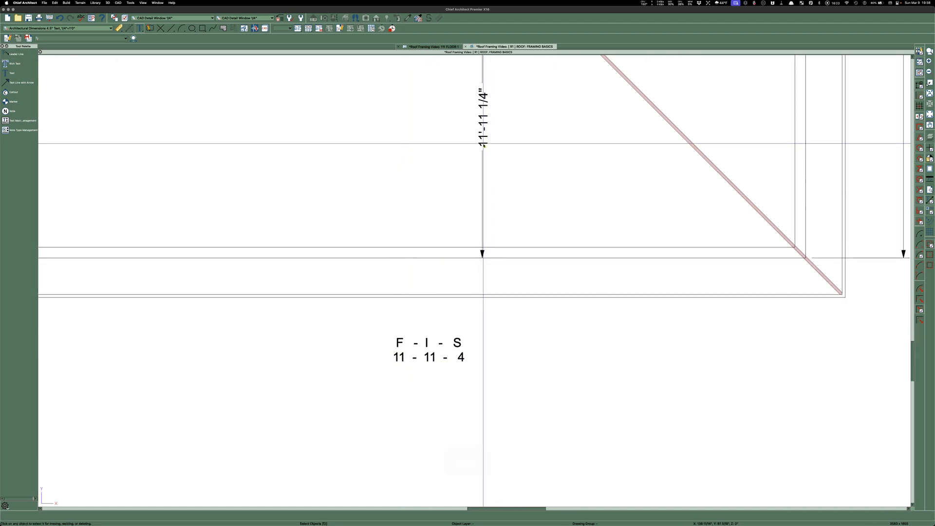
click(487, 141)
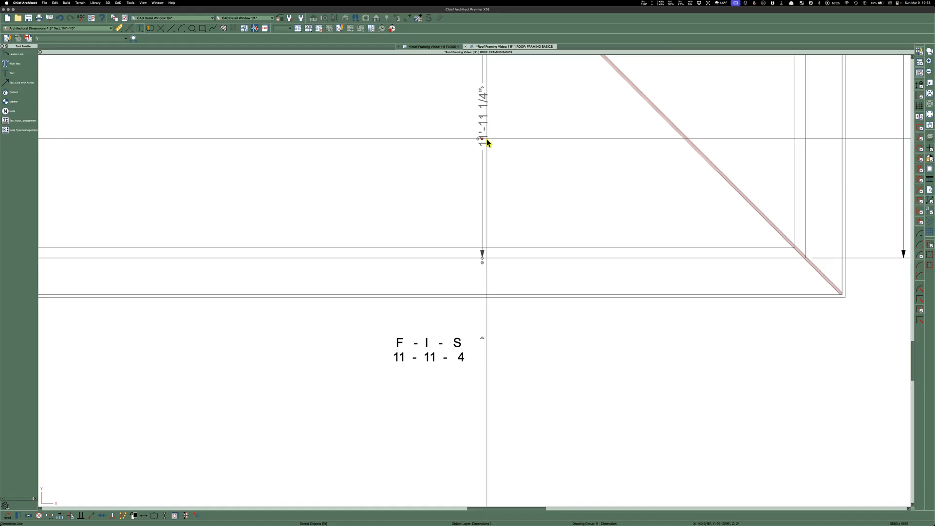
click(497, 134)
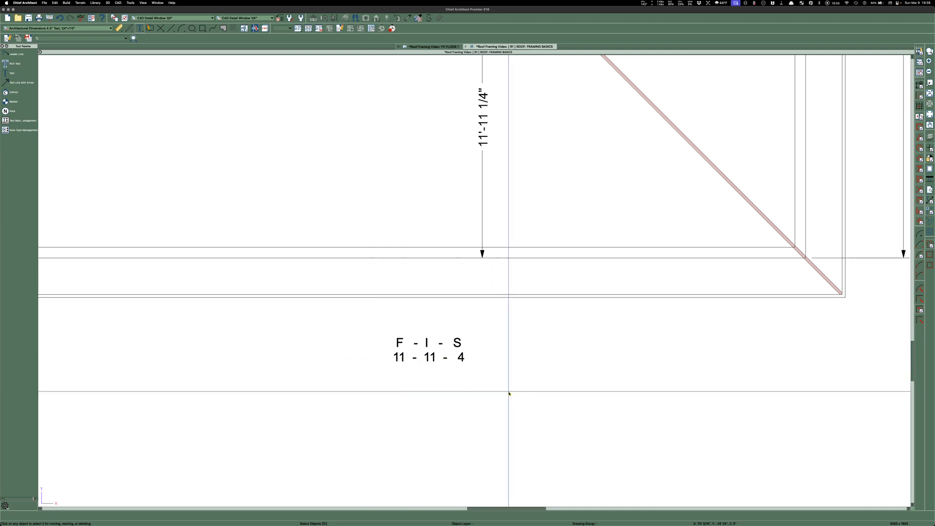
scroll(348, 359, down, 4)
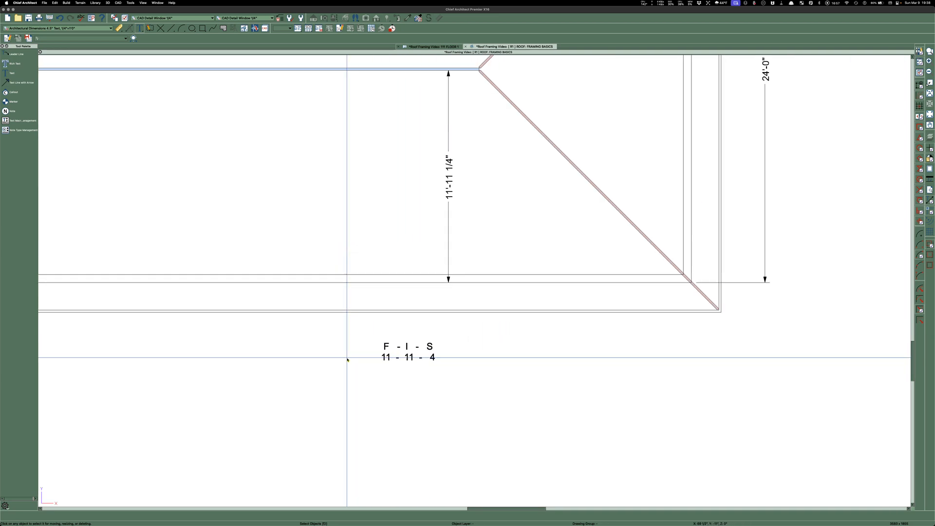
Add the trailing text "RUN" to the vertical dimension between the ridge board and the lower outer wall line
scroll(434, 179, up, 2)
scroll(434, 180, up, 3)
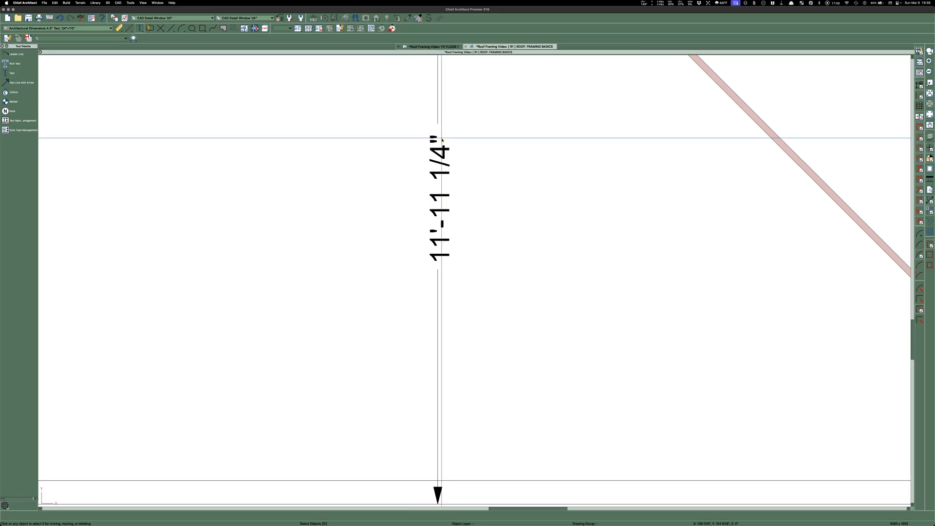
scroll(441, 134, down, 5)
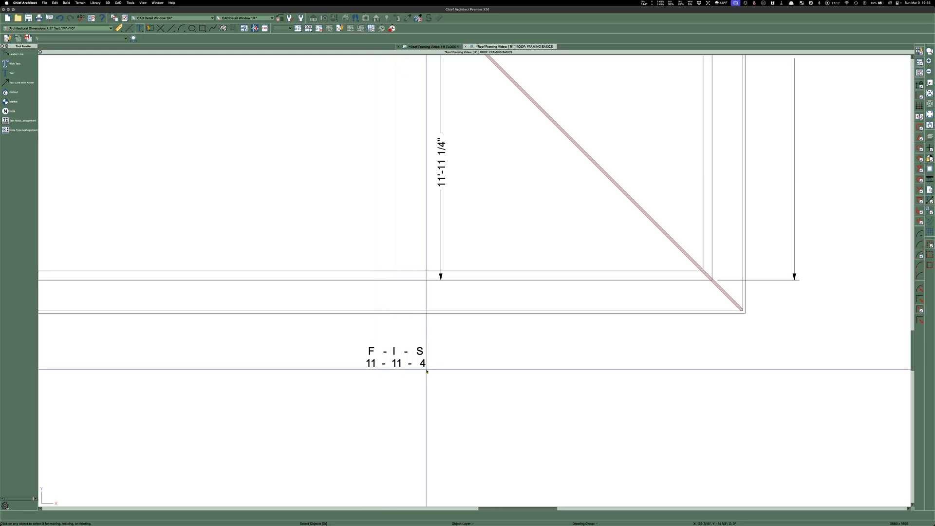
scroll(426, 371, down, 3)
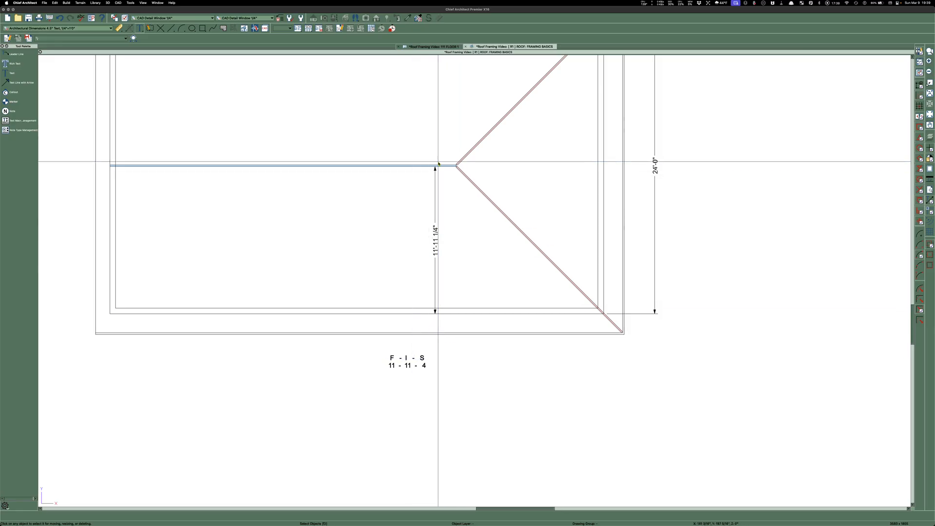
double_click(437, 240)
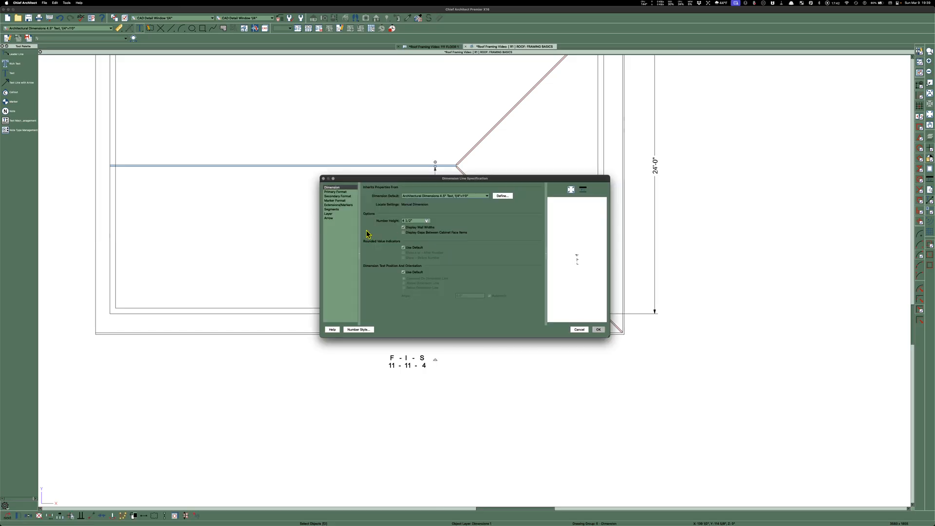
click(333, 209)
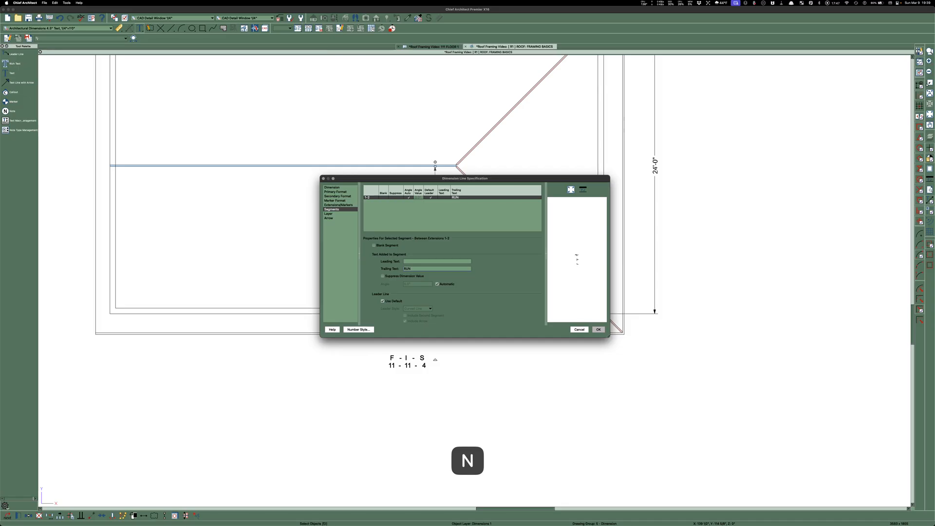
click(599, 329)
key(Escape)
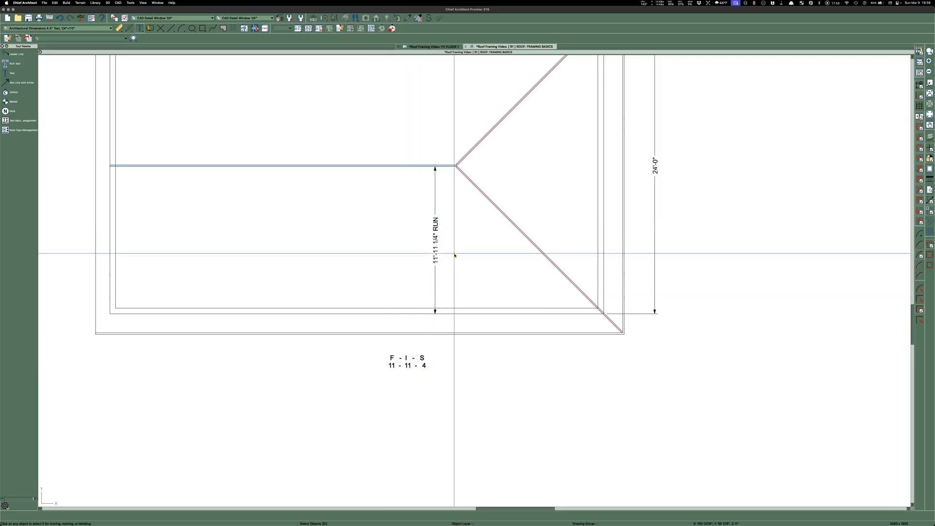
Draw a rectangular common rafter from the ridge board's lower edge to the inner line of the lower overhang, 1 1/2" wide
scroll(498, 364, down, 3)
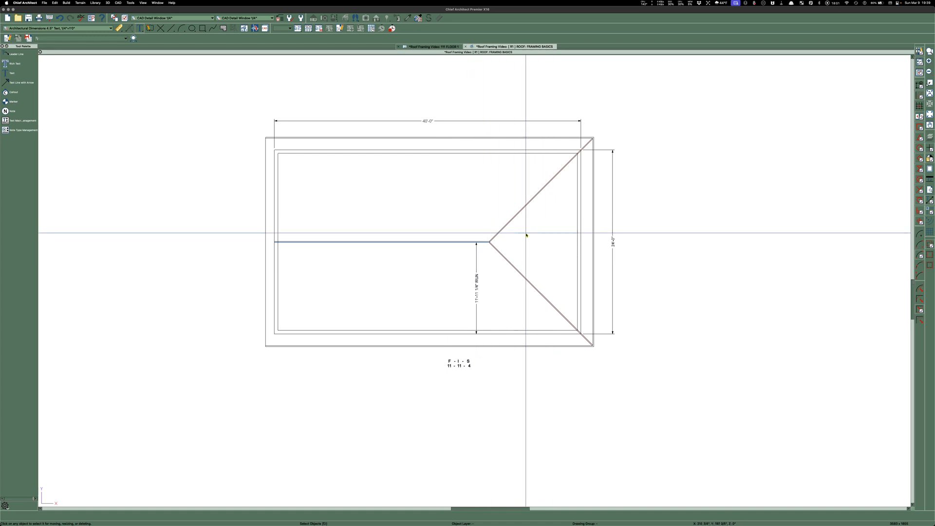
click(203, 29)
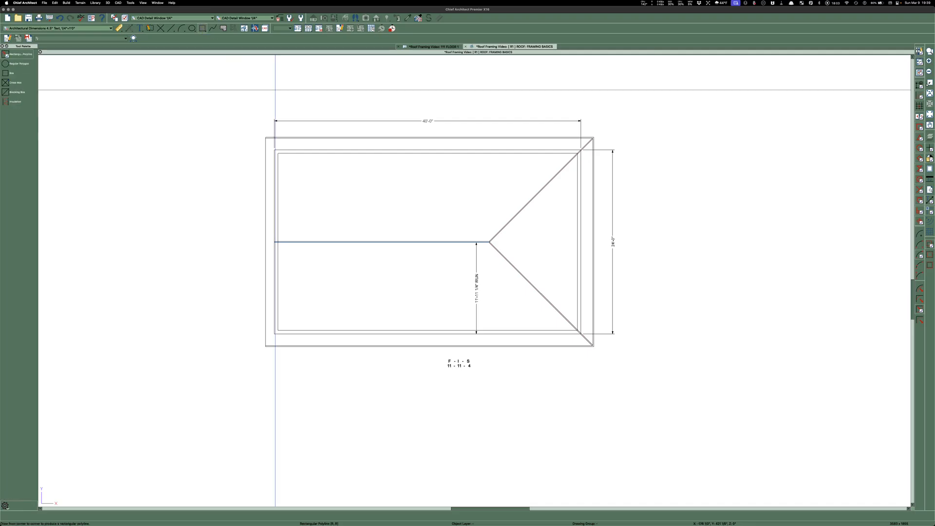
scroll(469, 246, up, 3)
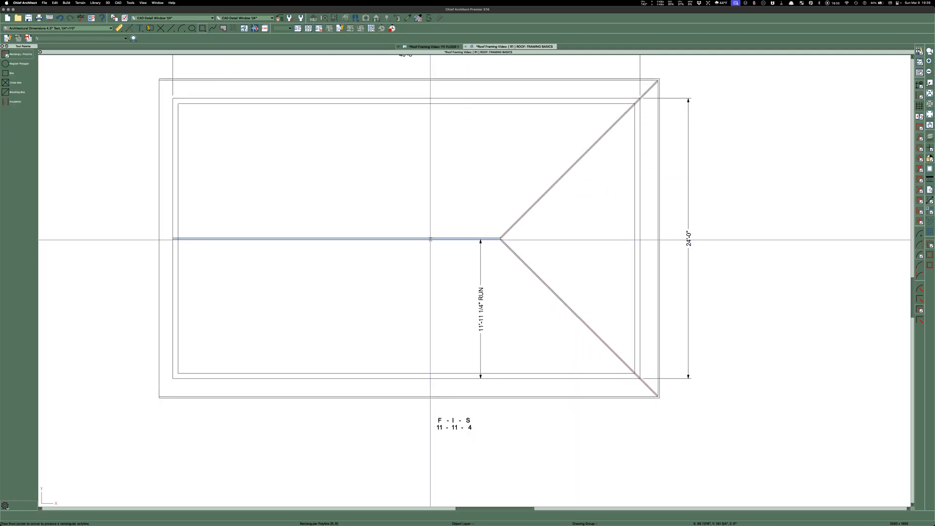
drag(431, 239, 440, 395)
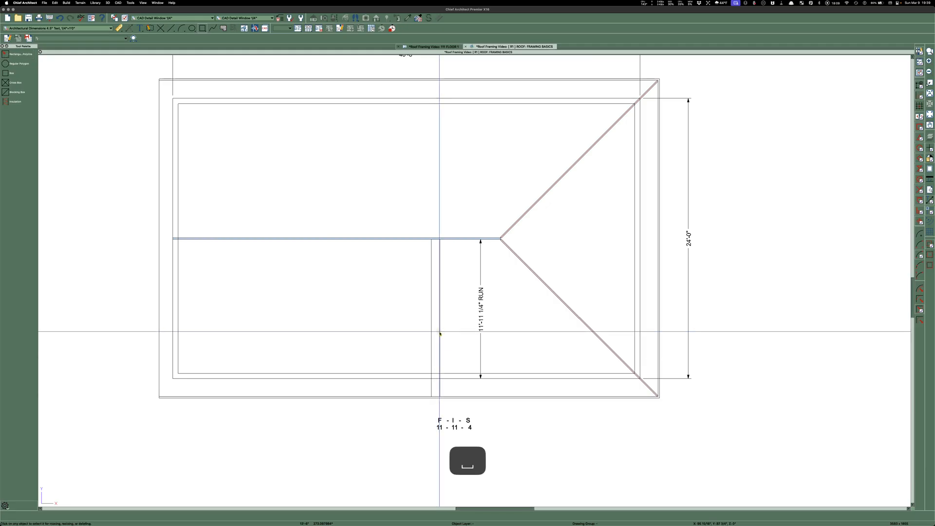
scroll(437, 313, up, 3)
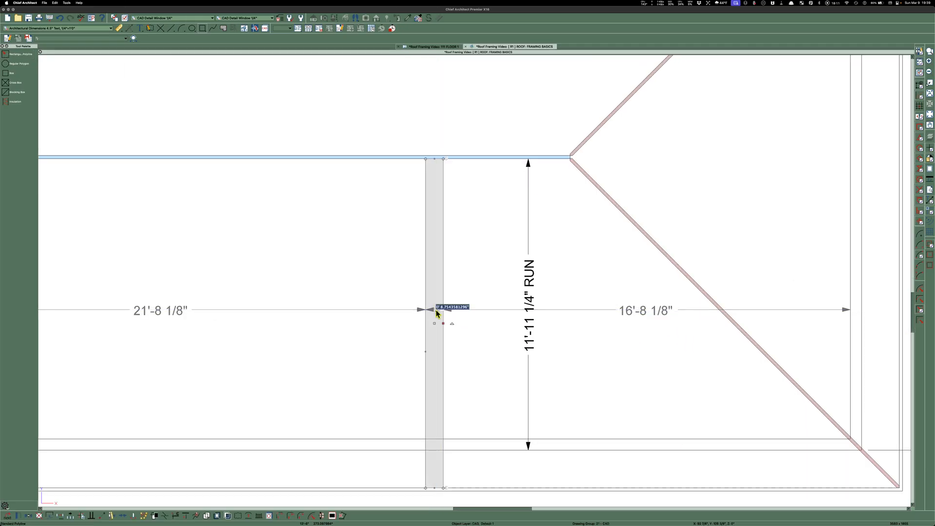
key(Return)
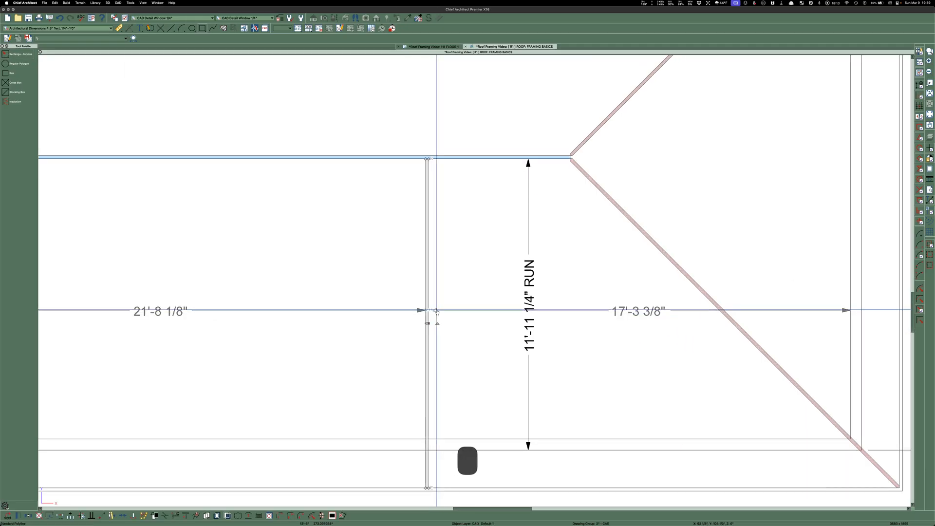
Fill the rafter rectangle with the "Hatch, Angle" pattern at a width of 1/2"
double_click(428, 265)
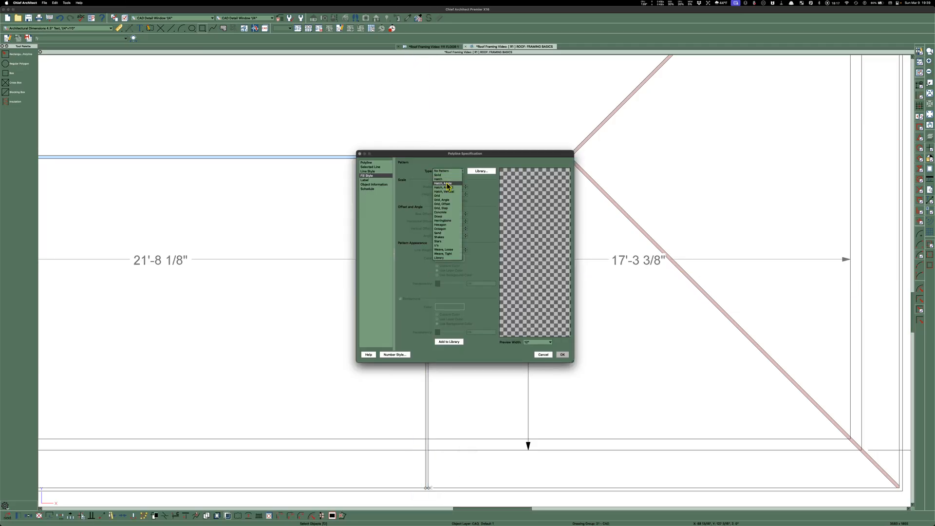
click(448, 183)
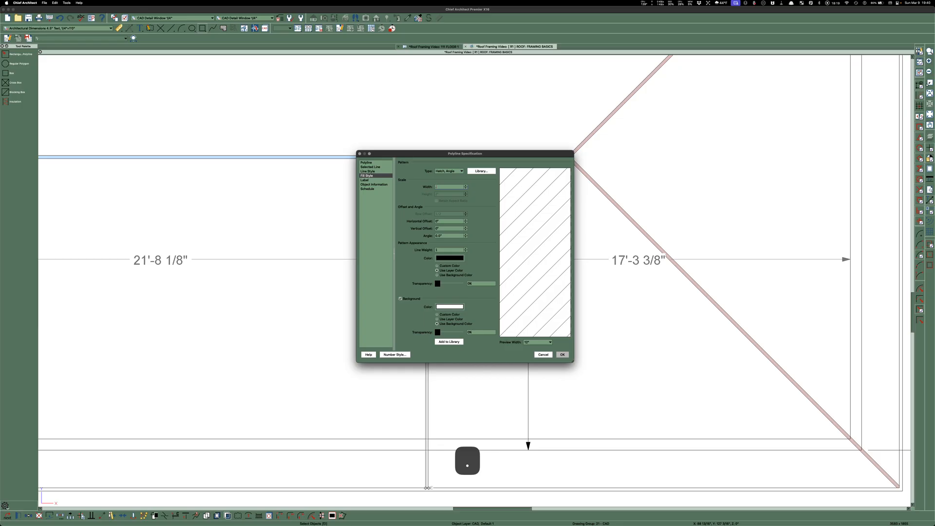
key(Return)
key(Escape)
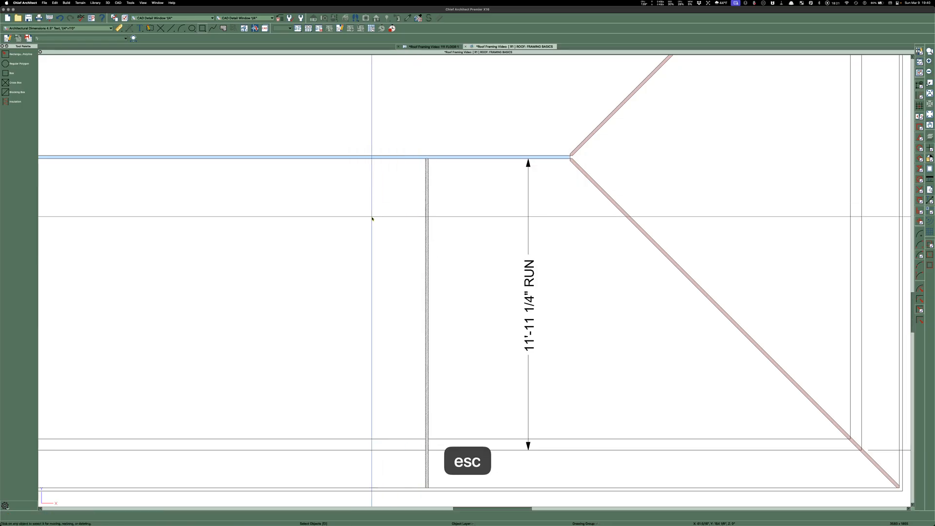
Shorten the hatched rafter so its lower end meets the outer wall line
scroll(368, 218, down, 1)
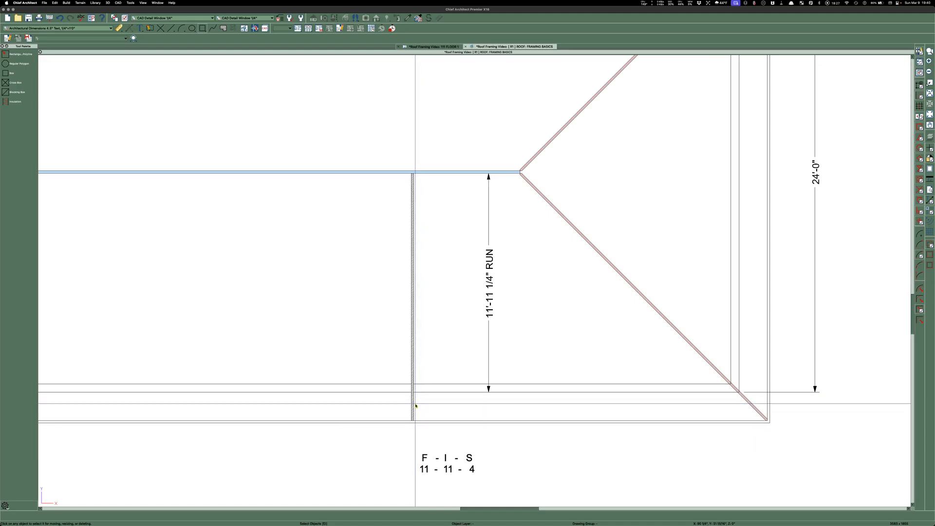
scroll(418, 403, up, 4)
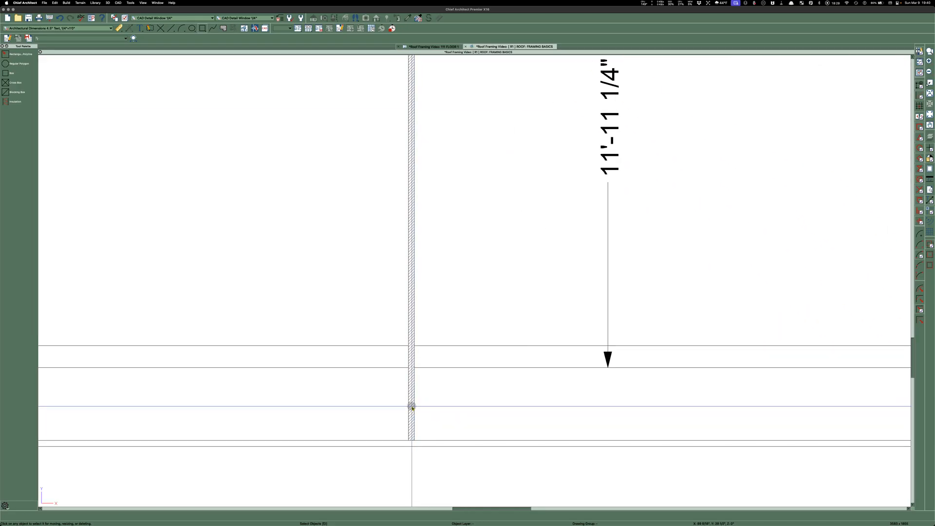
click(412, 407)
drag(411, 441, 411, 367)
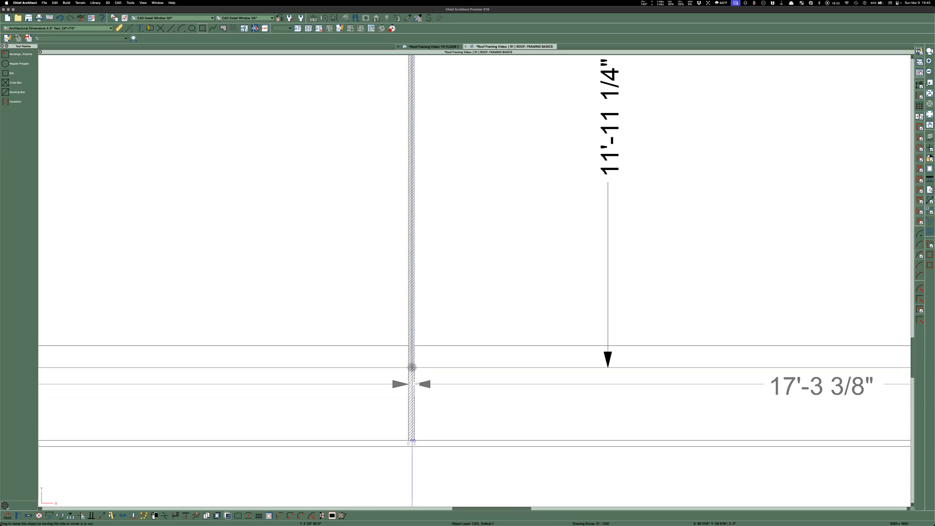
key(Escape)
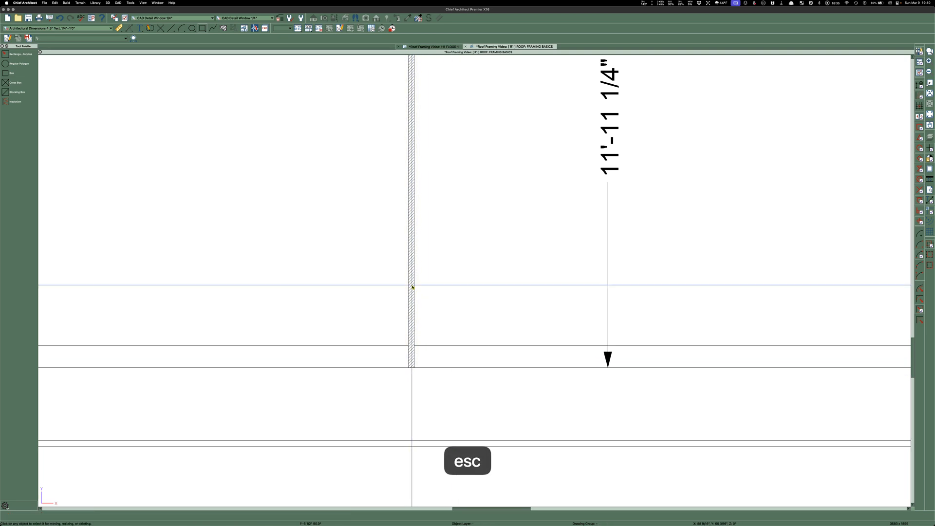
Copy the hatched rafter point to point from its ridge end to its outer wall end, continuing it below the wall
scroll(414, 296, down, 3)
click(413, 400)
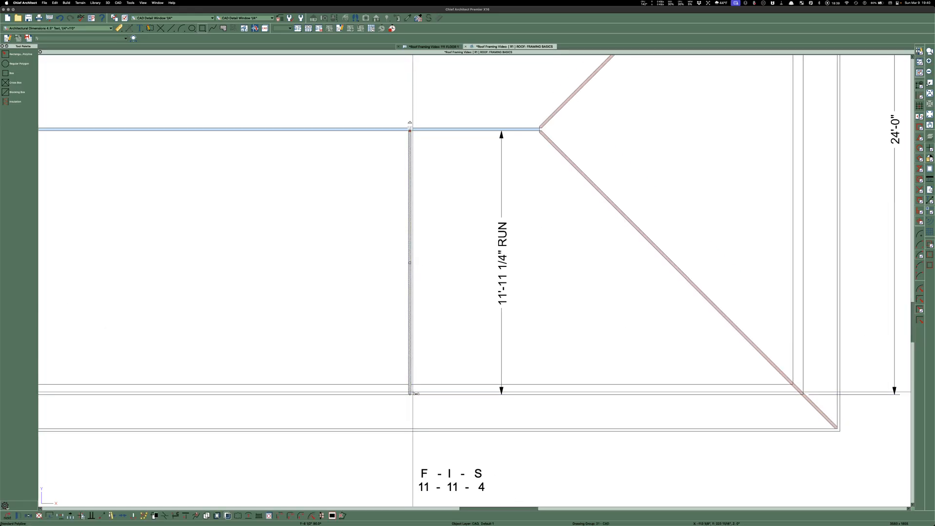
key(m)
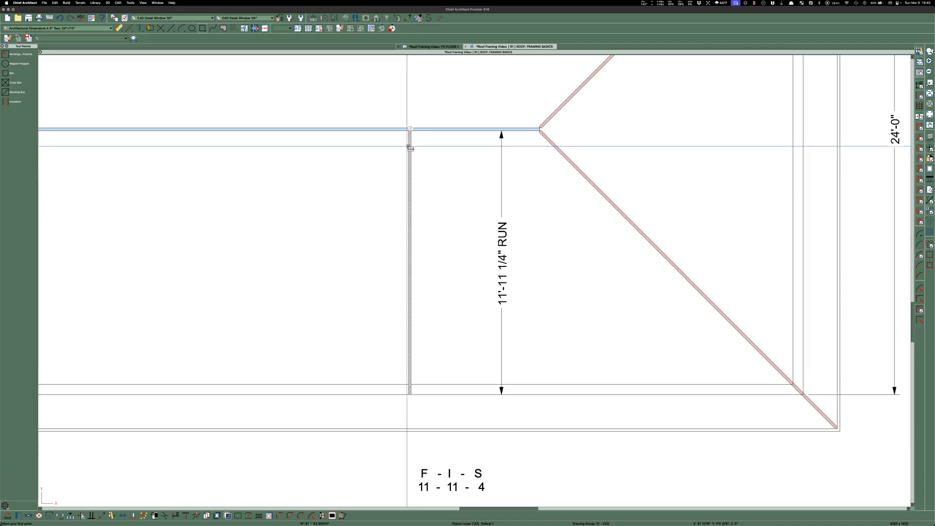
click(409, 130)
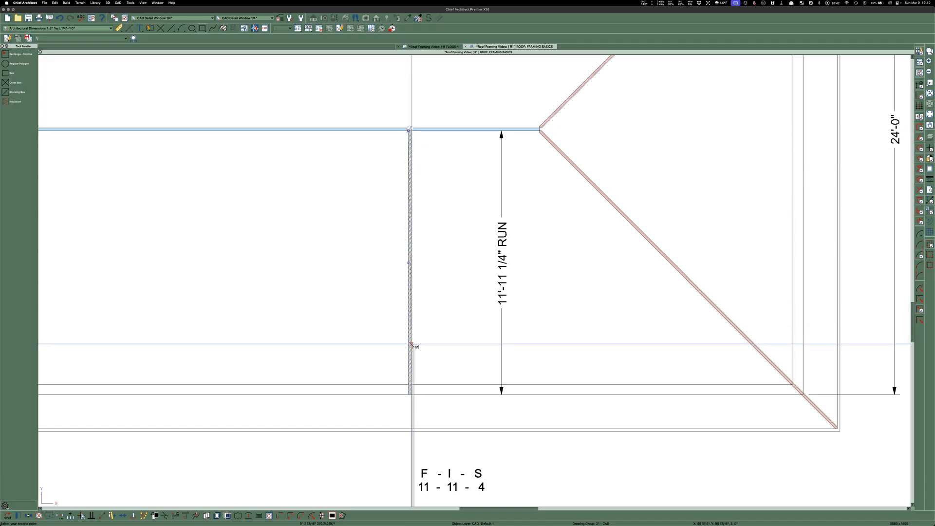
click(409, 395)
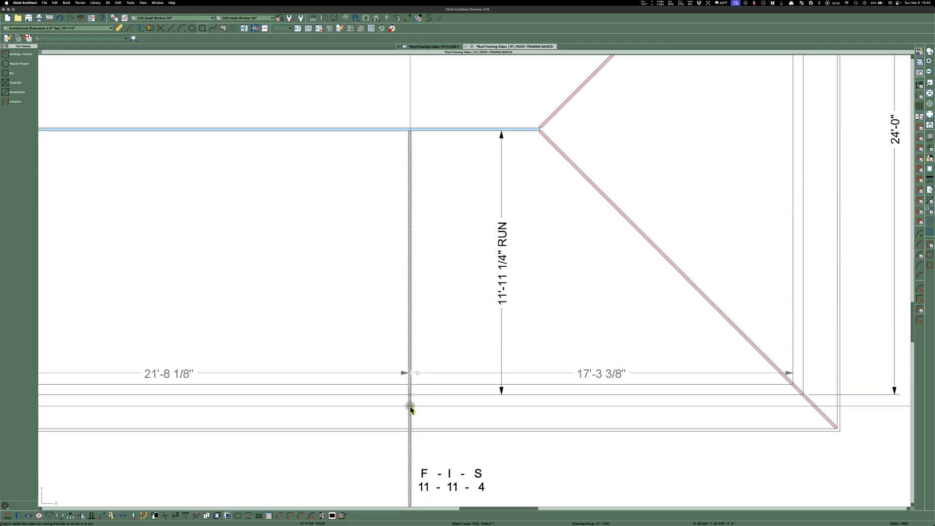
Set the copied rafter piece's hatch angle to 90 and shorten its lower end to the inner overhang line
double_click(410, 407)
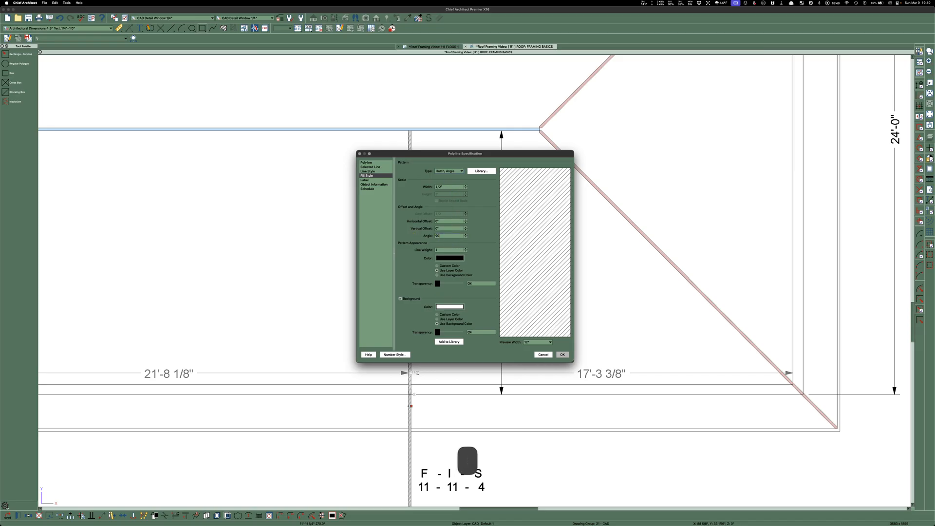
key(Return)
scroll(404, 405, down, 5)
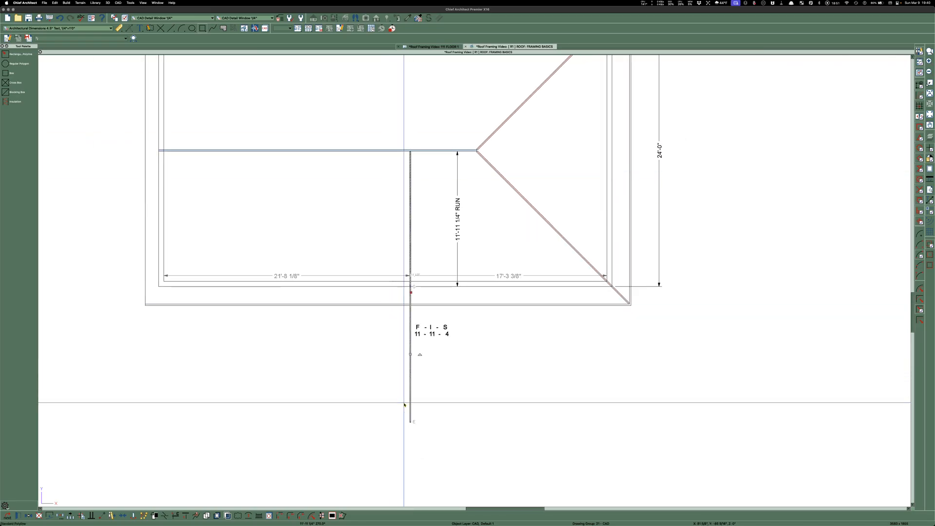
drag(410, 422, 411, 304)
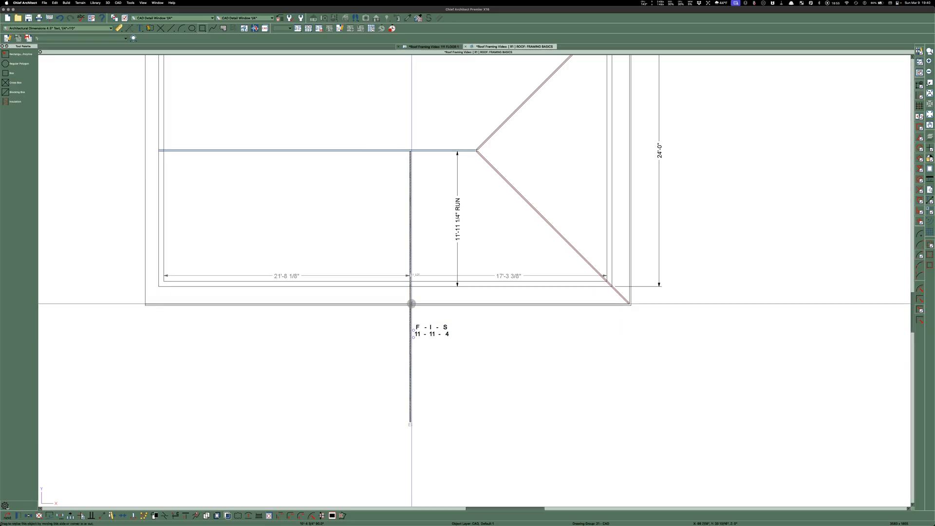
scroll(411, 304, up, 6)
key(Escape)
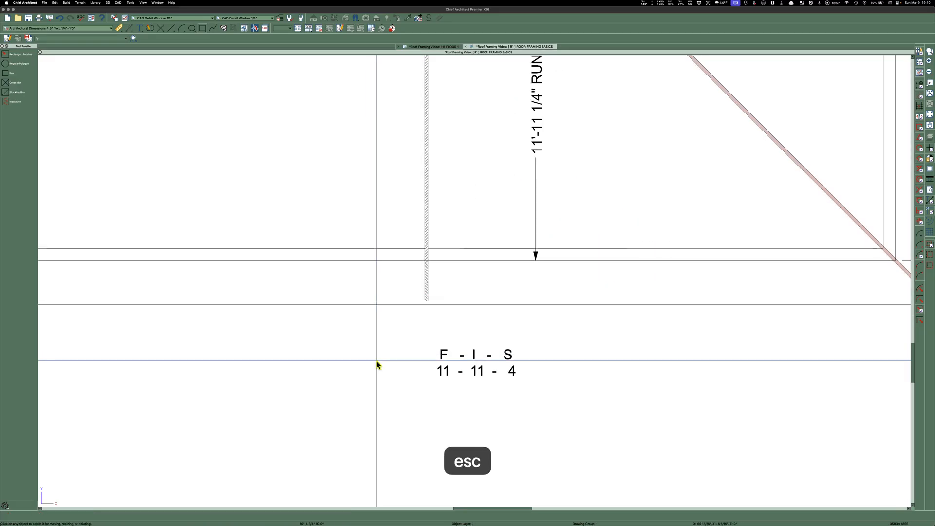
Select the rafter's overhang tail together with its main run and combine the two hatched pieces into a CAD block
scroll(394, 351, up, 2)
scroll(405, 351, down, 4)
scroll(445, 241, up, 5)
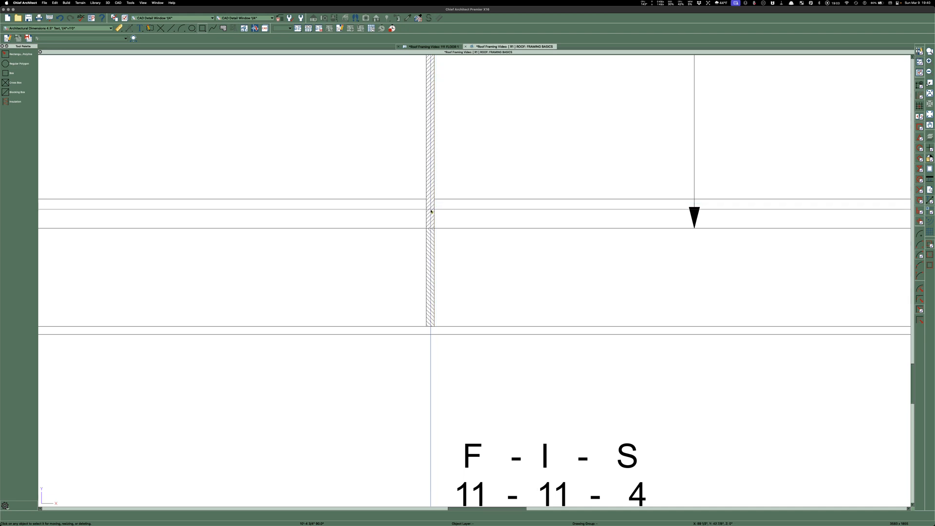
scroll(424, 196, up, 2)
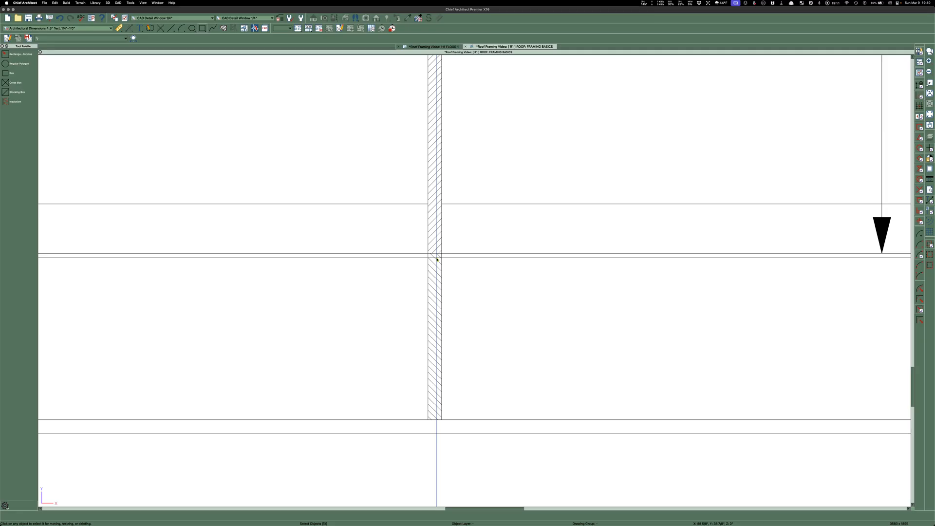
scroll(383, 280, down, 5)
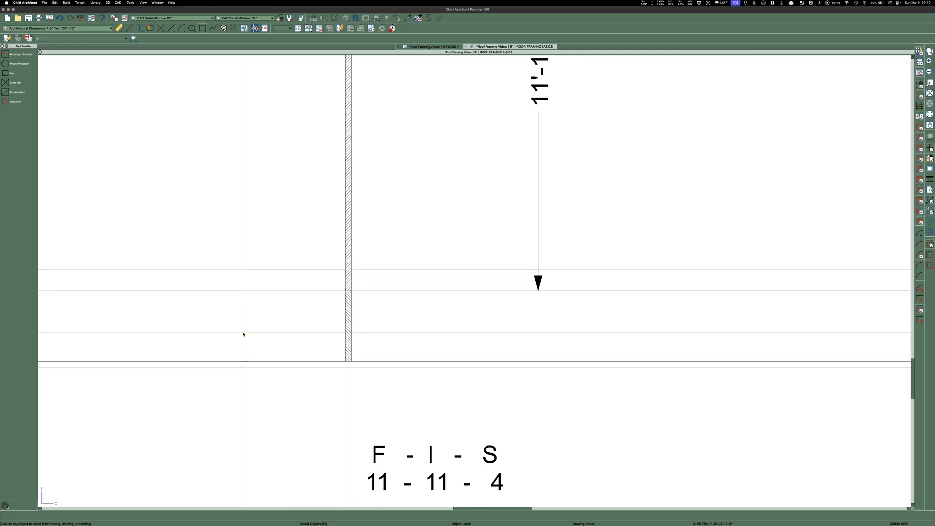
click(340, 315)
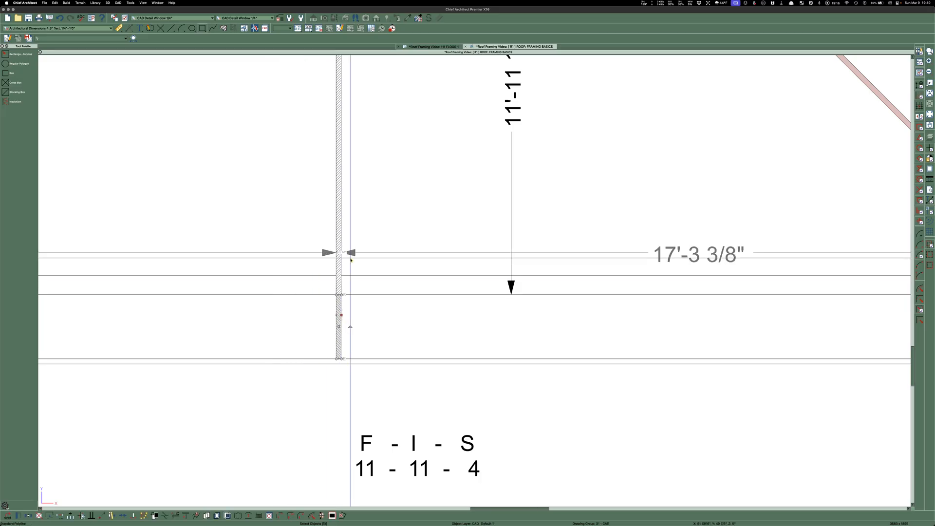
shift+click(341, 228)
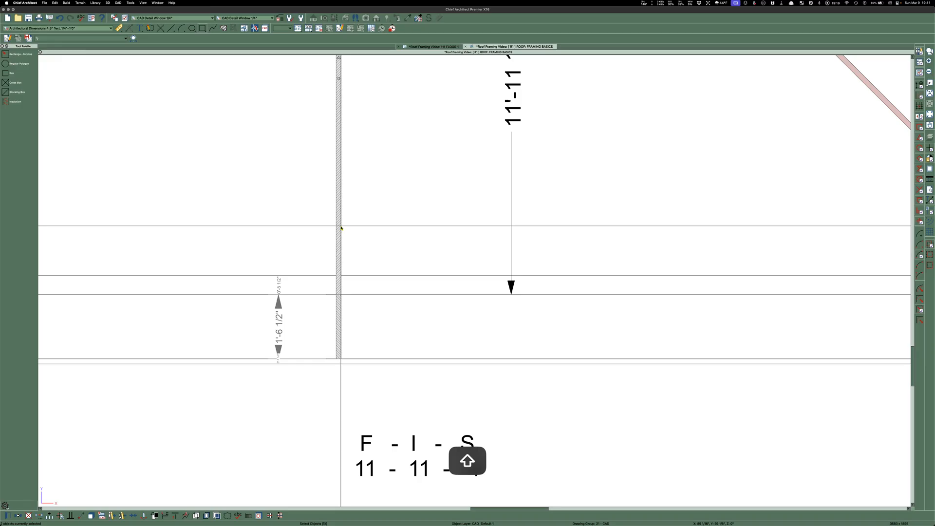
key(Escape)
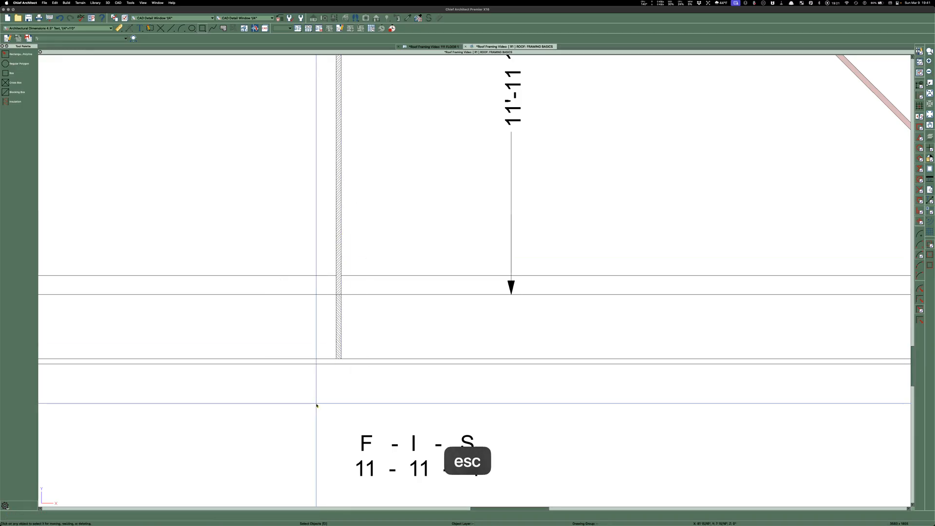
Copy the rafter block and paste it to the right of the 24'-0" dimension, about 10'-10" from the overhang edge
scroll(318, 381, down, 3)
scroll(318, 381, down, 2)
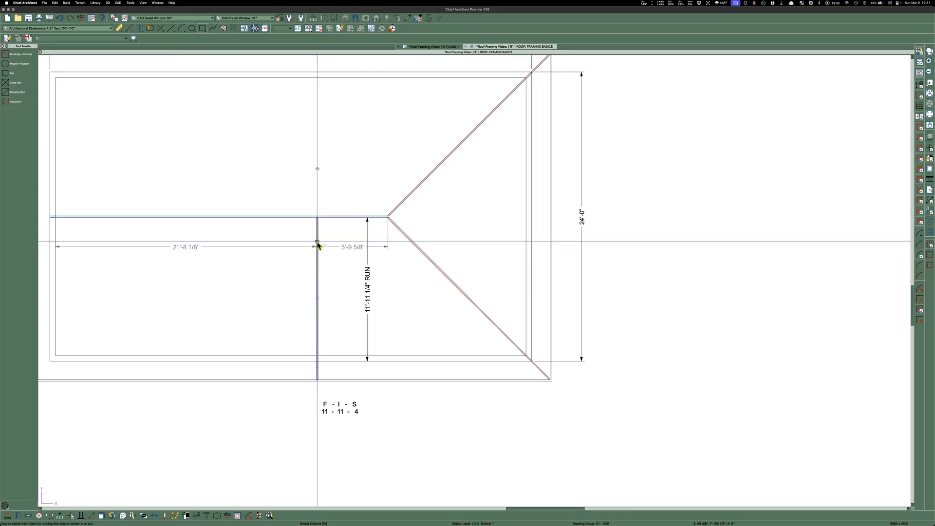
key(super+v)
click(683, 253)
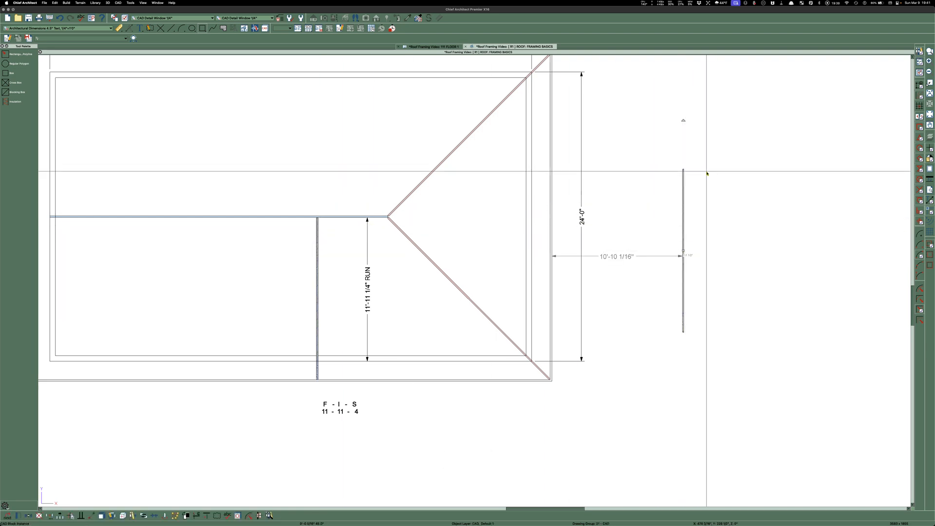
Rotate the pasted rafter block to horizontal and move it point to point so its end butts centred against the ridge board's hip end
drag(682, 120, 632, 251)
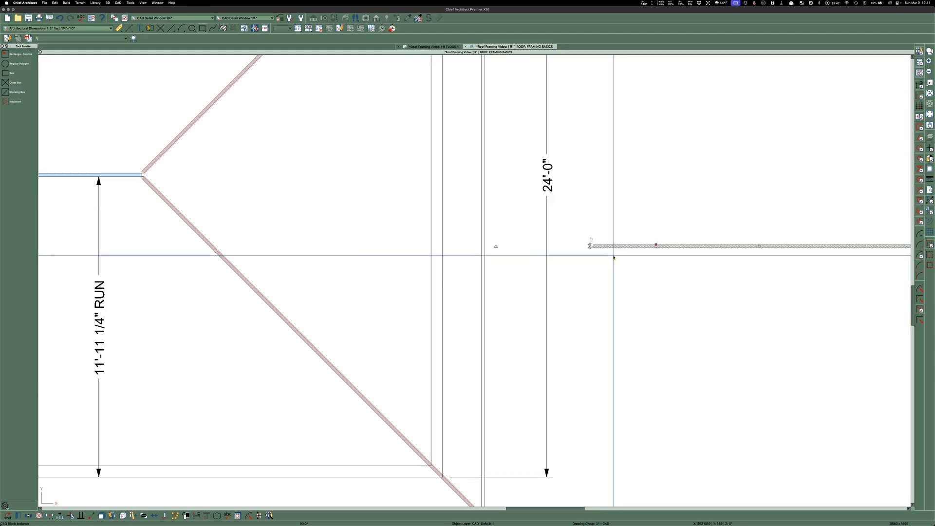
scroll(566, 251, up, 2)
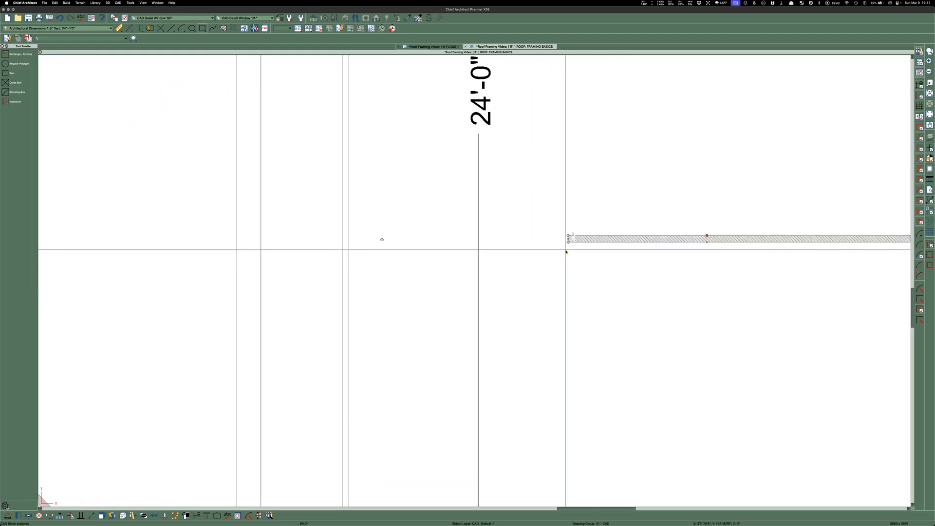
scroll(565, 251, up, 3)
key(m)
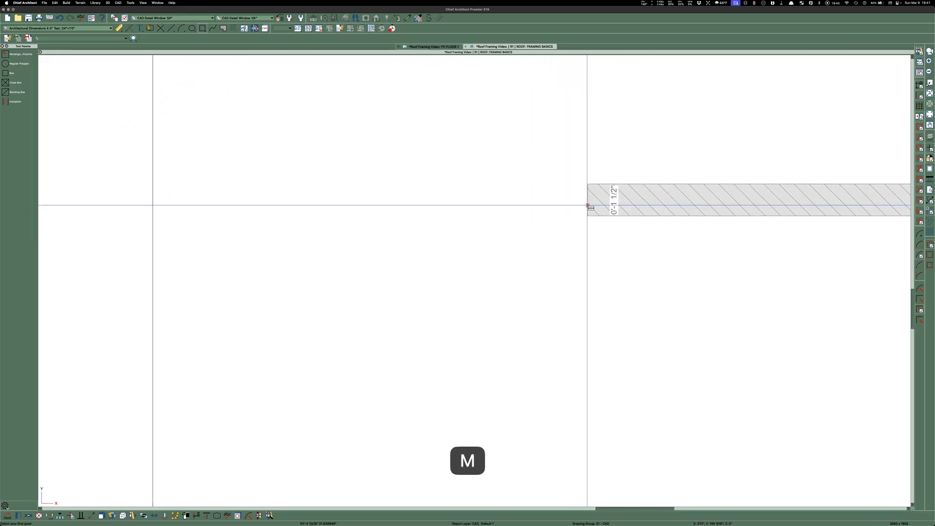
click(588, 207)
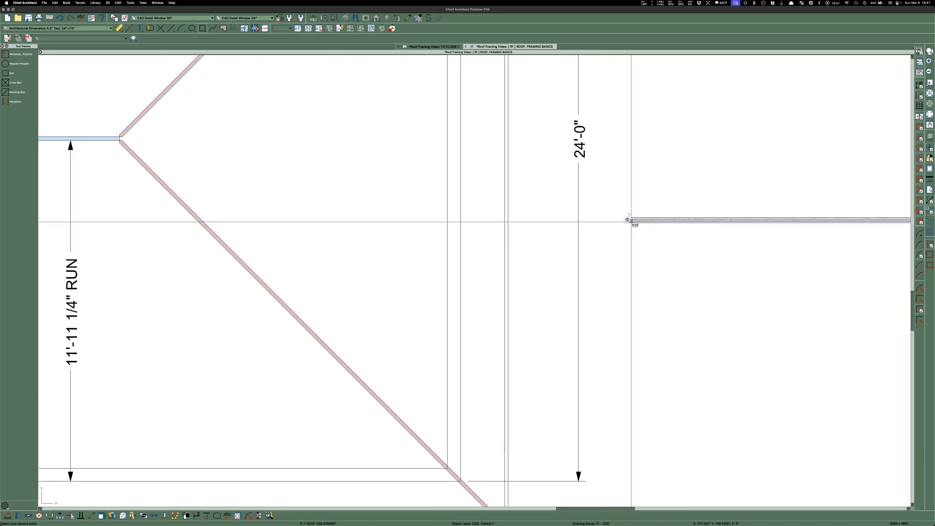
scroll(341, 156, up, 5)
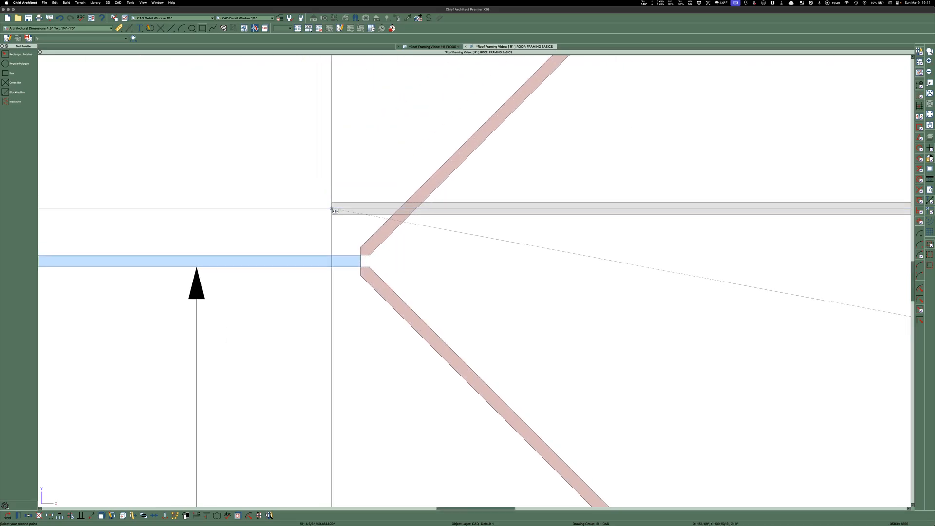
scroll(331, 210, up, 2)
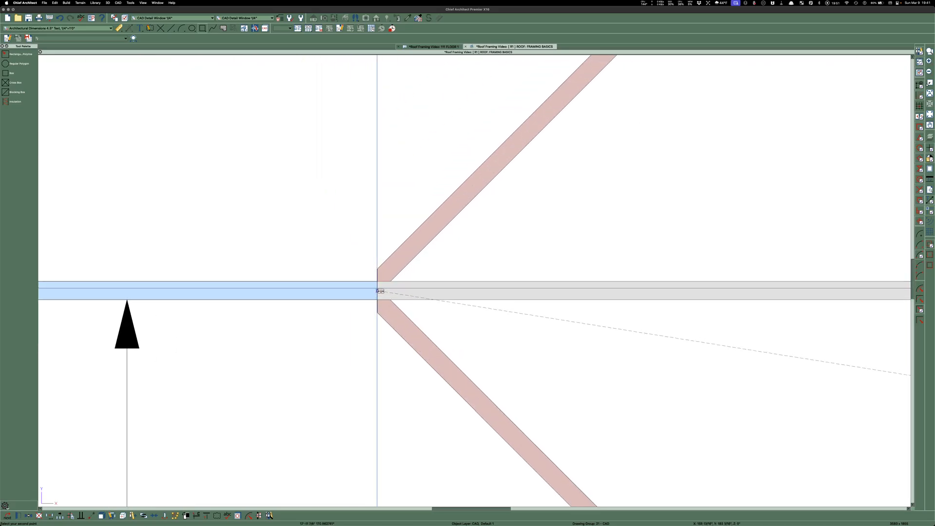
key(Escape)
Examine the end rafter from the ridge and hip junction to the overhang, along with the overall roof plan
scroll(221, 277, down, 4)
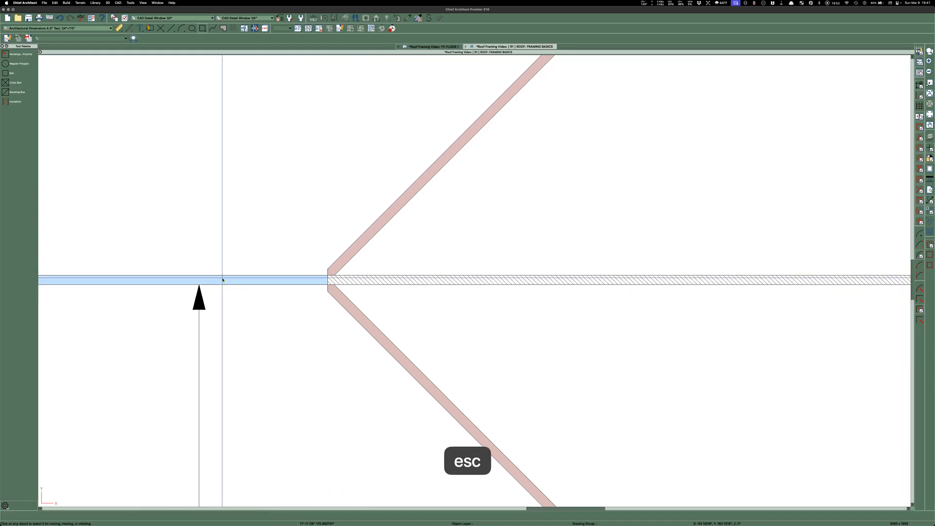
scroll(165, 282, down, 3)
scroll(545, 282, up, 6)
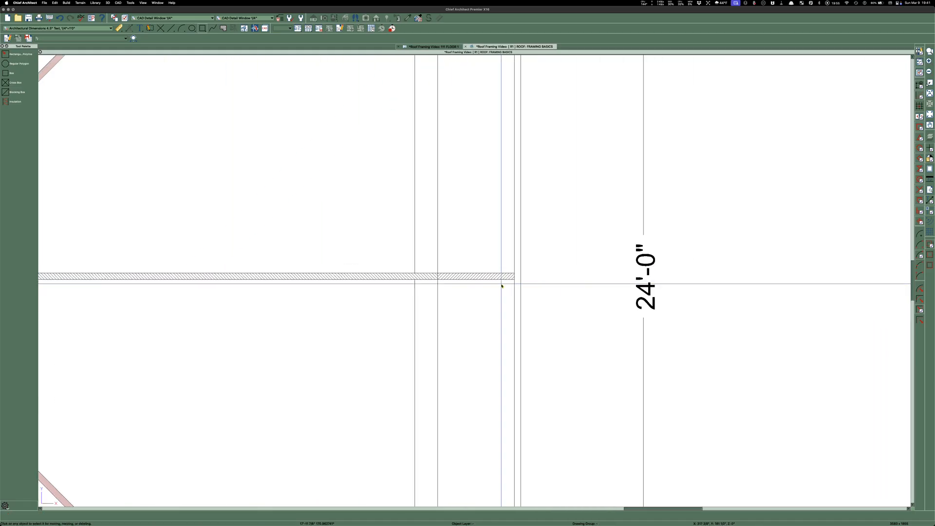
scroll(608, 268, down, 5)
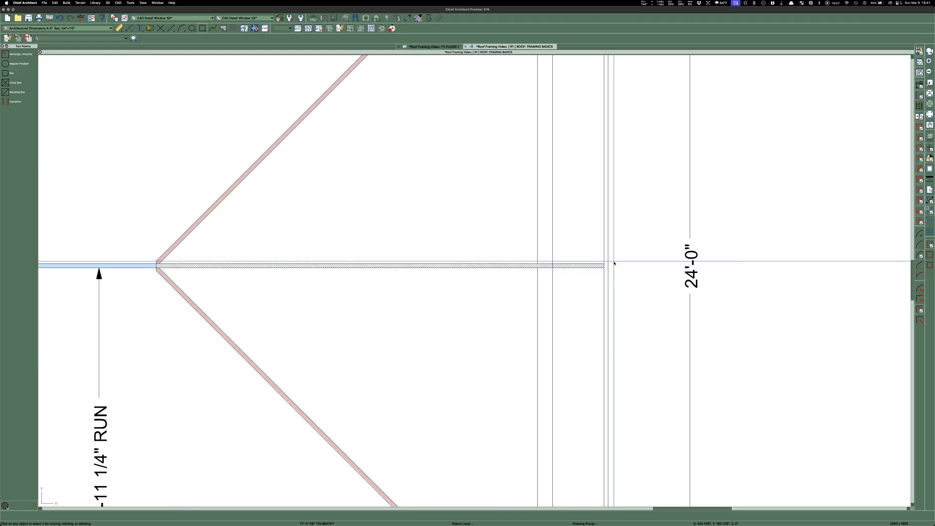
scroll(614, 263, down, 1)
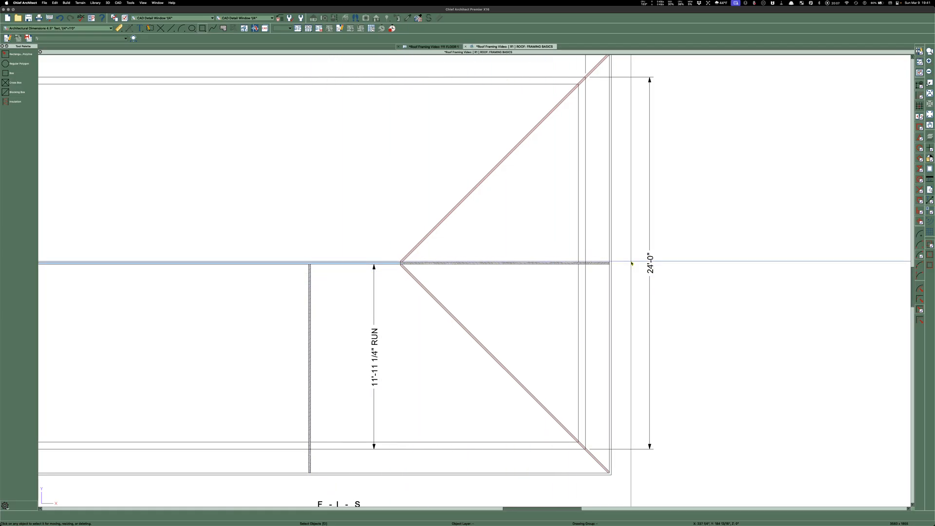
scroll(390, 263, up, 5)
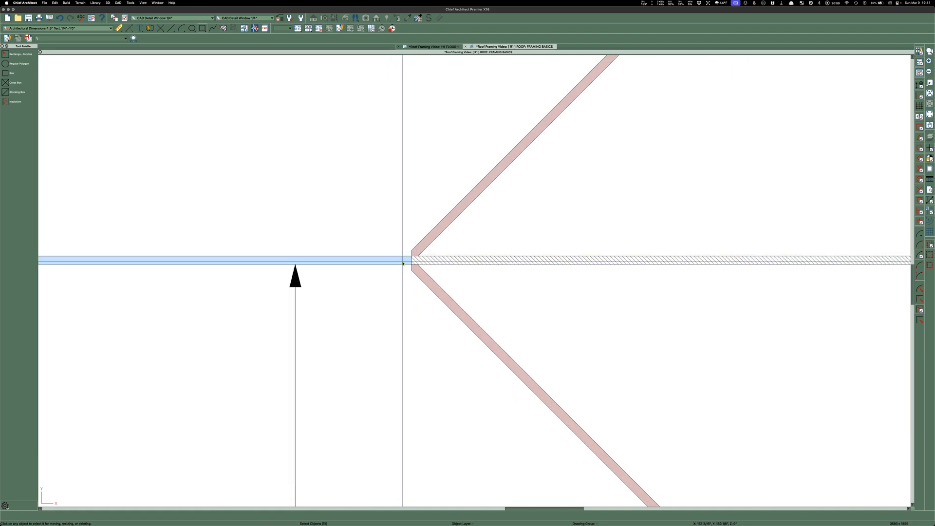
scroll(380, 267, up, 2)
scroll(424, 262, down, 5)
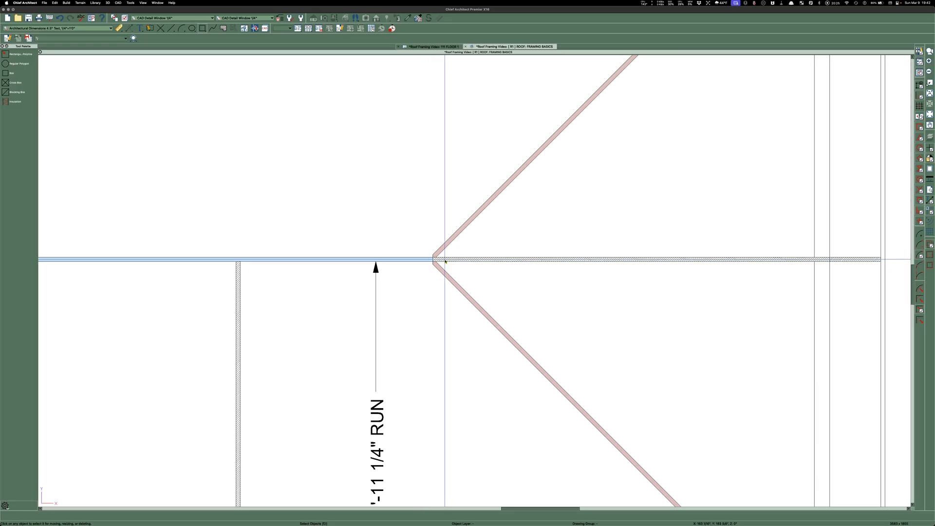
scroll(444, 261, down, 3)
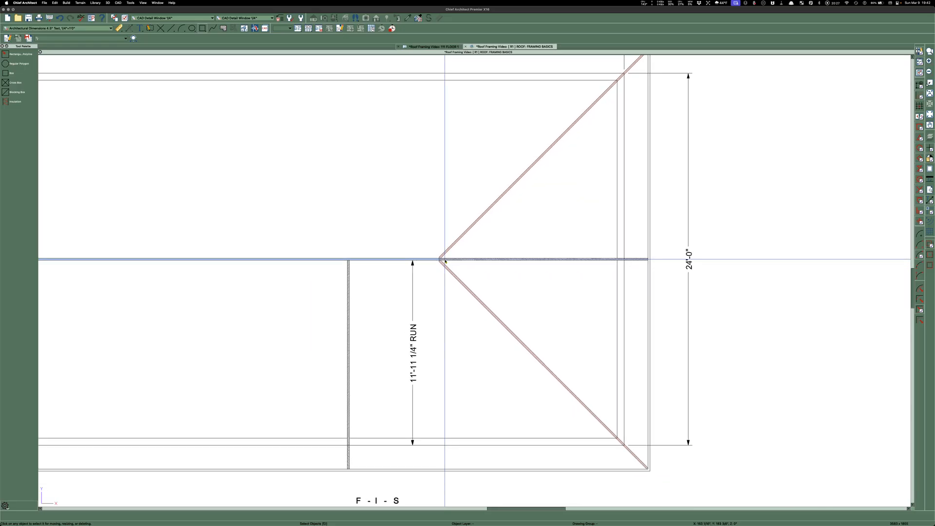
scroll(444, 261, down, 2)
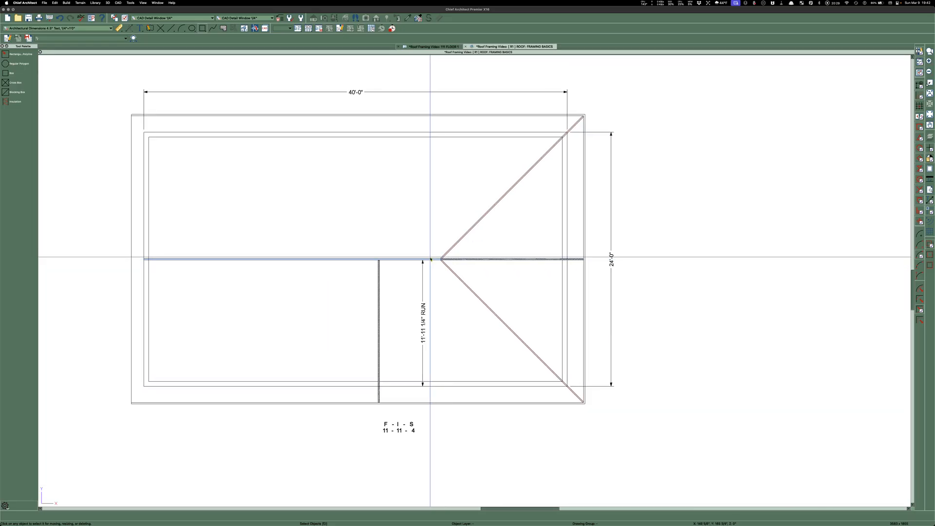
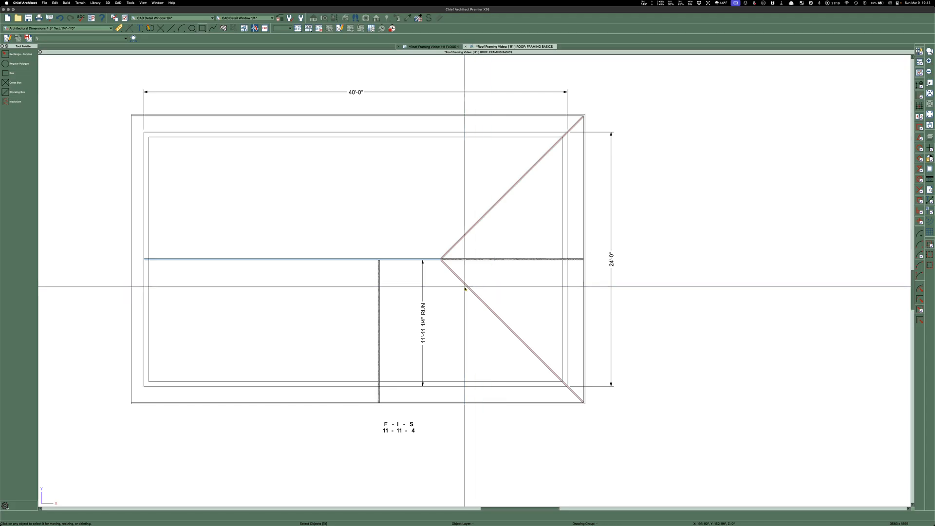
Explode the horizontal end rafter's CAD block into its separate main-run and tail pieces
scroll(494, 287, up, 3)
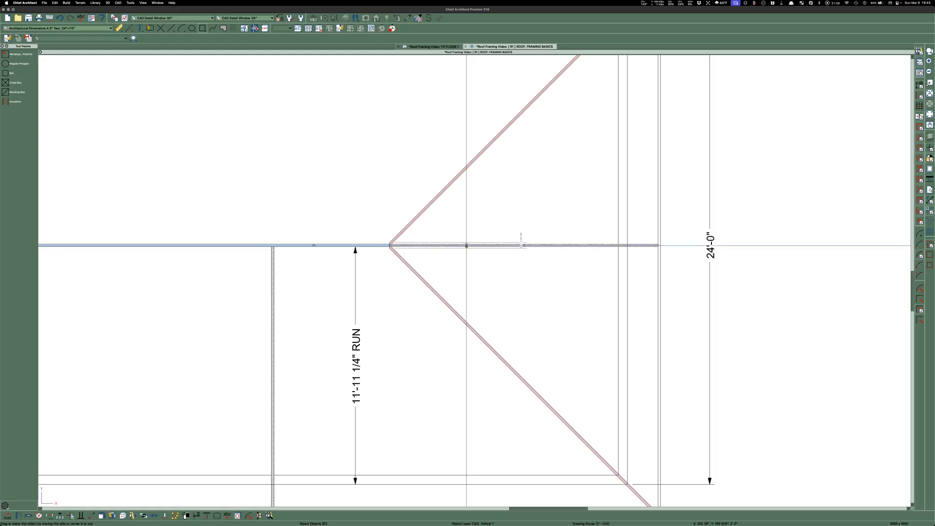
key(e)
click(549, 212)
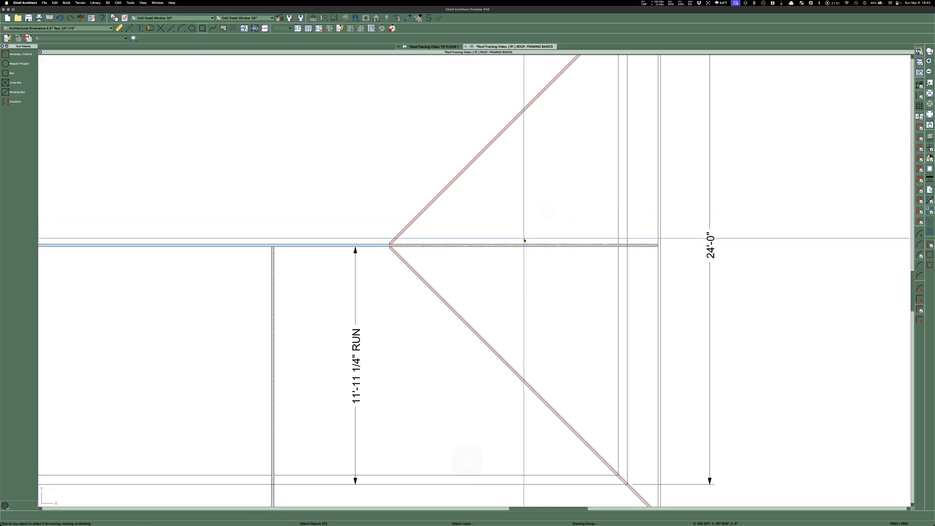
Multiple-copy the end rafter's main-run piece upward at 16" spacing until the copies reach the upper wall
click(505, 249)
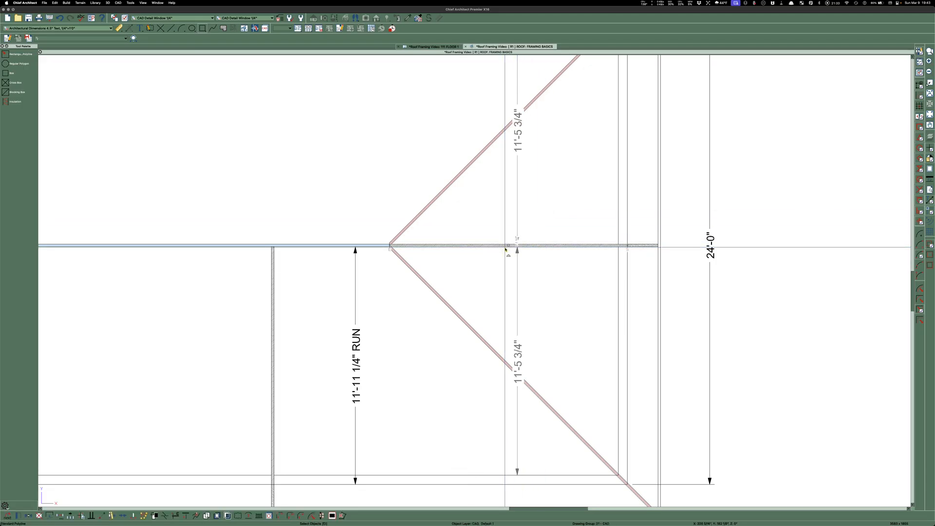
key(m)
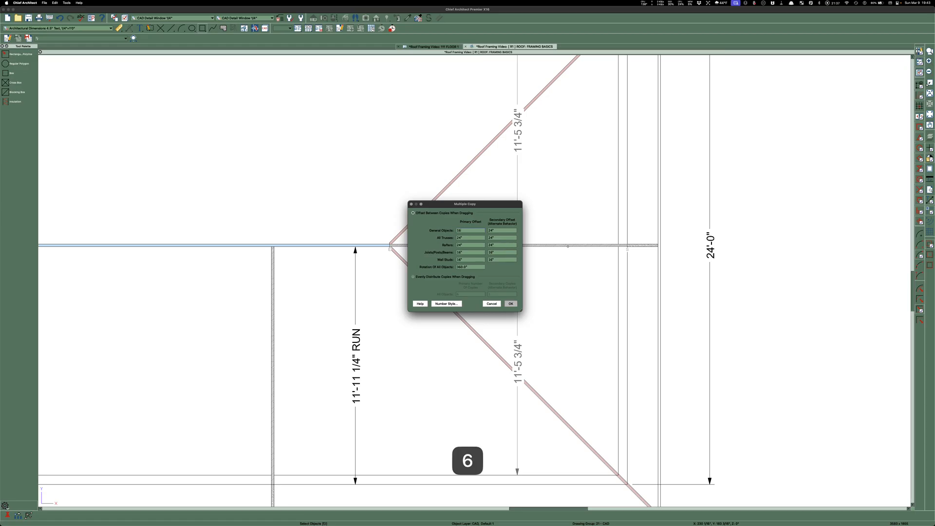
key(Return)
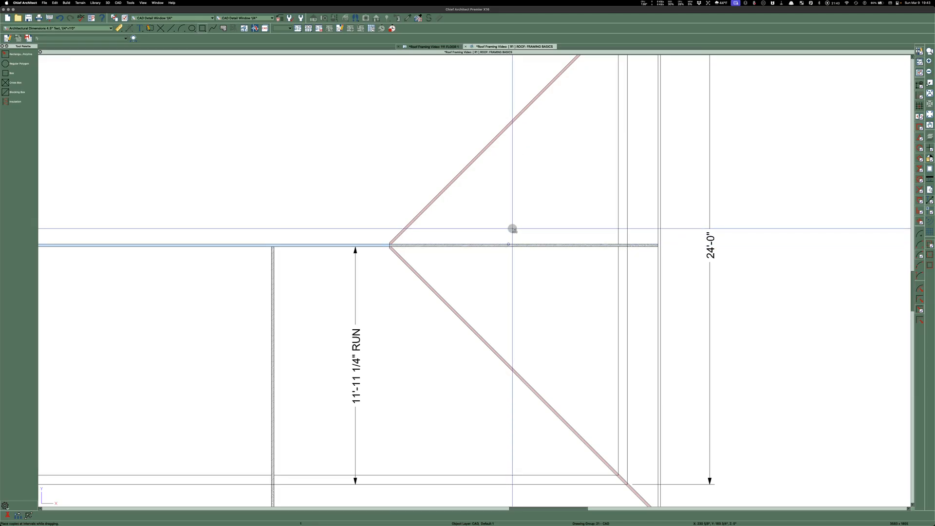
scroll(511, 226, down, 5)
drag(512, 226, 509, 151)
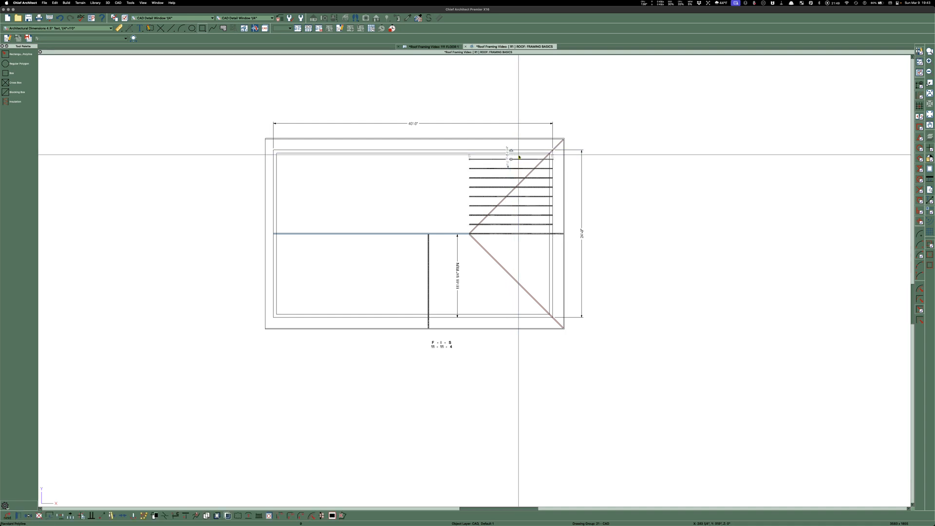
scroll(509, 151, up, 5)
key(Escape)
Try to trim the copied rafters directly against the upper hip rafter
click(541, 154)
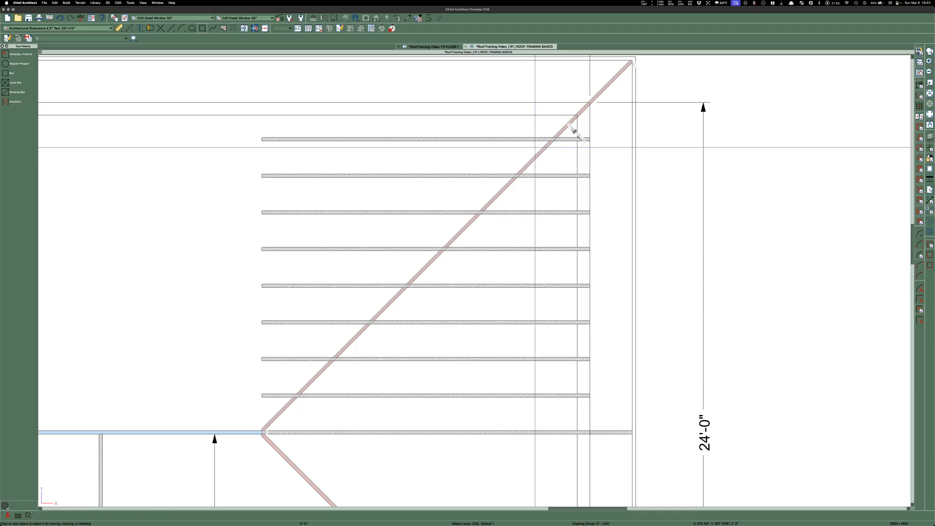
drag(534, 125, 271, 404)
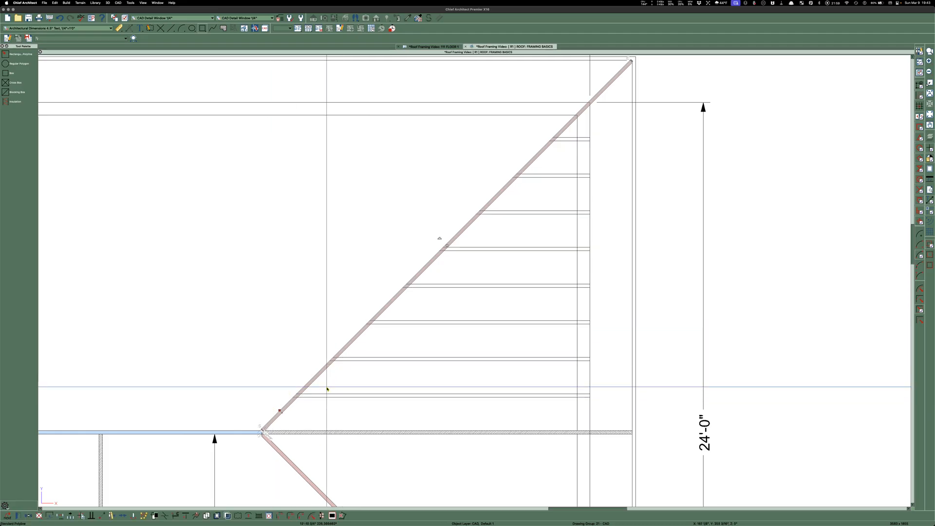
scroll(302, 394, up, 3)
scroll(287, 367, down, 3)
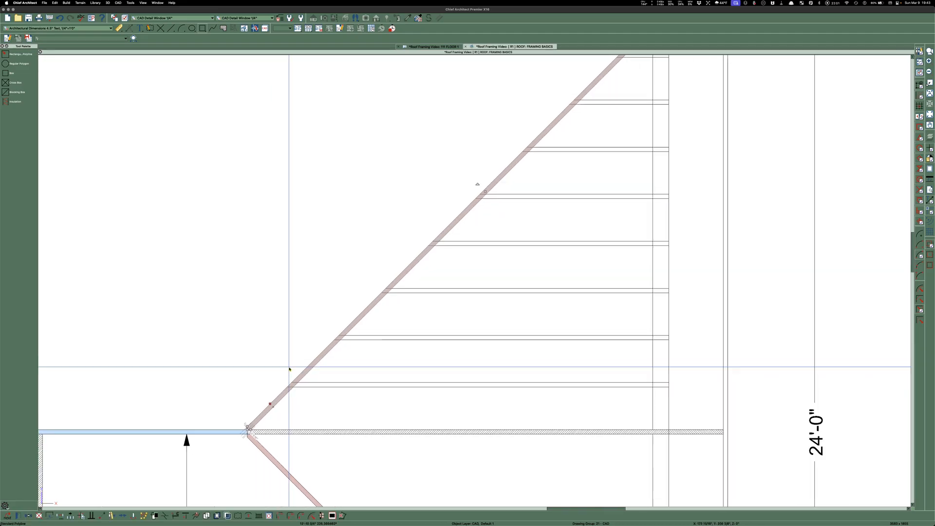
click(526, 148)
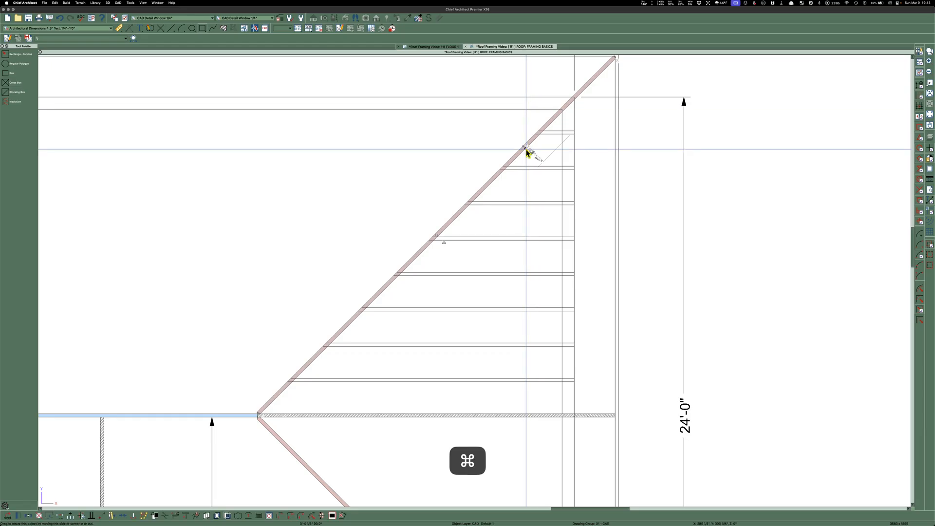
key(super+z)
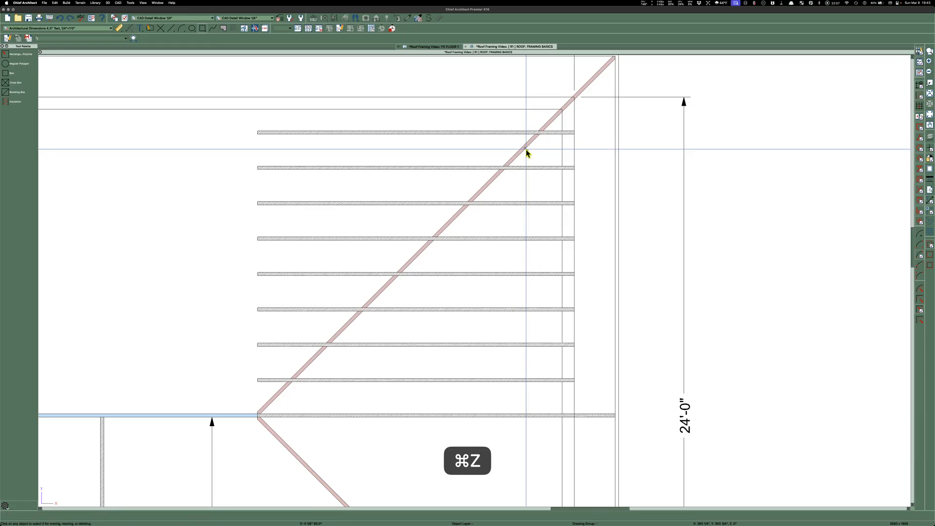
Draw a CAD line along the upper hip rafter's lower edge, extending past the overhang corner
scroll(526, 148, down, 2)
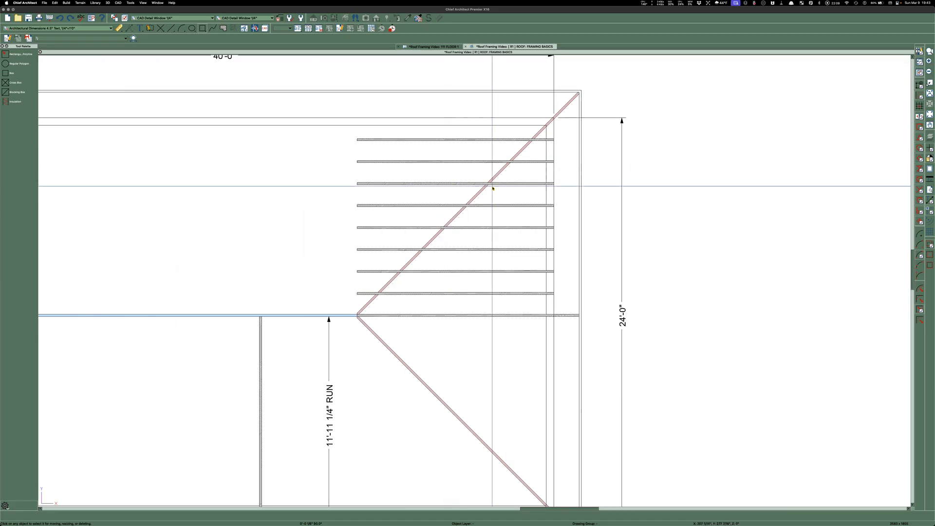
scroll(504, 163, up, 2)
click(501, 162)
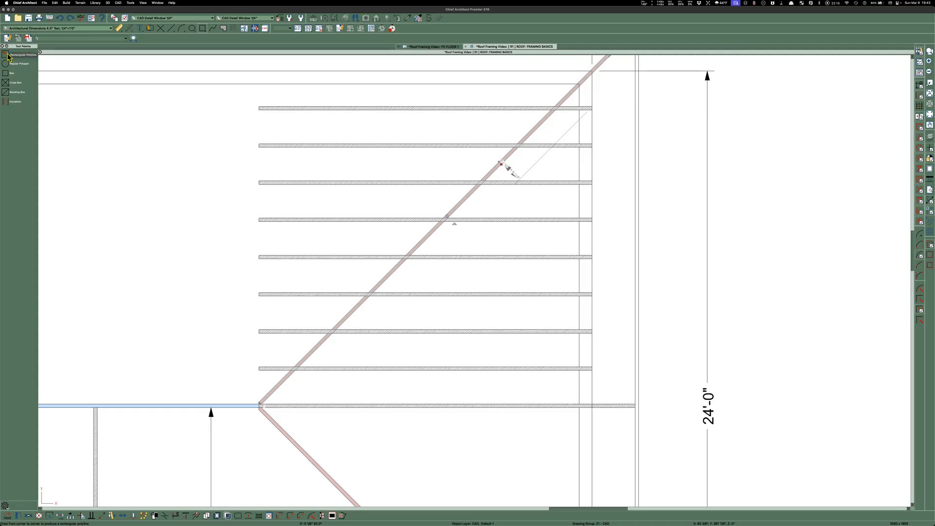
click(171, 29)
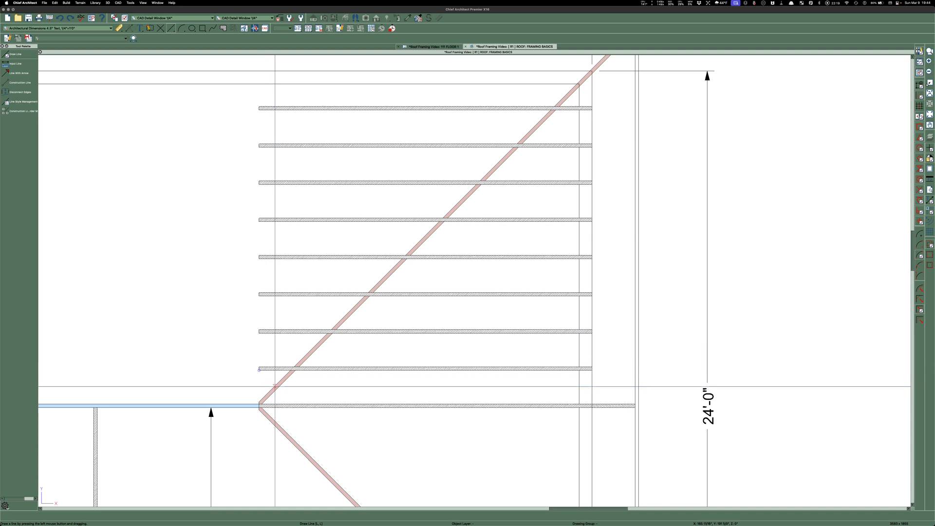
mouse_move(276, 390)
mouse_down()
mouse_move(365, 355)
mouse_move(555, 142)
mouse_move(548, 128)
mouse_up()
scroll(303, 374, down, 2)
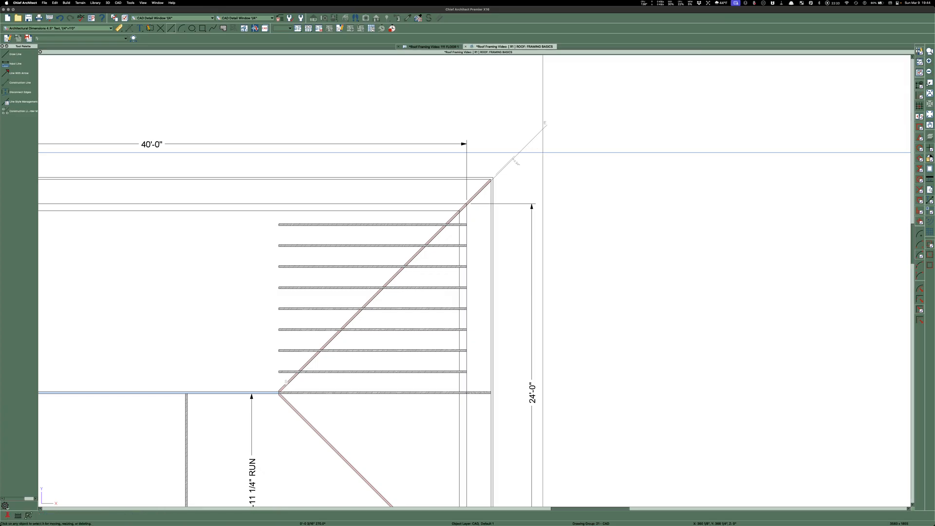
Trim the copied rafters to the line along the hip, removing their portions on the ridge side
drag(434, 218, 278, 379)
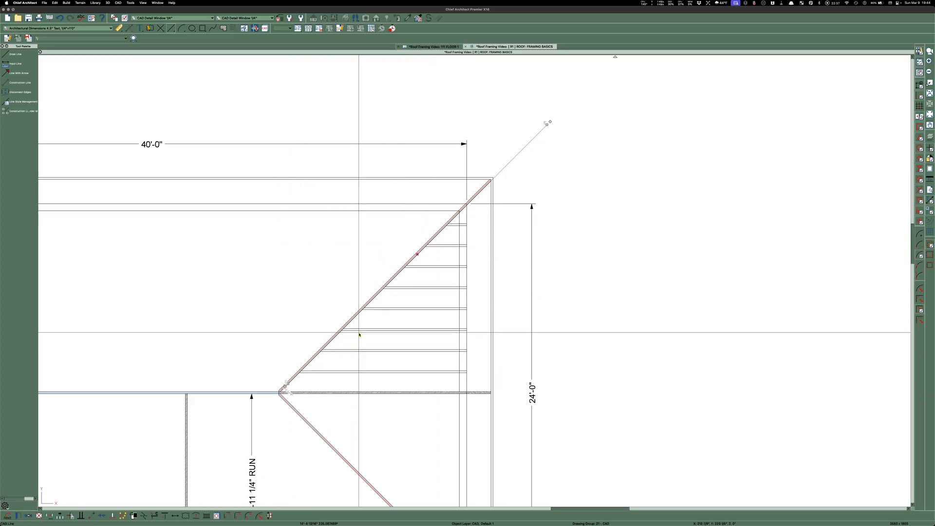
scroll(360, 380, up, 5)
key(Escape)
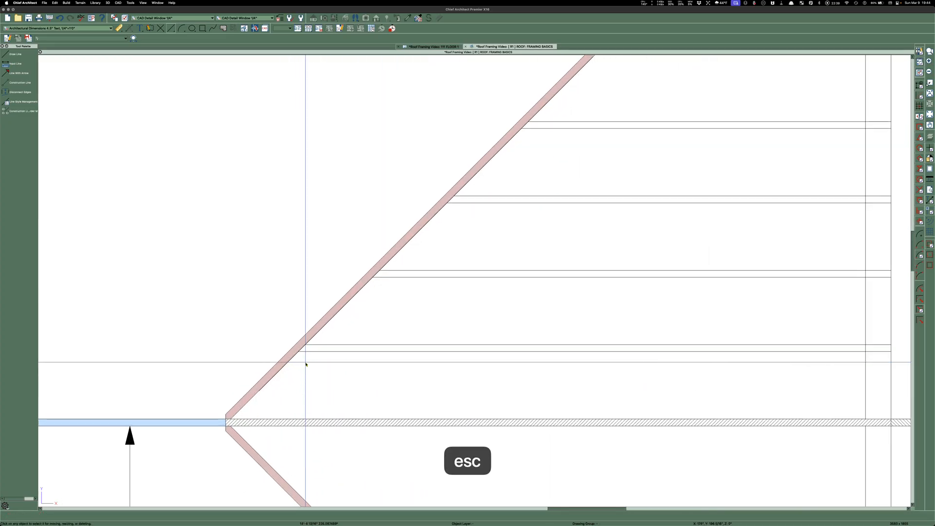
Close the open hip ends of the two trimmed rafters nearest the ridge by joining their end points along the hip
click(308, 351)
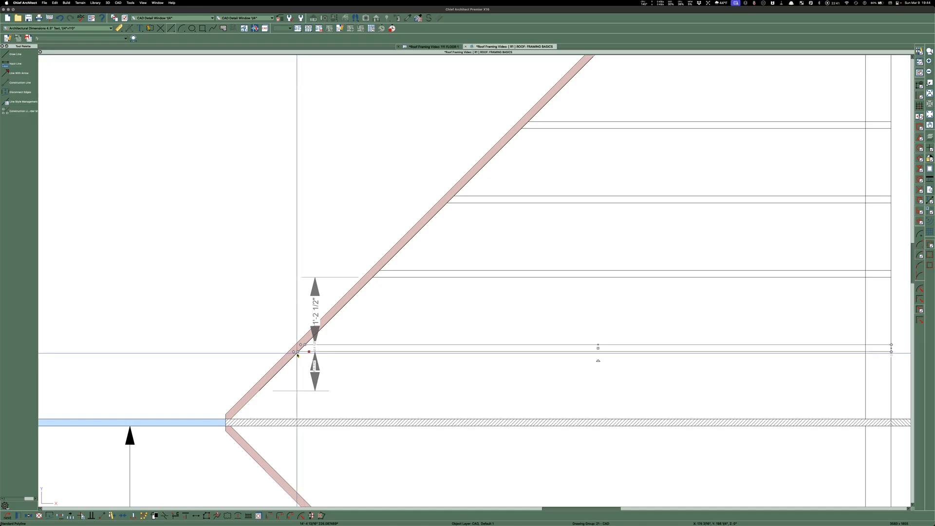
scroll(297, 354, up, 3)
drag(309, 351, 324, 336)
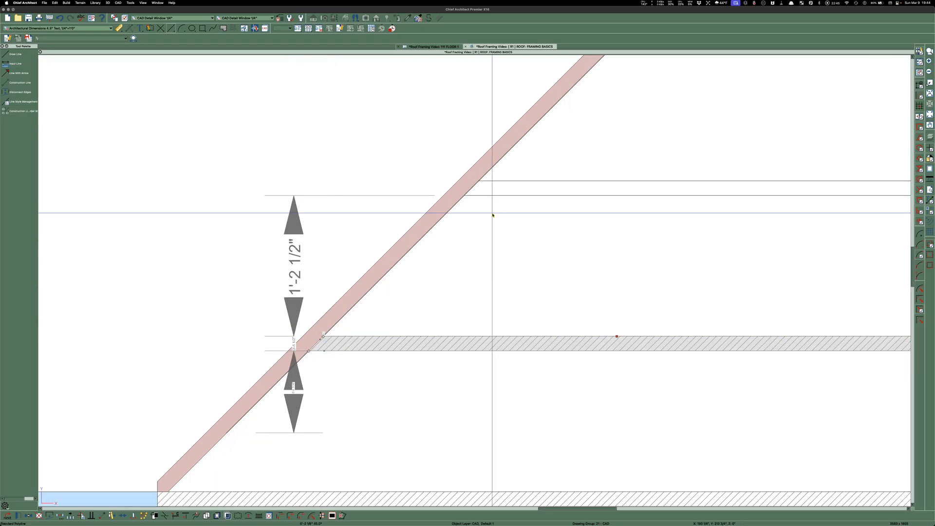
click(463, 195)
drag(461, 195, 476, 180)
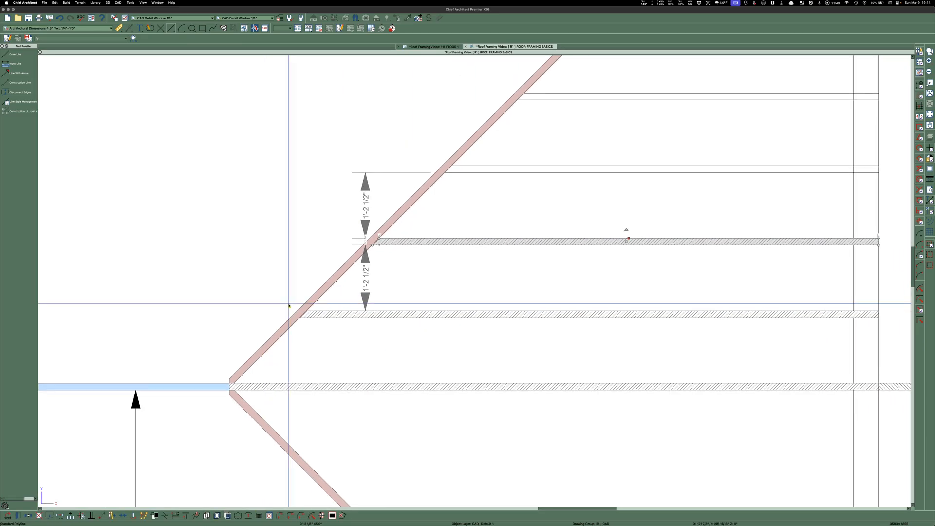
Close the open hip ends of the remaining jack rafters, working outward to the shortest one near the wall corner
scroll(289, 306, up, 5)
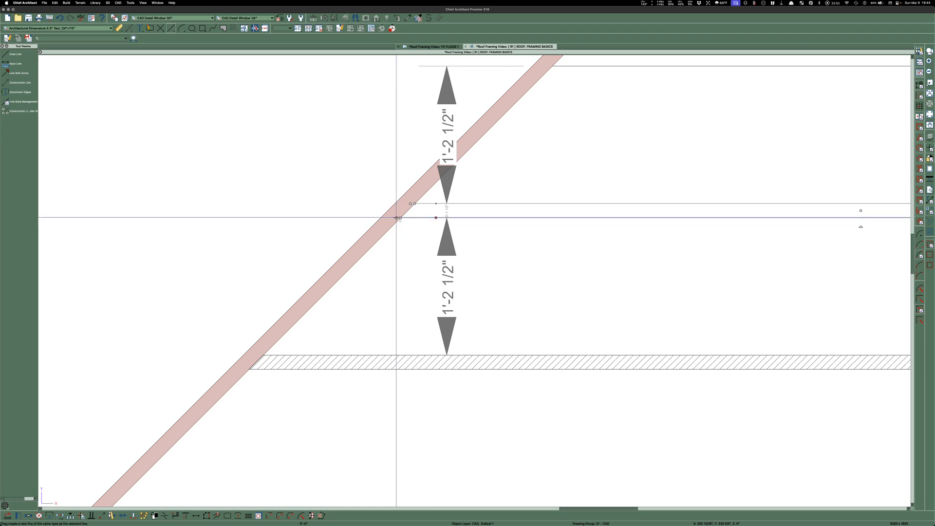
click(407, 205)
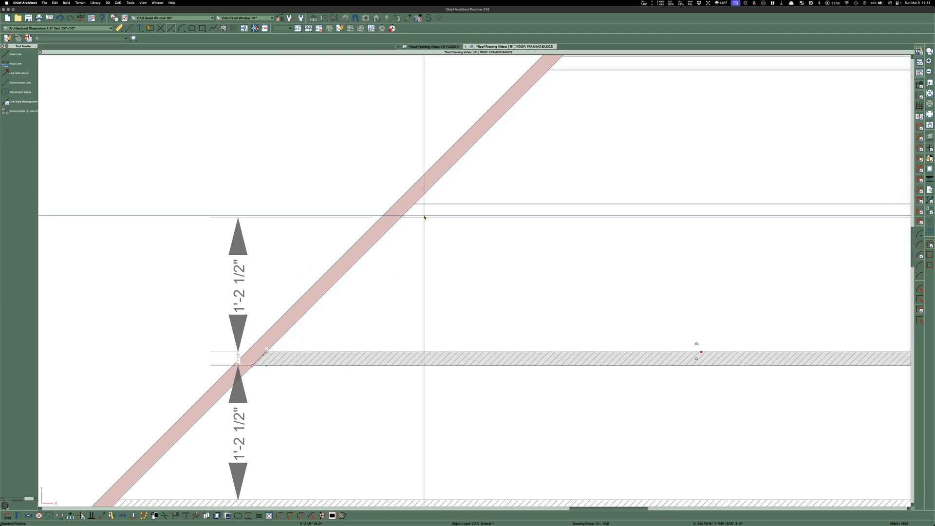
click(426, 217)
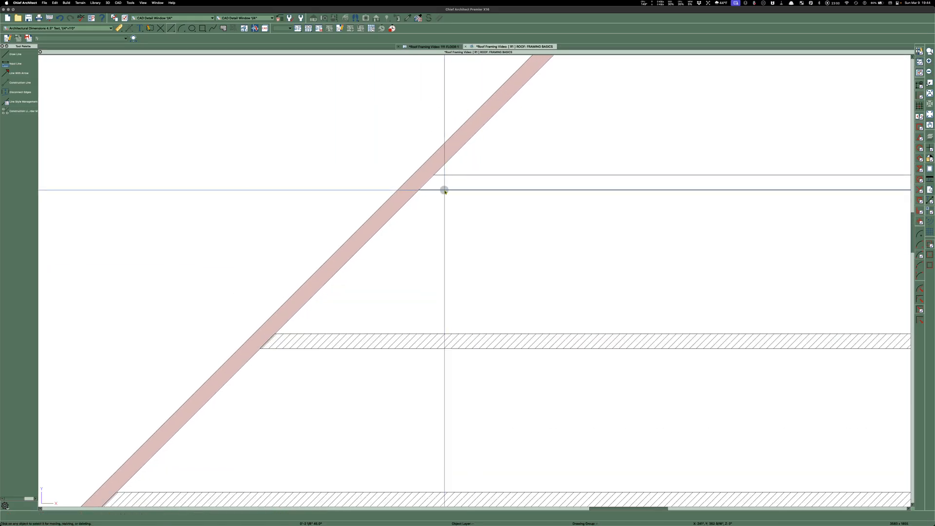
click(417, 190)
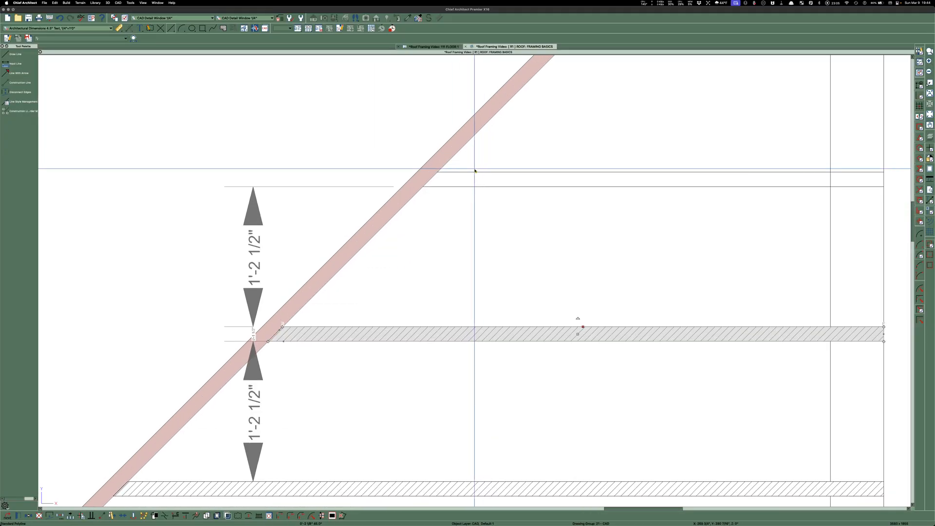
click(419, 189)
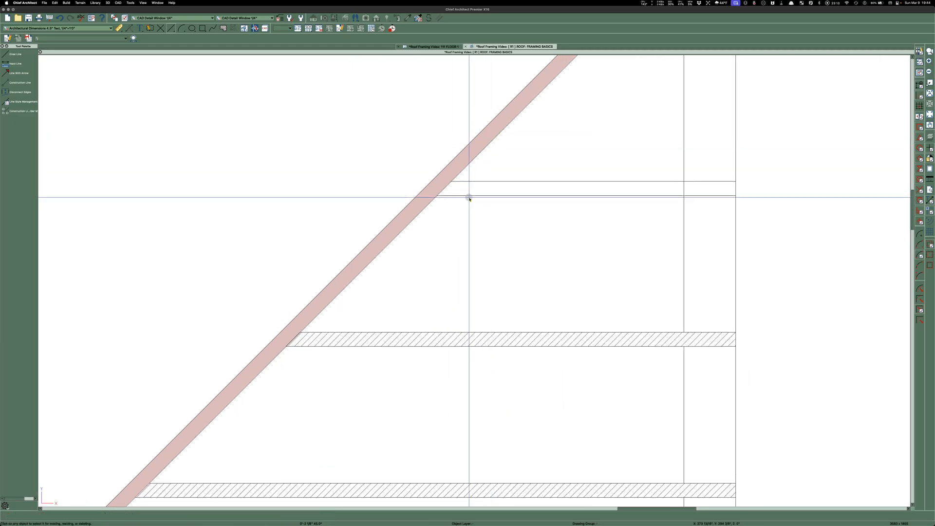
click(468, 198)
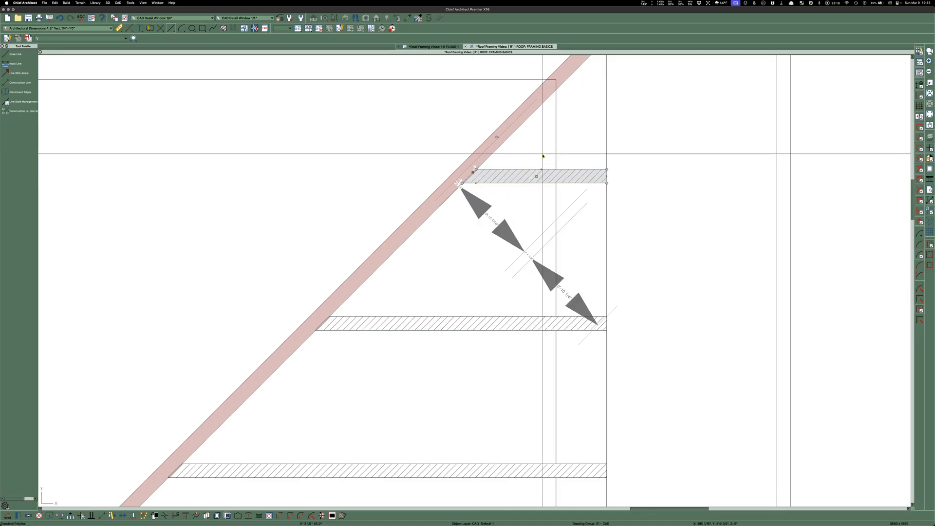
key(Escape)
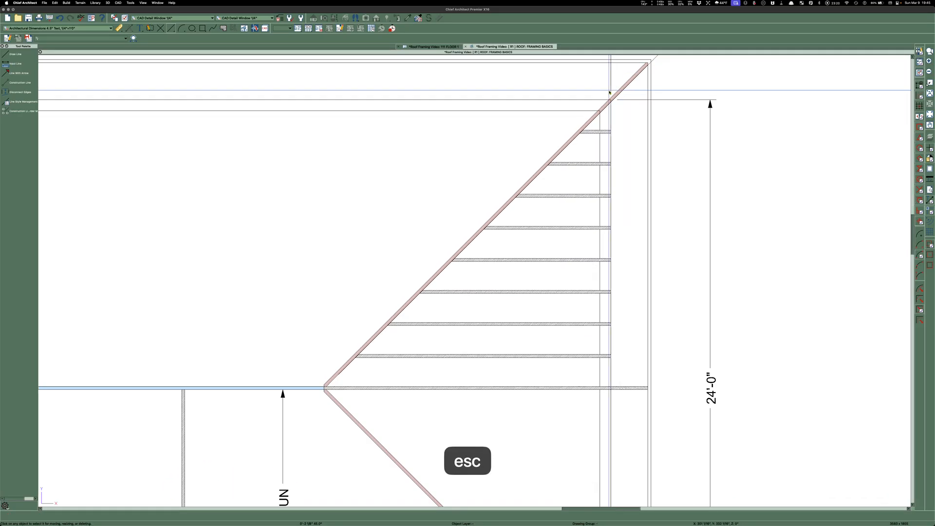
Measure the spacing between the hip-end common rafter and the first jack rafter with a point-to-point dimension
scroll(608, 92, down, 2)
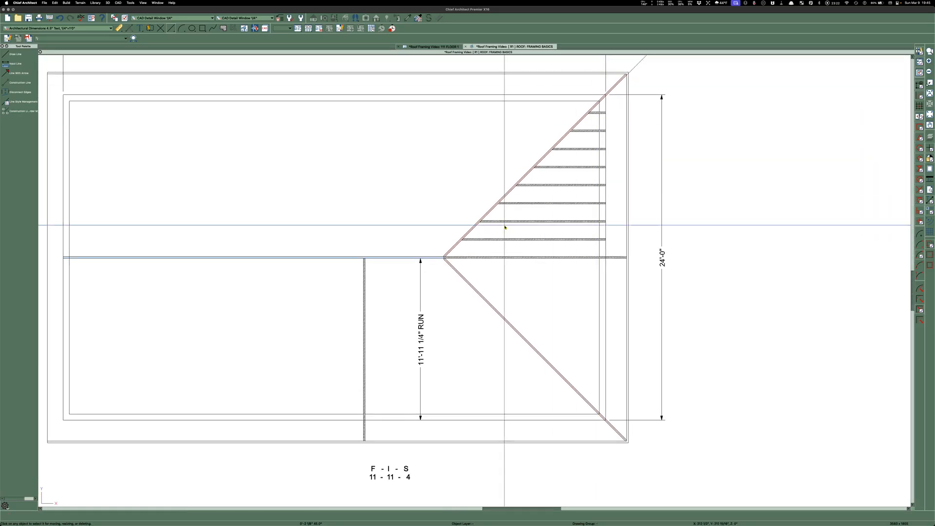
scroll(505, 227, up, 2)
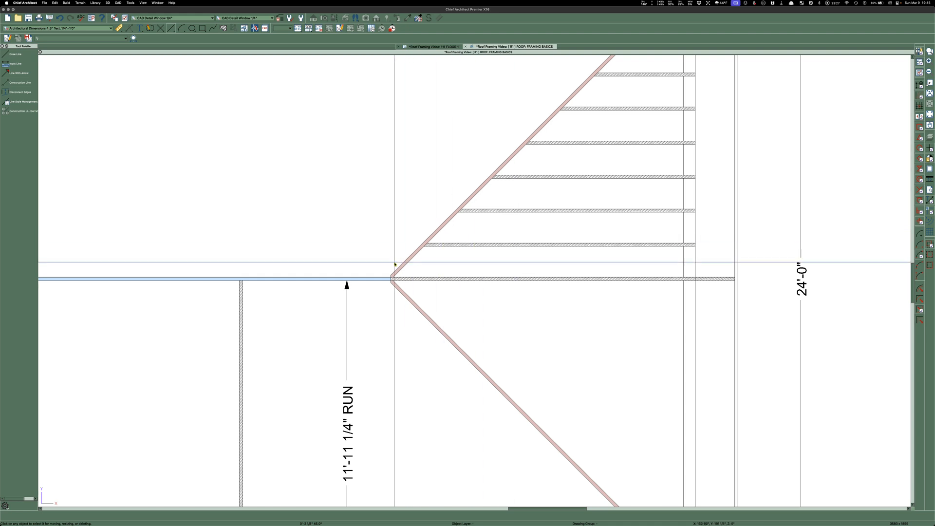
scroll(320, 276, down, 2)
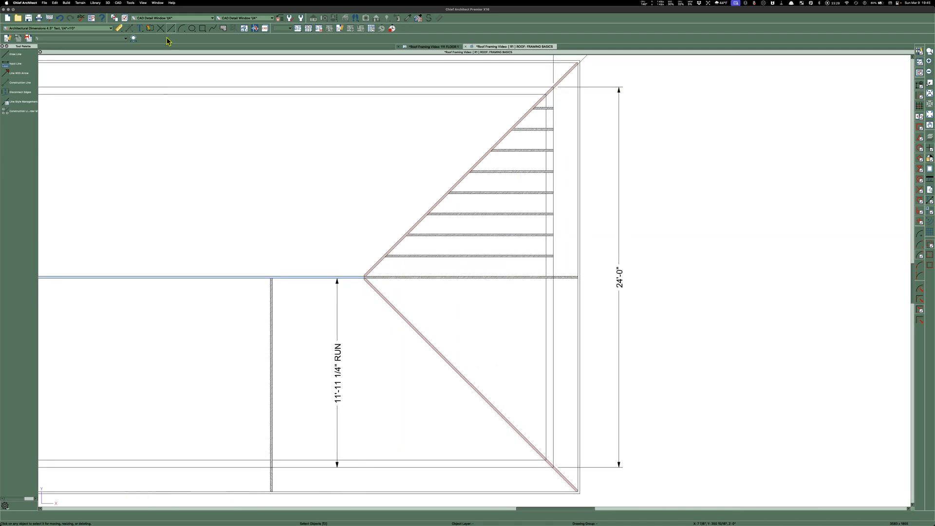
click(118, 29)
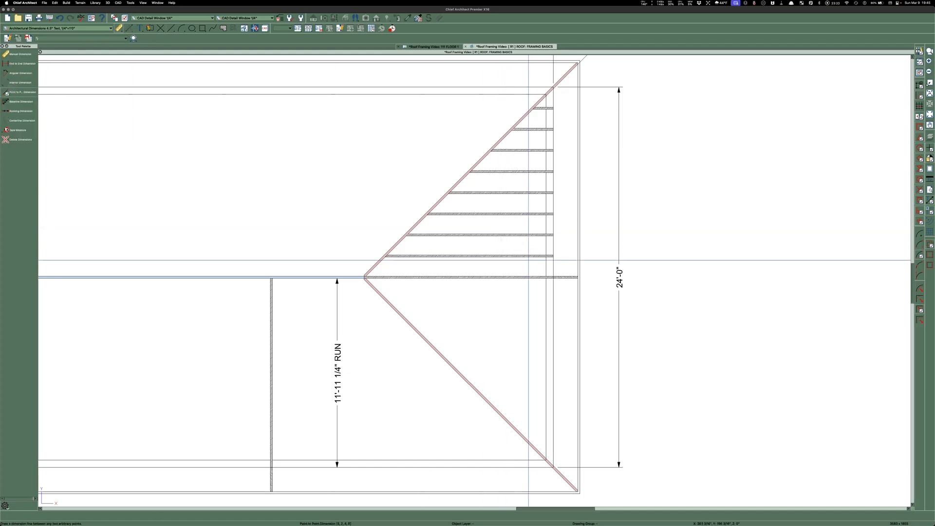
scroll(513, 253, up, 3)
click(451, 298)
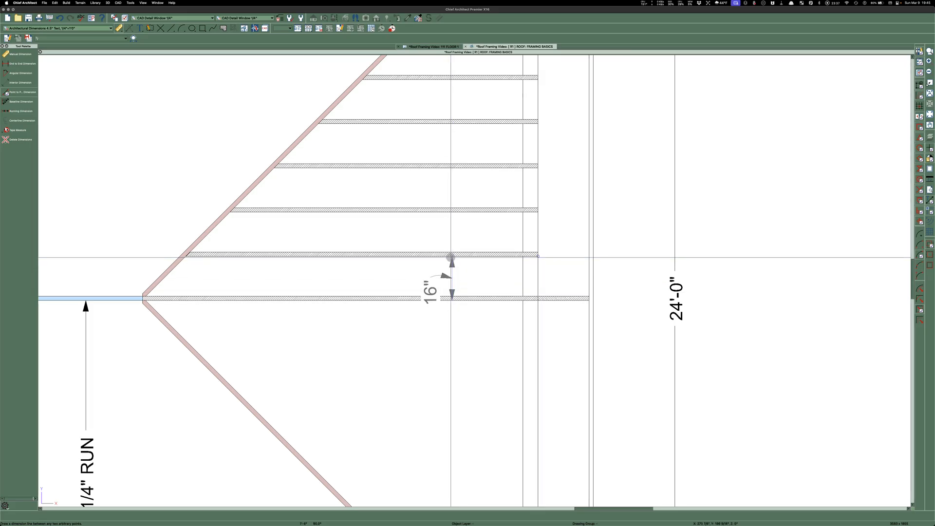
key(Escape)
scroll(460, 215, down, 2)
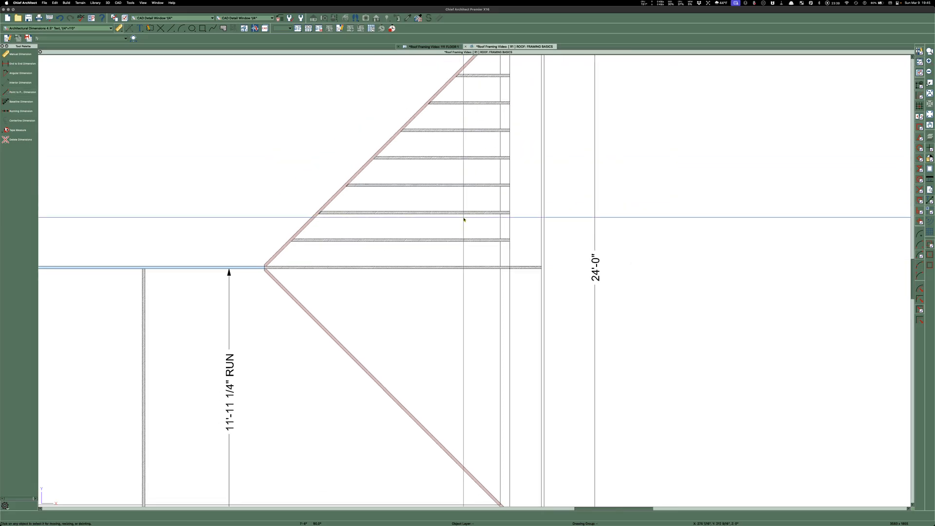
Add a point-to-point dimension from the ridge end to the hip-end wall's outer face, and position it just below the common rafter
scroll(286, 268, up, 3)
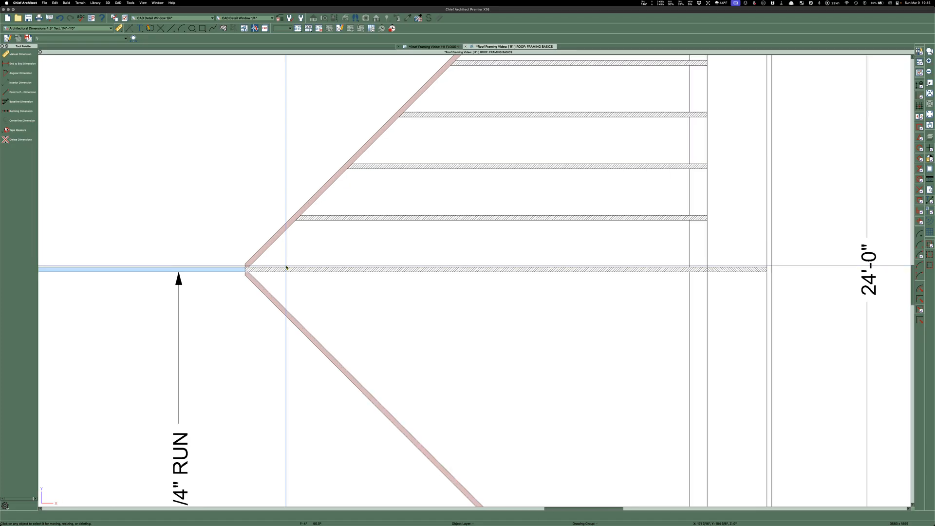
scroll(414, 266, down, 2)
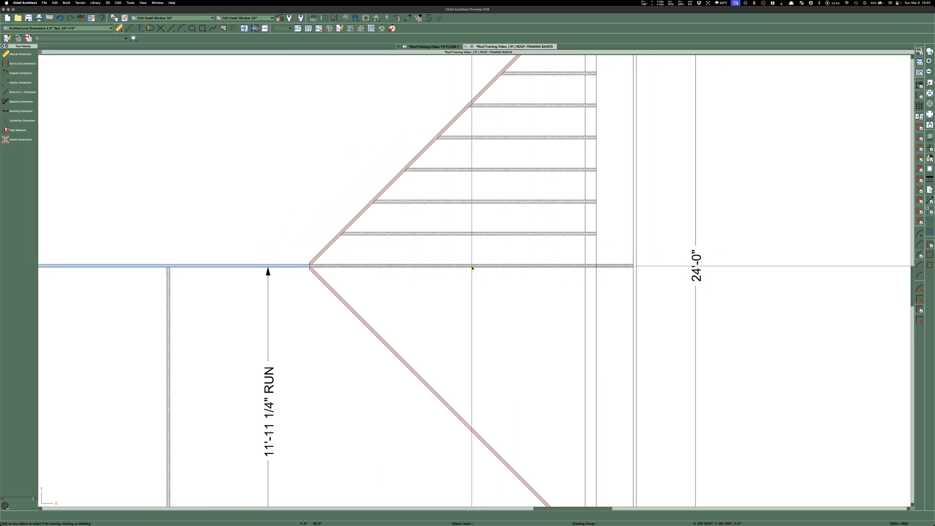
key(0)
key(2)
key(4)
key(6)
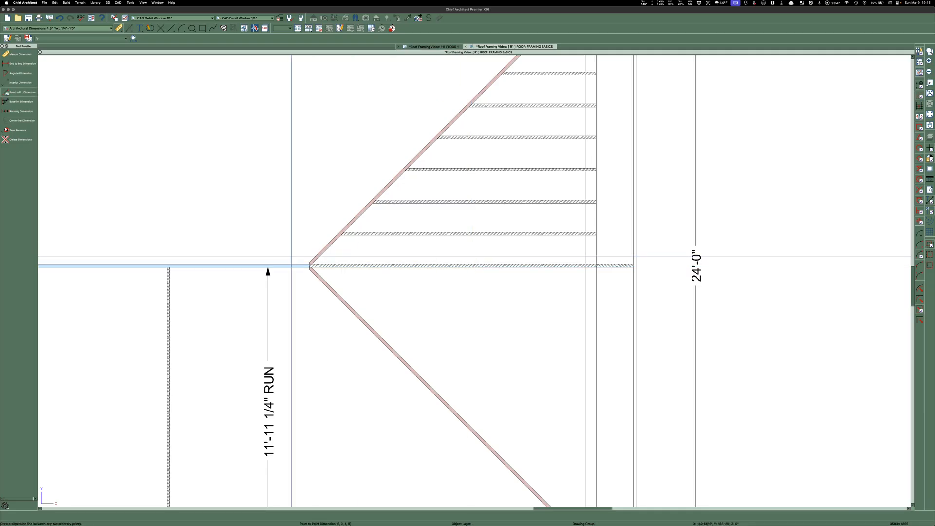
click(310, 267)
click(596, 268)
key(space)
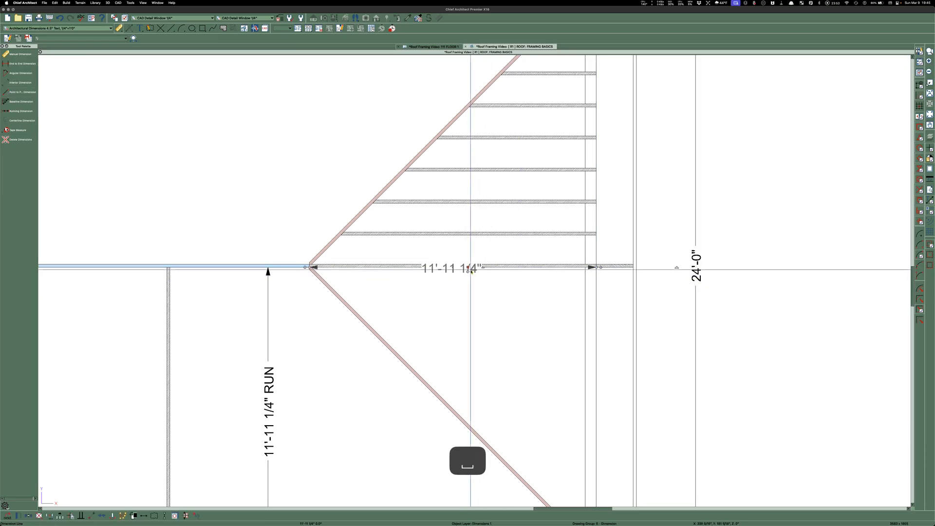
drag(471, 271, 473, 288)
key(Escape)
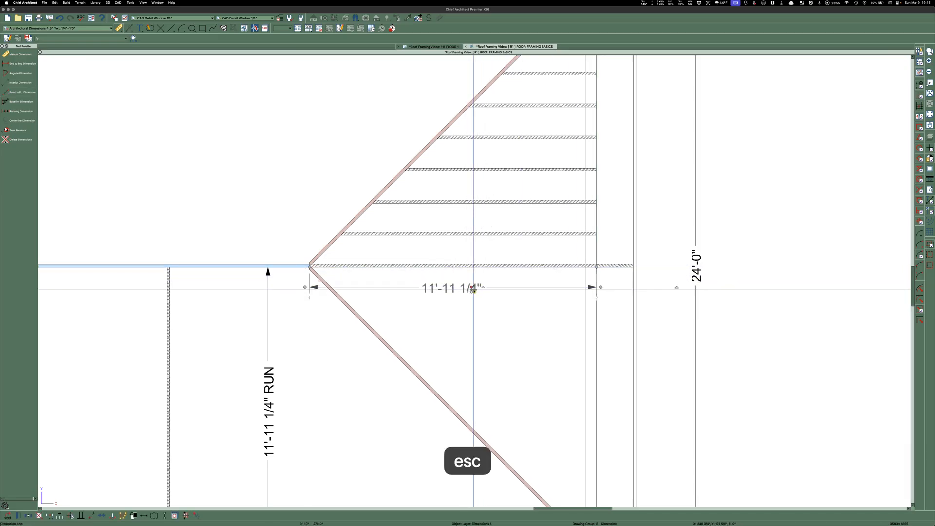
scroll(335, 239, up, 5)
key(space)
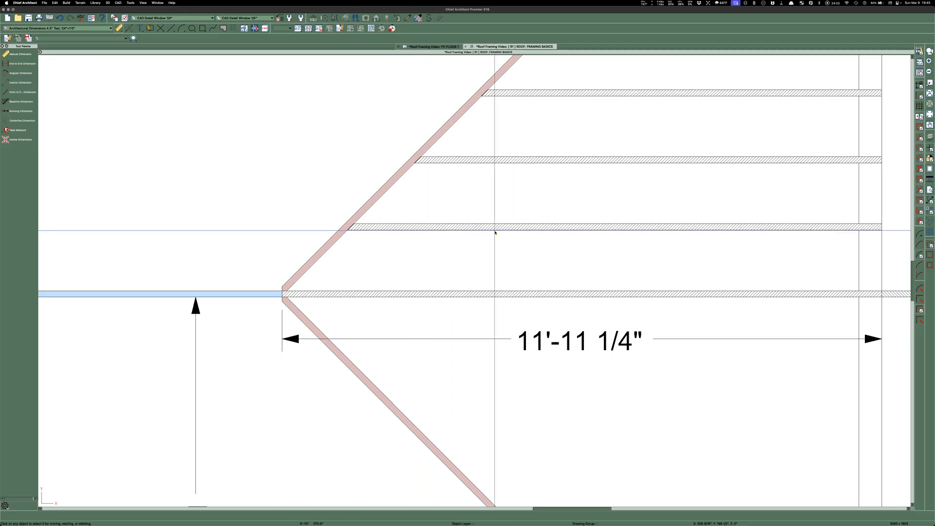
Examine up close how the ridge board, hips and common rafter meet and how the first jack rafter's angled end bears on the hip
scroll(338, 227, up, 1)
scroll(338, 227, up, 3)
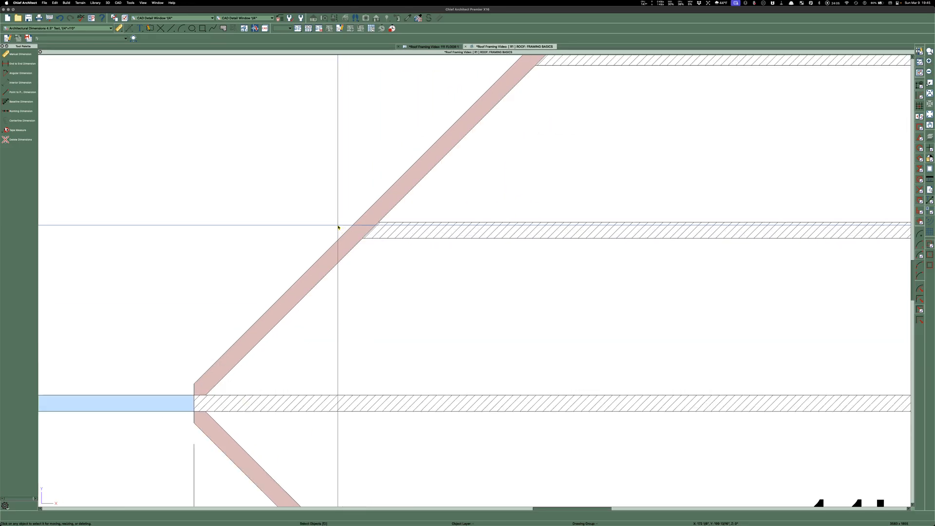
scroll(167, 397, up, 2)
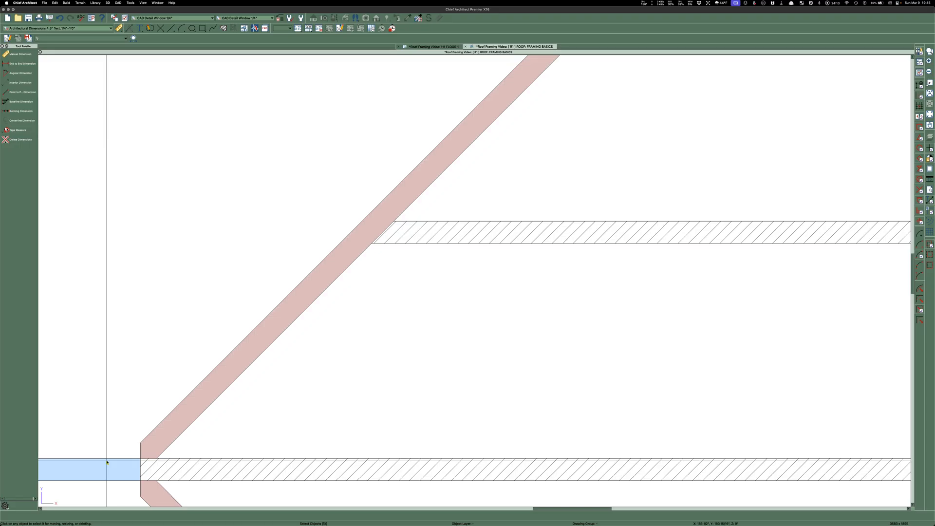
scroll(95, 481, down, 3)
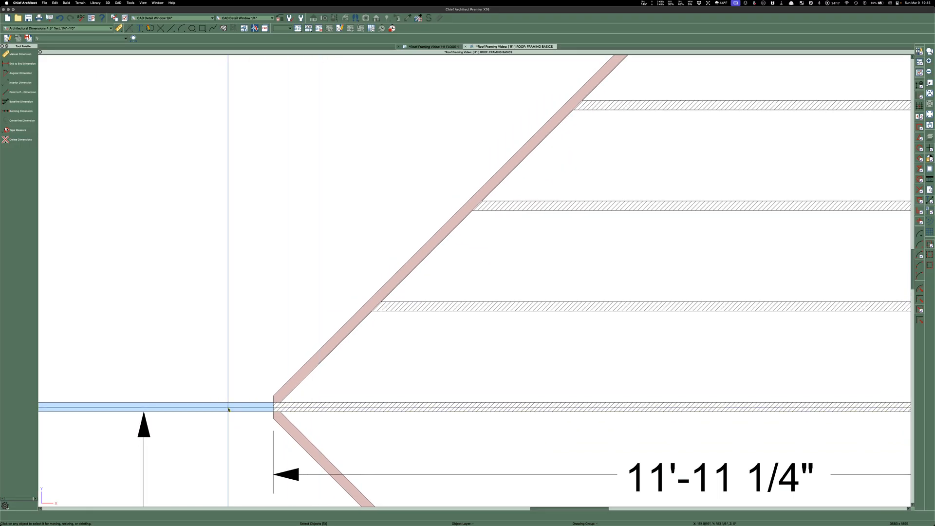
scroll(229, 410, up, 3)
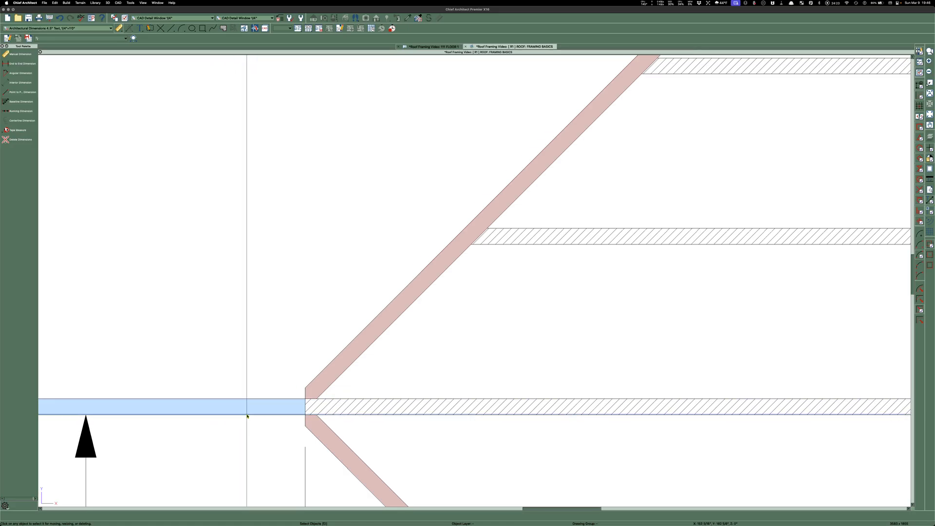
scroll(284, 406, up, 2)
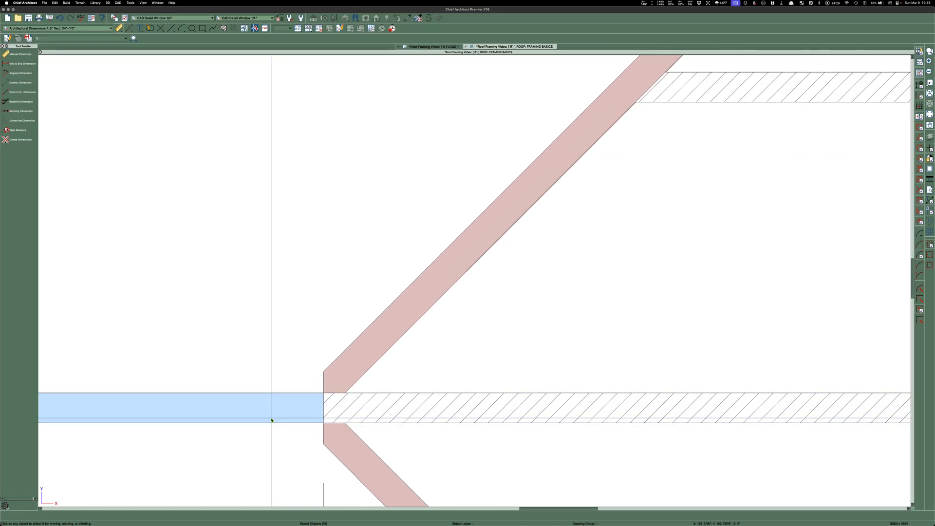
scroll(275, 420, down, 1)
scroll(275, 420, down, 1)
scroll(396, 281, up, 1)
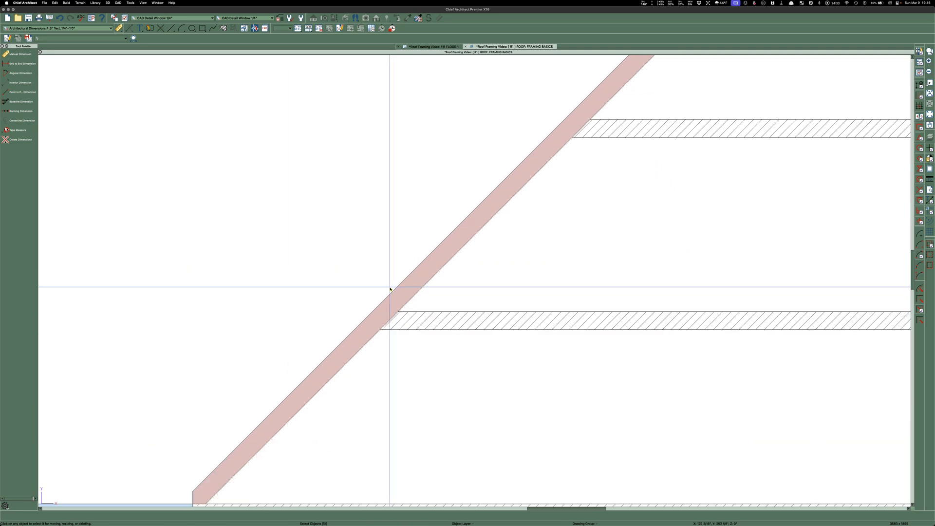
scroll(377, 335, up, 1)
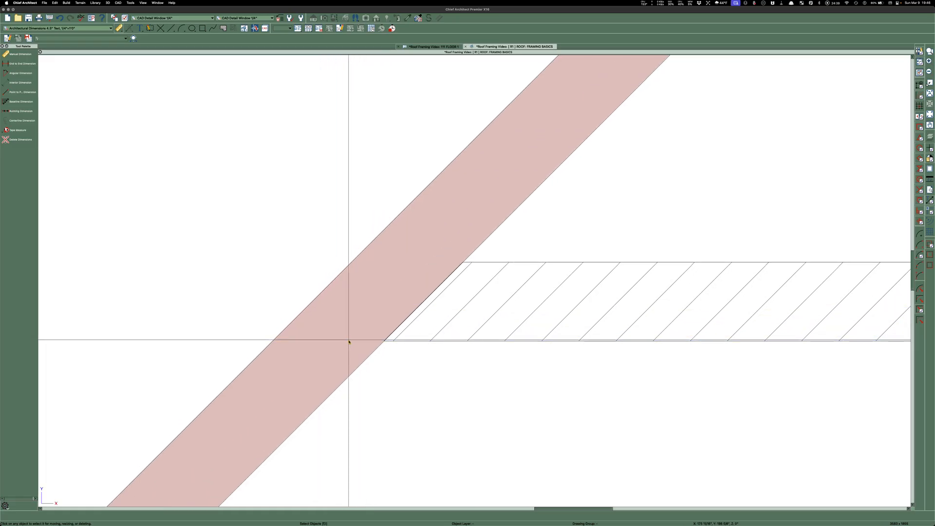
scroll(371, 339, down, 1)
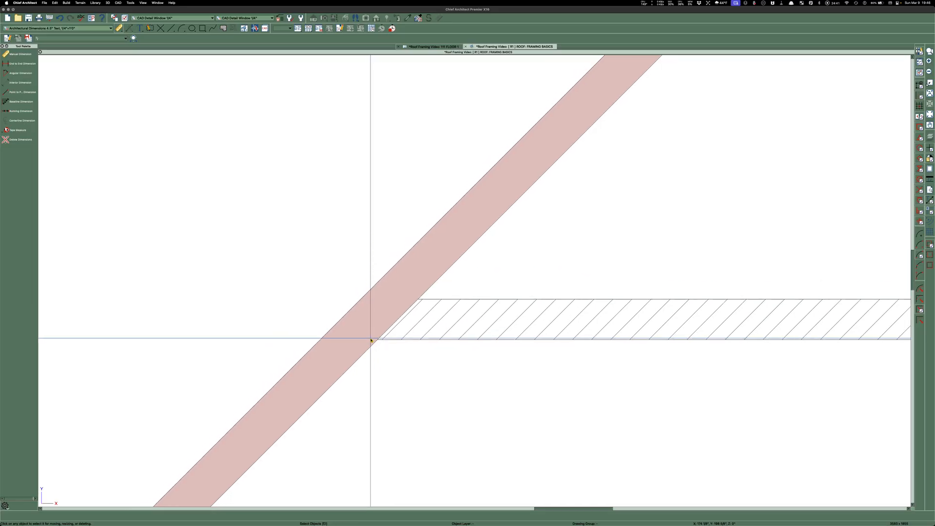
scroll(371, 339, down, 2)
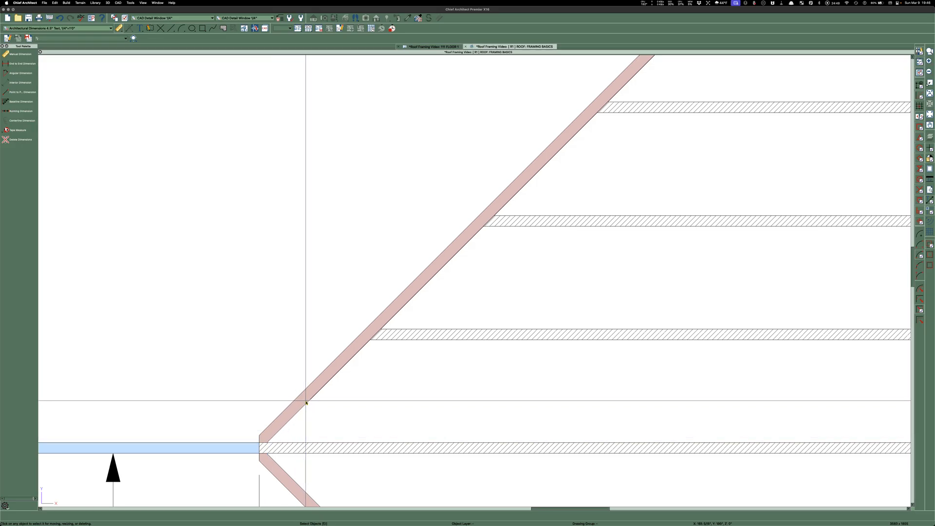
Examine the row of jack rafters between the hip and the outer wall, from the longest to the shortest near the corner
scroll(214, 350, down, 2)
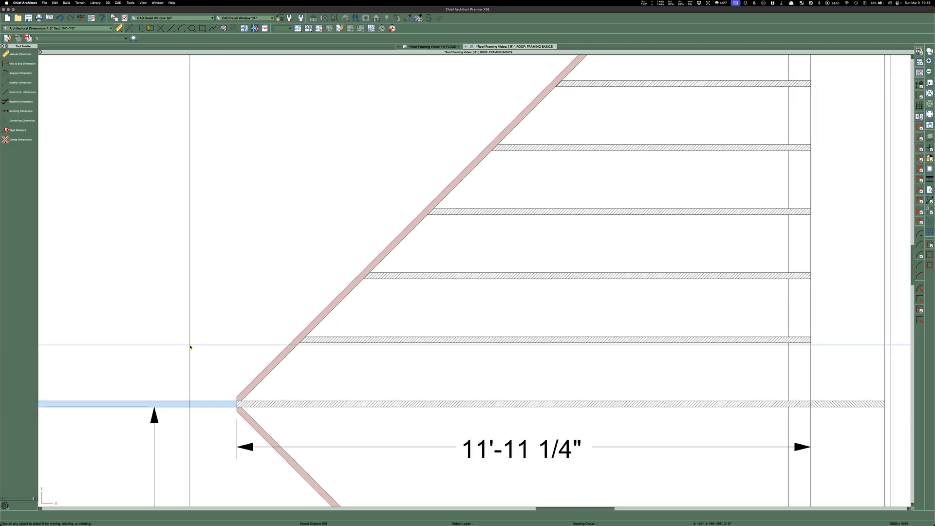
scroll(190, 346, down, 2)
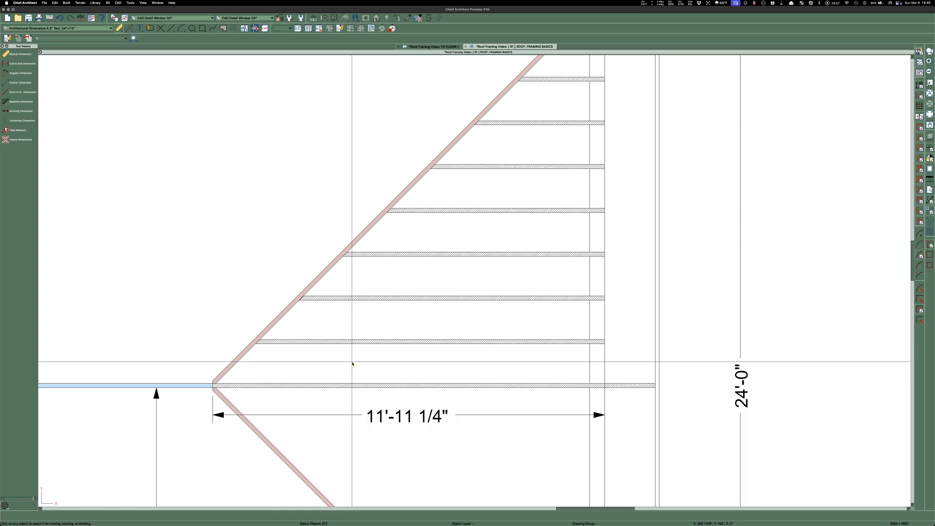
scroll(303, 366, down, 1)
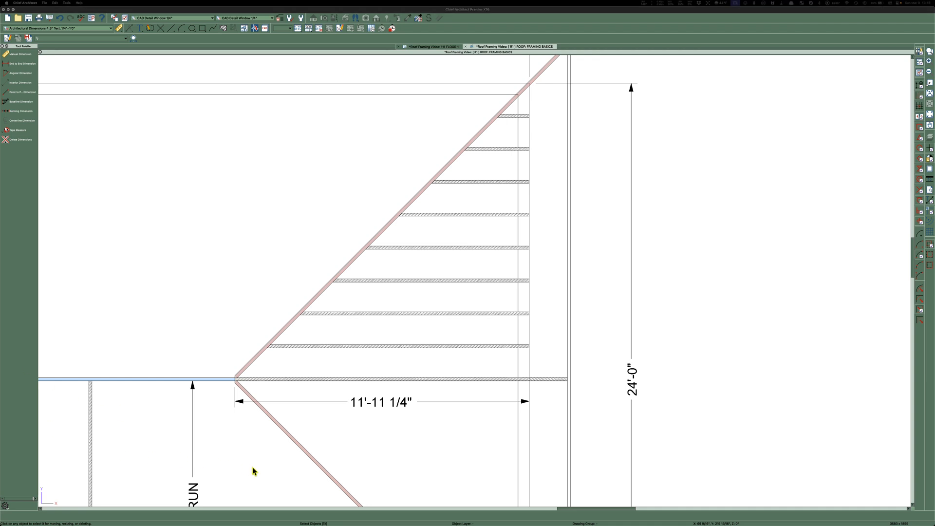
scroll(277, 411, down, 3)
scroll(273, 390, up, 3)
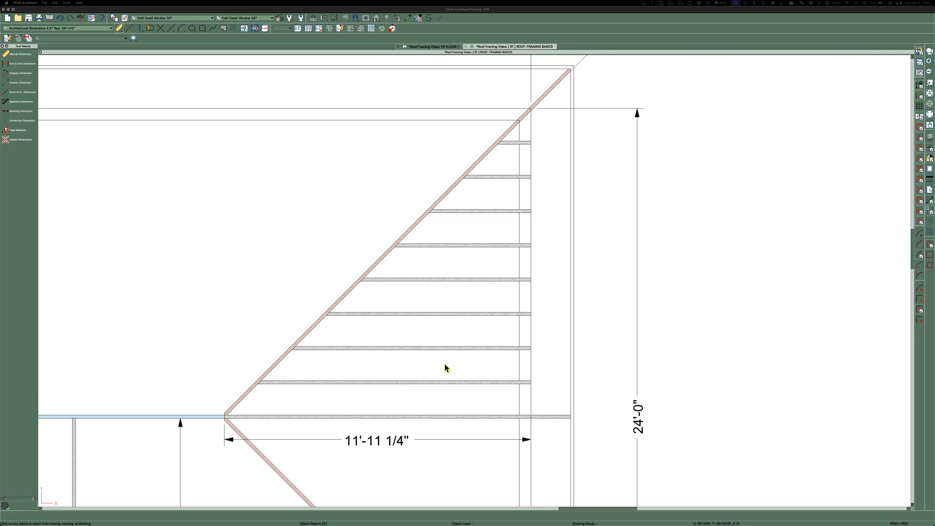
scroll(327, 419, up, 2)
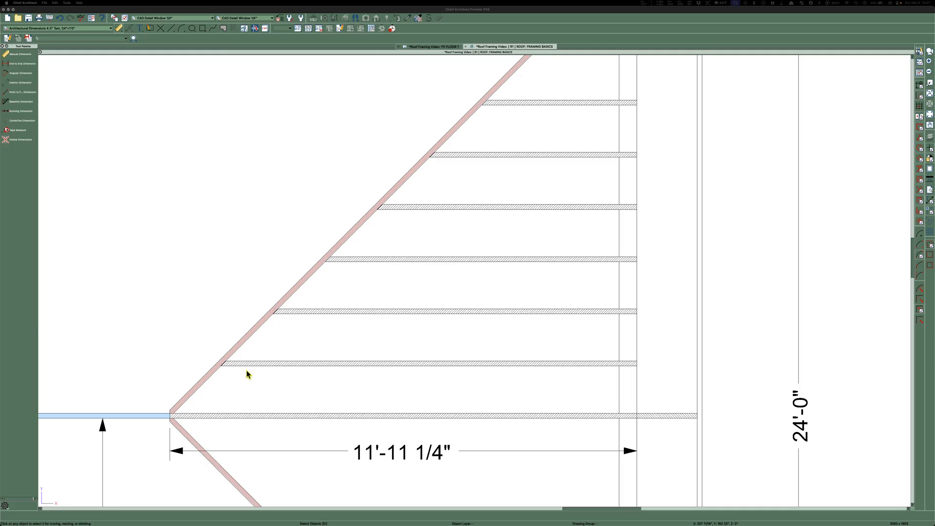
scroll(247, 374, down, 3)
scroll(456, 155, up, 2)
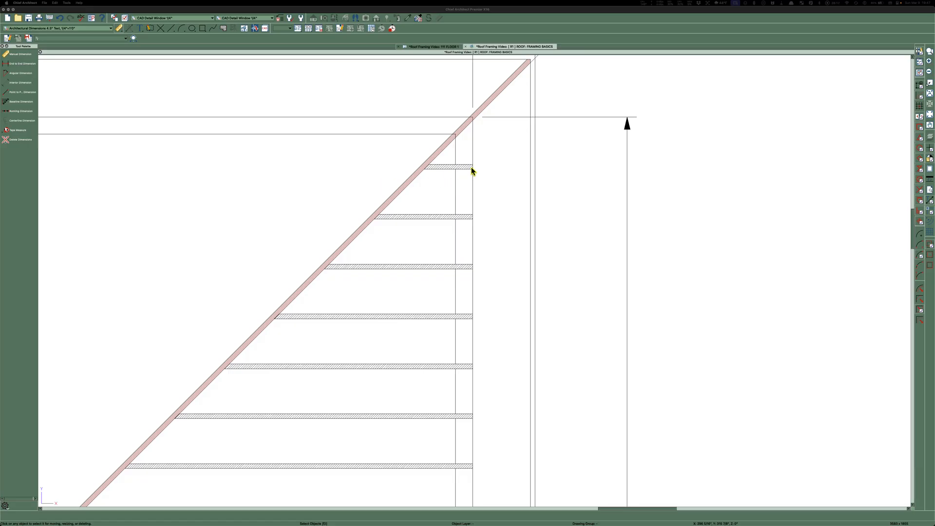
scroll(472, 170, down, 2)
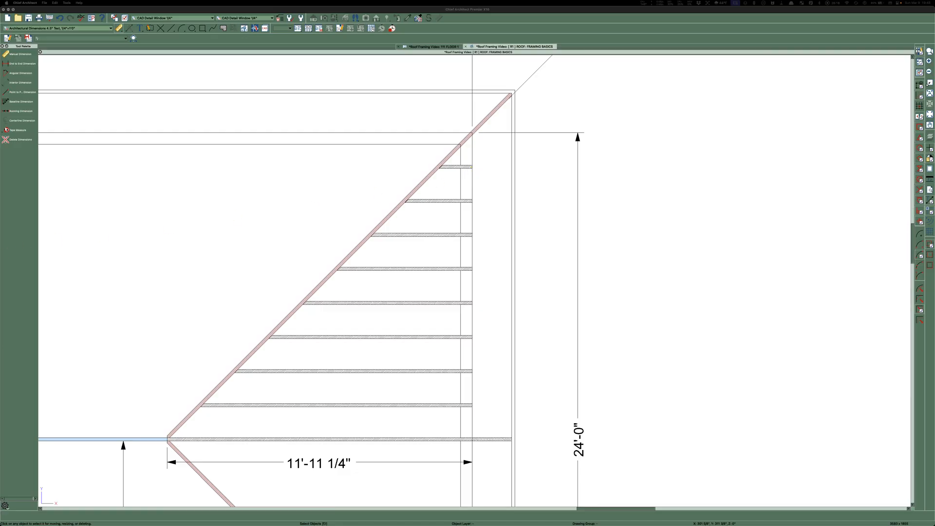
Add a point-to-point dimension from the hip to the wall's outer face along the longest jack rafter, placed just below that rafter
drag(0, 214, 0, 224)
scroll(478, 180, down, 2)
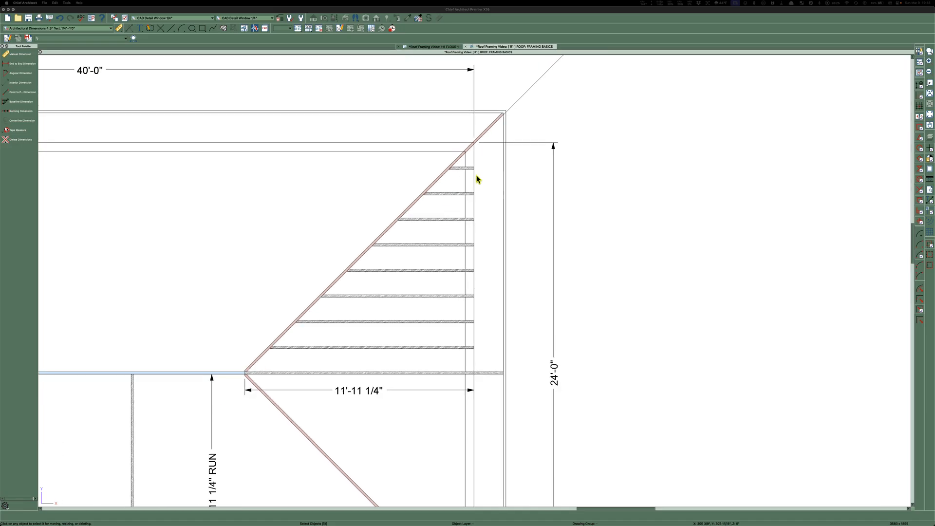
scroll(344, 356, up, 3)
scroll(230, 326, up, 2)
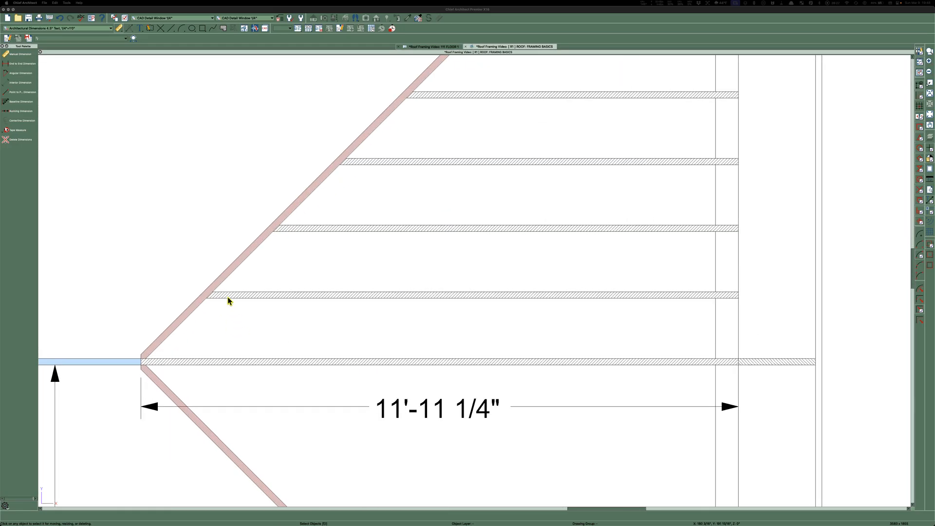
click(9, 95)
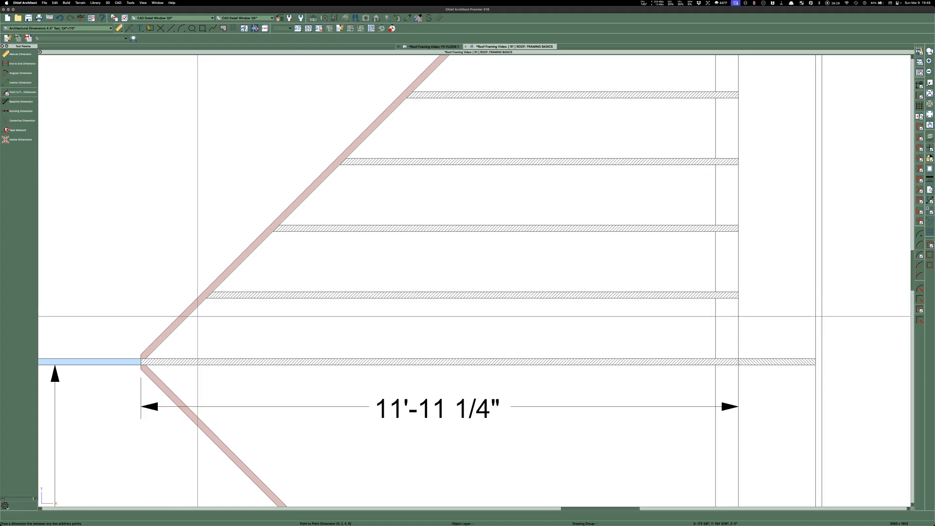
drag(206, 298, 739, 297)
scroll(526, 310, up, 2)
key(Escape)
key(space)
drag(502, 308, 503, 319)
key(Escape)
scroll(503, 319, down, 5)
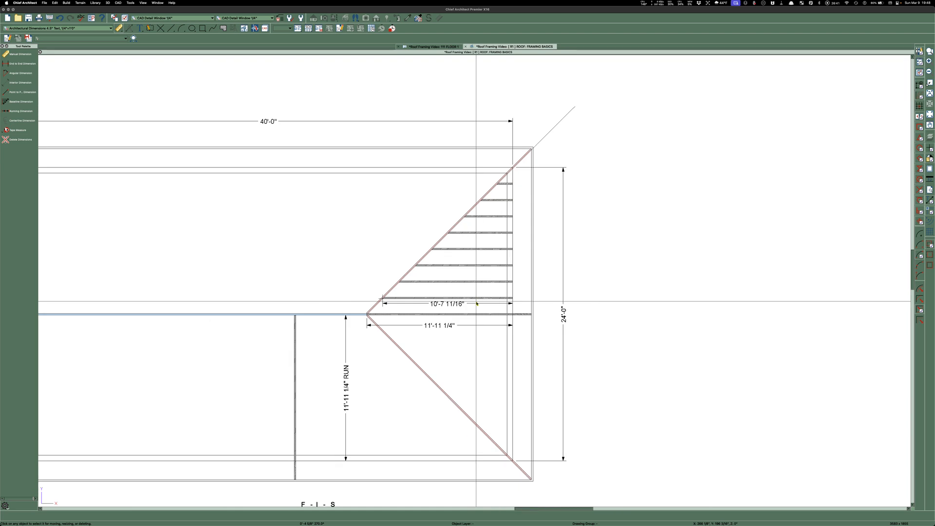
Dimension the second-longest jack rafter from the hip to the wall's outer face, and position the dimension line just below the rafter
scroll(521, 286, up, 3)
click(19, 92)
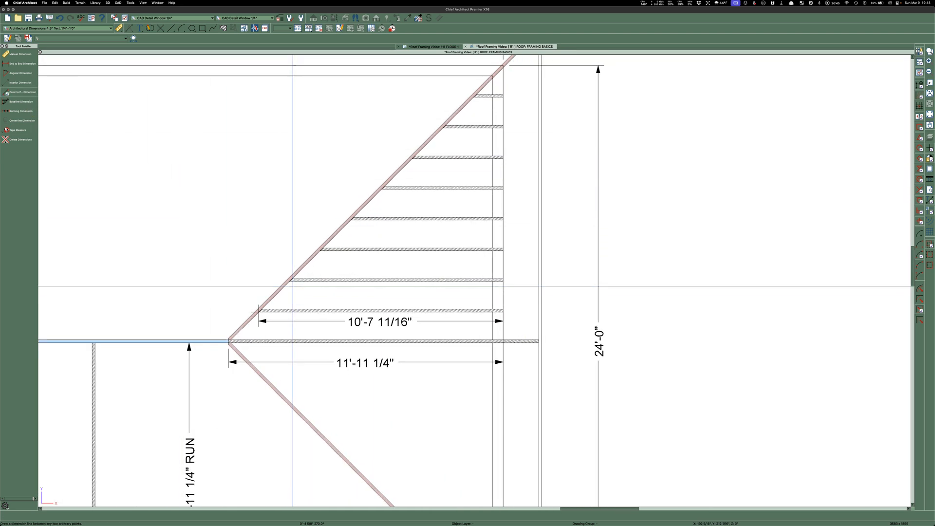
drag(290, 284, 502, 288)
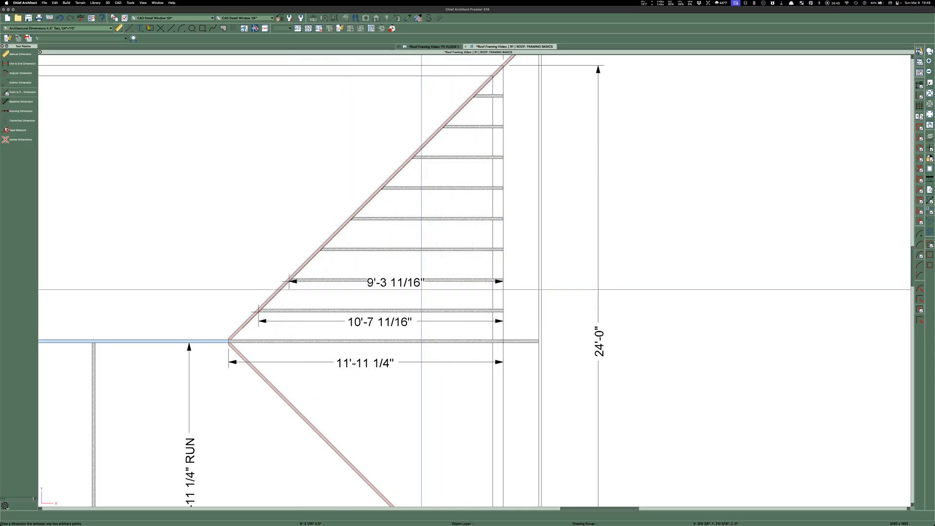
key(space)
drag(409, 283, 409, 291)
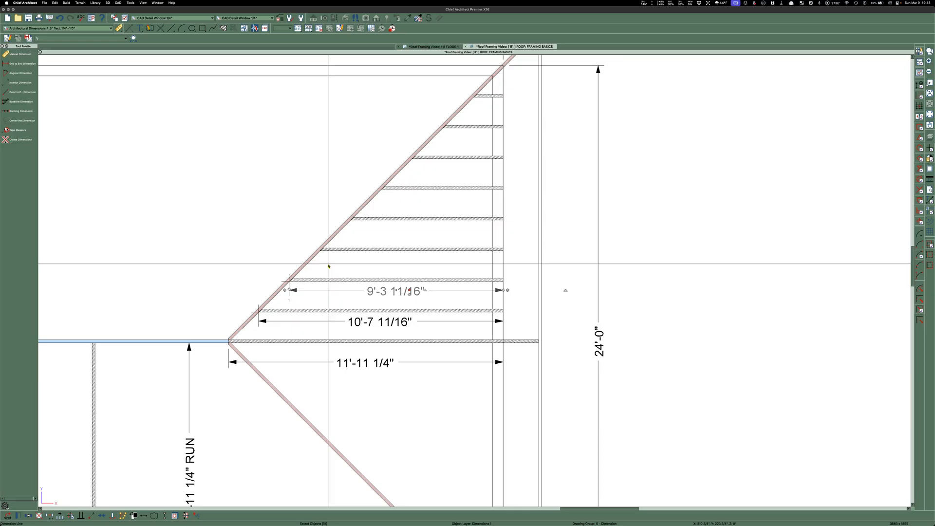
Add a point-to-point dimension for the third jack rafter, from the hip to the wall's outer face, and offset it below the rafter
key(p)
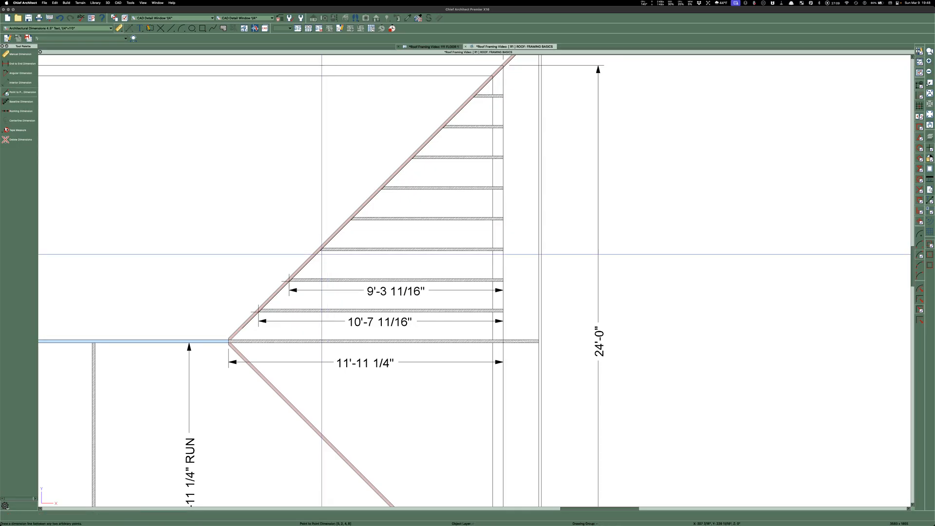
drag(320, 251, 503, 256)
key(Escape)
key(space)
click(435, 251)
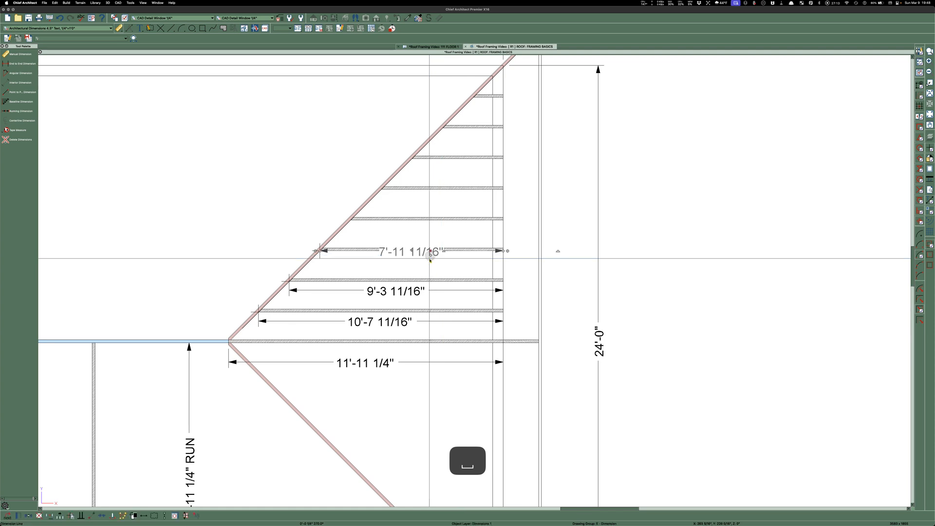
drag(558, 251, 557, 263)
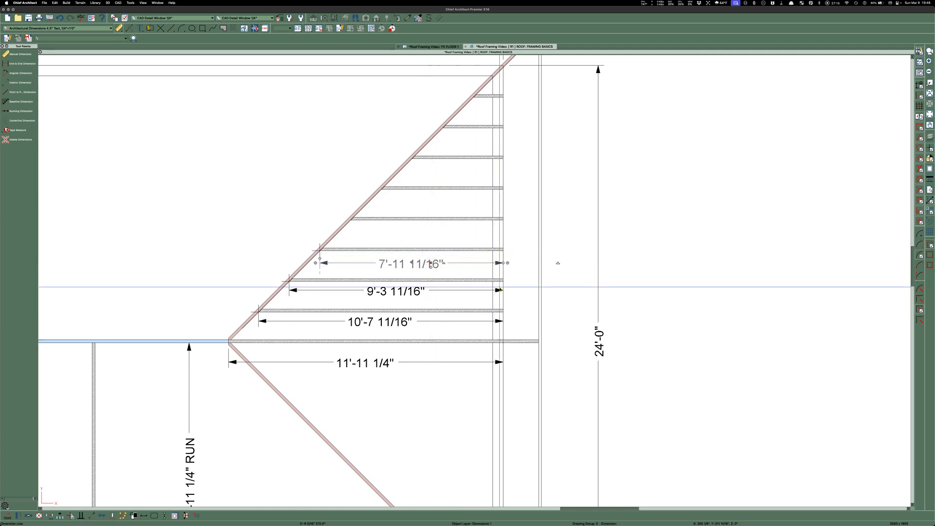
key(Escape)
Dimension the overhang from the wall's outer face at the longest jack rafter to the fascia, and move its label outside the roof edge
scroll(526, 328, up, 3)
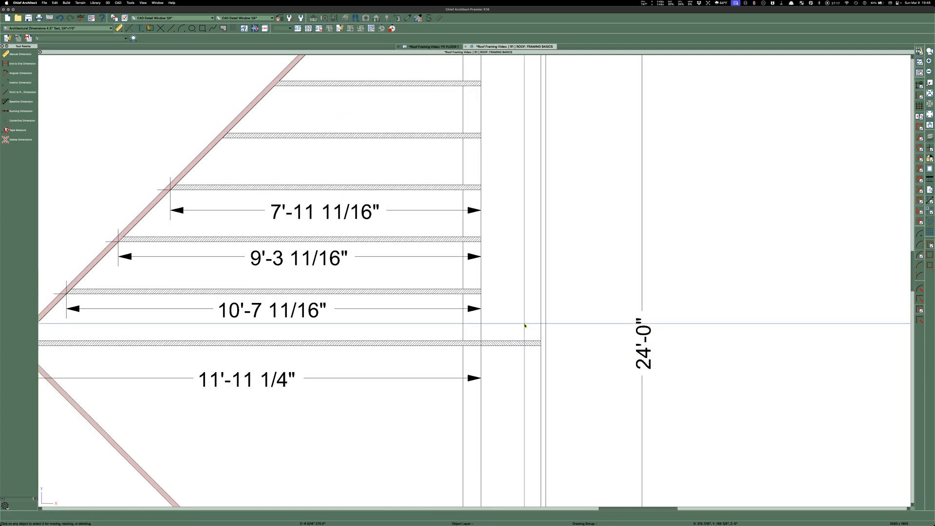
key(d)
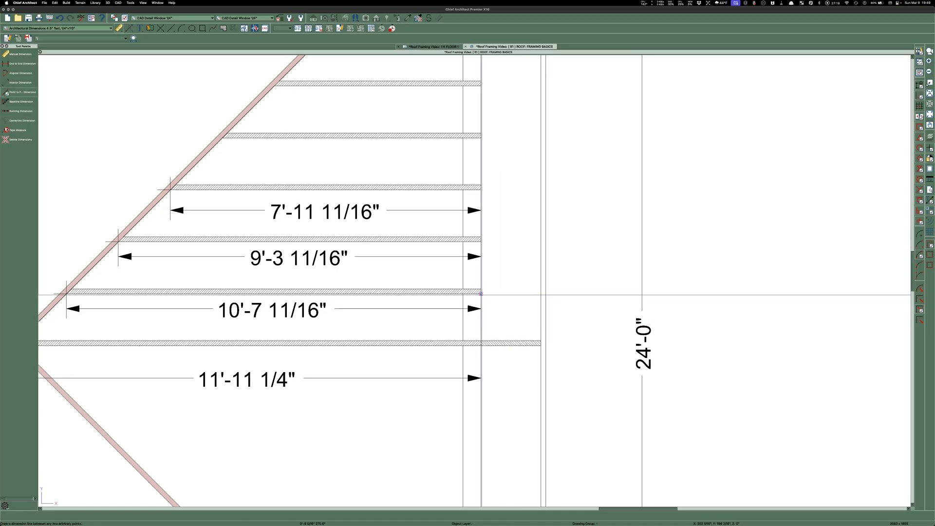
drag(481, 293, 539, 291)
key(Escape)
key(space)
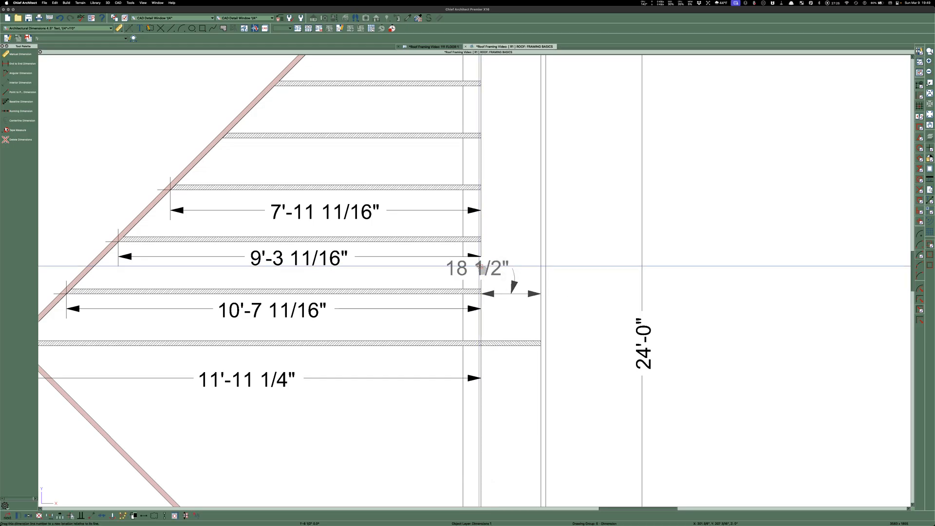
drag(481, 270, 584, 314)
key(Escape)
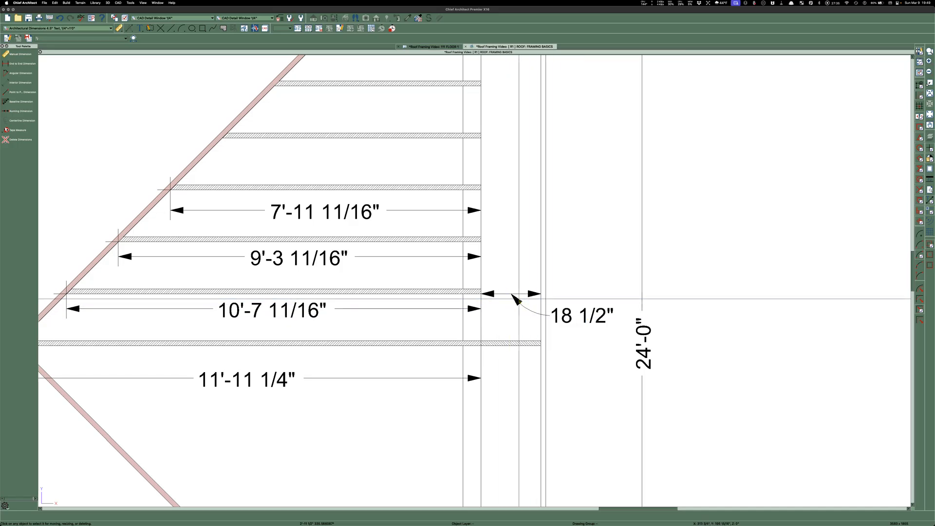
Align the overhang dimension line with the longest jack rafter's dimension line
click(501, 294)
drag(500, 296, 514, 310)
click(610, 257)
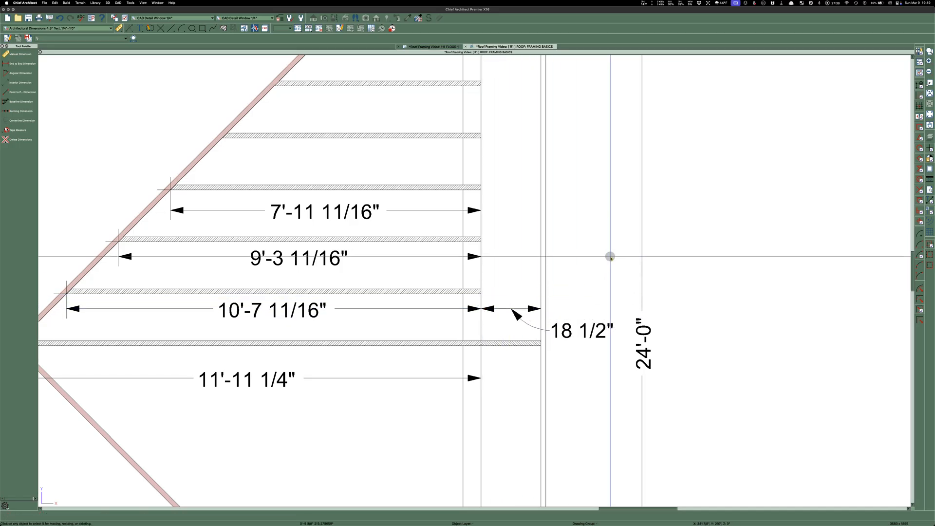
Switch to the CM Pro Calc calculator and solve the common rafter's diagonal from an 11'-11 1/4" run and a 6-inch pitch
scroll(411, 302, down, 2)
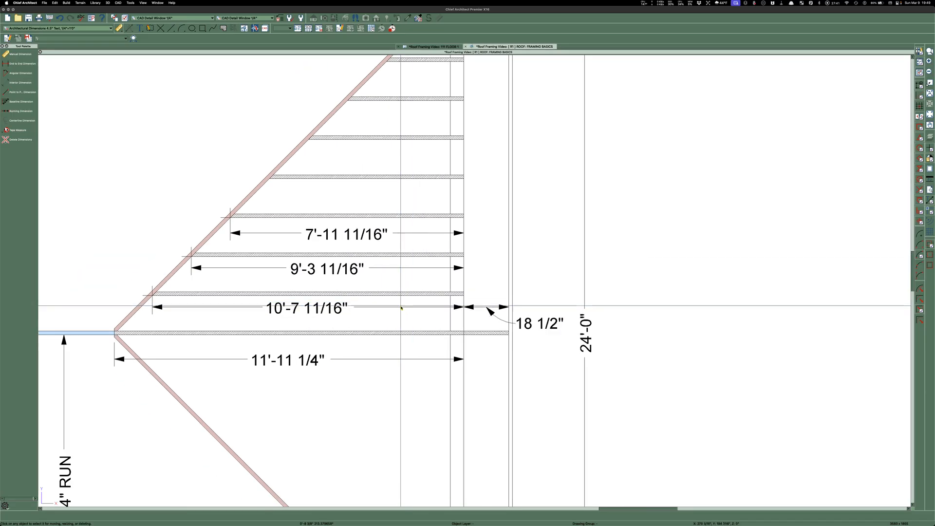
drag(0, 221, 710, 101)
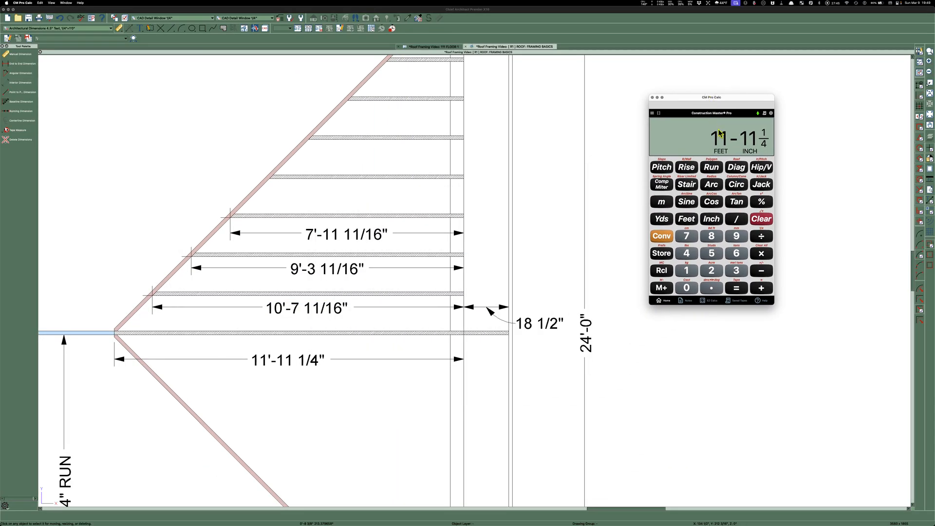
click(711, 168)
click(736, 254)
click(711, 219)
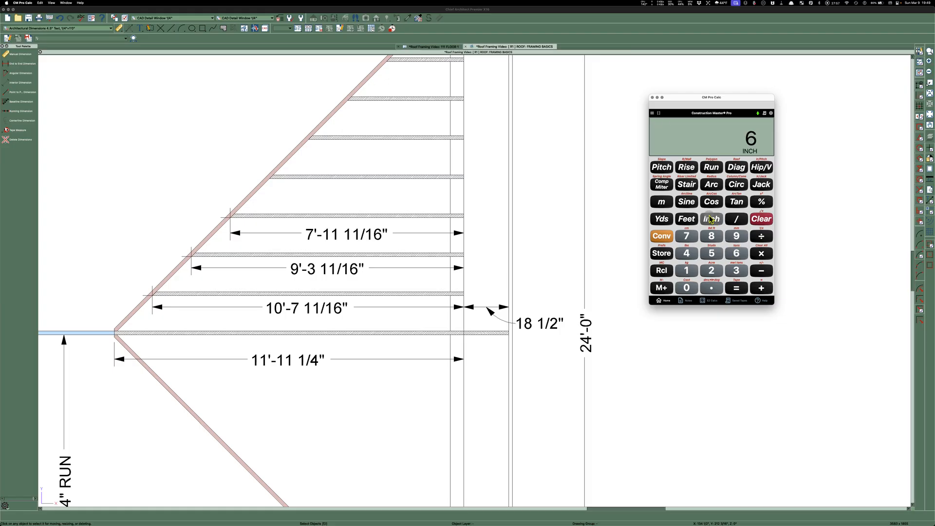
click(662, 167)
click(737, 167)
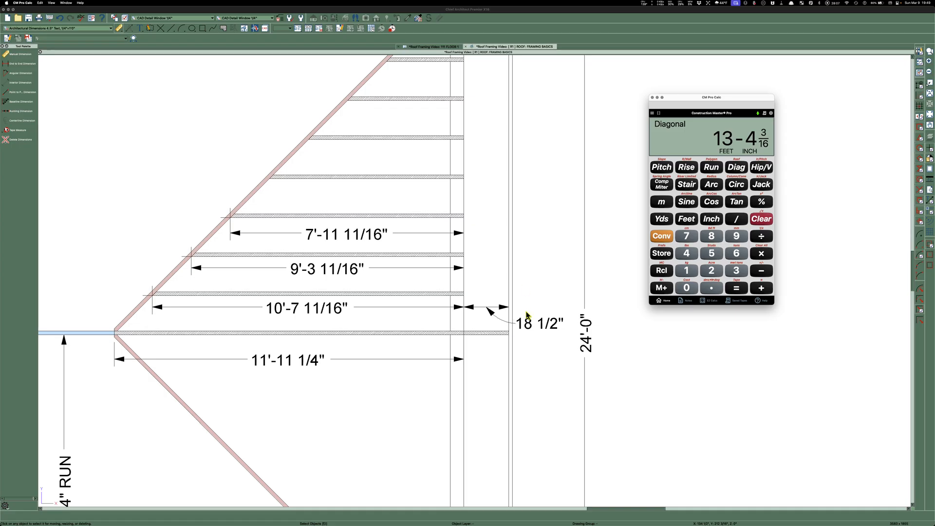
Back in Chief Architect, move the common rafter's run dimension farther below the rafter, and get the calculator window out of the way
scroll(568, 276, down, 2)
click(396, 337)
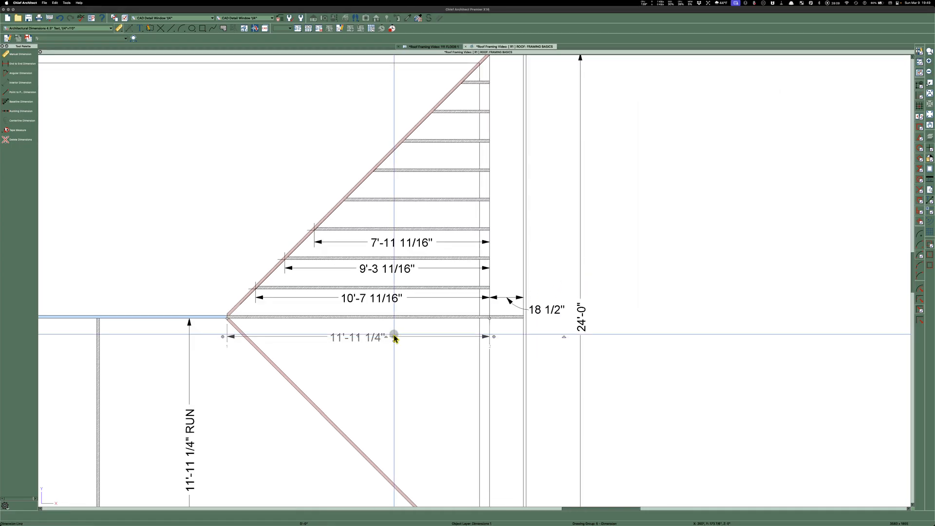
drag(396, 338, 395, 357)
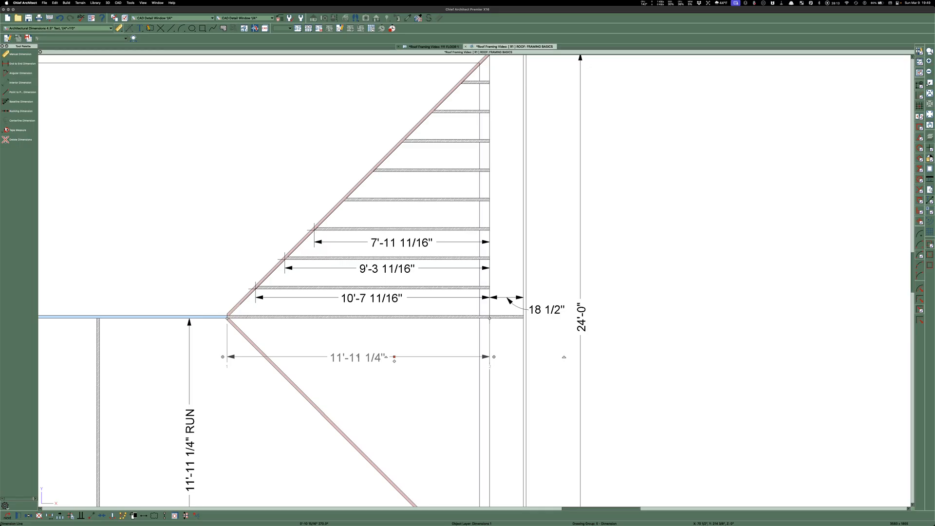
key(super+Tab)
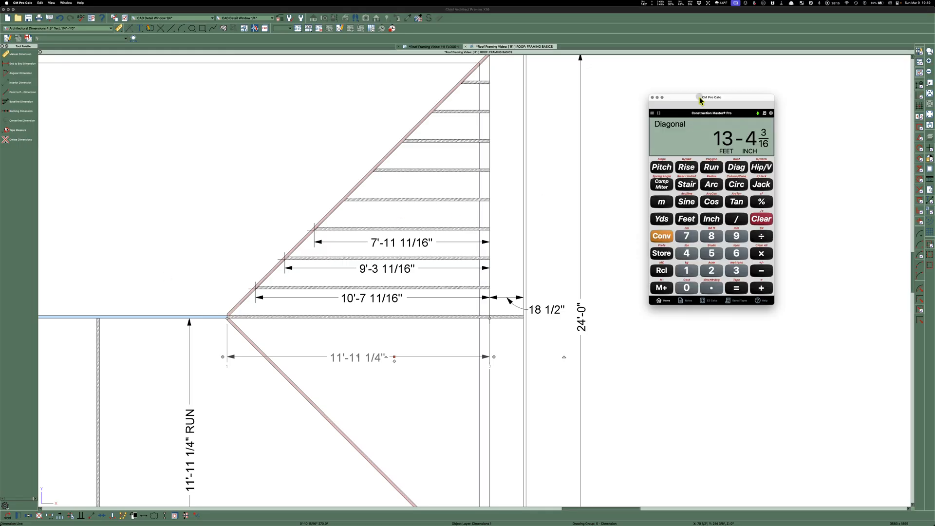
drag(700, 101, 934, 101)
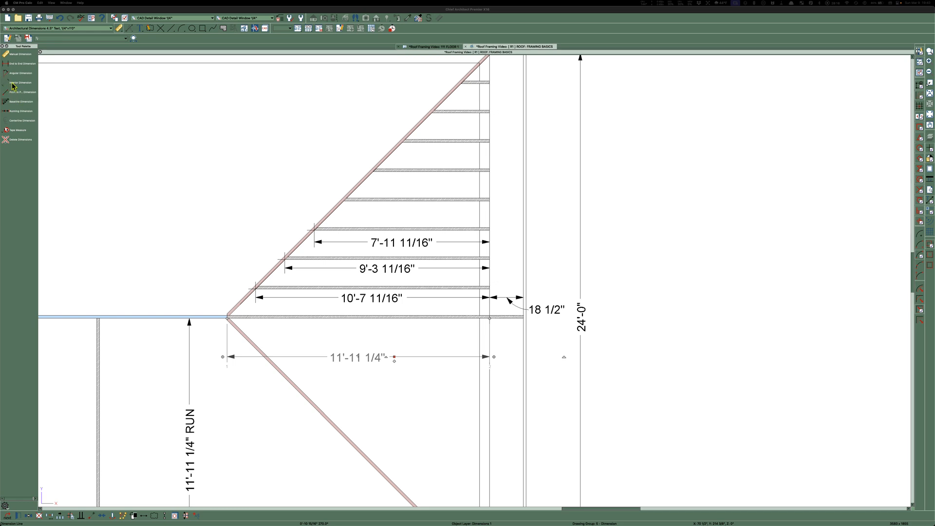
Start a rich text note in the empty area beside the roof plan, with a 3" text height and dark blue text
click(140, 28)
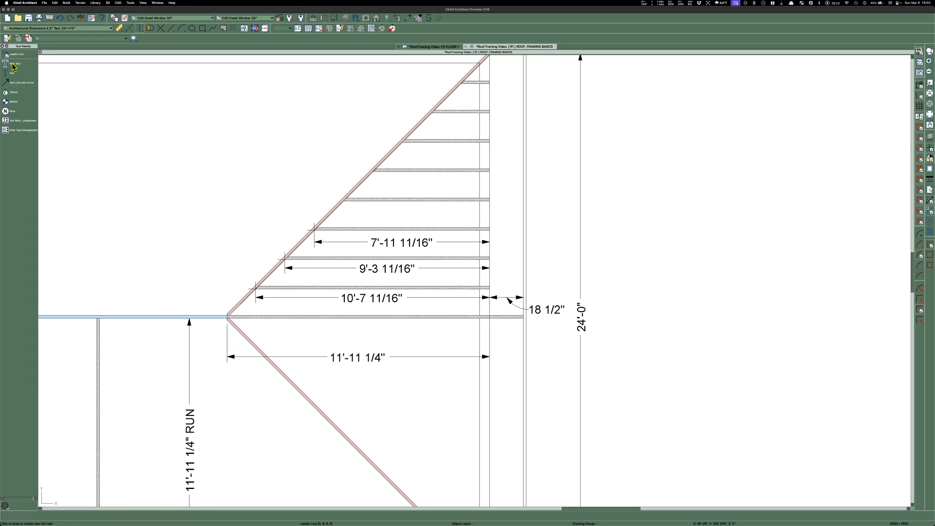
click(12, 64)
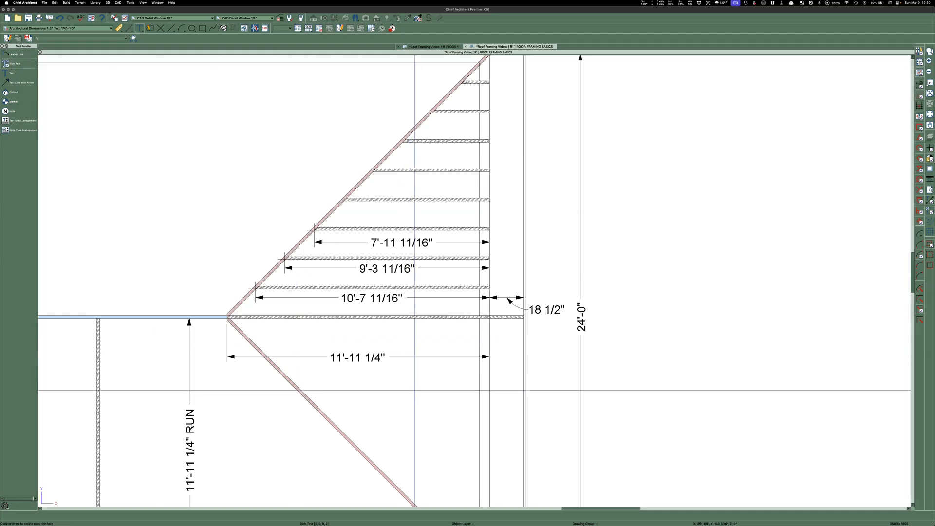
click(642, 224)
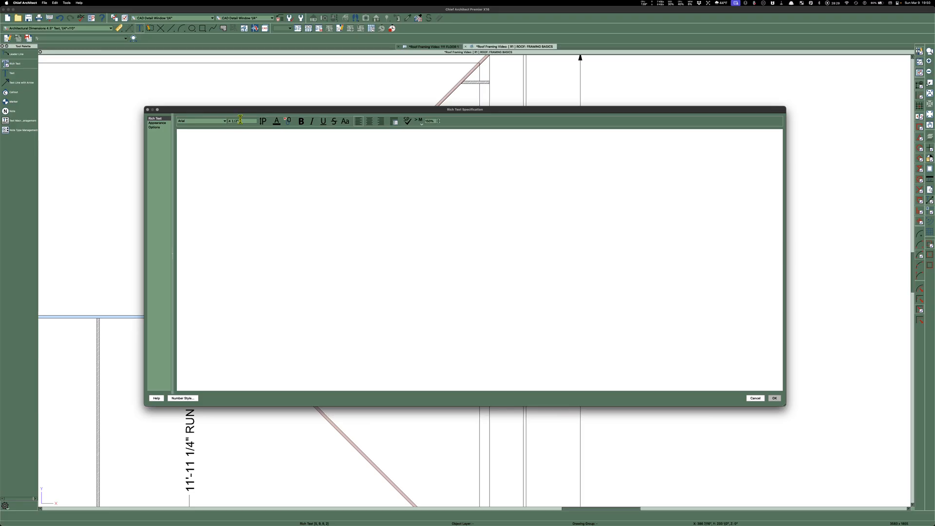
text(3)
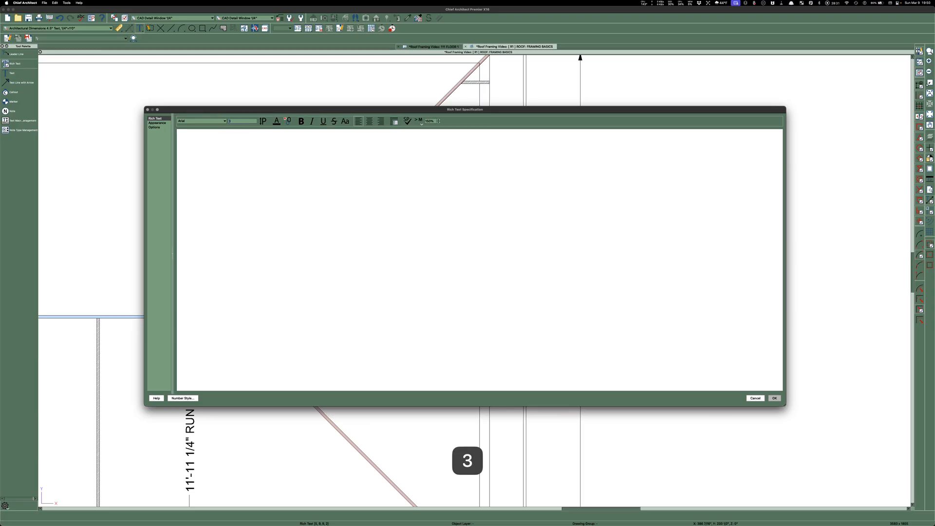
click(281, 123)
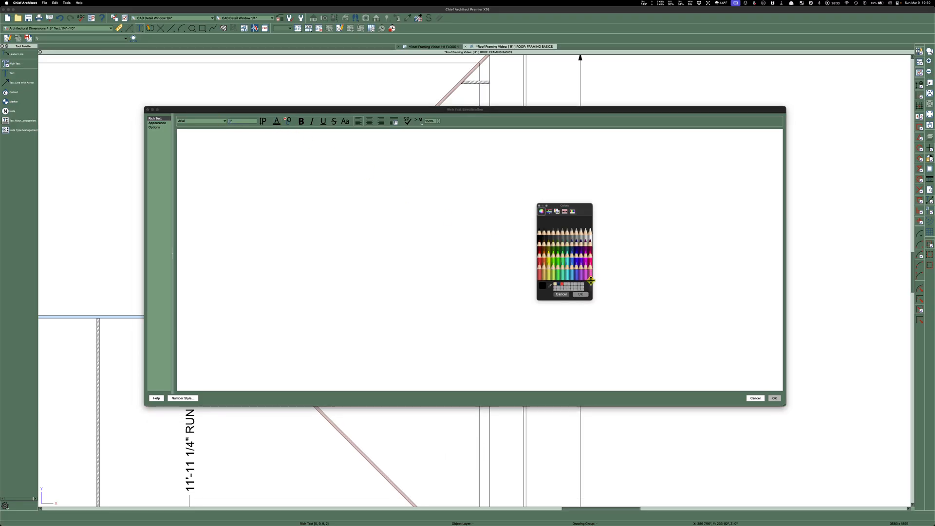
click(576, 258)
click(571, 242)
click(580, 295)
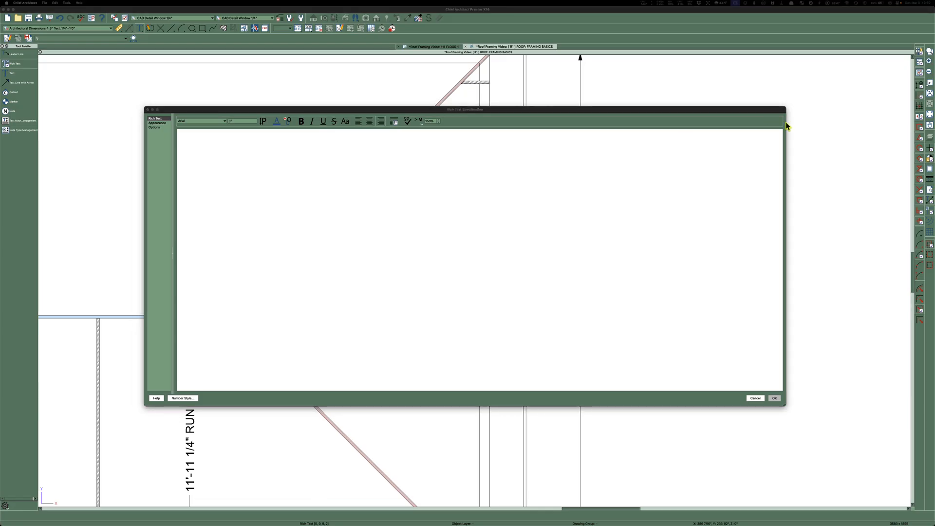
Enter 13-4-3 as the rich text note's content and place the note in the drawing
click(571, 139)
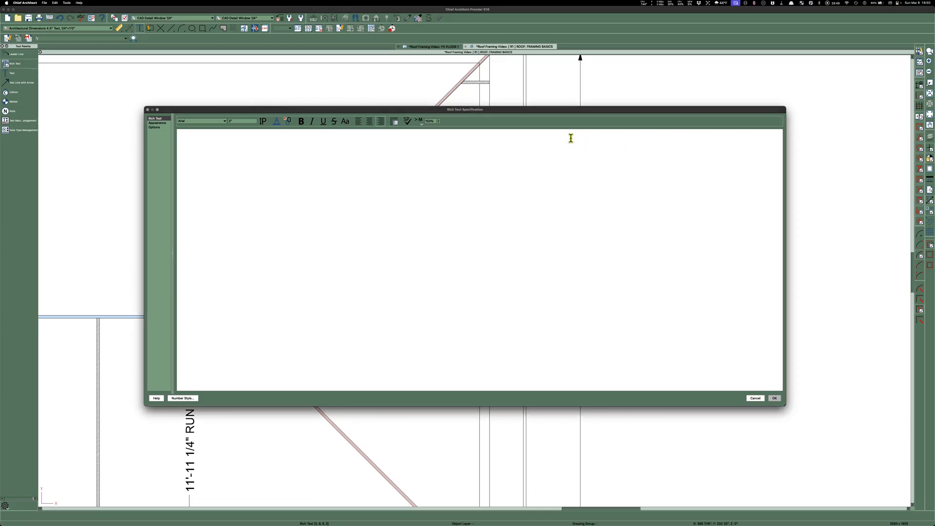
text(13-4-)
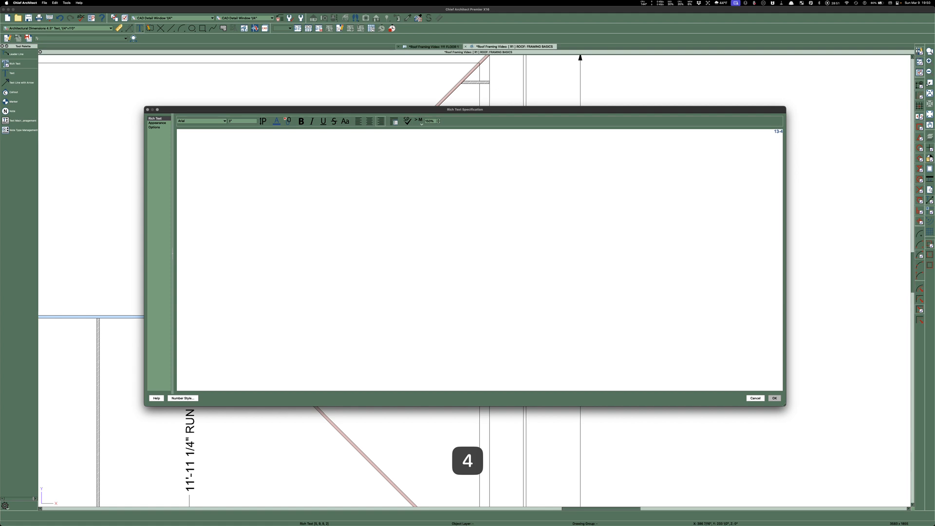
text(3)
click(775, 399)
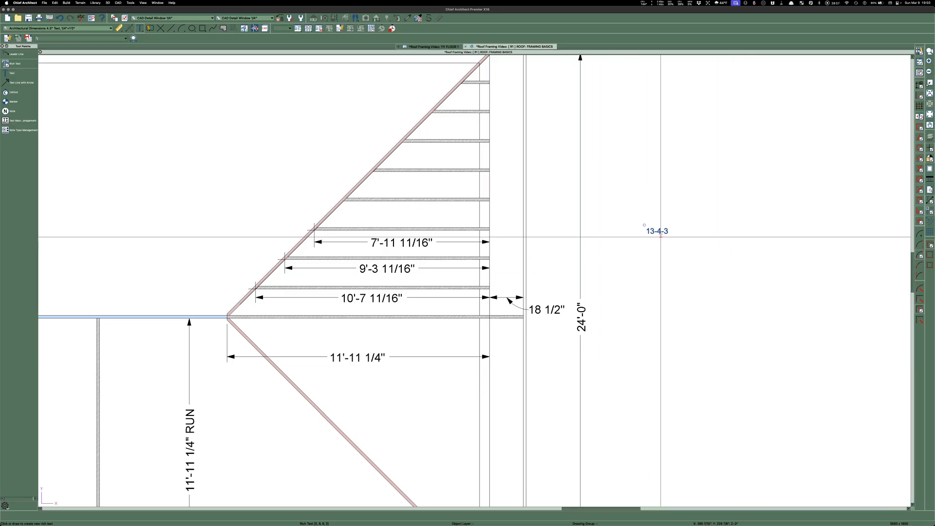
Move the 13-4-3 note directly below the hip-end common rafter, next to the wall's outer face
key(space)
click(659, 232)
mouse_move(657, 231)
mouse_down()
mouse_move(603, 271)
mouse_move(469, 328)
mouse_move(476, 325)
mouse_up()
Turn on a solid white custom-color fill for the 13-4-3 note below the hip-end common rafter
scroll(476, 324, up, 5)
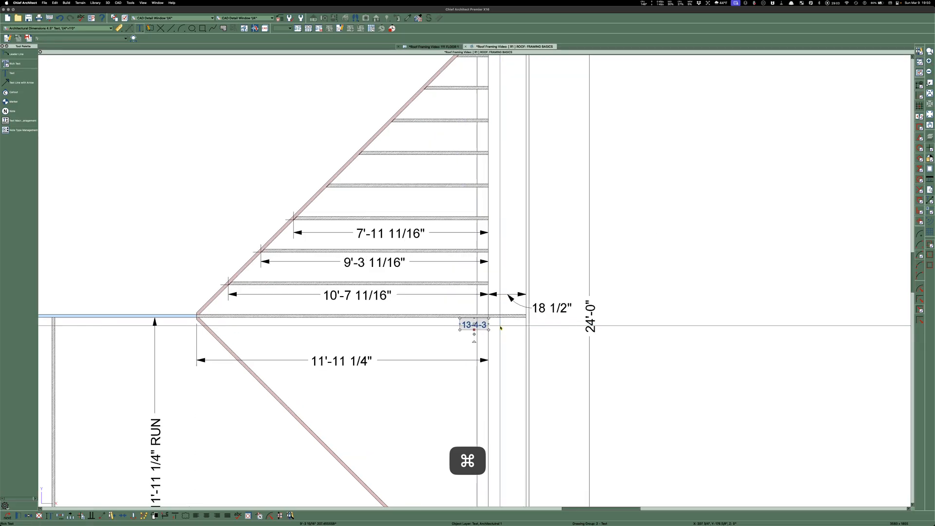
double_click(422, 329)
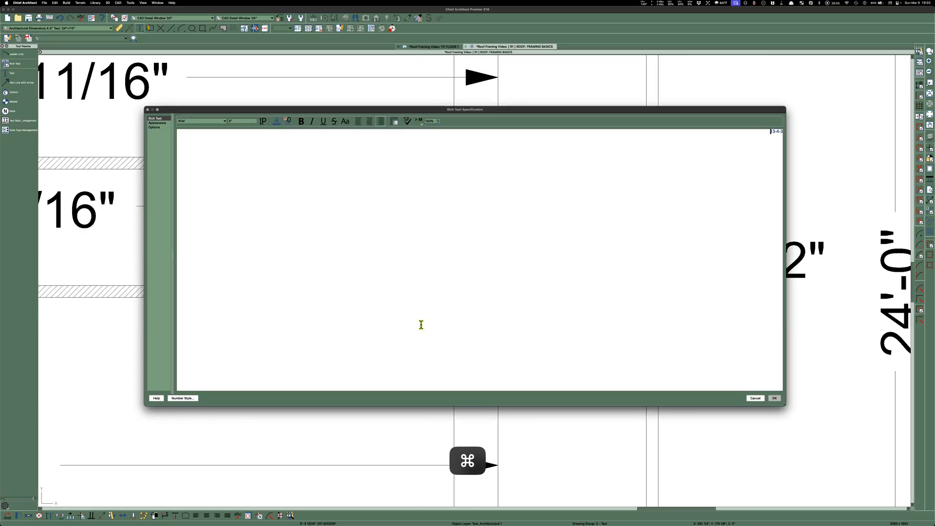
click(154, 123)
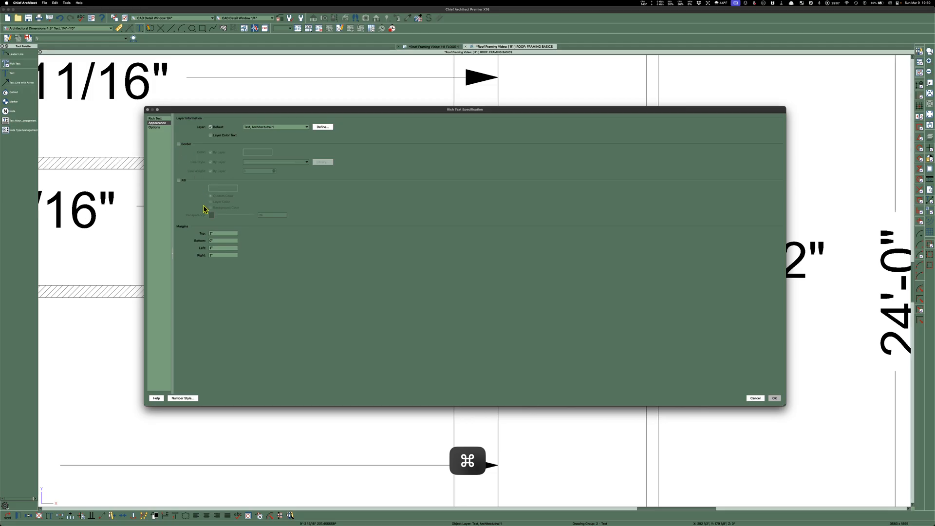
click(774, 400)
scroll(492, 281, up, 3)
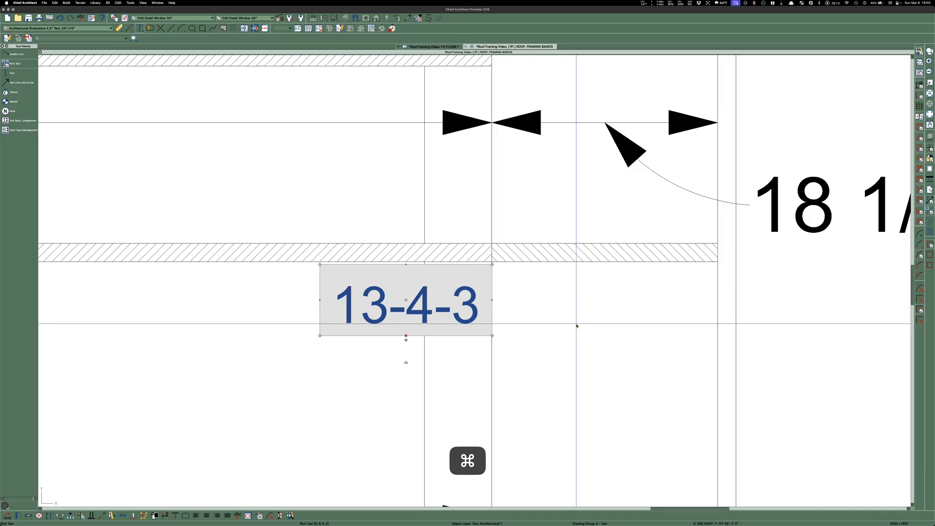
scroll(492, 300, down, 2)
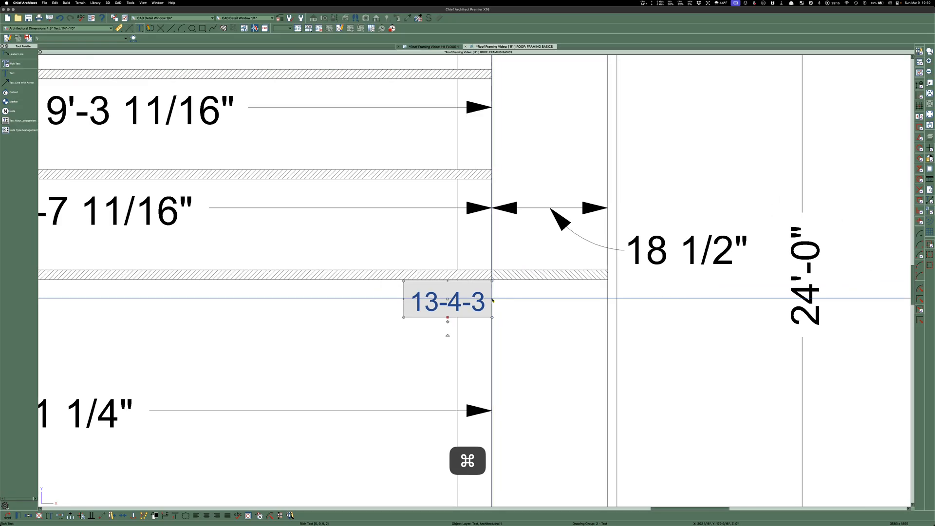
Set all the margins of the 13-4-3 note to 0" so its background fits tightly around the text
double_click(416, 300)
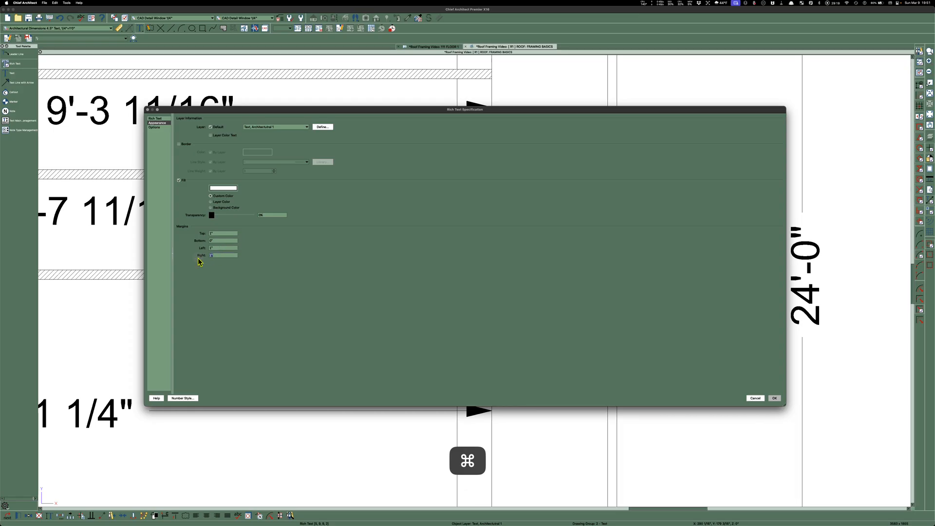
text(0)
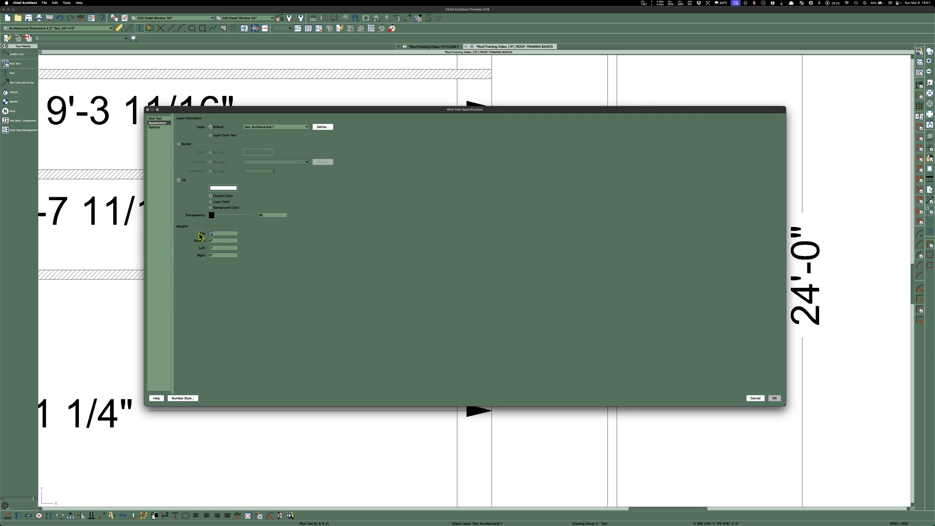
text(1)
key(Tab)
key(Tab)
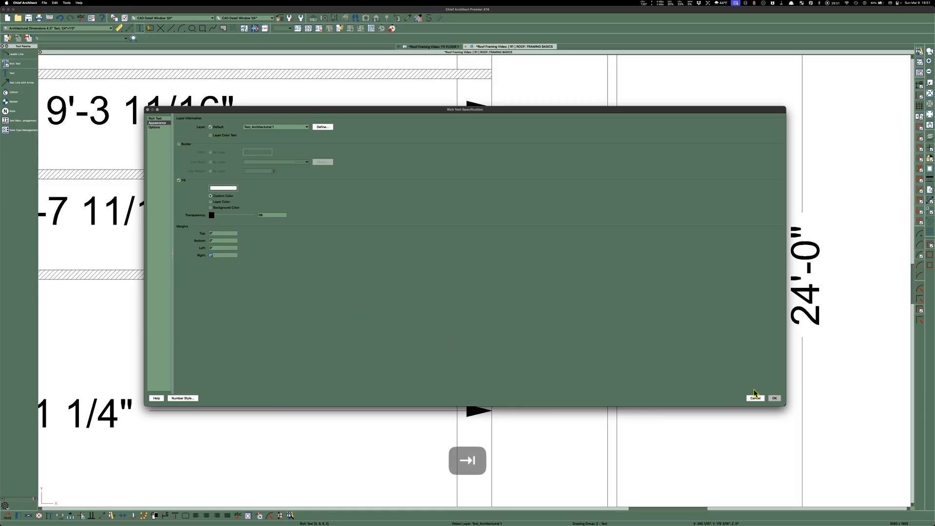
click(775, 400)
scroll(449, 311, up, 3)
key(Escape)
scroll(449, 312, down, 3)
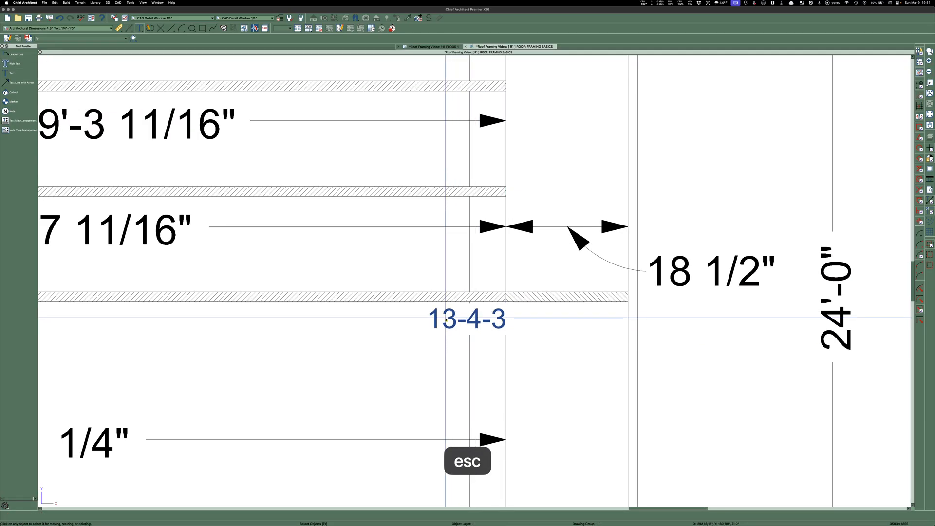
Copy the 13-4-3 note and paste it beside the vertical common rafter, just inside the lower wall
click(467, 298)
scroll(593, 298, down, 2)
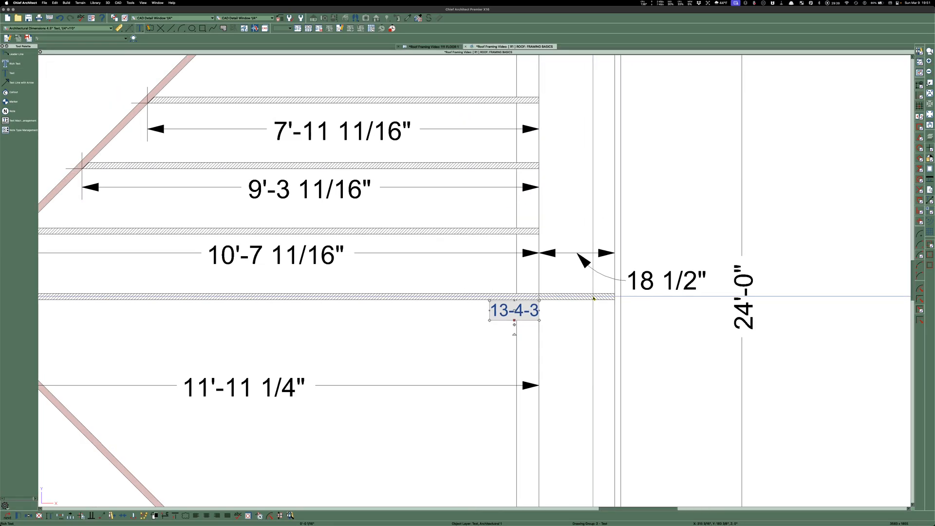
key(super+c)
scroll(594, 298, down, 4)
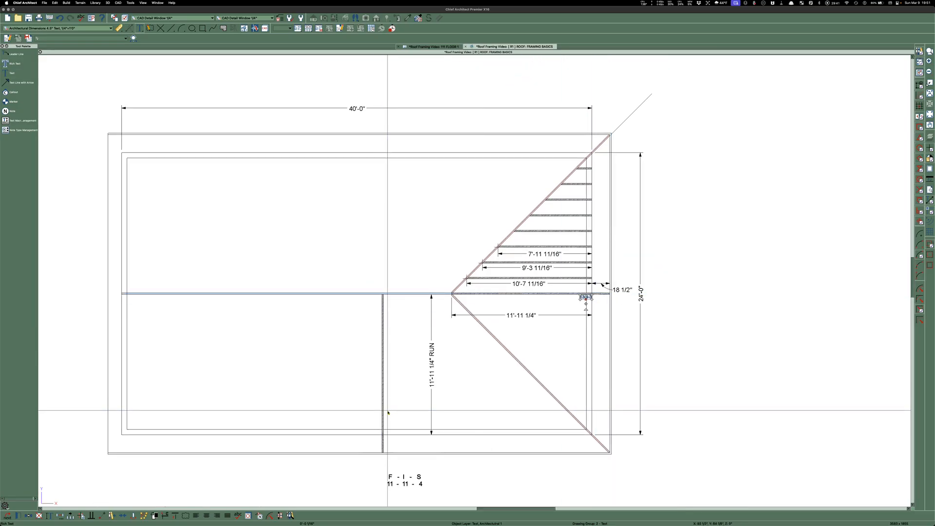
key(super+v)
scroll(370, 411, up, 3)
click(361, 415)
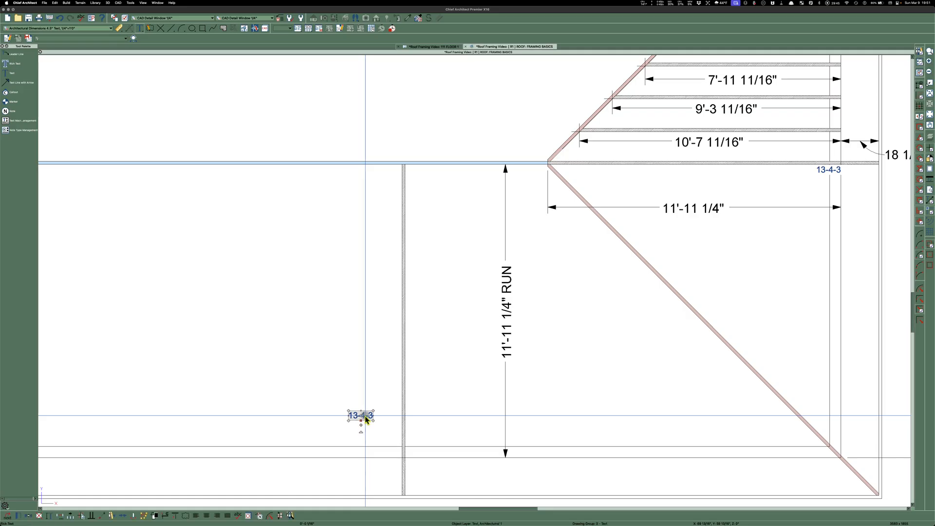
Left-align the text in the copied 13-4-3 note beside the vertical common rafter
double_click(364, 416)
click(157, 119)
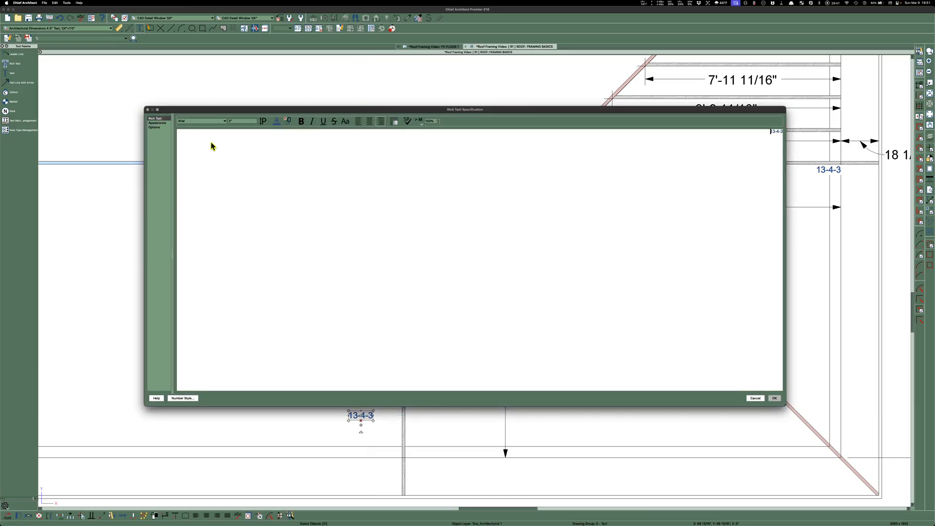
click(358, 122)
click(778, 400)
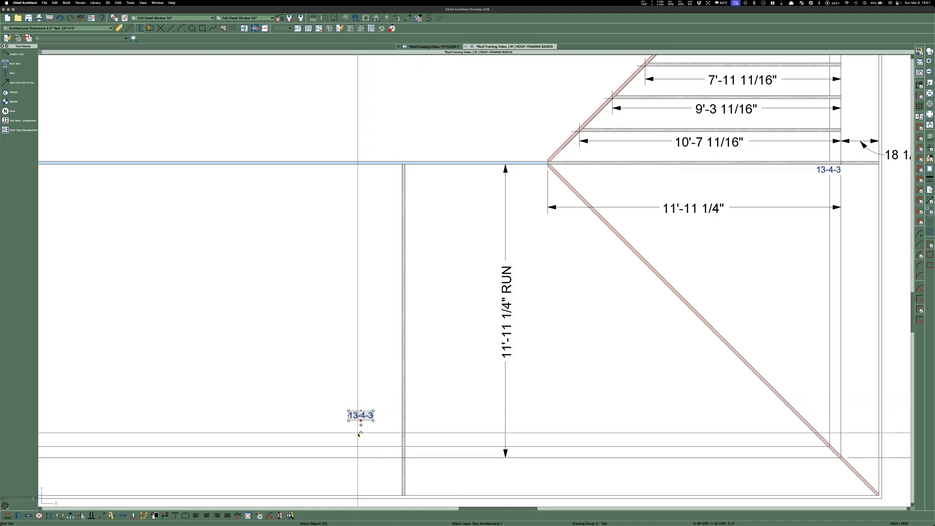
Rotate the copied 13-4-3 label to read vertically and place it alongside the vertical common rafter, near its wall end
drag(361, 432, 410, 443)
key(Escape)
scroll(466, 437, down, 3)
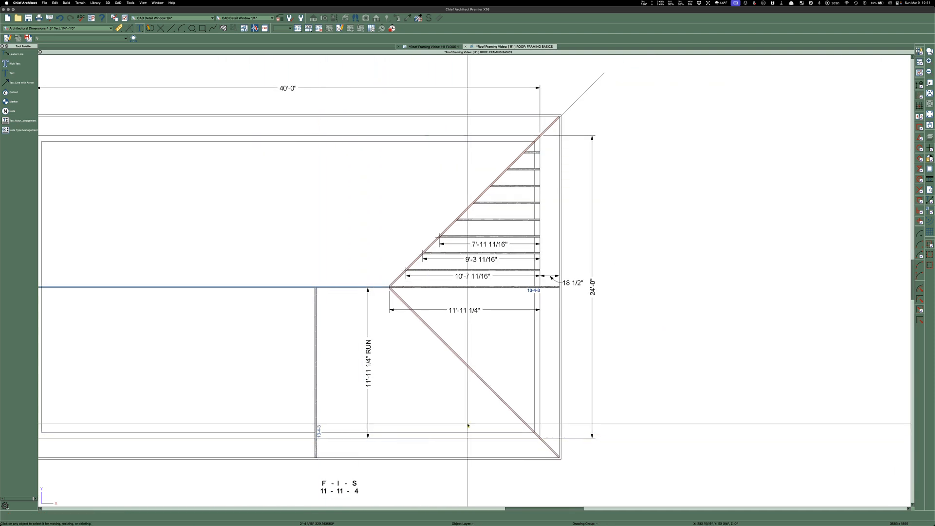
Switch to the Construction Master Pro calculator, bring it beside the roof plan and clear its previous result
scroll(623, 302, up, 2)
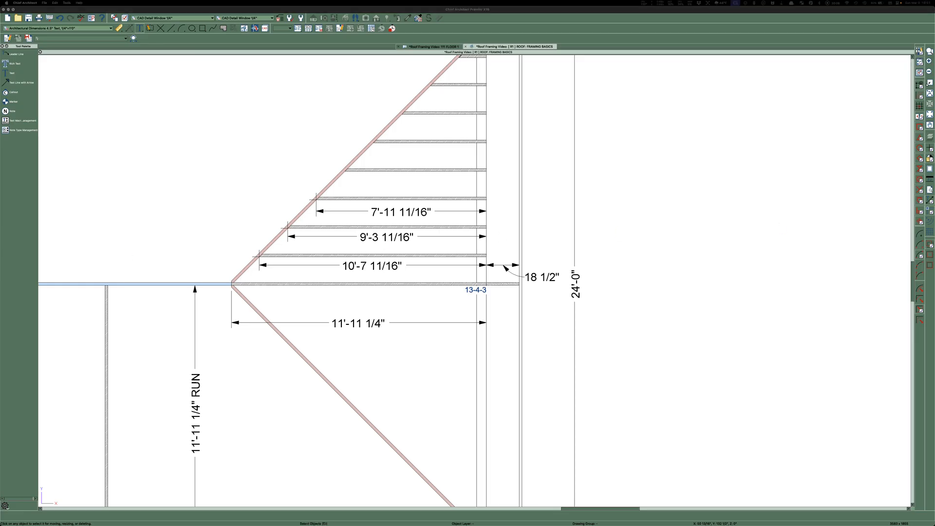
drag(934, 148, 865, 145)
click(669, 88)
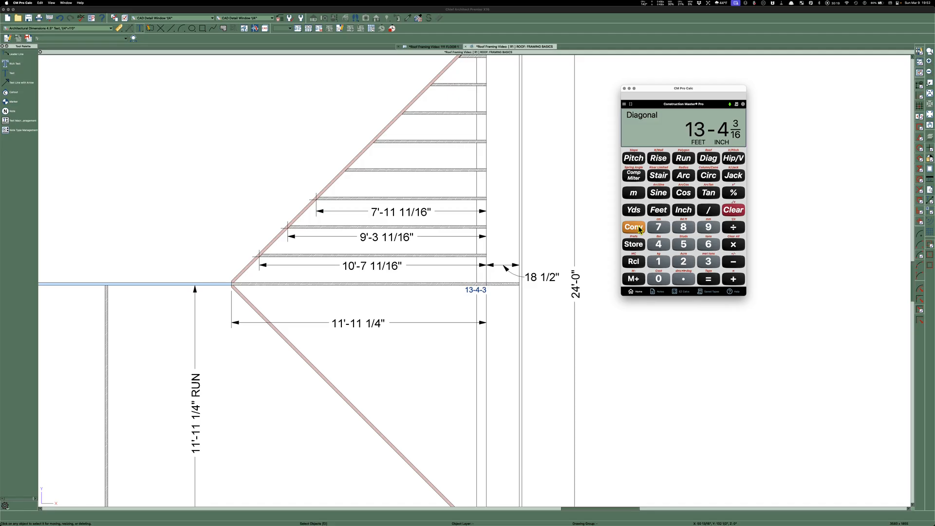
click(733, 209)
click(733, 210)
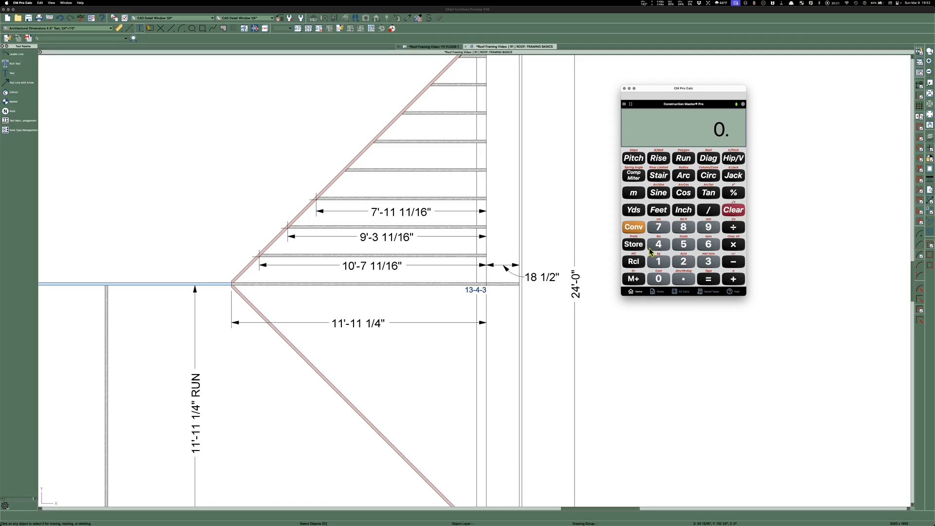
Calculate the overhang's diagonal length from a run of 18 1/2 inches and a pitch of 6
click(658, 261)
click(683, 227)
click(684, 209)
click(657, 265)
click(708, 210)
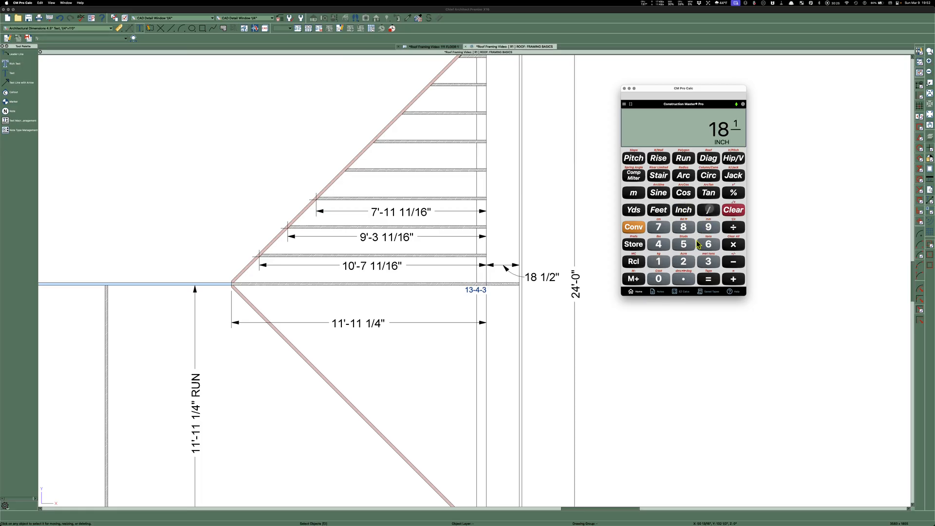
click(684, 263)
click(689, 162)
click(708, 244)
click(632, 159)
click(710, 160)
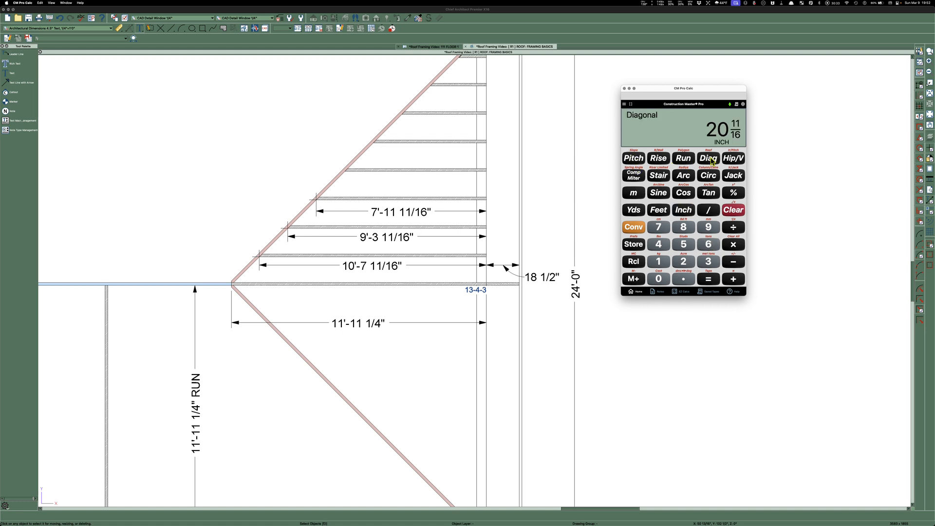
Copy the 13-4-3 label under the horizontal common rafter in Chief Architect and paste it in the empty area beyond the 24'-0" dimension
click(470, 292)
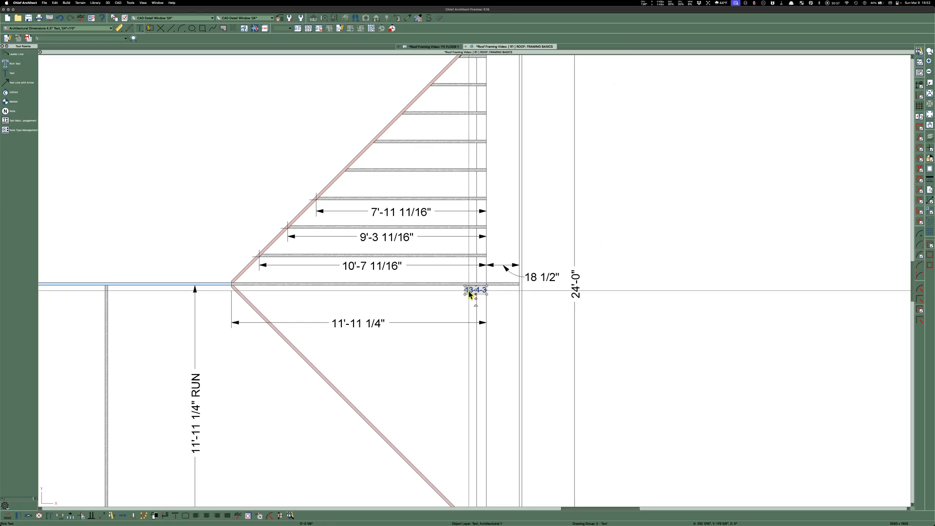
key(super+c)
key(super+v)
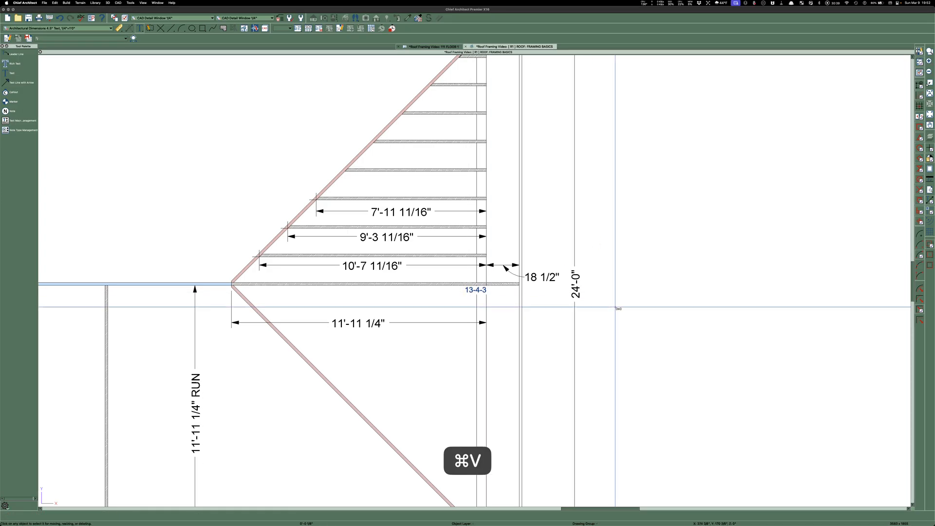
scroll(647, 295, up, 3)
scroll(646, 297, up, 2)
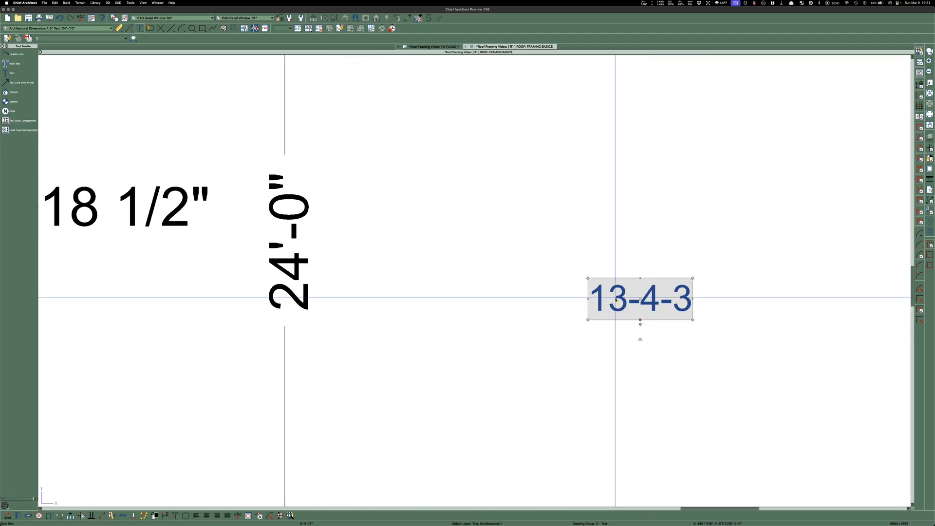
Change the text of the pasted label to 1-8-11
double_click(615, 297)
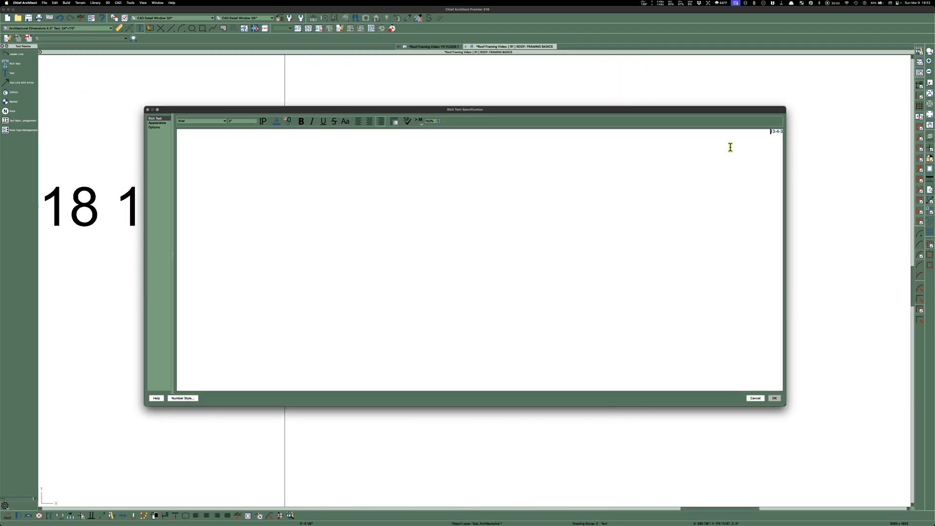
key(Right)
key(Delete)
key(Delete)
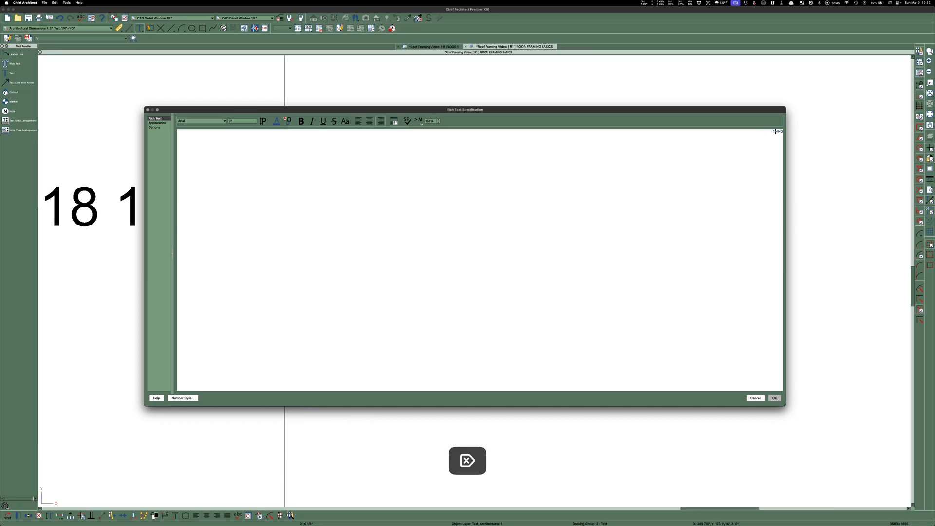
text(-)
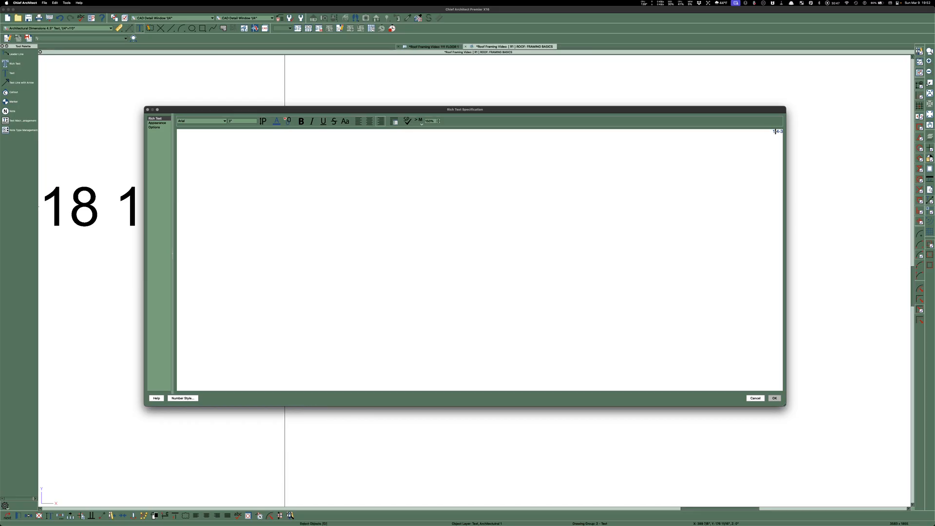
key(Right)
key(BackSpace)
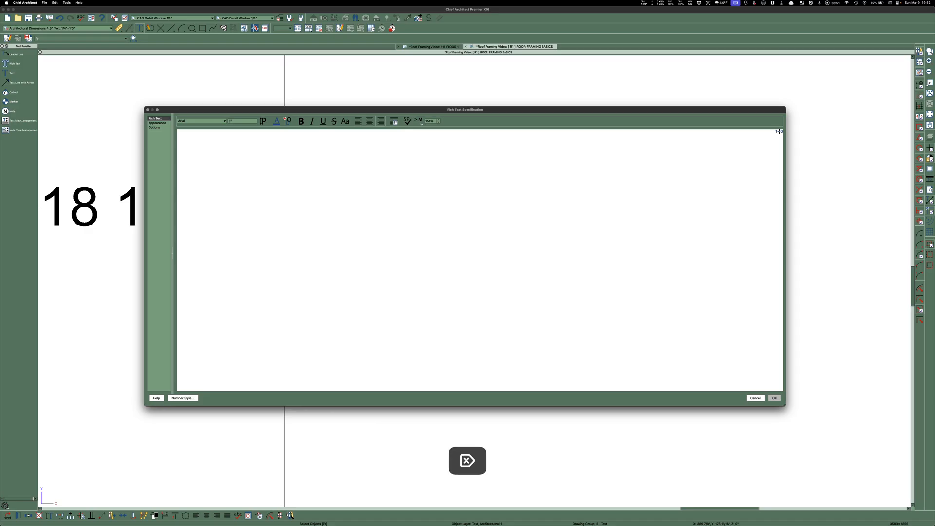
text(8-)
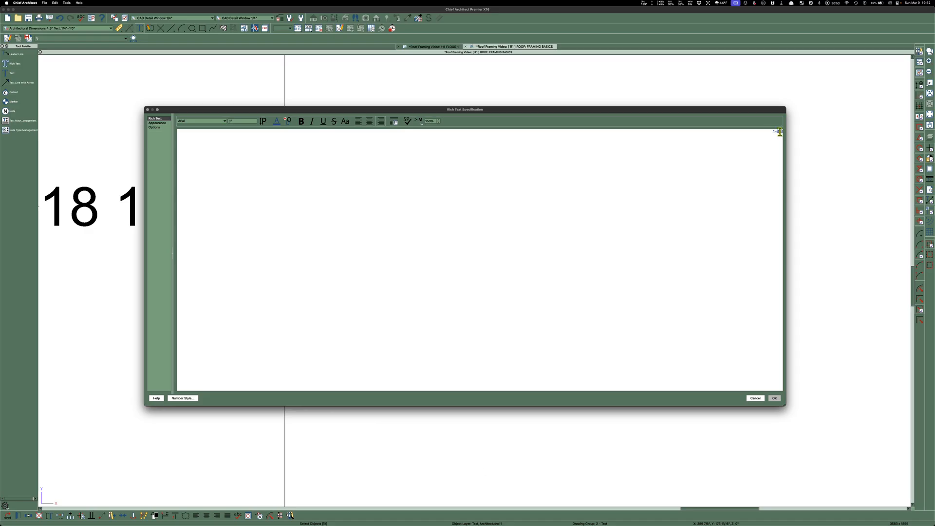
text(11)
click(774, 398)
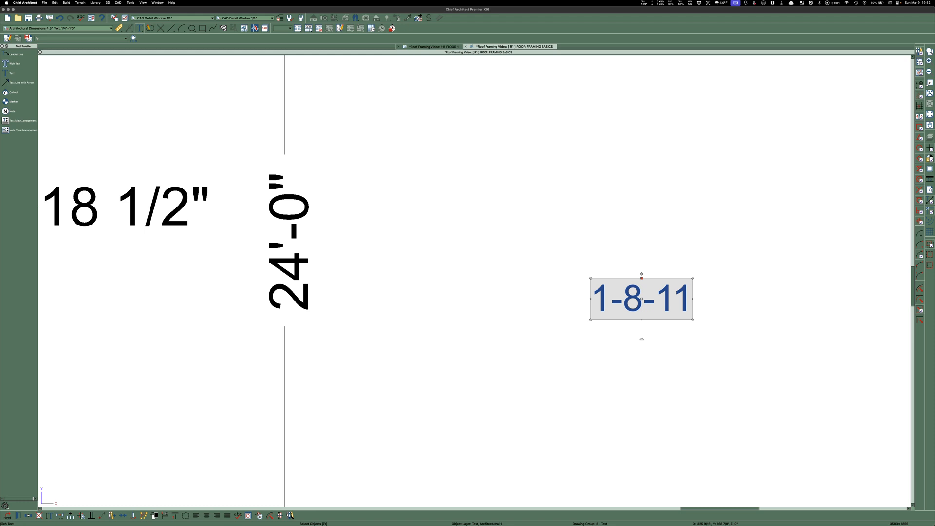
Convert the calculator's diagonal result to feet and inches, and clear the calculator window off the drawing
key(super+Tab)
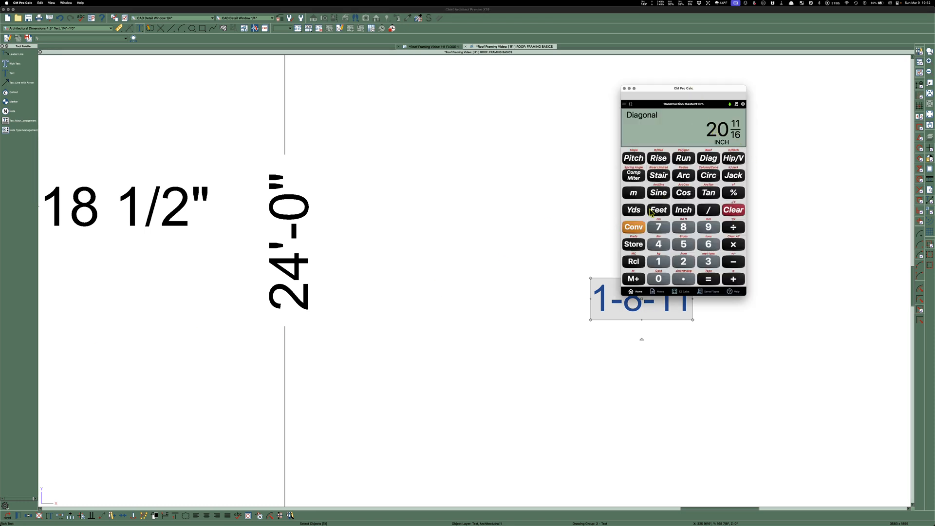
click(635, 227)
click(659, 210)
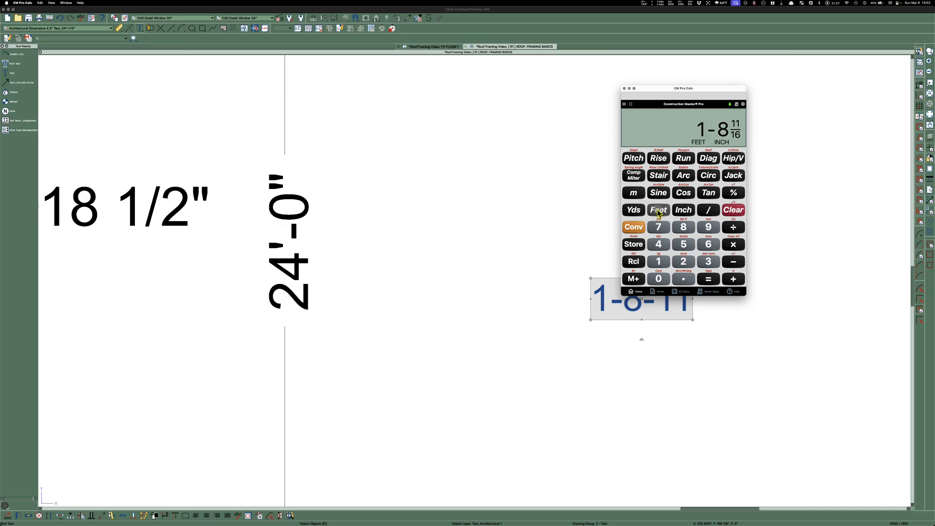
drag(687, 91, 934, 105)
Move the 1-8-11 label by its upper corner to the lower corner of the horizontal common rafter's overhang end
scroll(763, 277, down, 4)
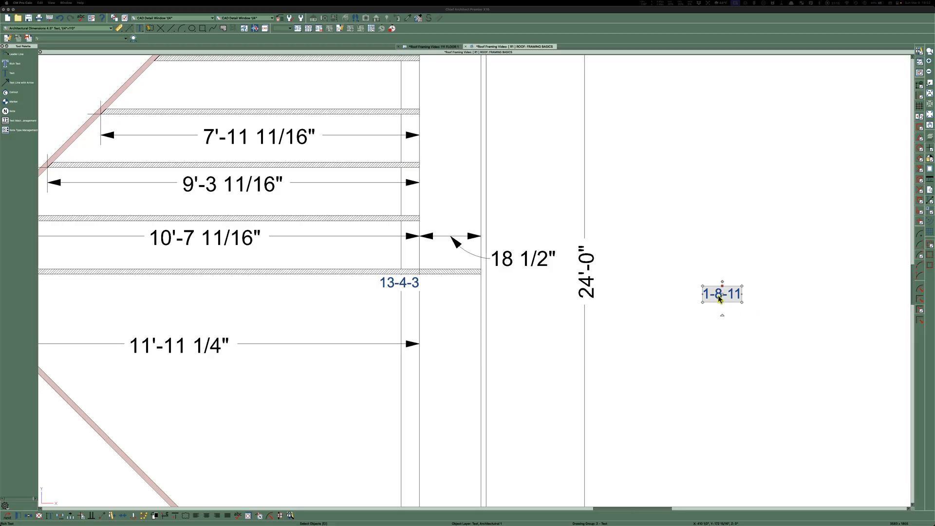
key(m)
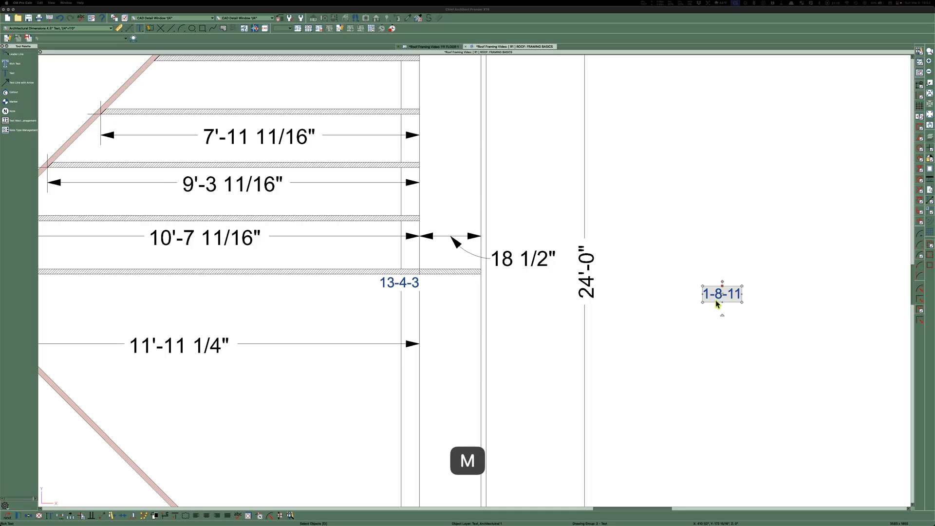
click(725, 295)
key(m)
click(741, 286)
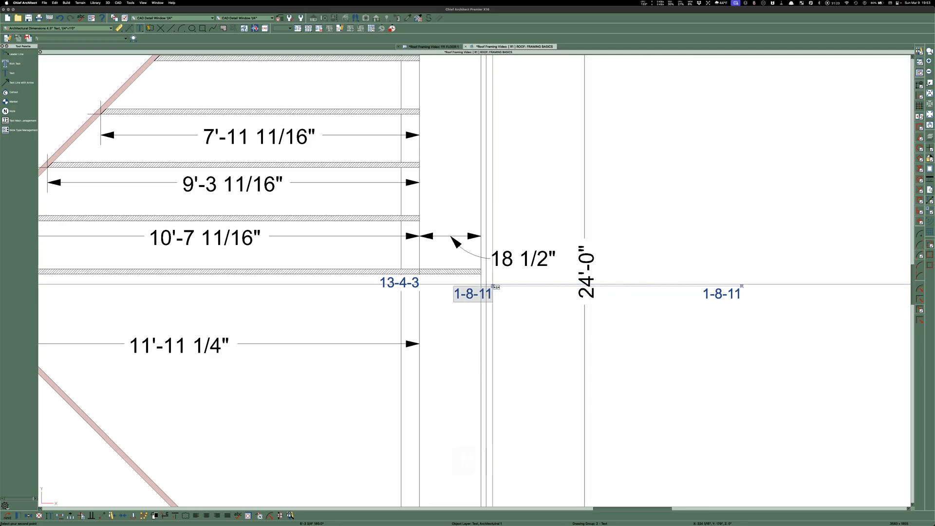
scroll(489, 284, up, 3)
click(476, 267)
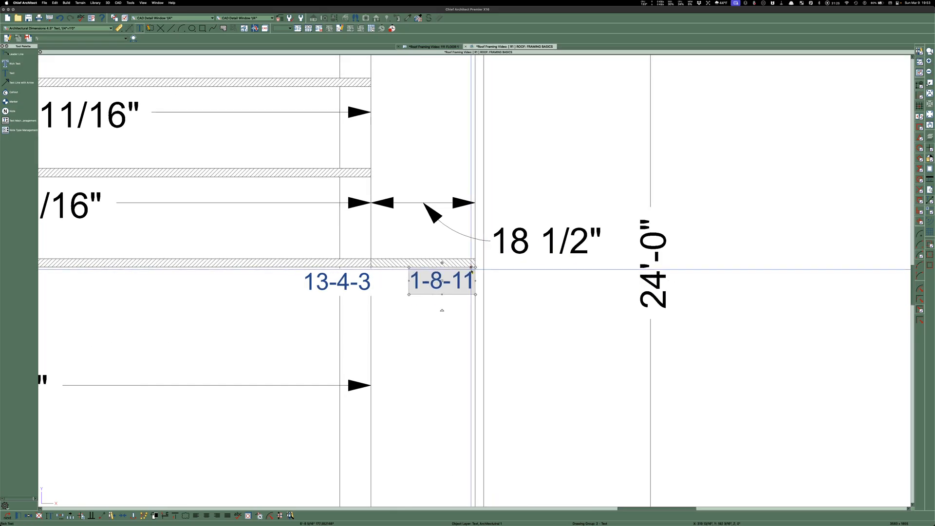
scroll(441, 297, up, 2)
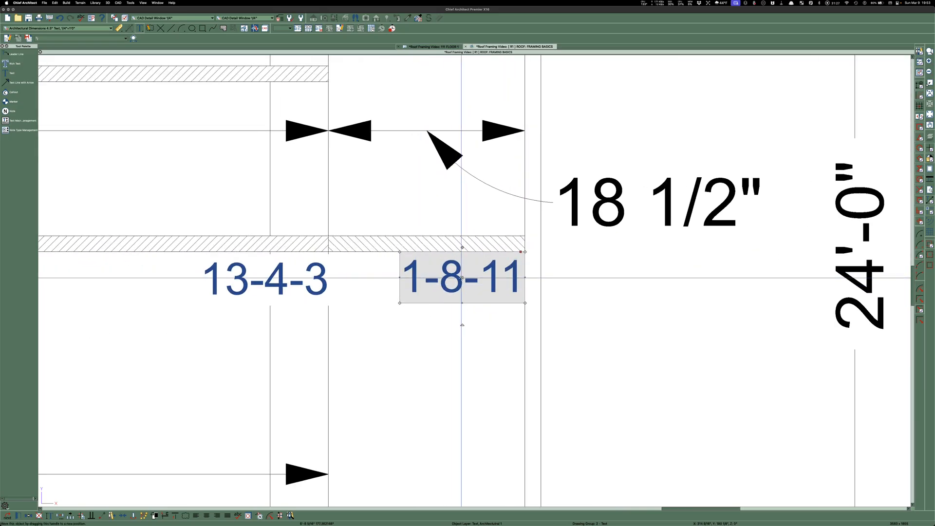
Move the 13-4-3 label by its upper corner into line with the outer wall line below the horizontal rafter
click(315, 281)
key(m)
click(329, 254)
click(327, 254)
key(Escape)
scroll(665, 297, down, 1)
scroll(664, 297, down, 2)
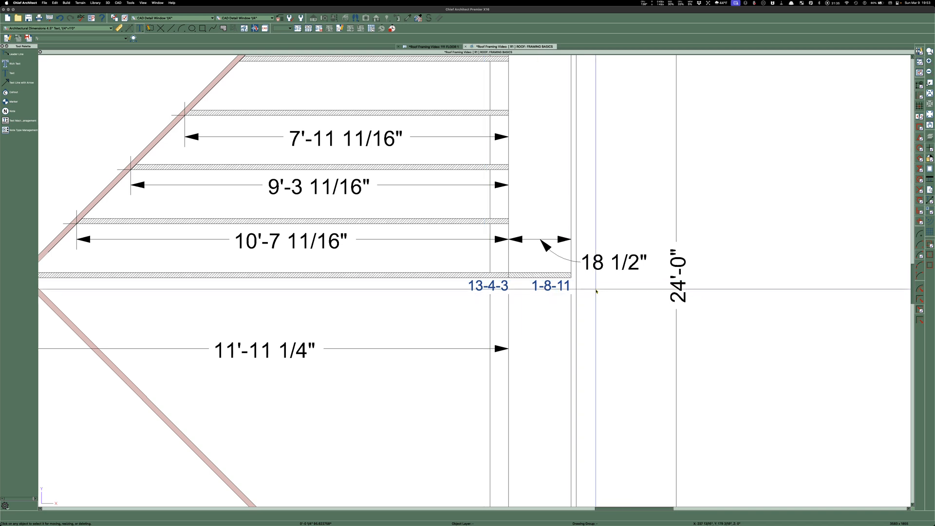
Recolour the text of the 1-8-11 overhang label dark red
scroll(474, 287, down, 2)
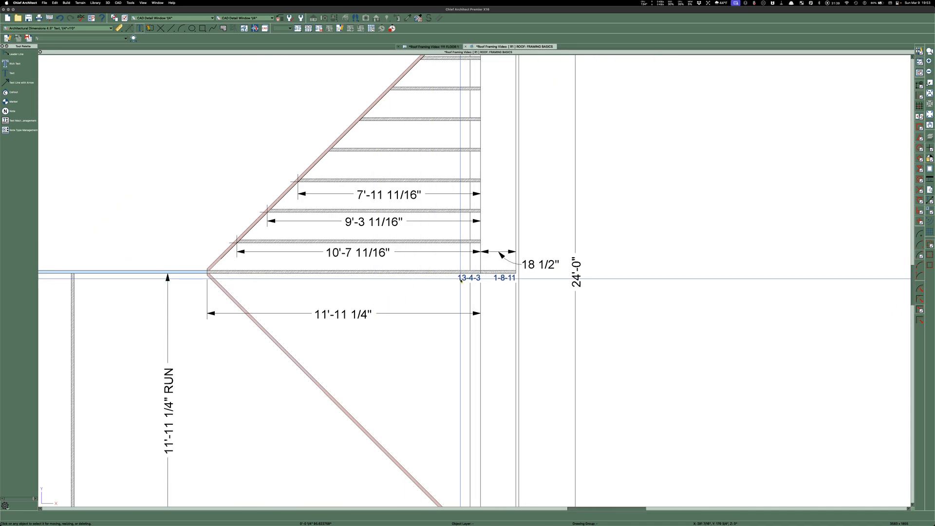
double_click(504, 278)
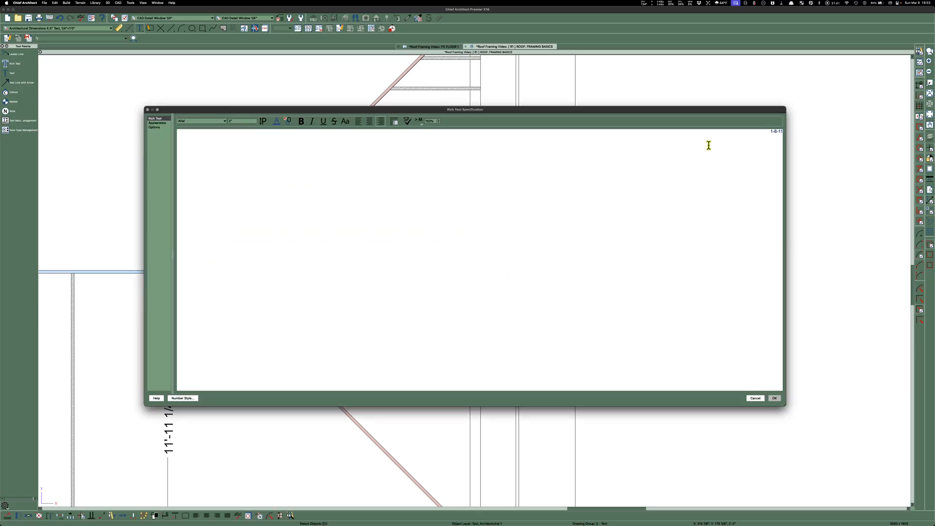
click(275, 121)
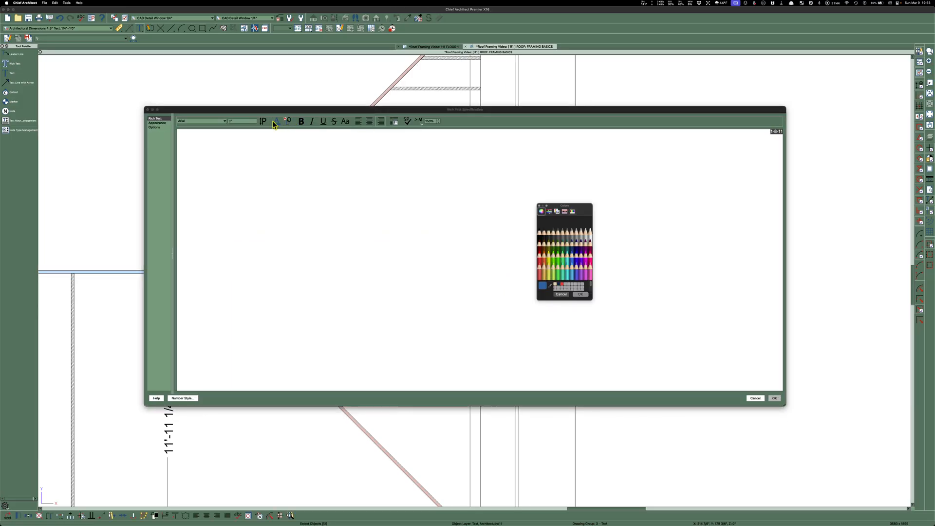
click(540, 250)
click(580, 294)
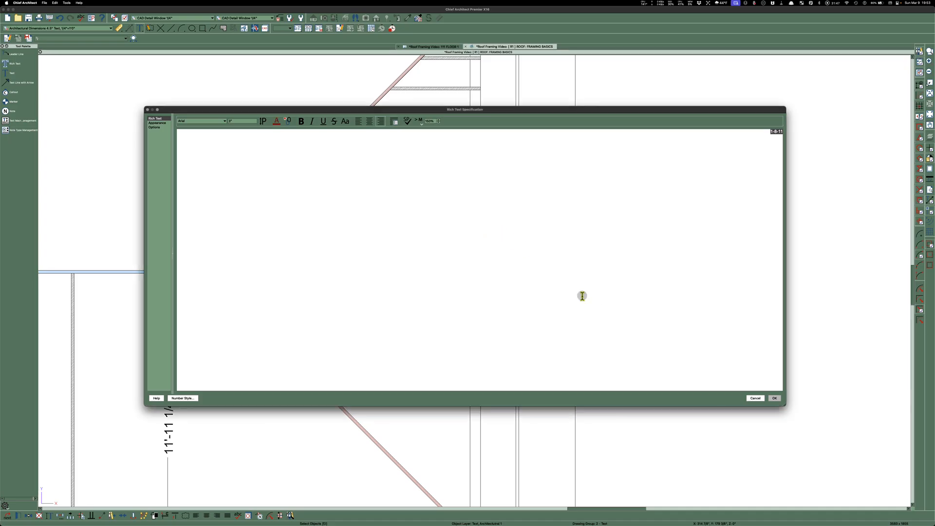
click(774, 398)
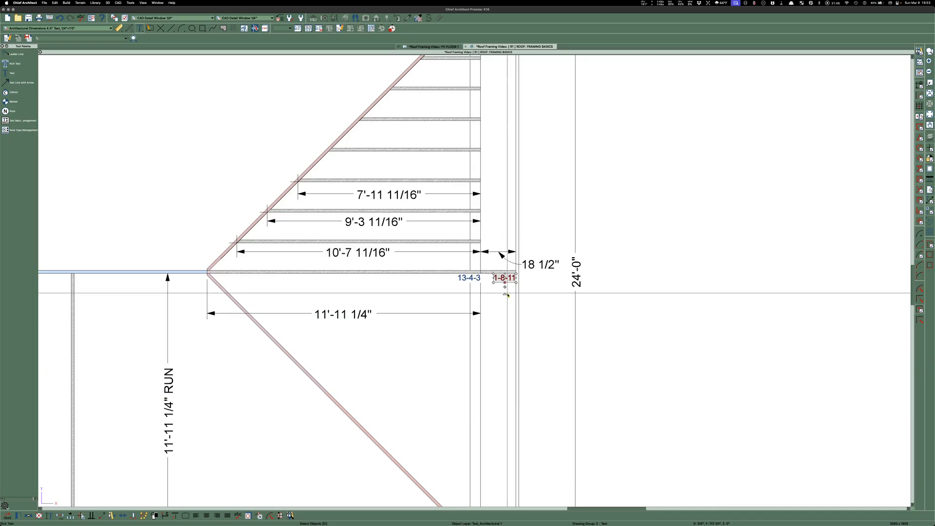
Clear the calculator window away from the hip end of the plan and return to the Chief Architect drawing
scroll(517, 287, up, 2)
scroll(517, 286, down, 3)
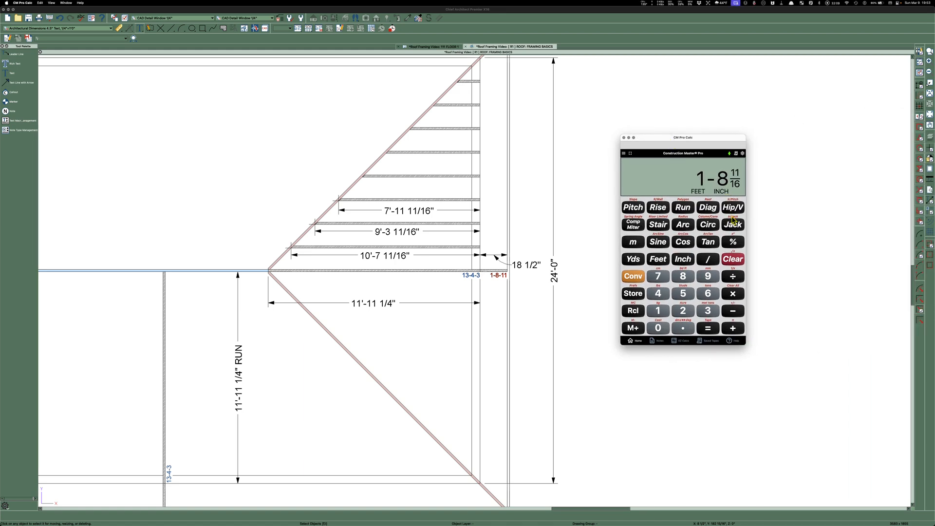
scroll(585, 375, down, 1)
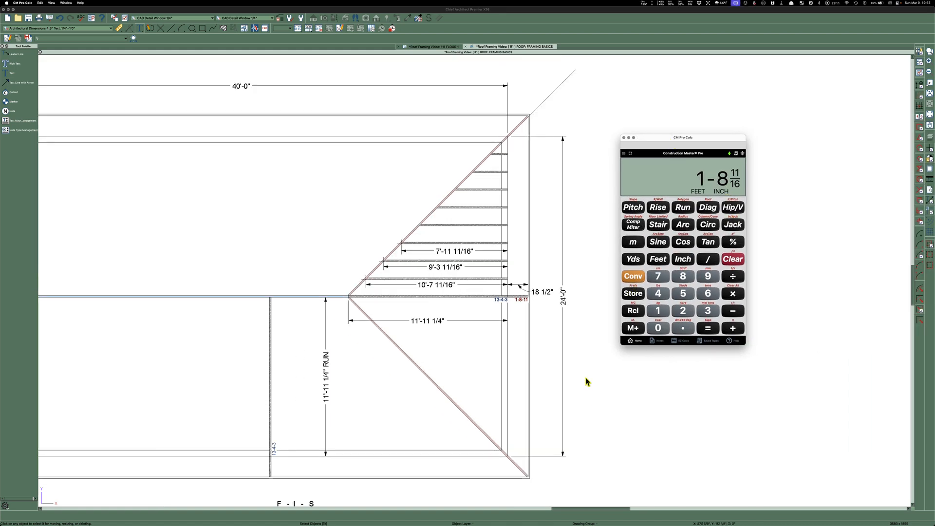
scroll(356, 304, up, 2)
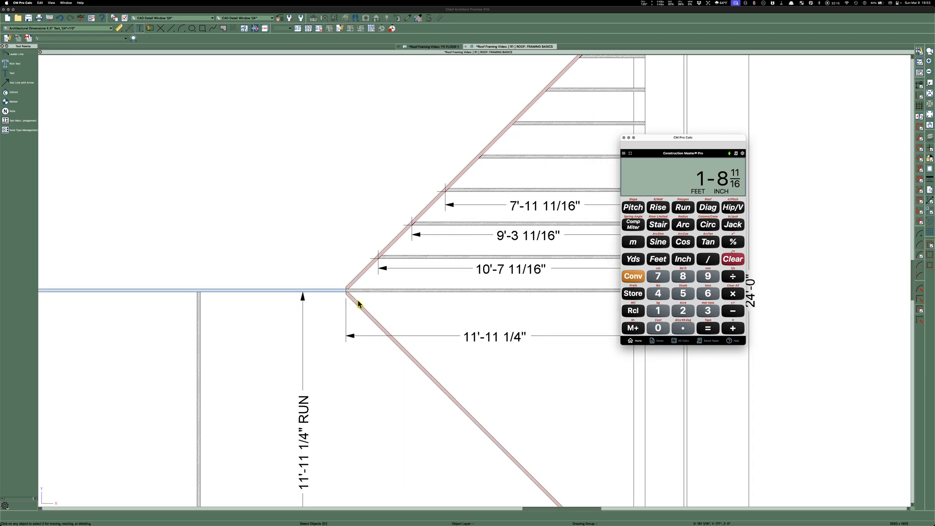
drag(687, 142, 4, 229)
click(503, 12)
Add a point-to-point dimension along the upper hip rafter, from the ridge end to the outer wall corner
scroll(334, 291, up, 2)
key(5)
key(2)
key(4)
key(8)
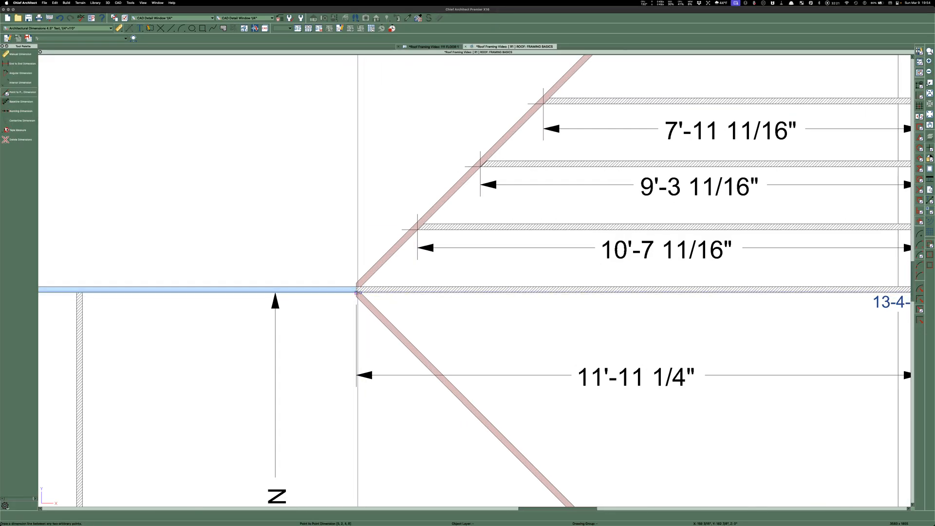
click(356, 288)
scroll(357, 288, down, 3)
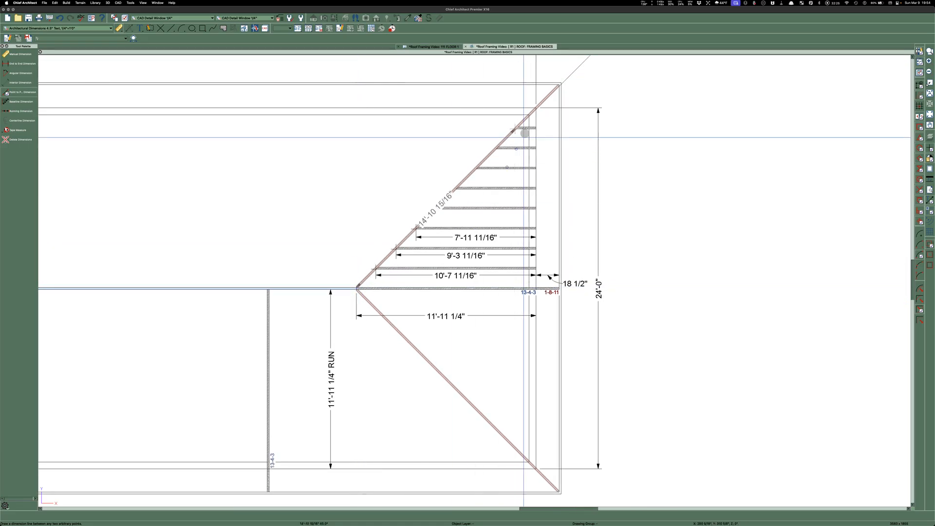
scroll(524, 133, up, 5)
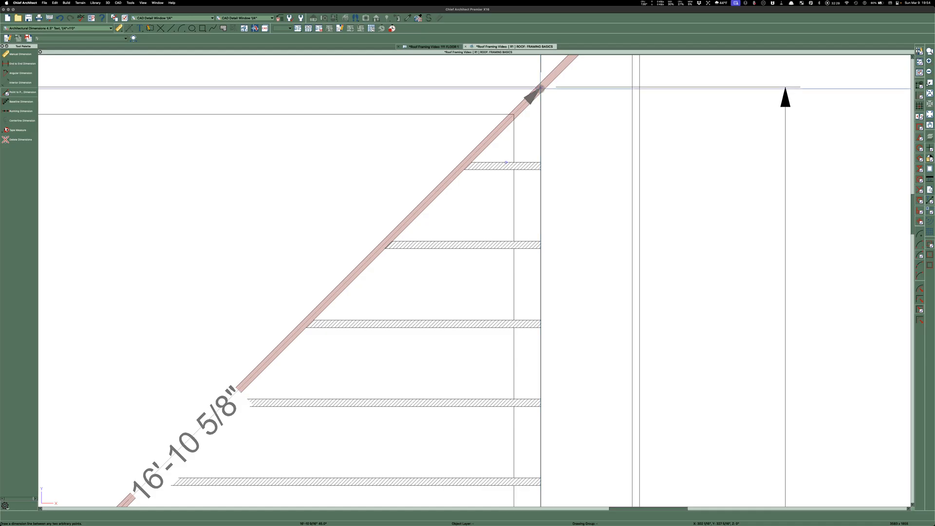
click(540, 89)
scroll(381, 211, down, 3)
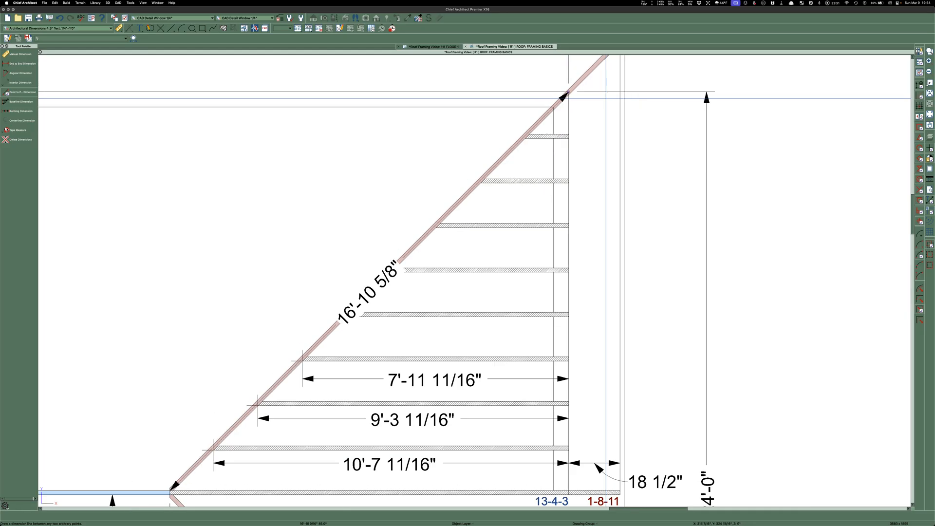
Offset the hip rafter's diagonal dimension line outward so it sits clear above the rafter
key(Escape)
click(374, 292)
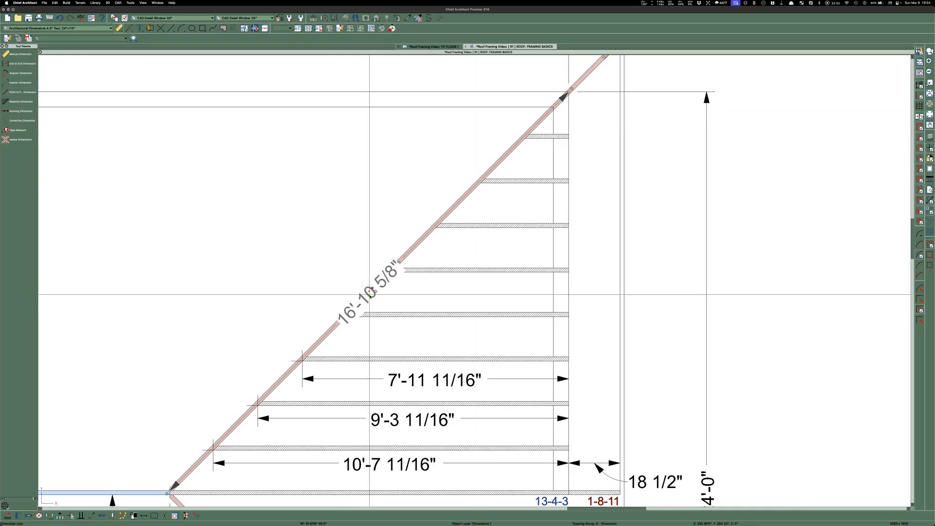
drag(374, 292, 342, 262)
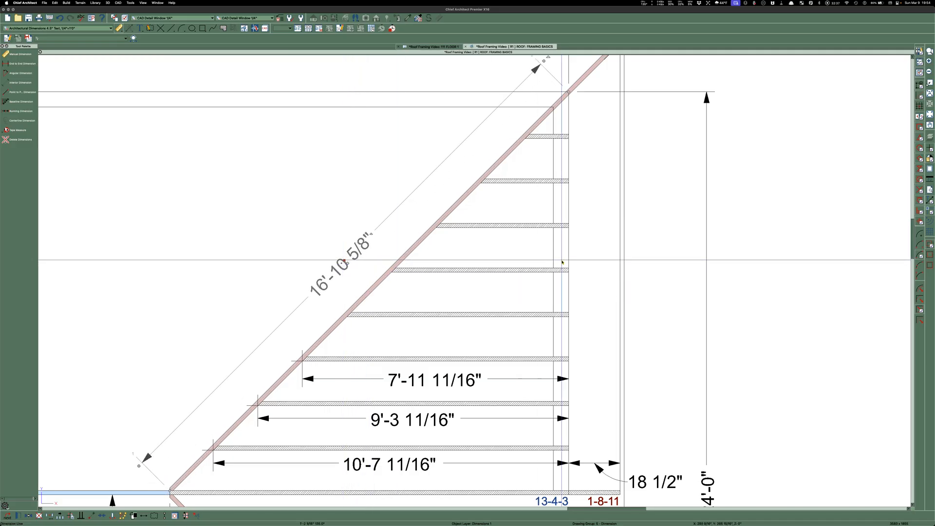
key(Escape)
Copy the 13-4-3 label to the upper end of the hip rafter and rotate it parallel to the rafter
scroll(709, 287, down, 3)
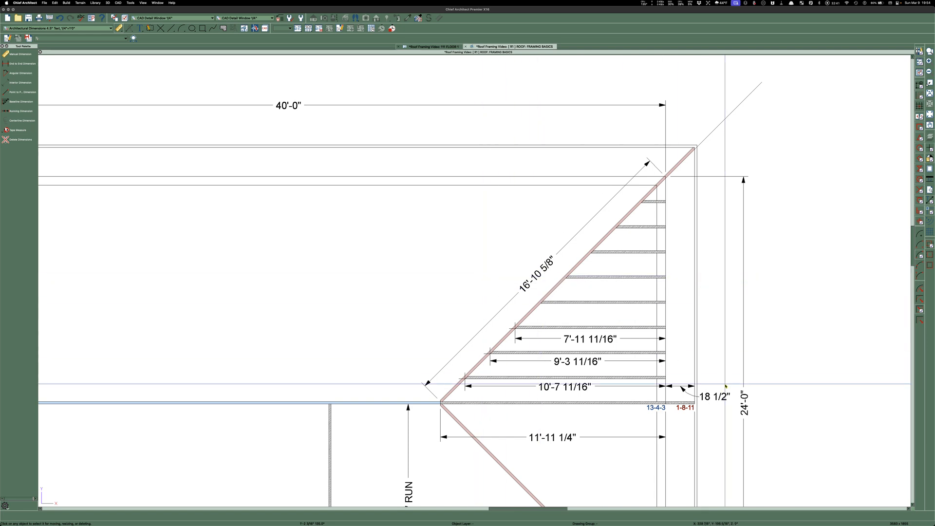
click(652, 410)
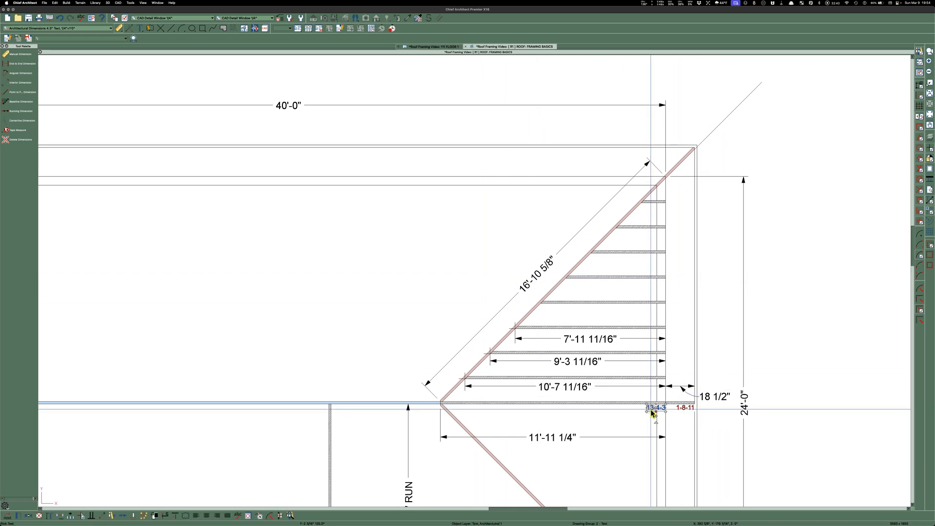
key(super+v)
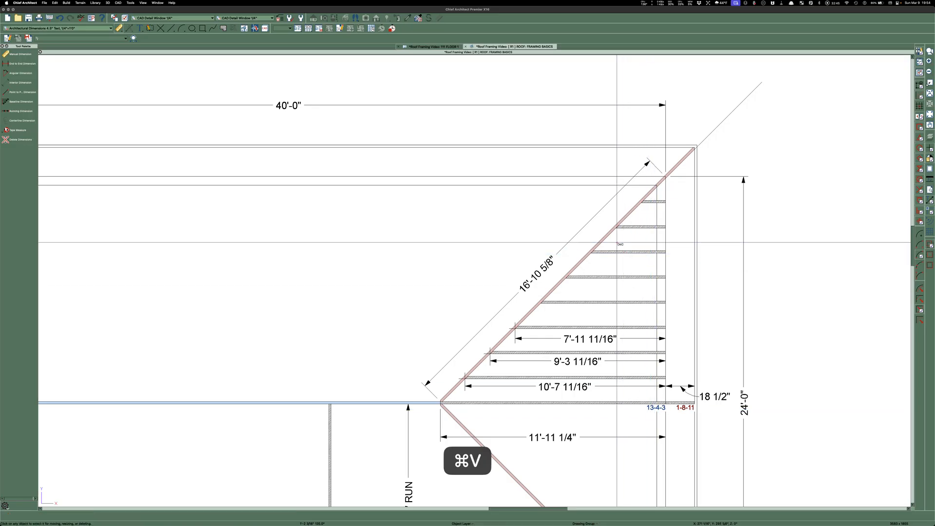
click(608, 212)
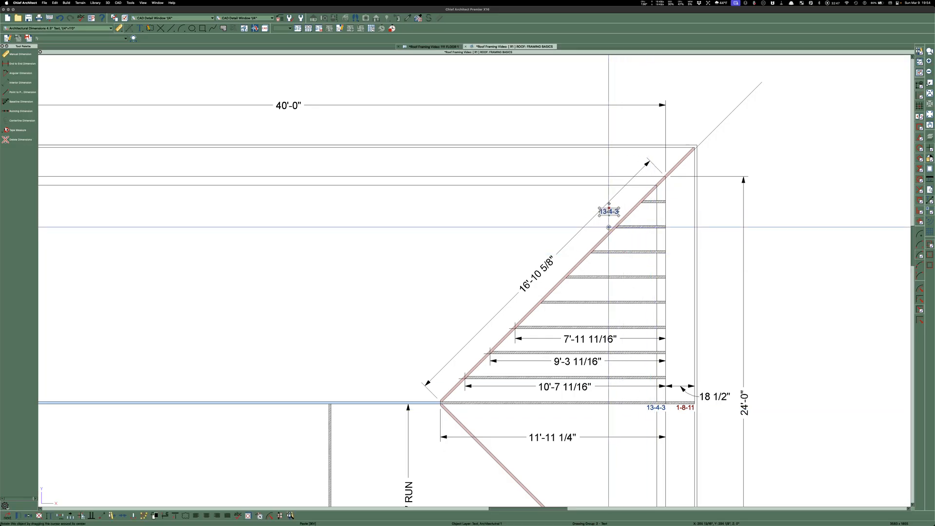
drag(611, 226, 639, 197)
key(Escape)
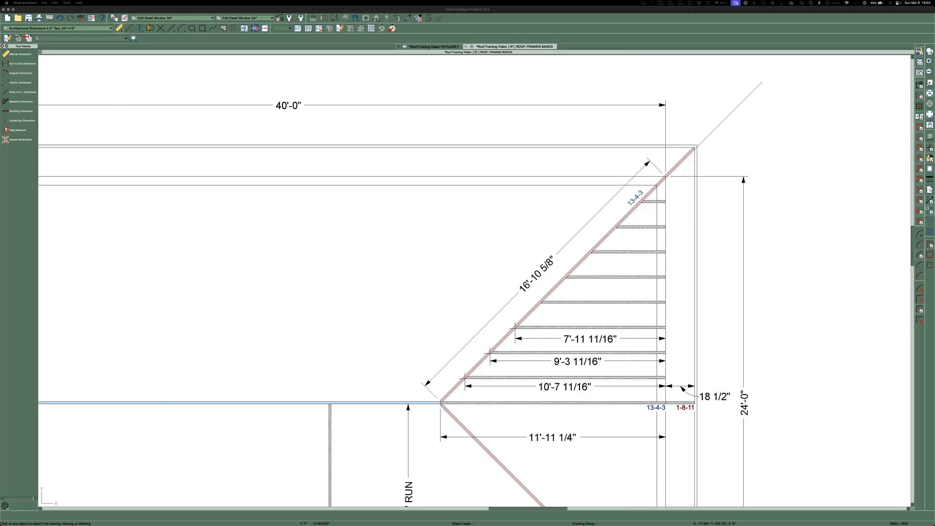
Switch to the CM Pro Calc calculator, clear it and store 11 feet 11 1/4 inches as the run
drag(240, 200, 288, 189)
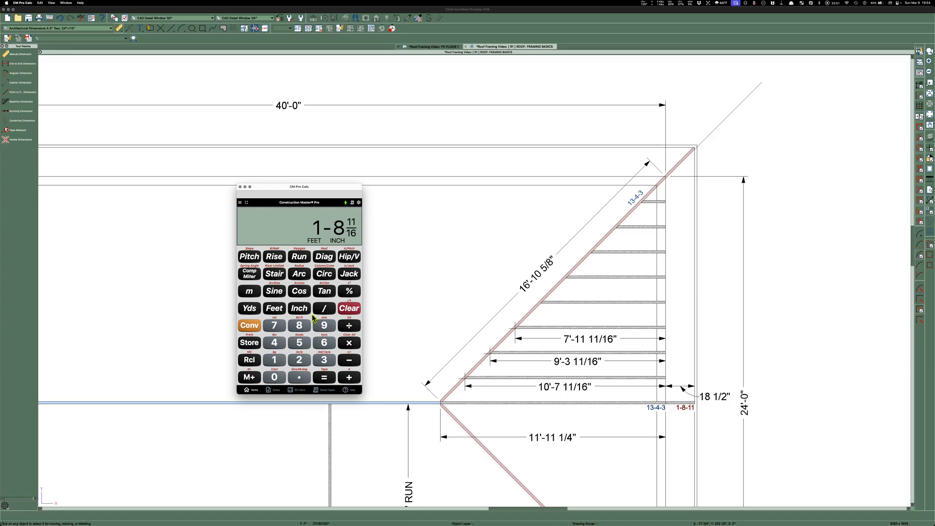
click(346, 312)
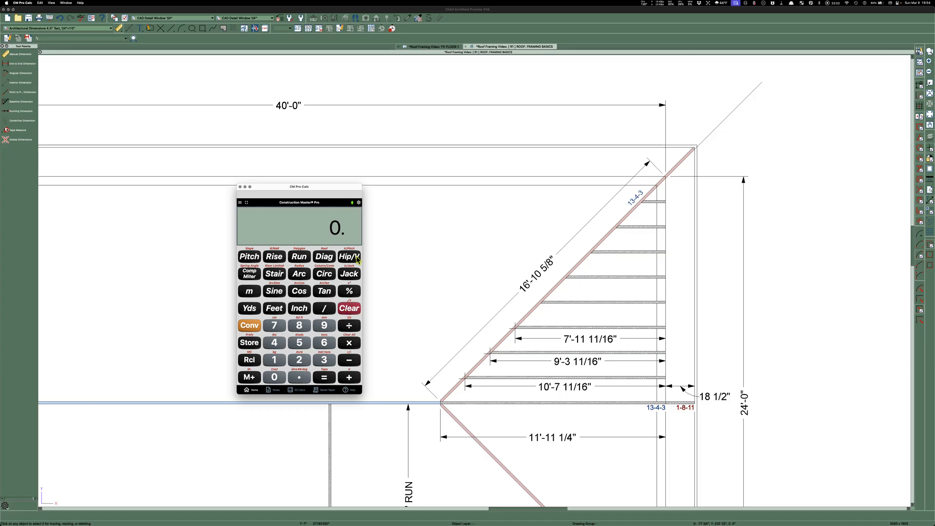
drag(305, 189, 418, 95)
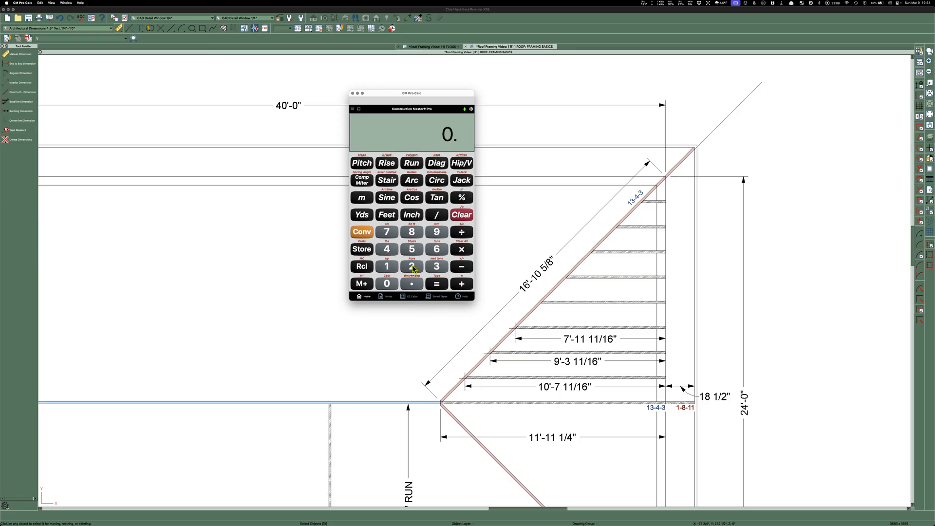
click(388, 268)
click(388, 268)
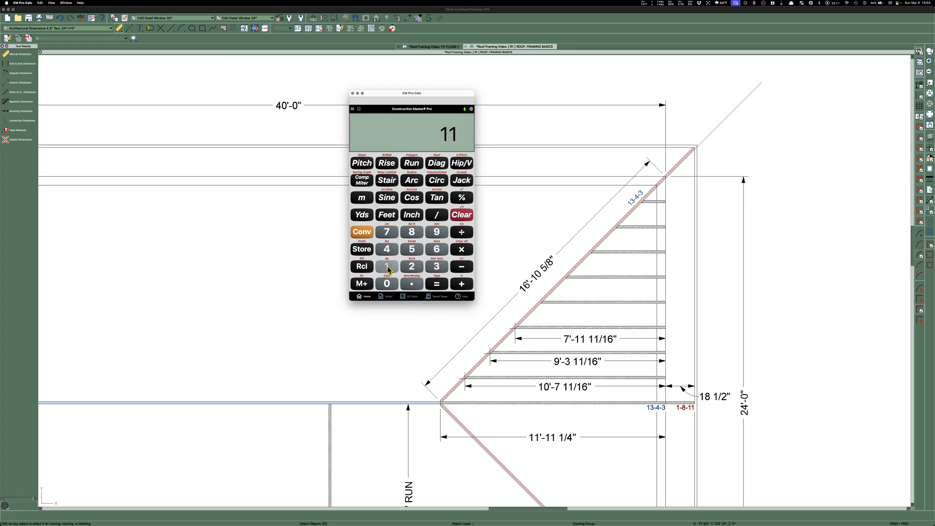
click(390, 214)
click(387, 267)
click(386, 267)
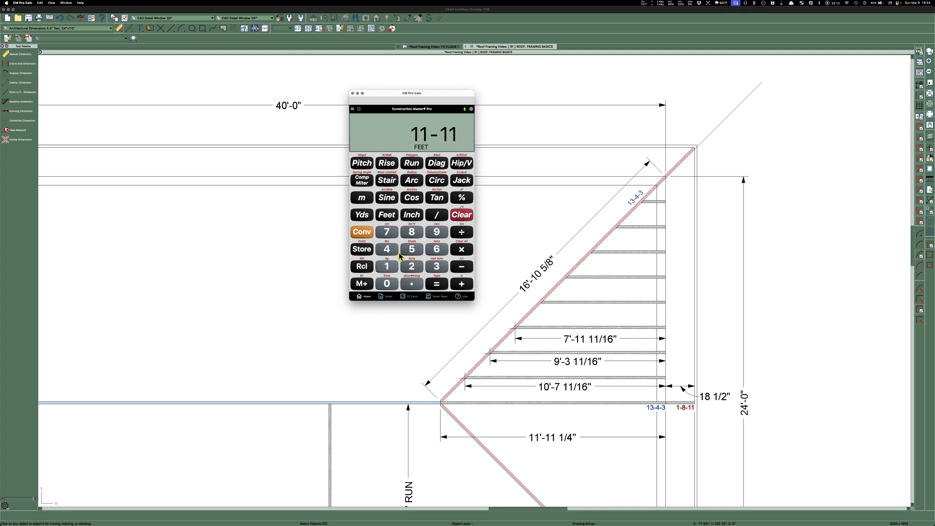
click(412, 216)
click(387, 267)
click(436, 215)
click(388, 250)
click(416, 164)
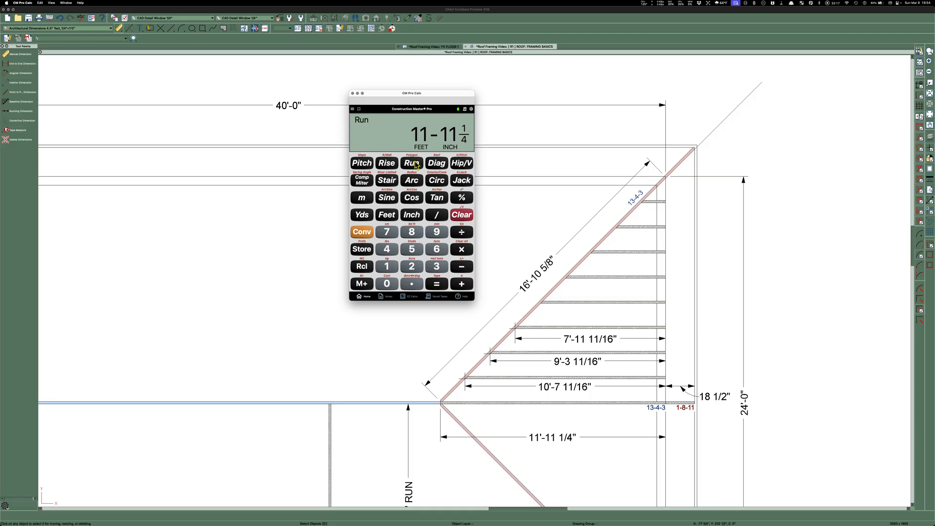
Set the pitch to 6 inches and calculate the hip/valley rafter length
click(436, 250)
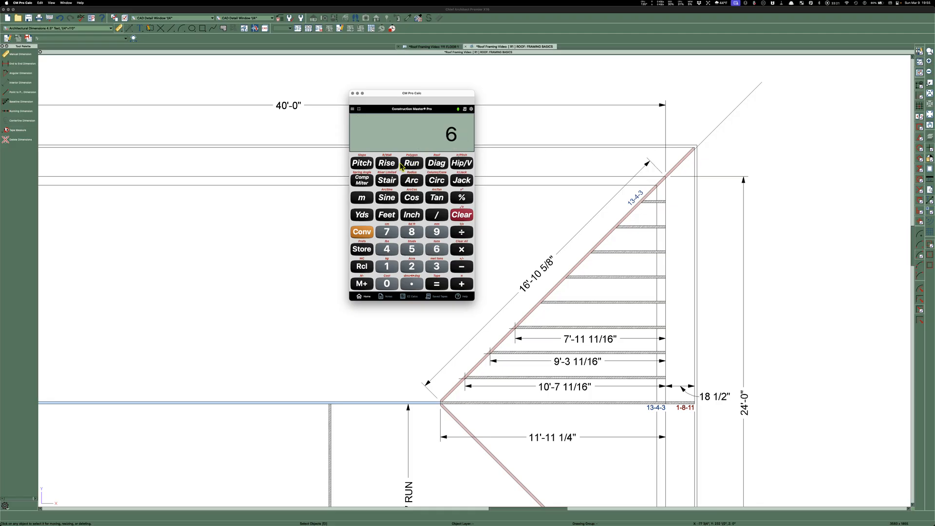
click(412, 217)
click(362, 163)
click(462, 164)
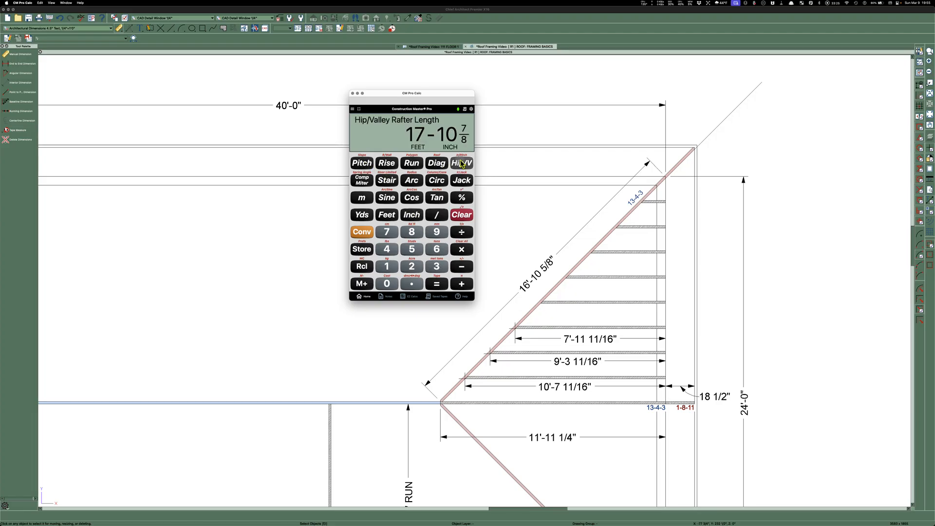
Return to the Chief Architect drawing and change the rotated hip rafter label's text to 17-10-14
click(635, 200)
double_click(634, 199)
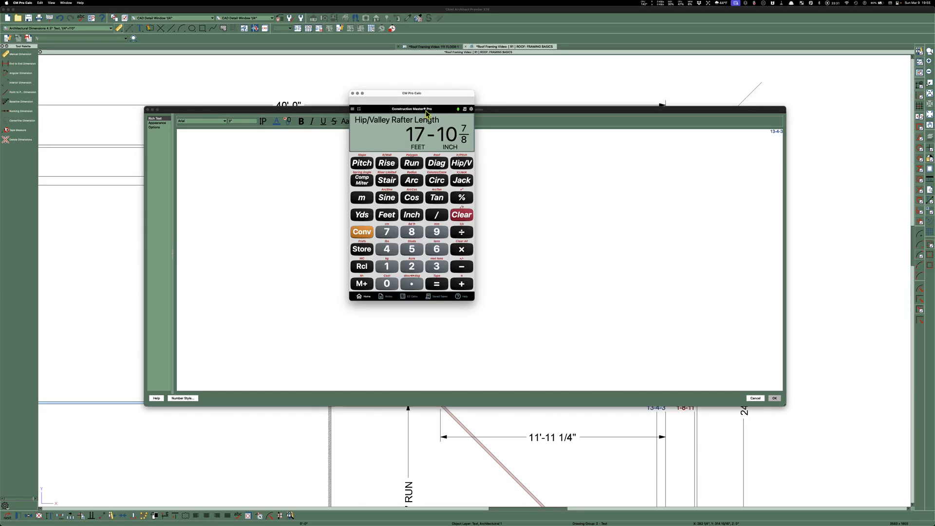
drag(423, 96, 350, 143)
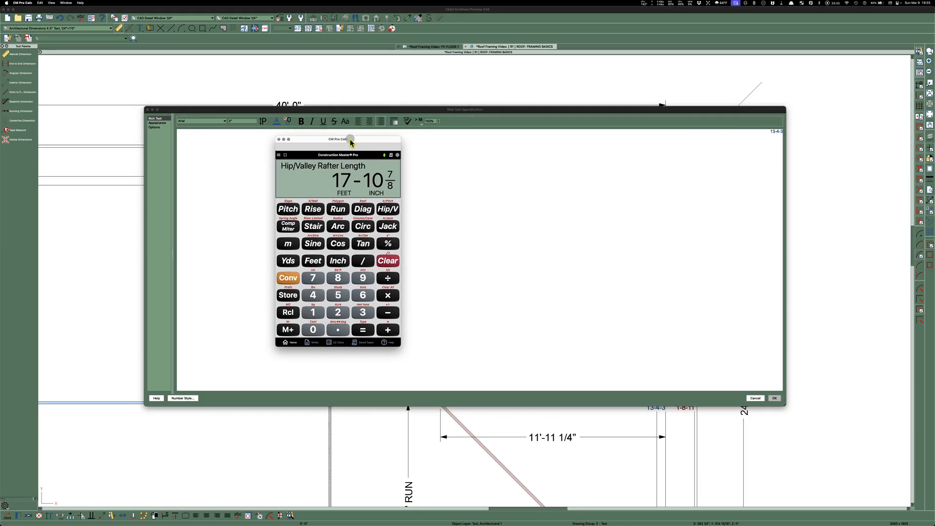
click(741, 143)
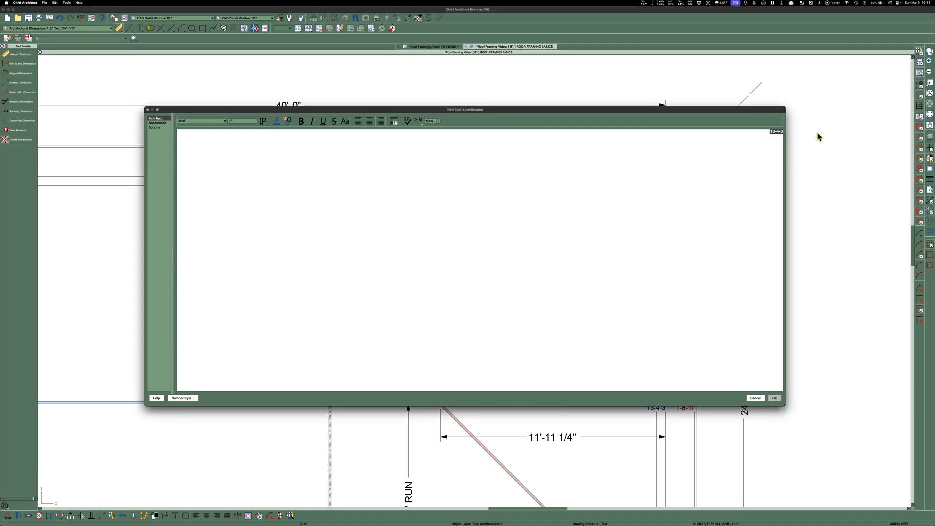
text(17-)
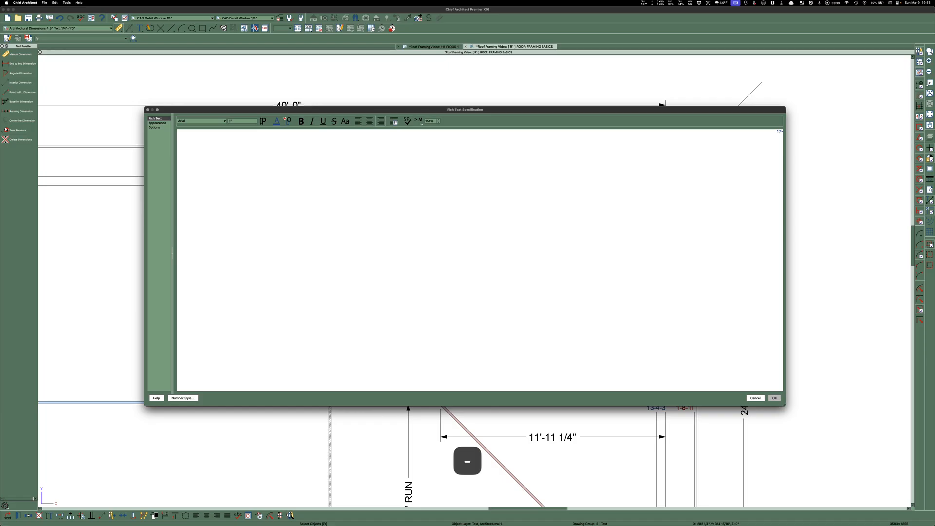
text(10-14)
click(774, 398)
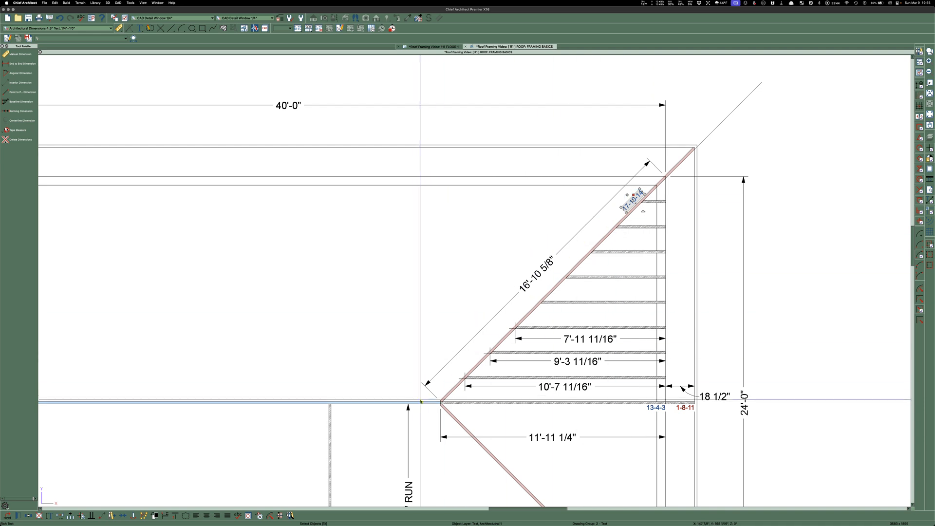
Add a point-to-point dimension along the upper hip rafter, from the ridge end to its tail at the overhang corner
scroll(636, 194, up, 2)
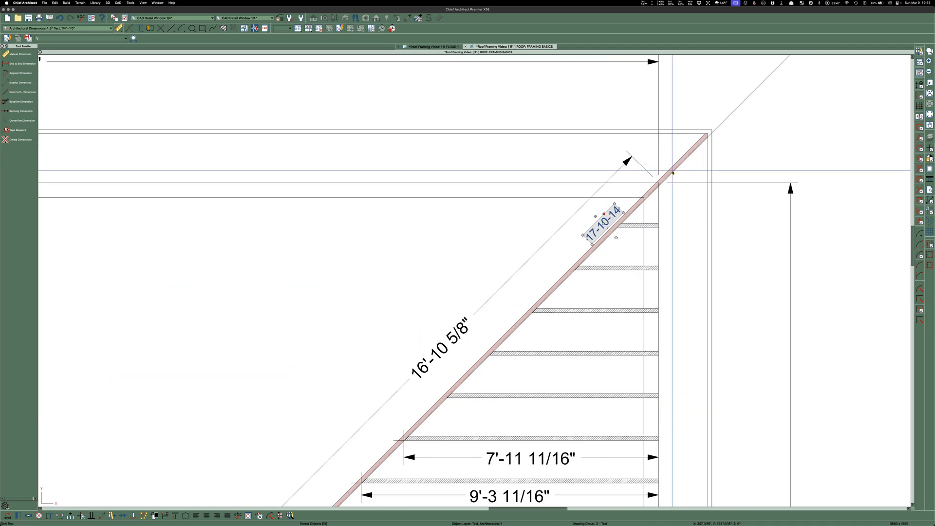
scroll(658, 185, down, 2)
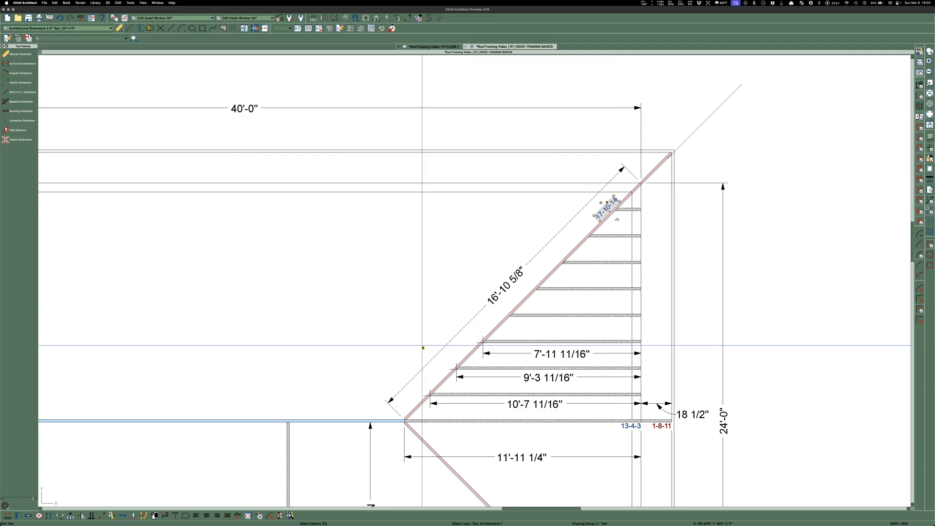
click(10, 94)
scroll(404, 421, up, 2)
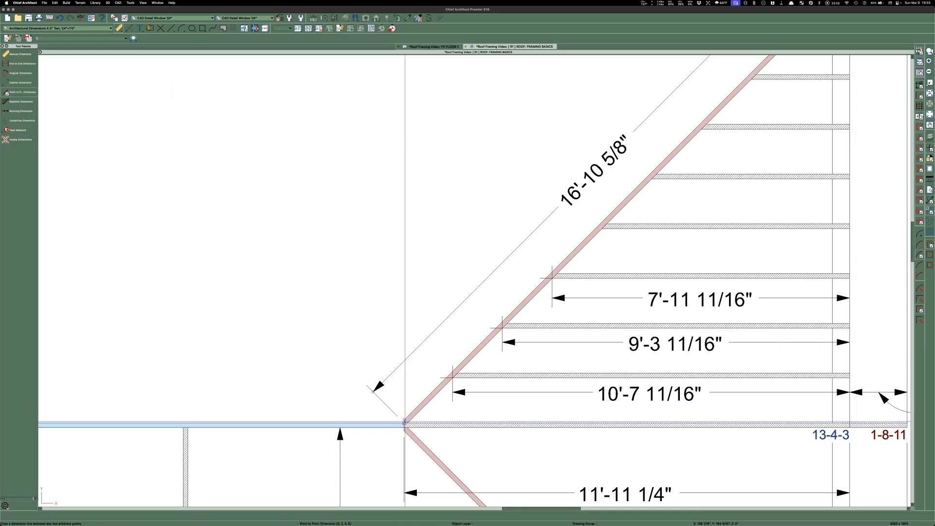
drag(404, 423, 722, 162)
scroll(423, 406, down, 2)
scroll(656, 148, up, 5)
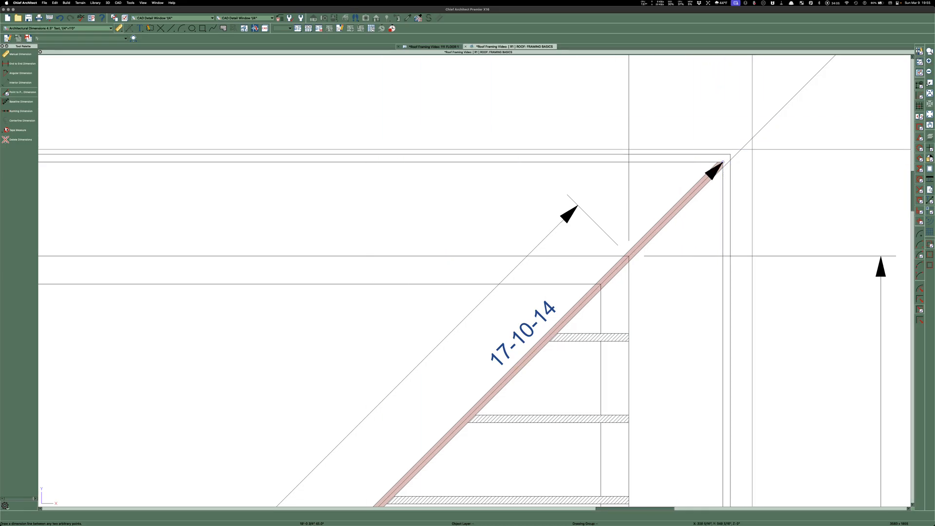
scroll(757, 155, down, 3)
key(Escape)
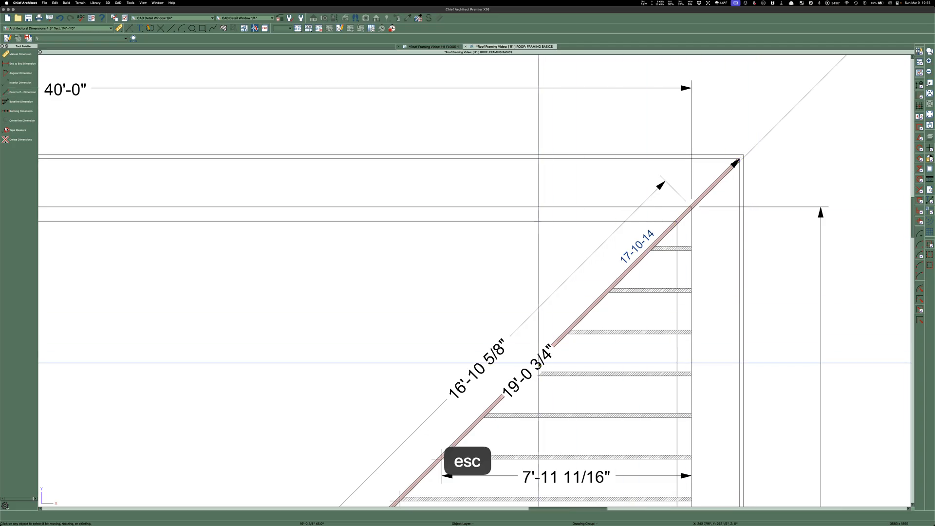
Offset the full-length hip rafter dimension outward, beyond the parallel 16'-10 5/8" dimension
click(534, 372)
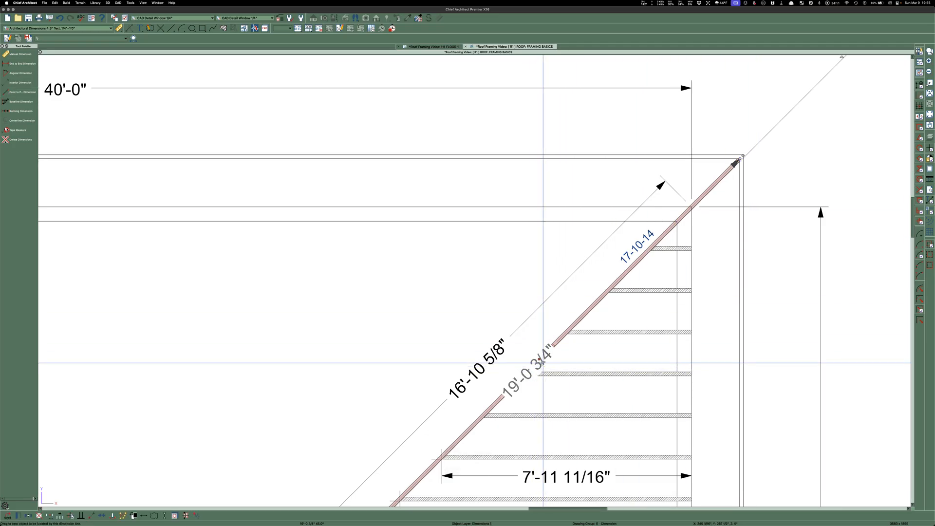
drag(542, 362, 484, 306)
key(Escape)
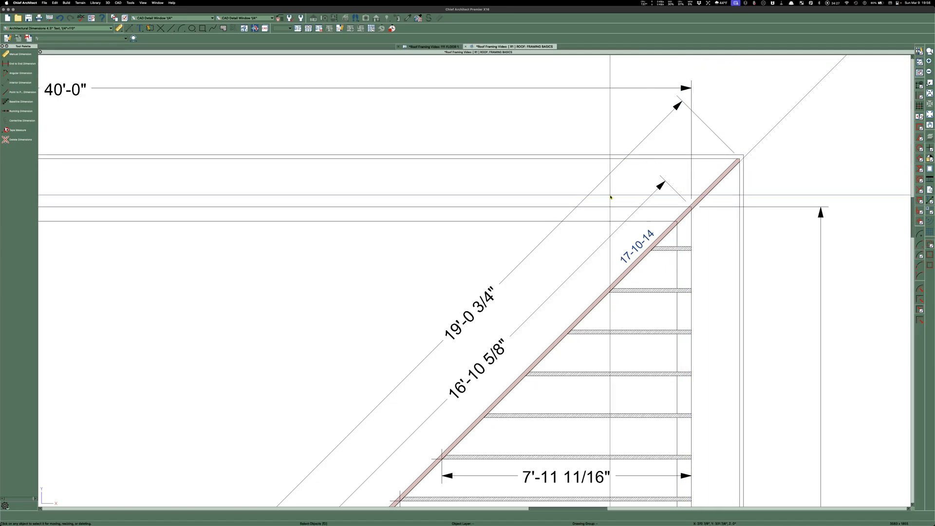
Switch to the CM Pro Calc calculator and clear the previous hip rafter result
scroll(481, 312, down, 3)
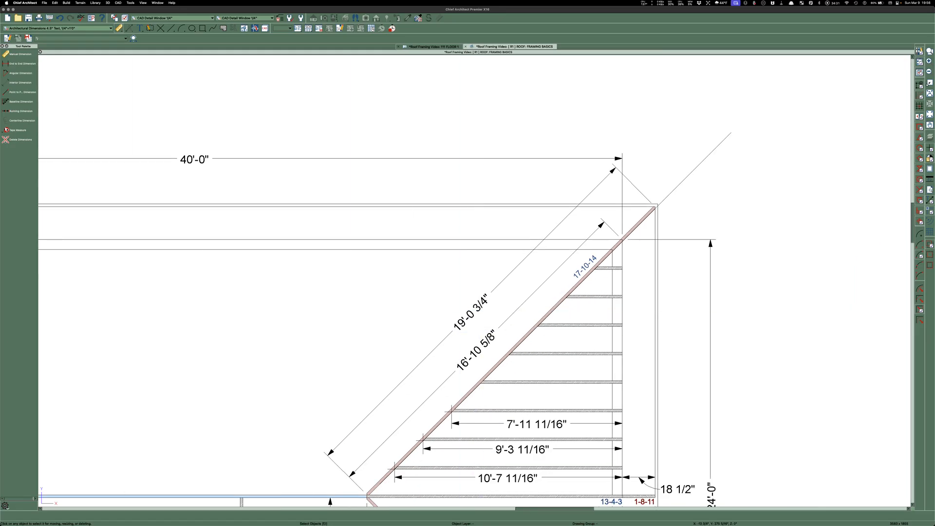
key(super+Tab)
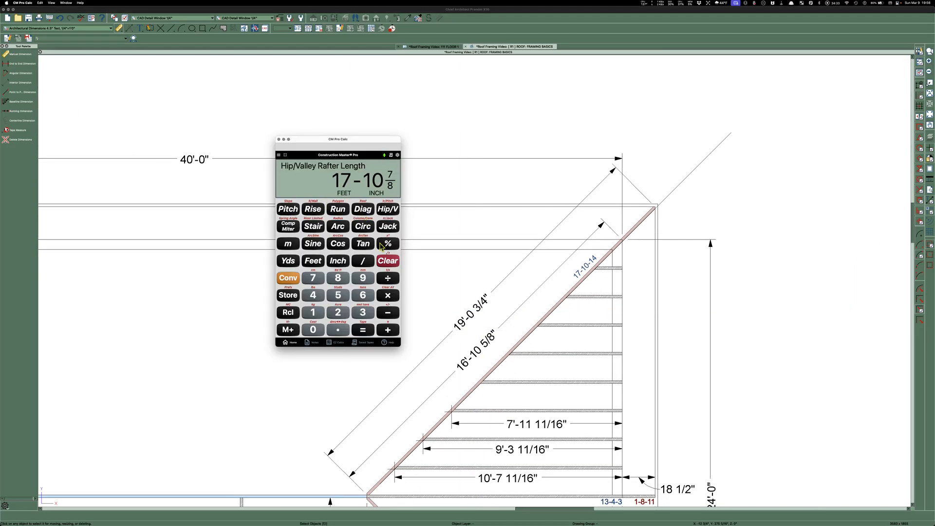
click(385, 263)
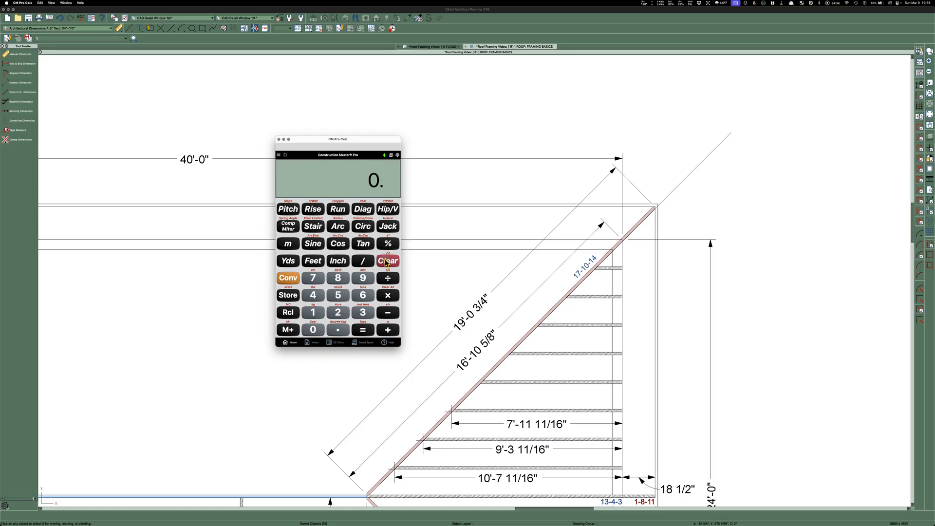
click(313, 317)
click(363, 280)
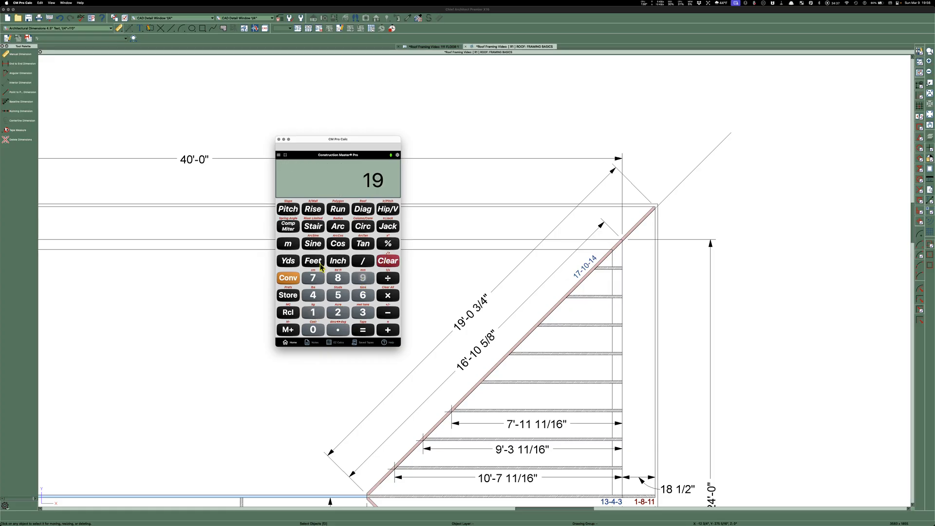
click(310, 261)
click(314, 330)
click(338, 262)
click(363, 312)
click(362, 263)
click(314, 295)
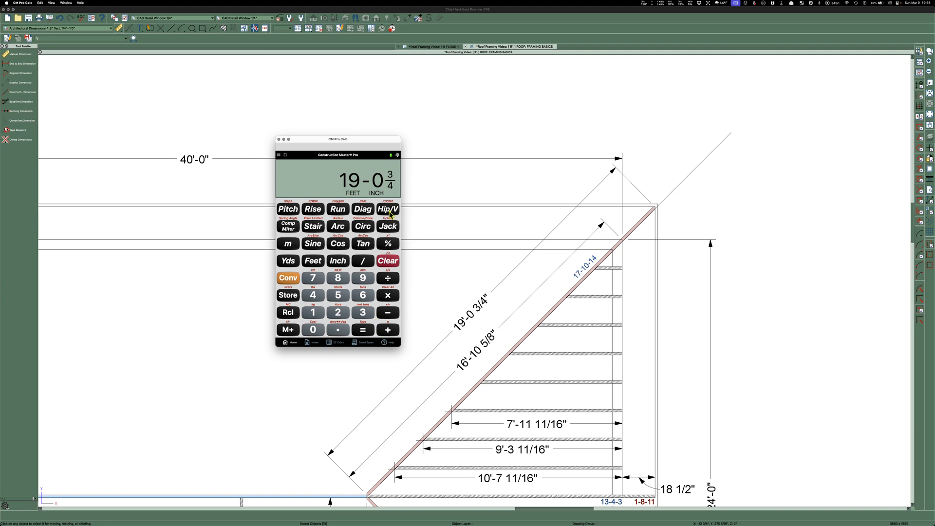
click(388, 261)
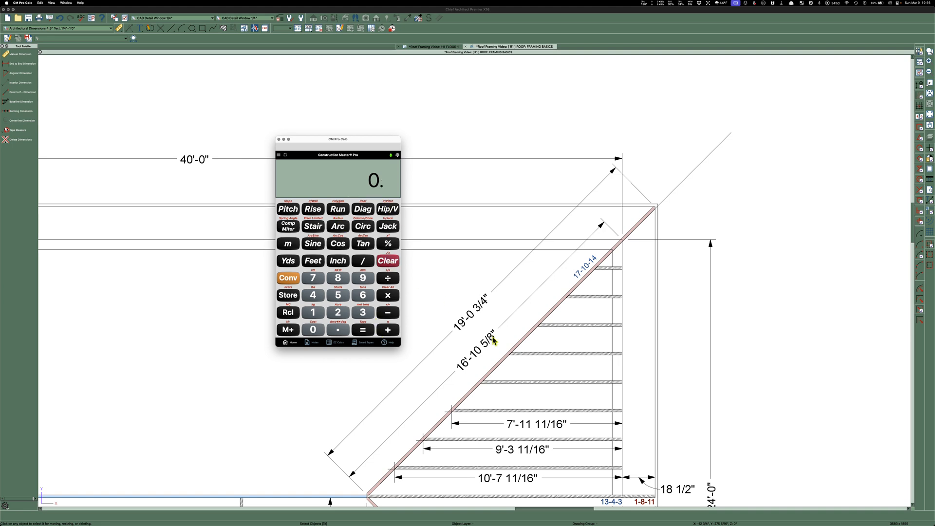
scroll(382, 373, down, 1)
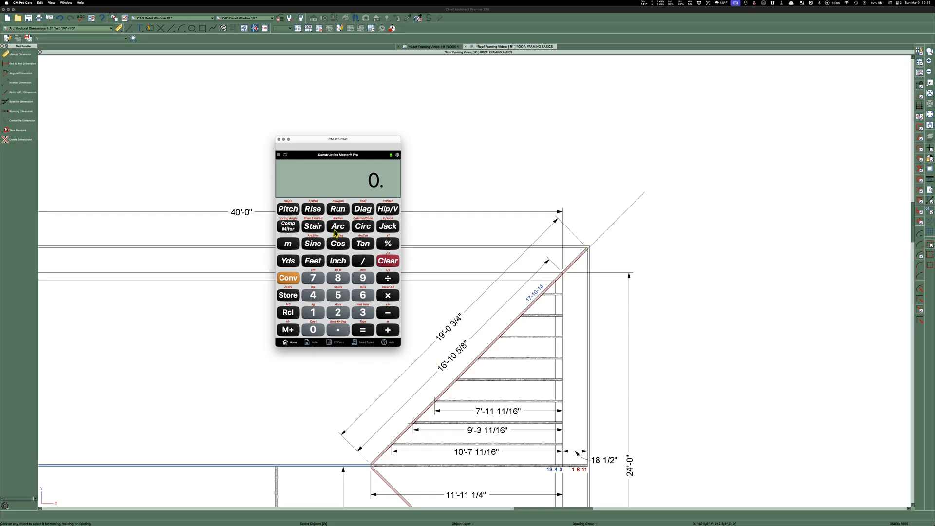
drag(312, 141, 308, 148)
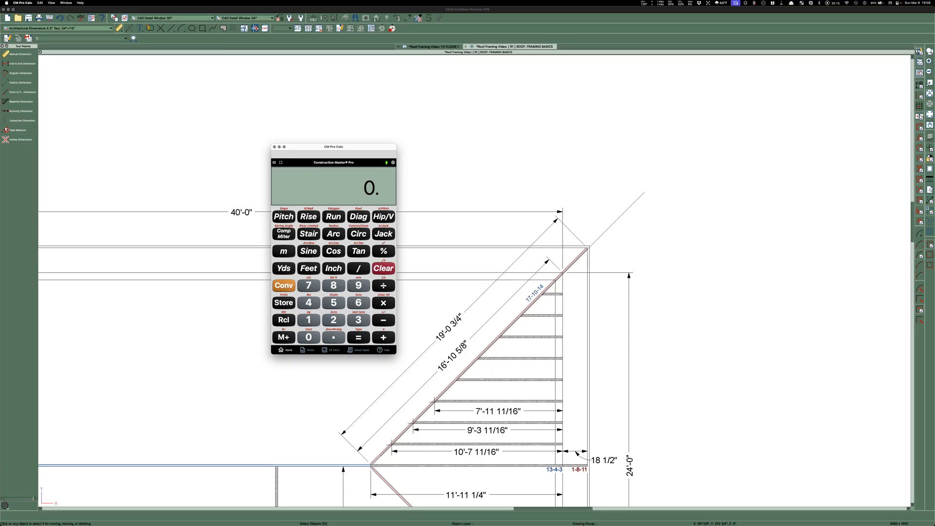
key(super+space)
text(m)
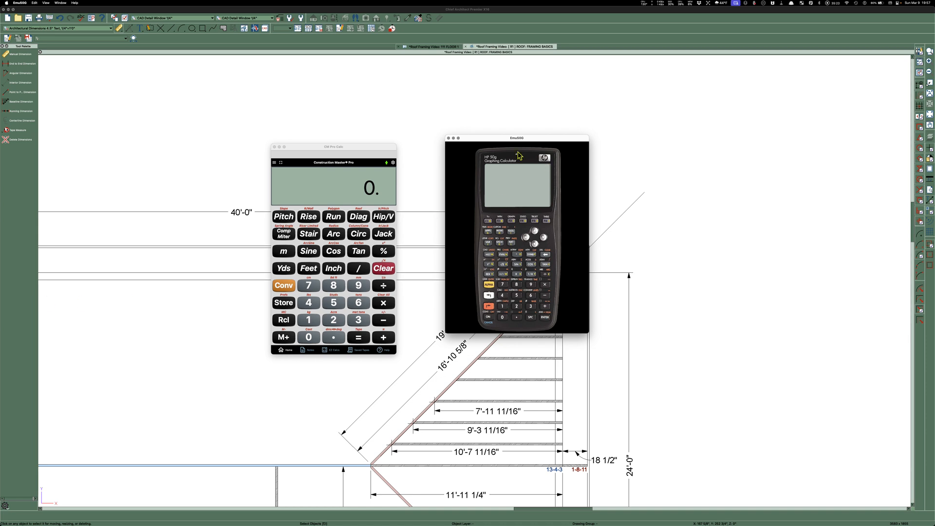
drag(508, 142, 123, 67)
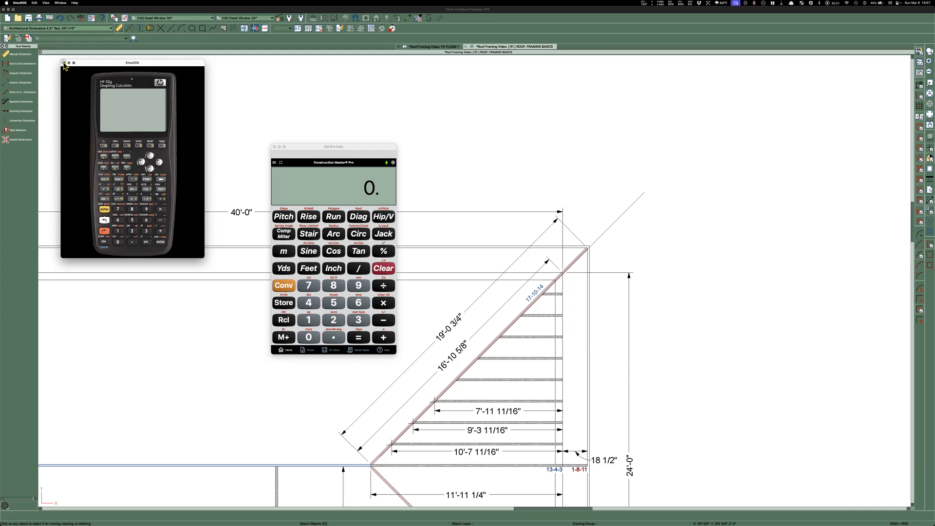
click(64, 64)
drag(315, 147, 132, 120)
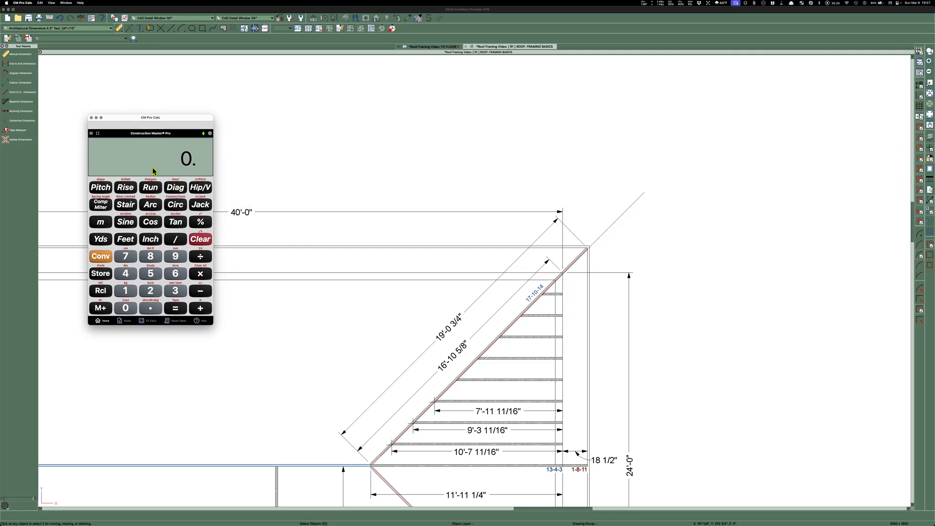
click(136, 292)
click(135, 292)
click(91, 118)
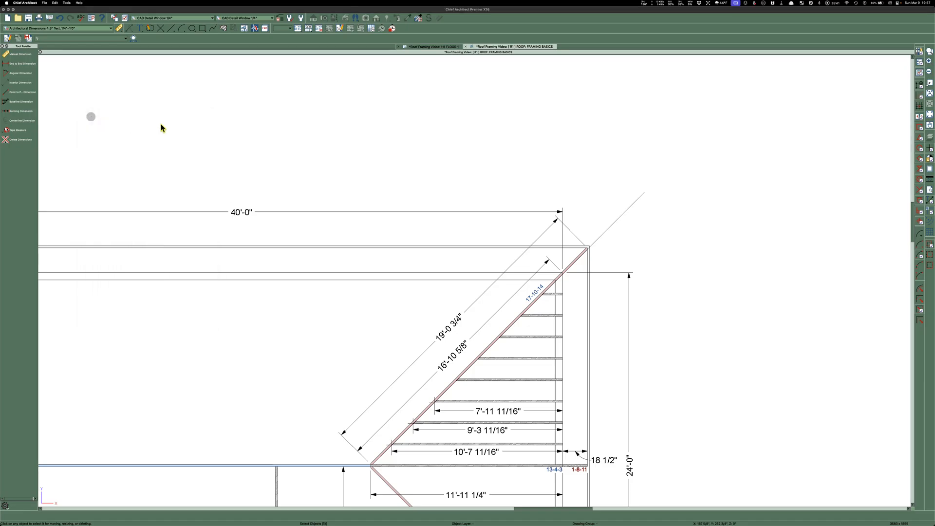
Try a vertical point-to-point dimension from the ridge to the lower overhang edge, and delete it
scroll(388, 105, down, 5)
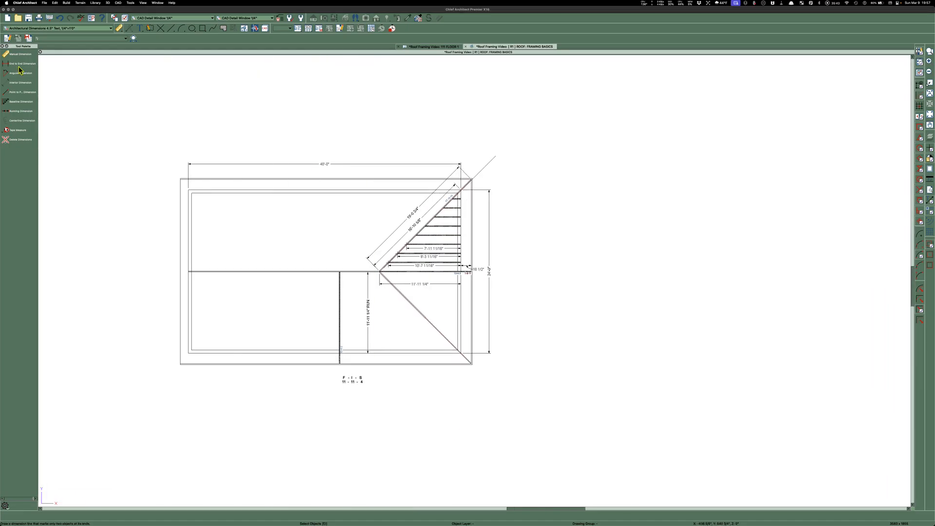
click(11, 94)
scroll(282, 271, up, 4)
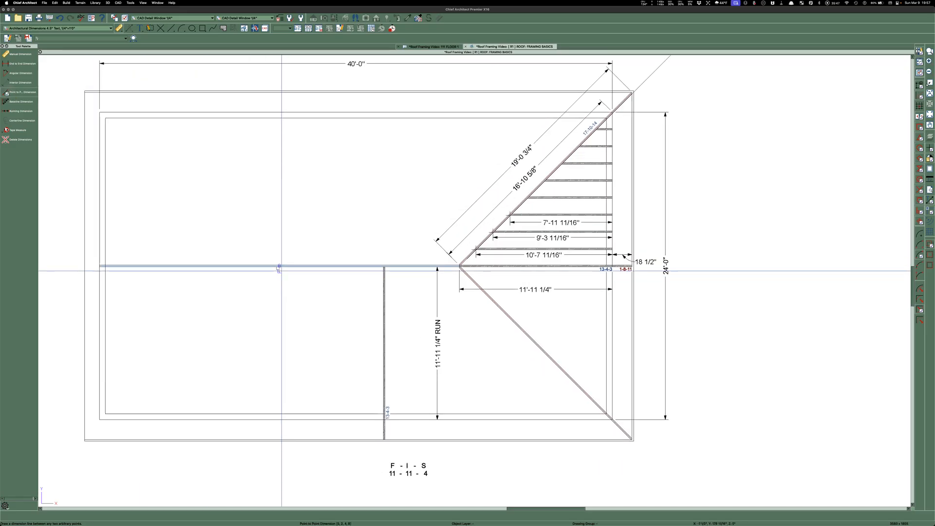
drag(284, 267, 285, 433)
scroll(287, 429, up, 3)
key(Escape)
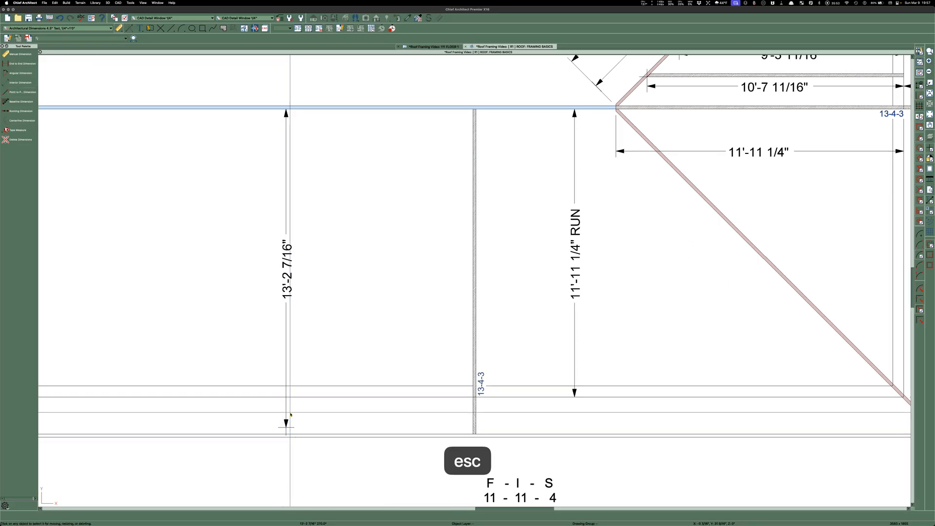
click(287, 412)
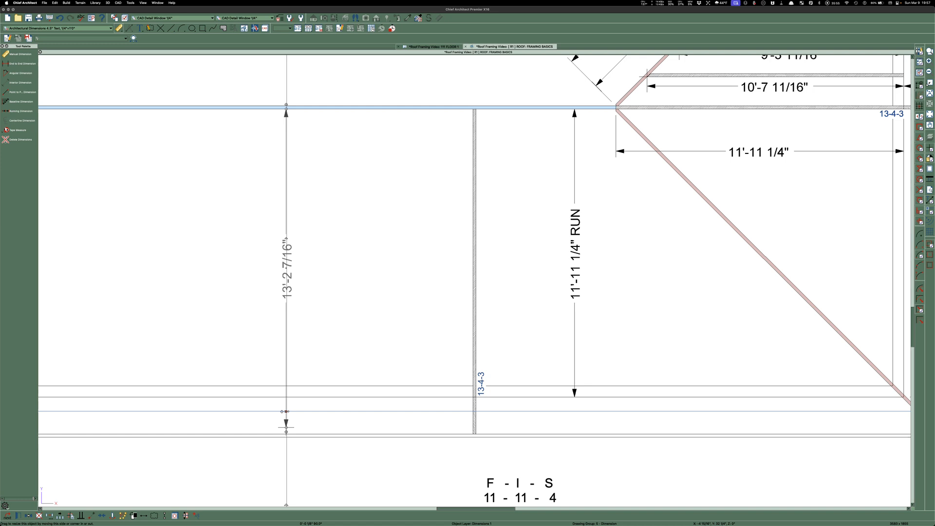
key(Delete)
Add a vertical point-to-point dimension from the ridge down to the lower overhang edge
click(16, 93)
drag(209, 107, 209, 430)
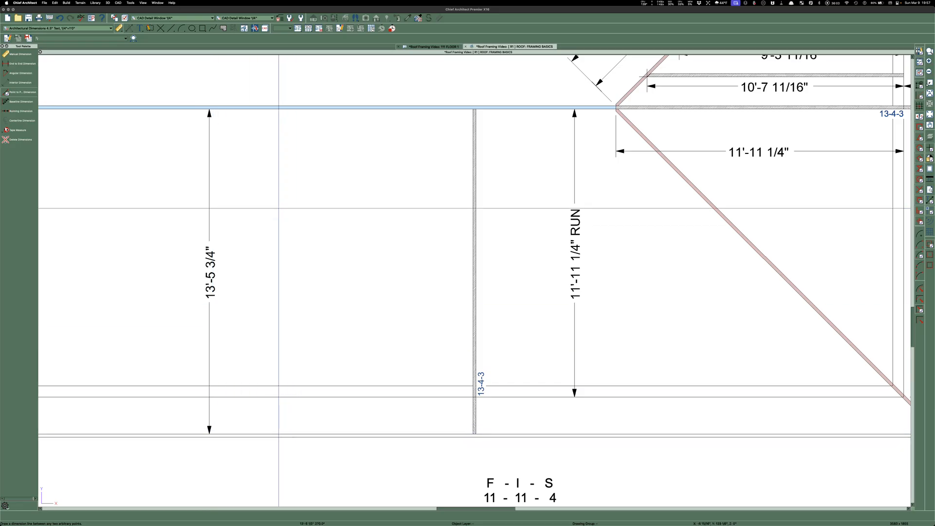
key(Escape)
scroll(278, 208, down, 3)
scroll(221, 319, up, 3)
scroll(220, 319, down, 4)
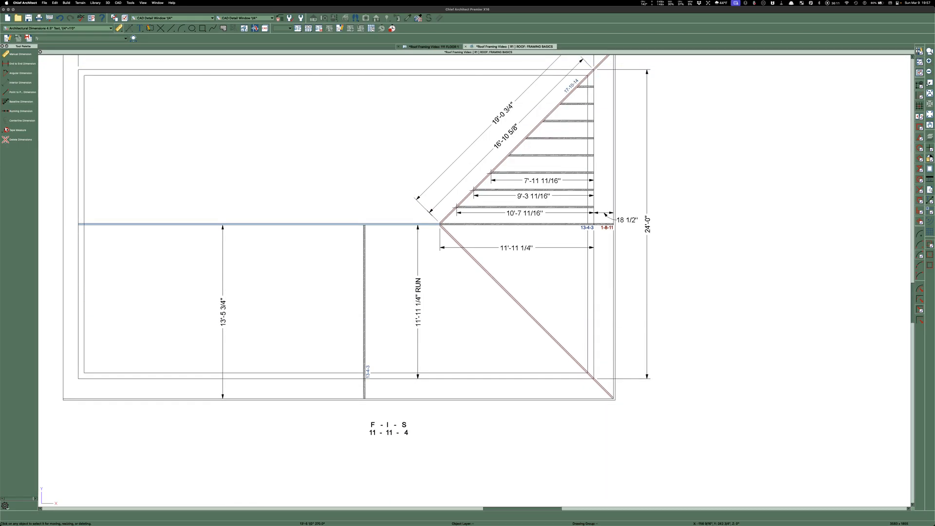
Reopen the CM Pro Calc calculator, clear its leftover entry and move it away from the new ridge-to-overhang dimension
key(super+space)
key(c)
key(m)
key(Return)
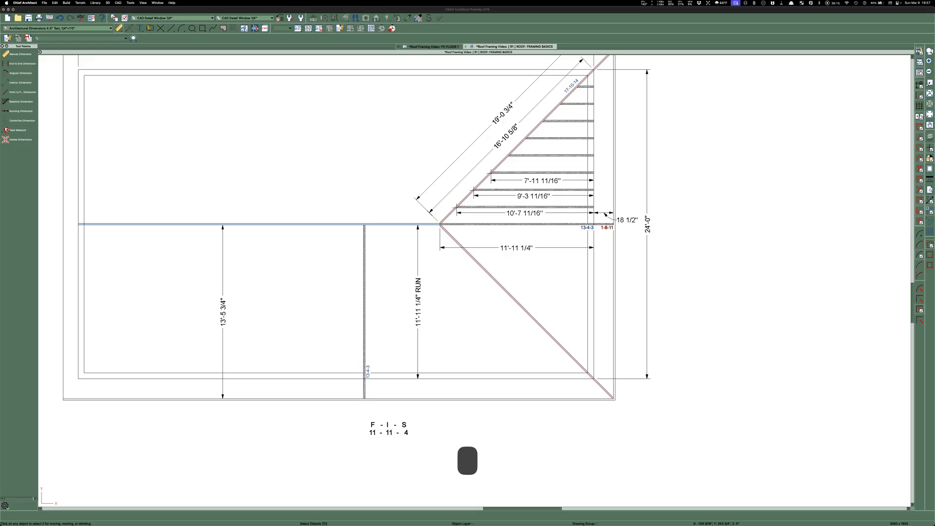
drag(123, 120, 224, 122)
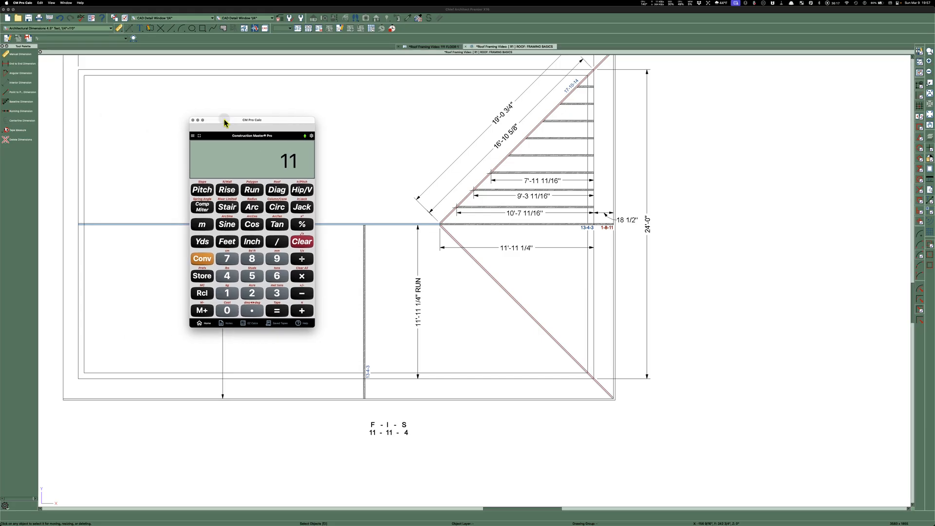
click(301, 243)
drag(232, 122, 291, 133)
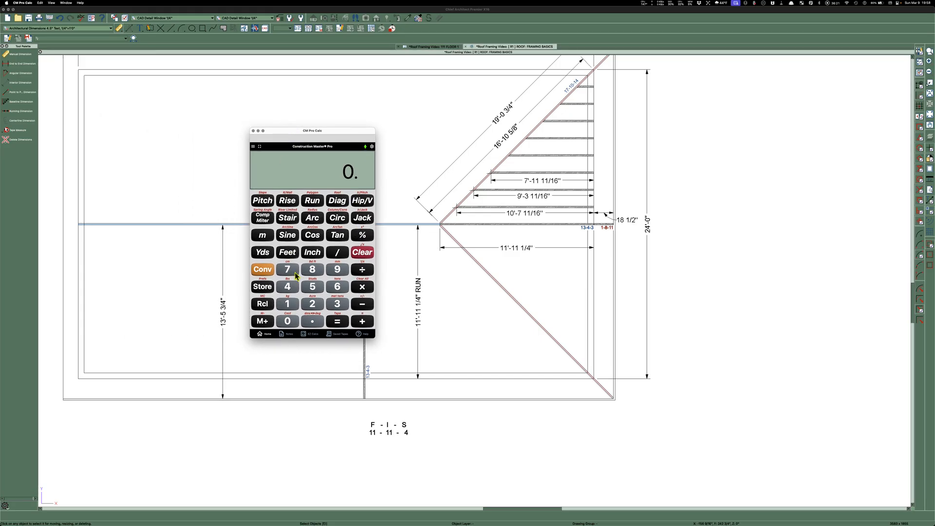
Enter 13 feet 5 3/4 inches in the calculator as the run
click(286, 306)
click(339, 305)
click(287, 254)
click(312, 287)
click(312, 251)
click(338, 303)
click(338, 252)
click(287, 286)
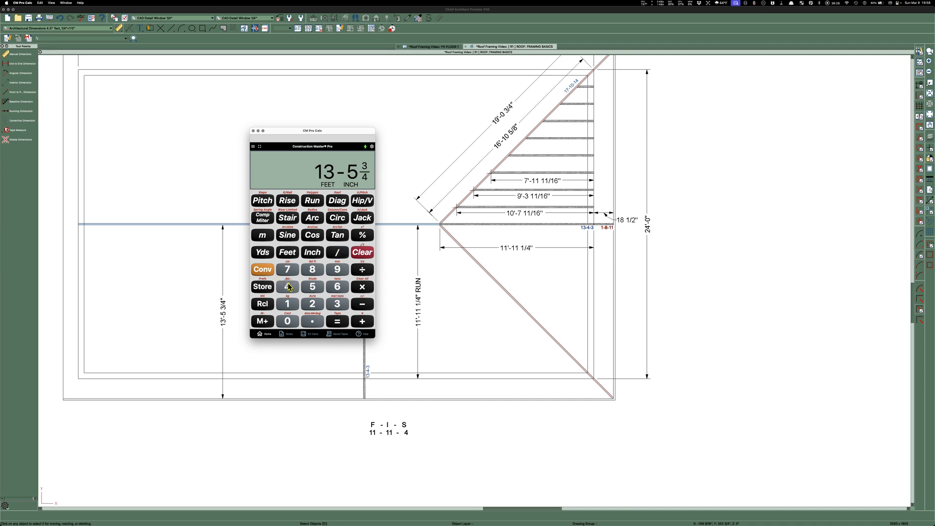
click(314, 202)
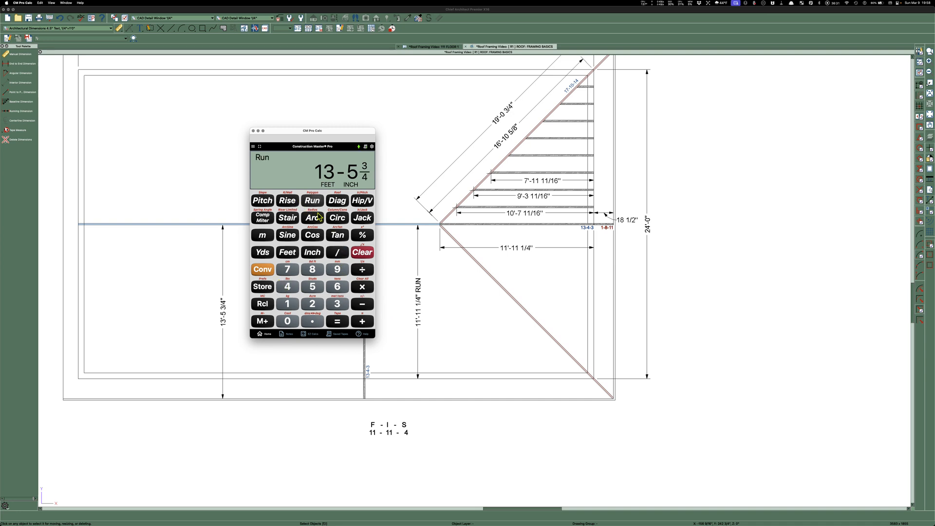
Set the pitch to 6 inches and calculate the hip/valley rafter length
click(337, 286)
click(308, 251)
click(263, 201)
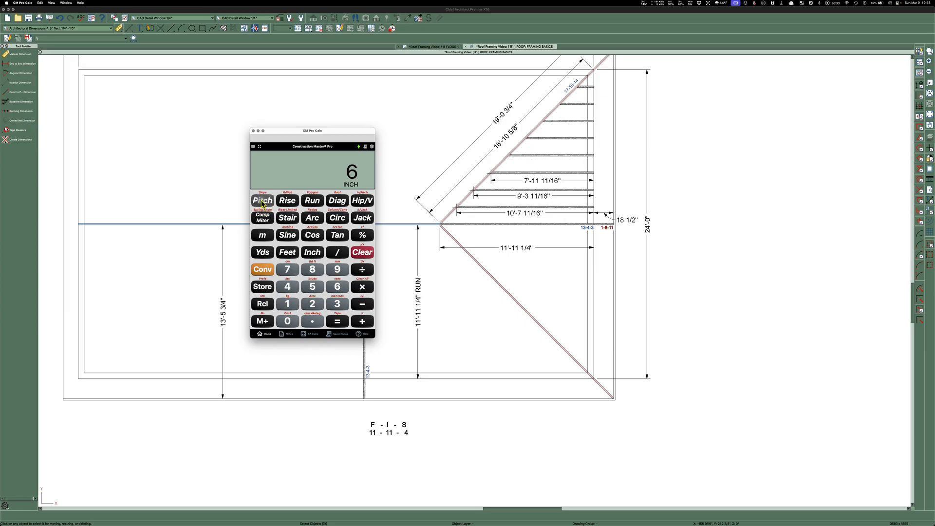
click(363, 202)
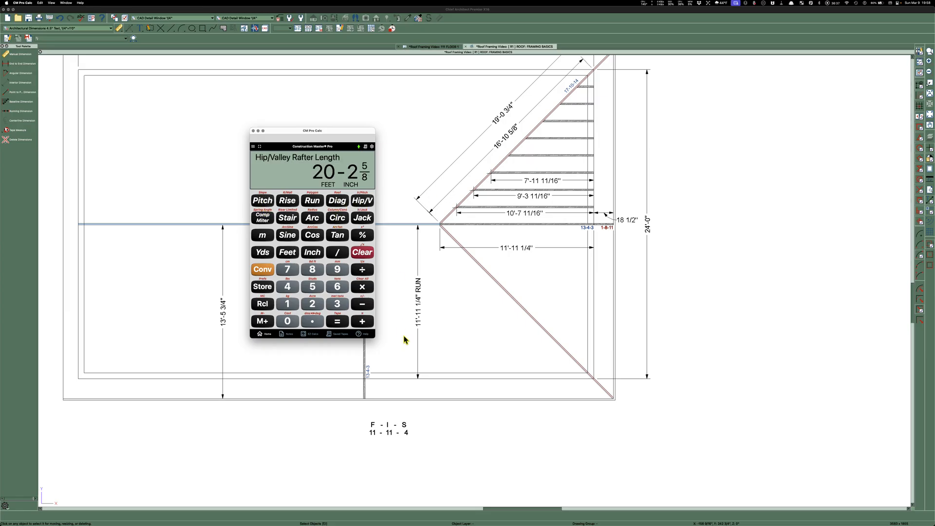
Return to the drawing and place a copy of the 17-10-14 label beside the upper end of the 19'-0 3/4" dimension
scroll(404, 337, down, 1)
scroll(442, 299, down, 2)
scroll(513, 126, up, 4)
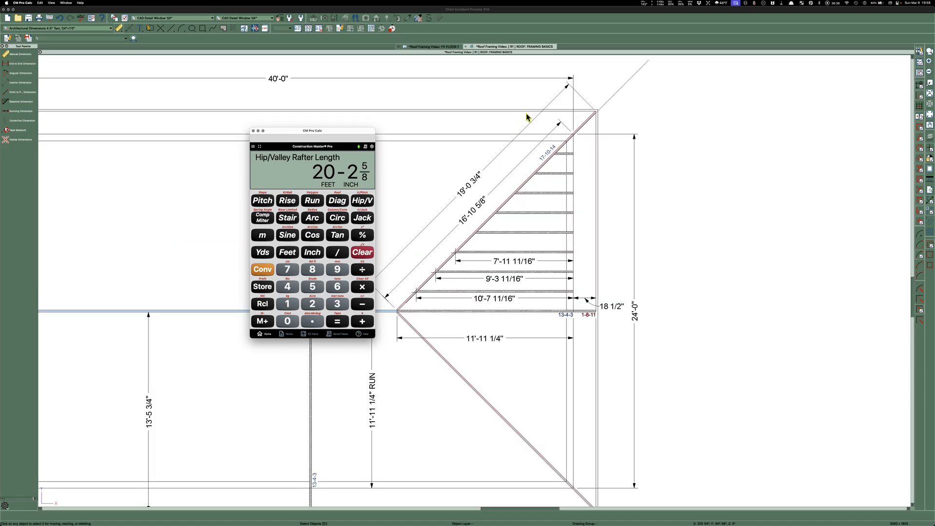
click(550, 152)
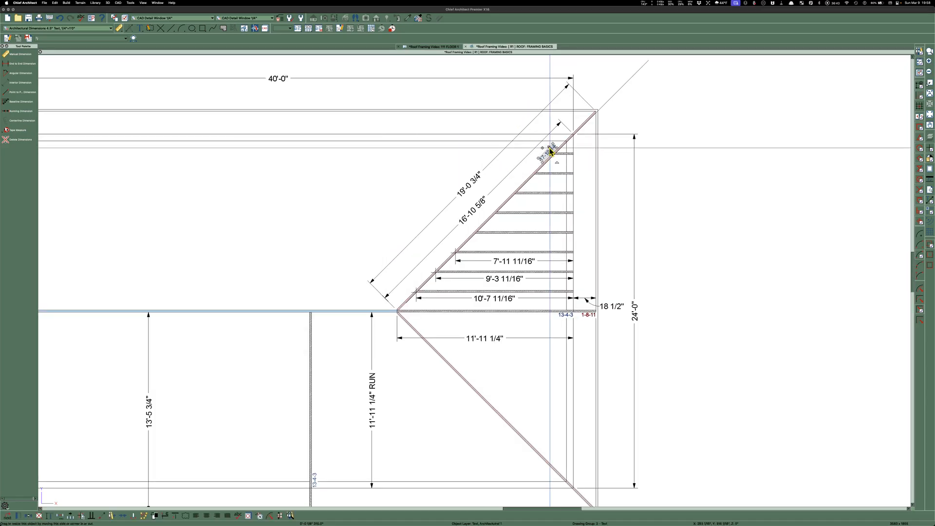
key(super+c)
key(super+v)
scroll(578, 115, up, 3)
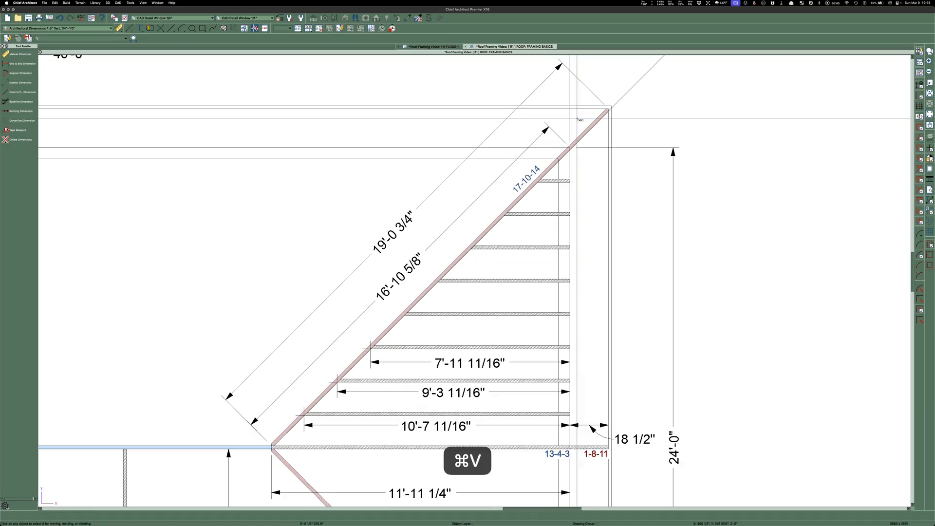
click(529, 86)
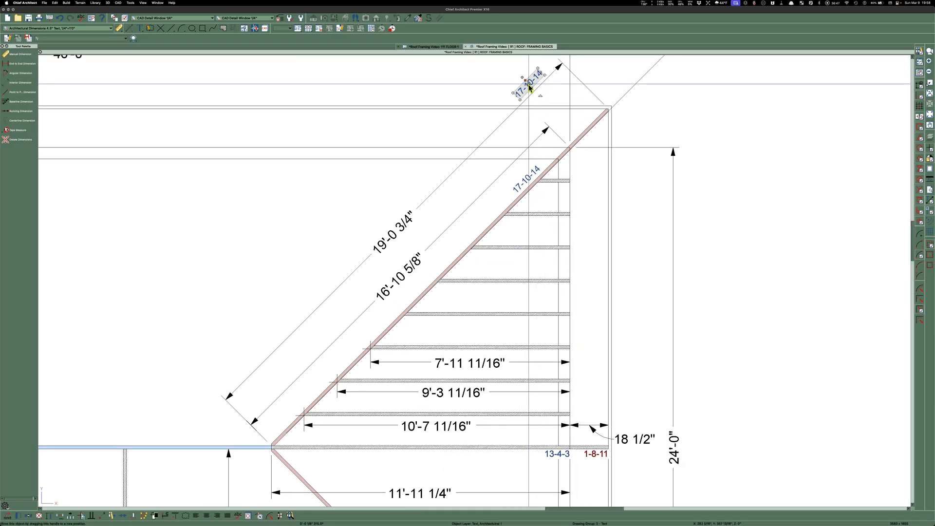
Change the copied hip label's text to 20-2-10
double_click(529, 83)
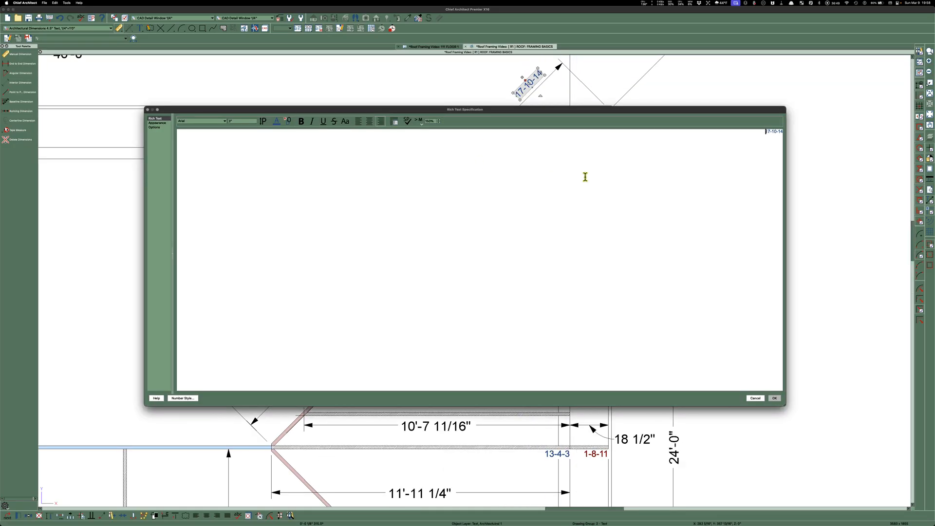
key(super+a)
text(0)
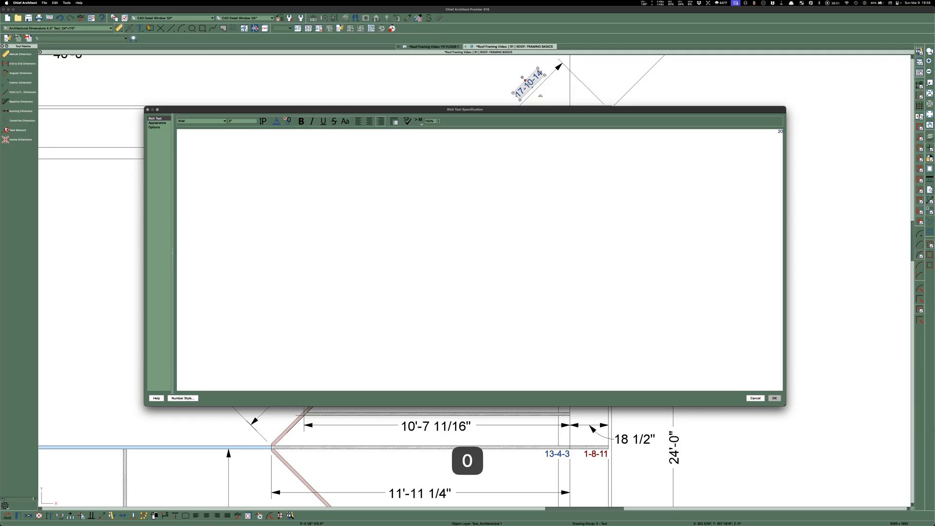
text(-2-10)
click(774, 399)
click(795, 279)
Move the 17-10-14 label away from the hip rafter to the upper end of the 16'-10 5/8" dimension
scroll(609, 170, down, 2)
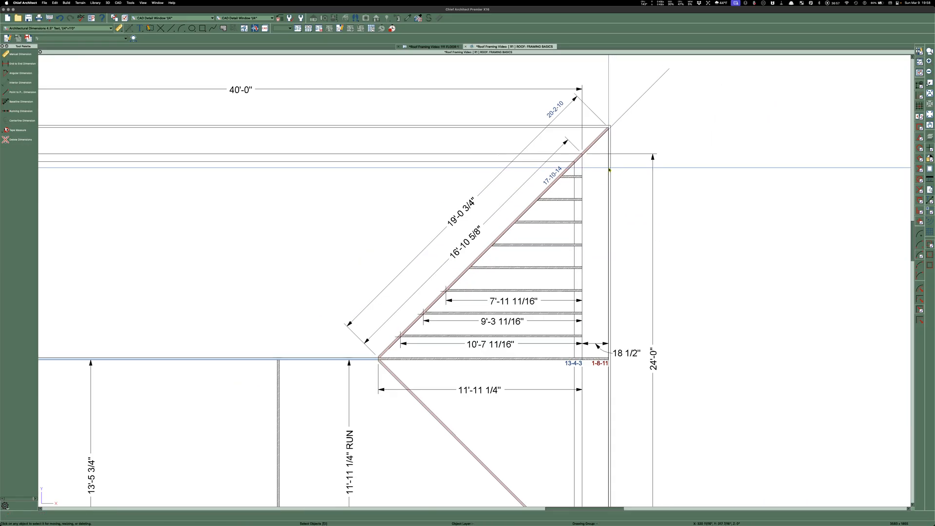
scroll(608, 169, down, 1)
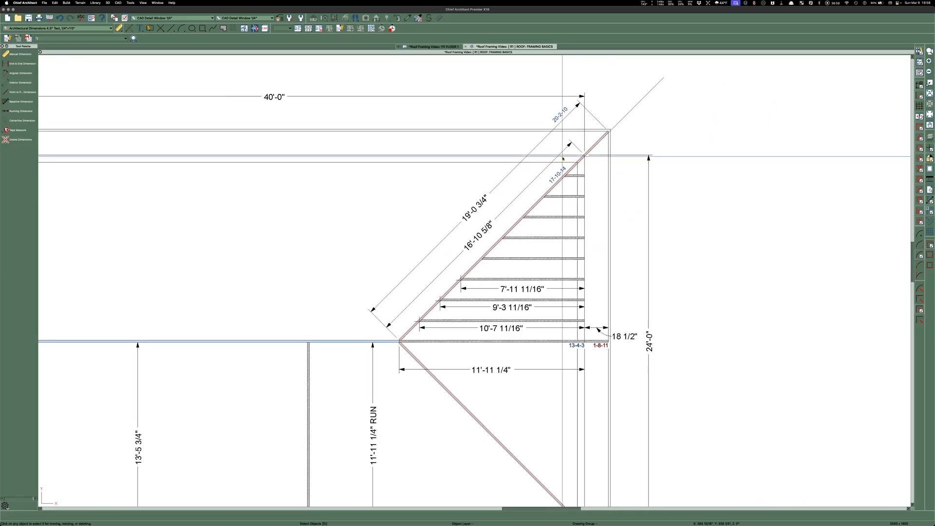
scroll(565, 165, up, 3)
click(569, 190)
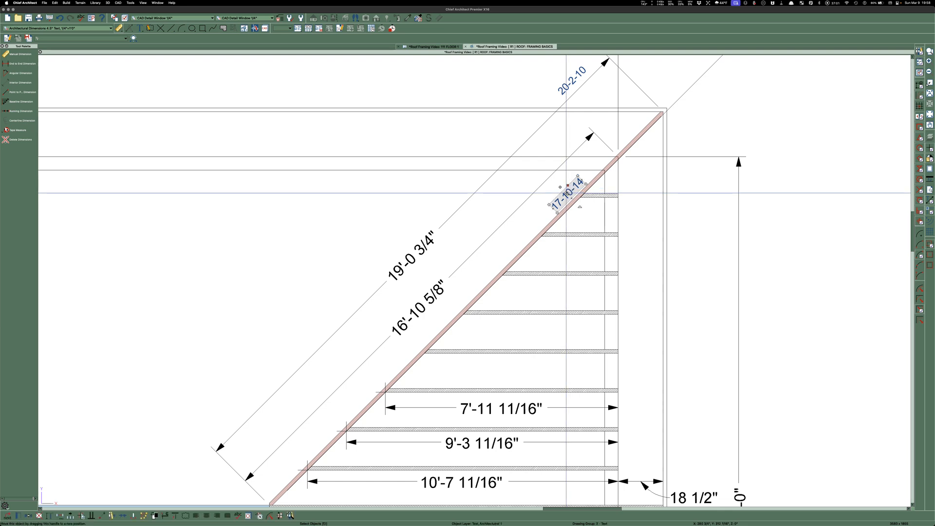
drag(568, 189, 567, 148)
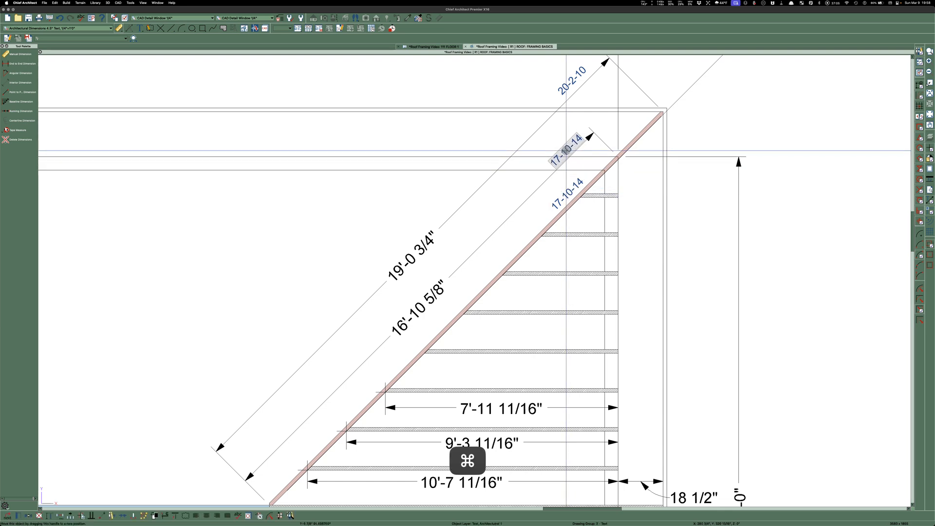
key(Escape)
scroll(576, 150, down, 2)
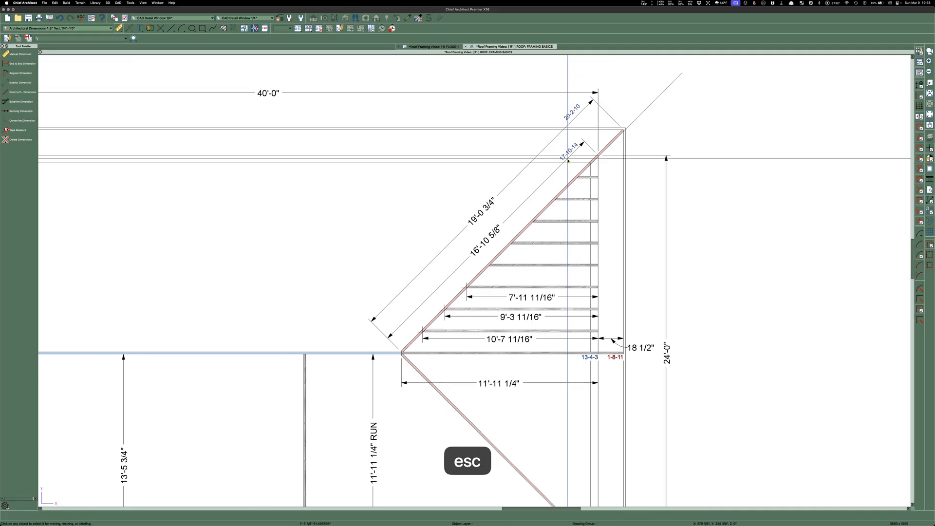
Switch to the CM Pro Calc calculator, reposition it over the plan and clear the hip/valley rafter result
scroll(567, 152, down, 2)
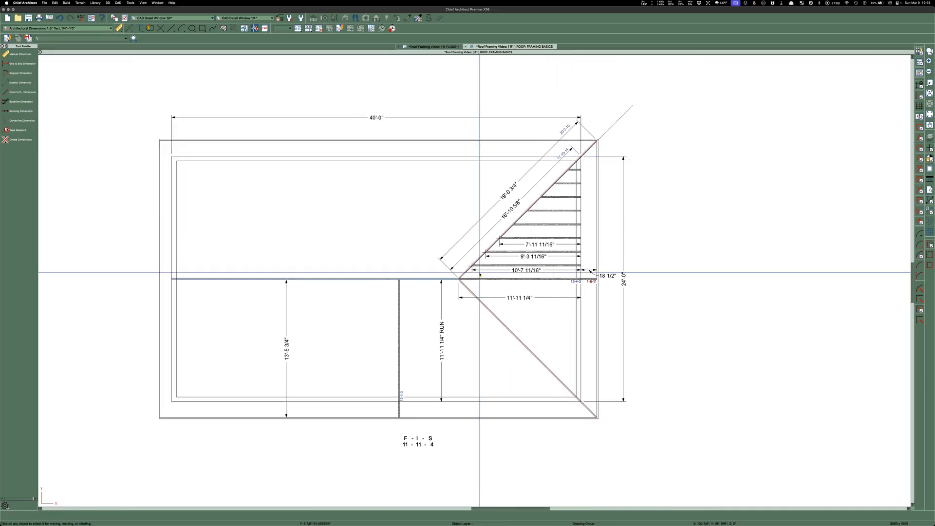
scroll(579, 284, up, 2)
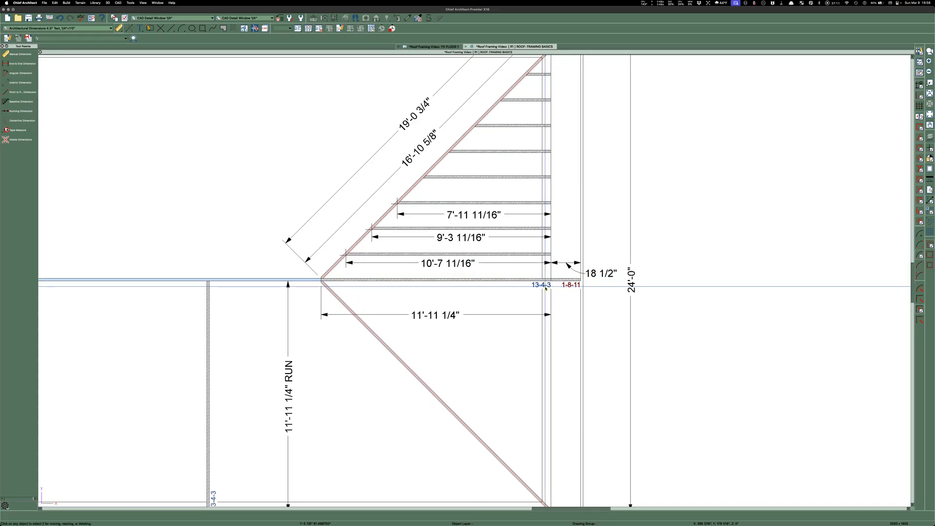
scroll(548, 287, up, 2)
scroll(461, 266, down, 2)
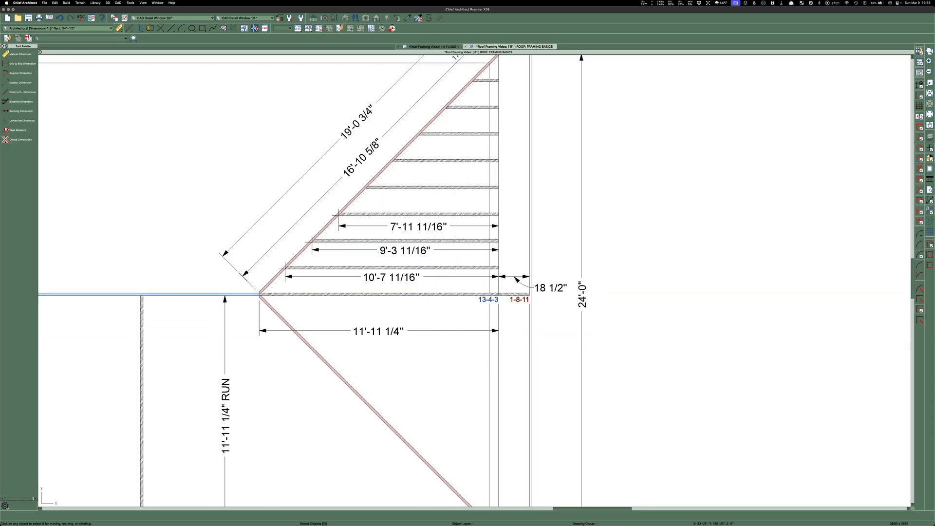
key(super+Tab)
drag(293, 133, 407, 152)
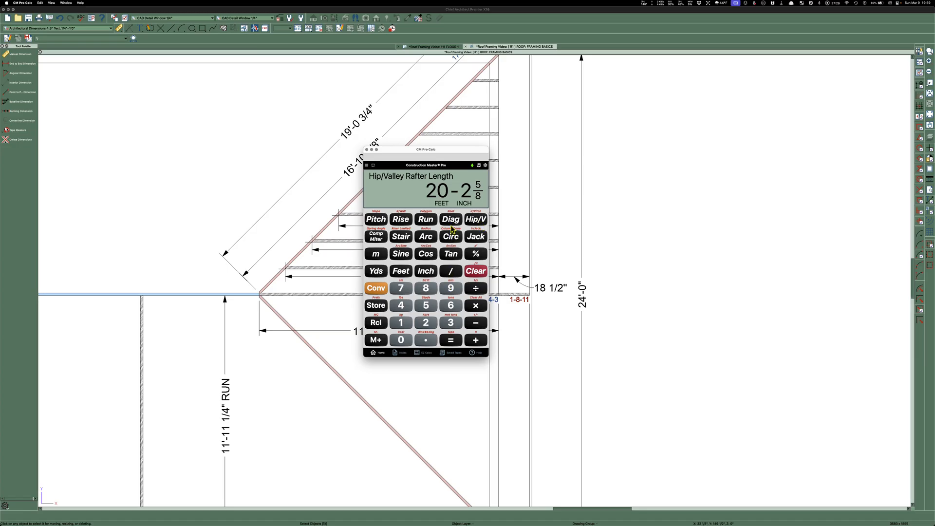
click(477, 269)
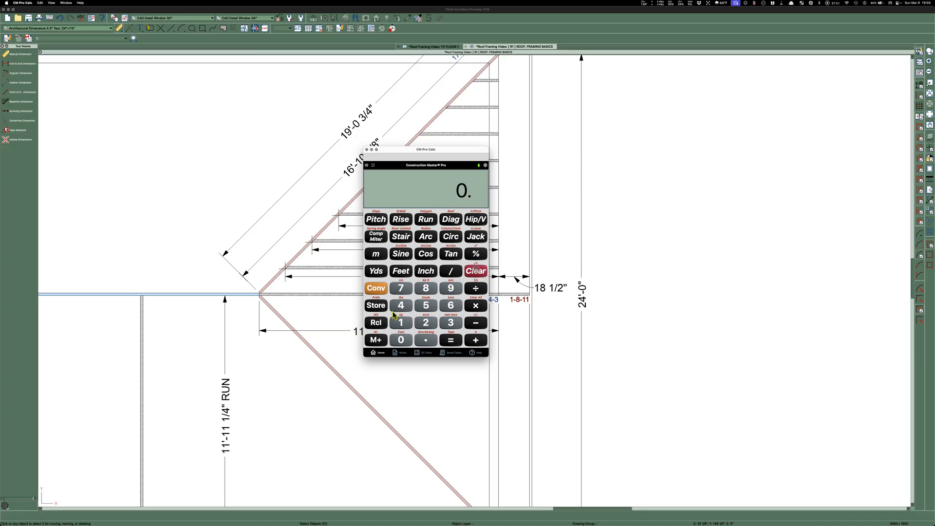
Enter 11 feet 11 1/4 inches as the run in the calculator
double_click(403, 325)
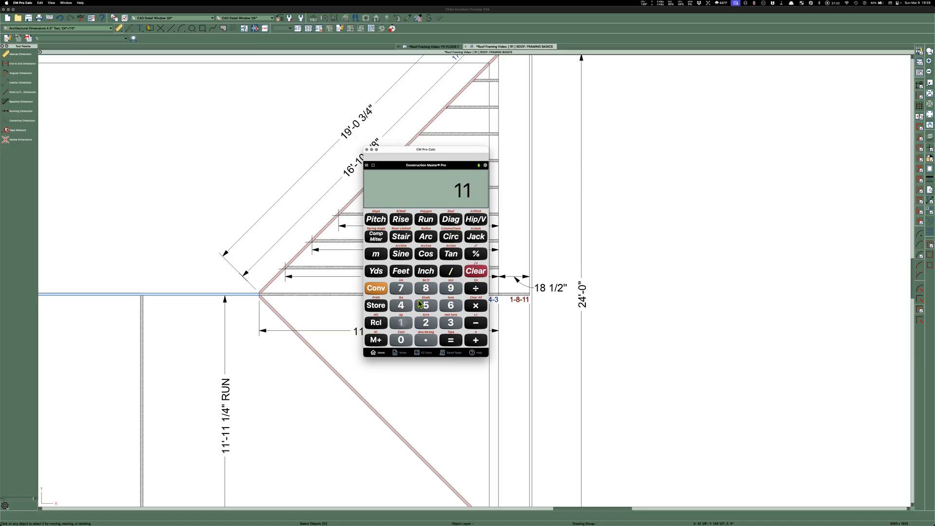
click(401, 270)
double_click(403, 325)
click(428, 271)
click(401, 326)
click(451, 271)
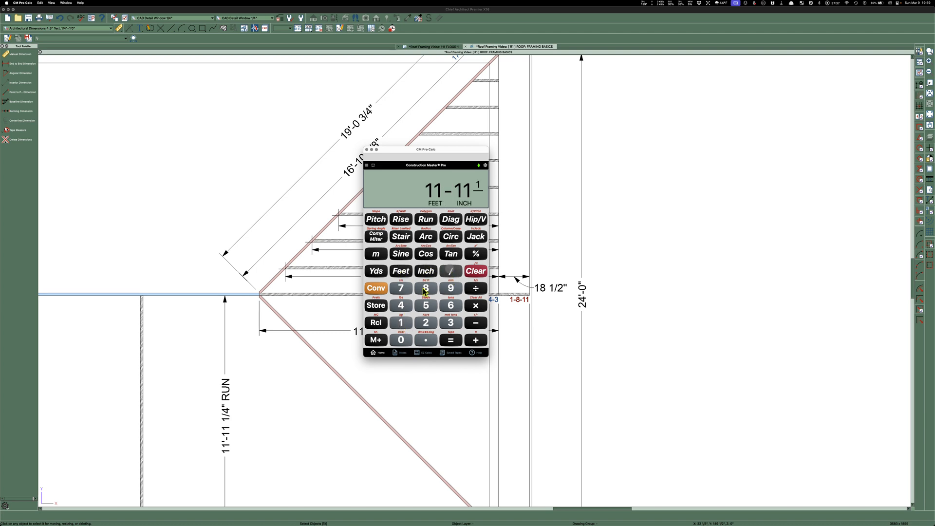
click(402, 306)
click(426, 220)
Enter a 6-inch pitch and calculate the common rafter's diagonal
click(451, 305)
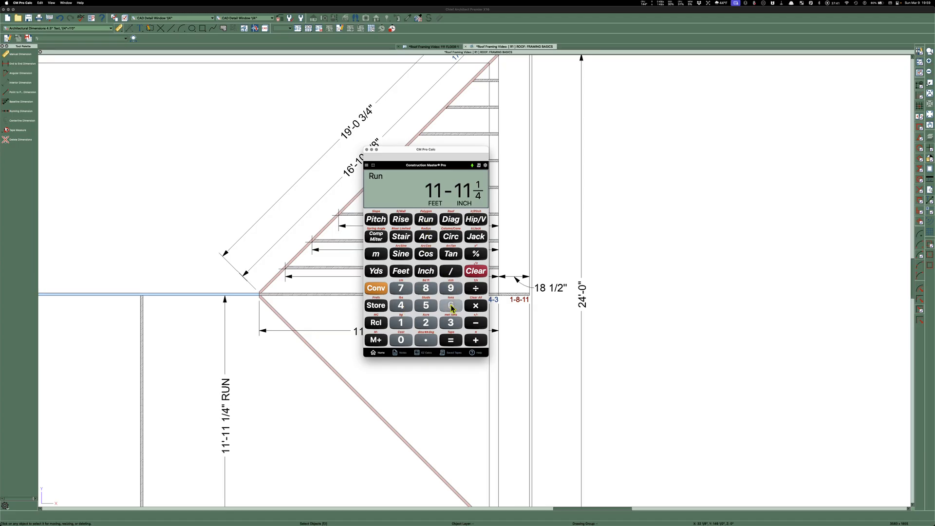
click(425, 270)
click(376, 222)
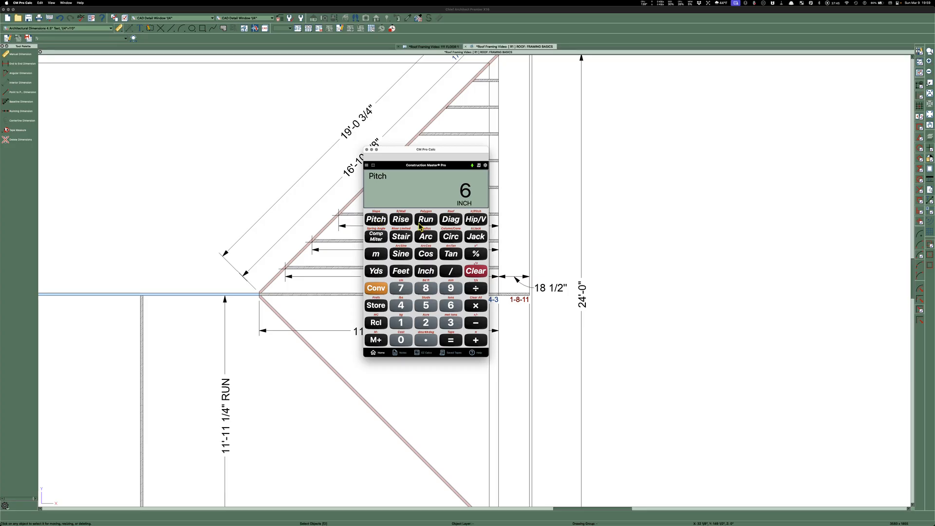
click(451, 221)
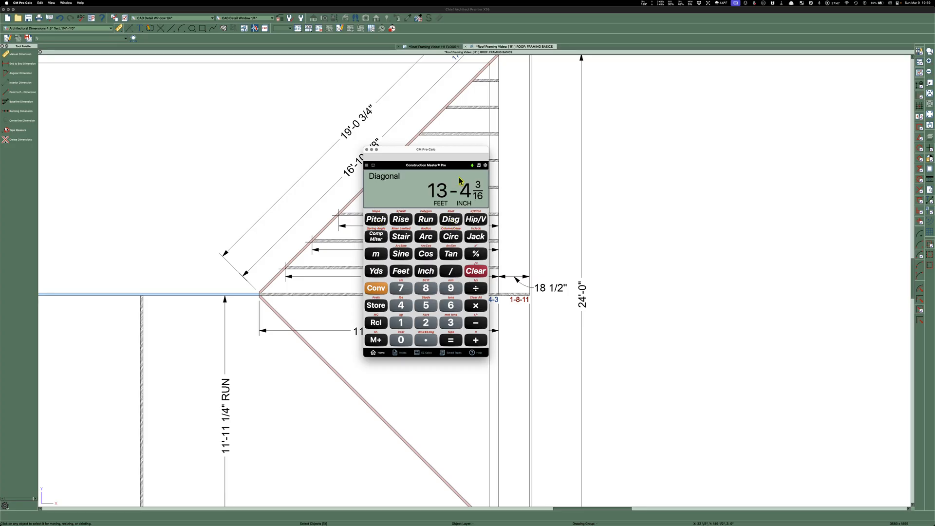
Display the stored jack rafter on-center spacing and move the calculator clear of the plan's dimensions and labels
drag(455, 151, 377, 232)
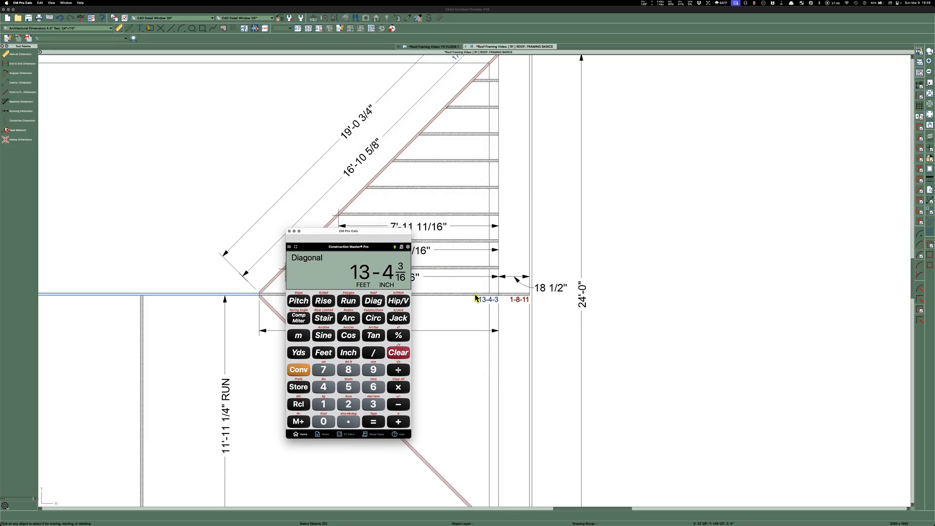
click(398, 319)
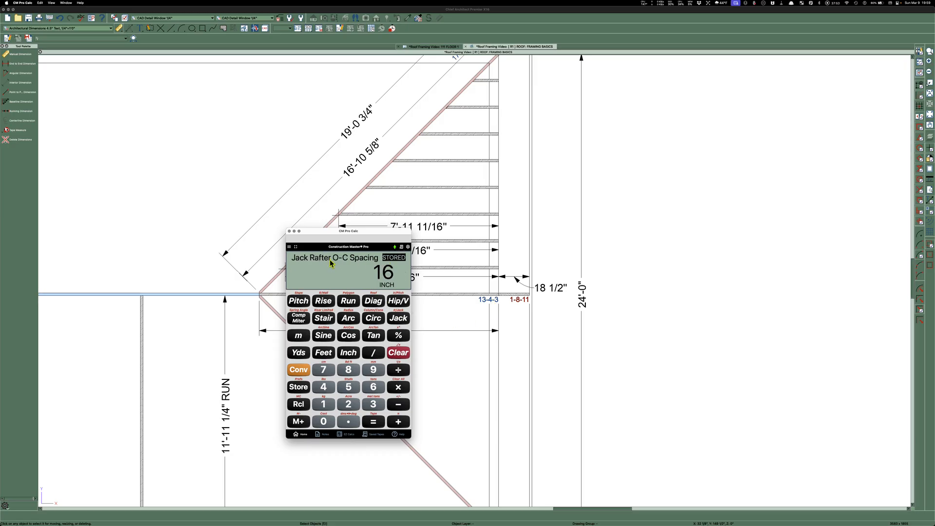
drag(371, 237, 691, 212)
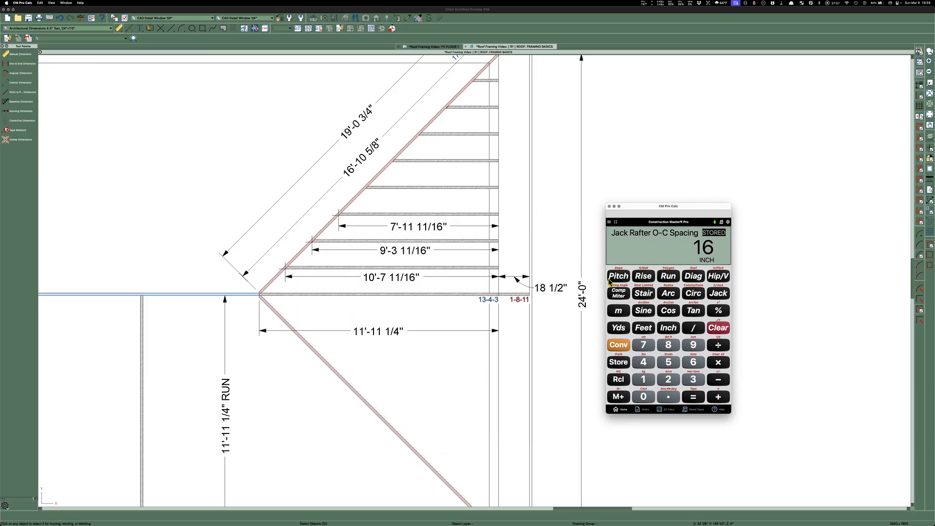
Return to the drawing and paste a copy of the blue 13-4-3 label into the blank area beyond the 24'-0" dimension
click(480, 302)
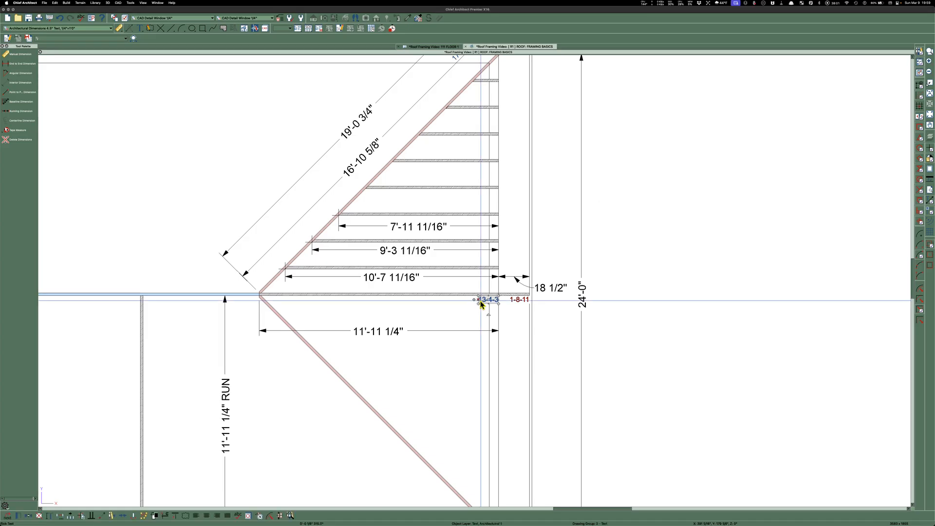
key(super+c)
key(super+v)
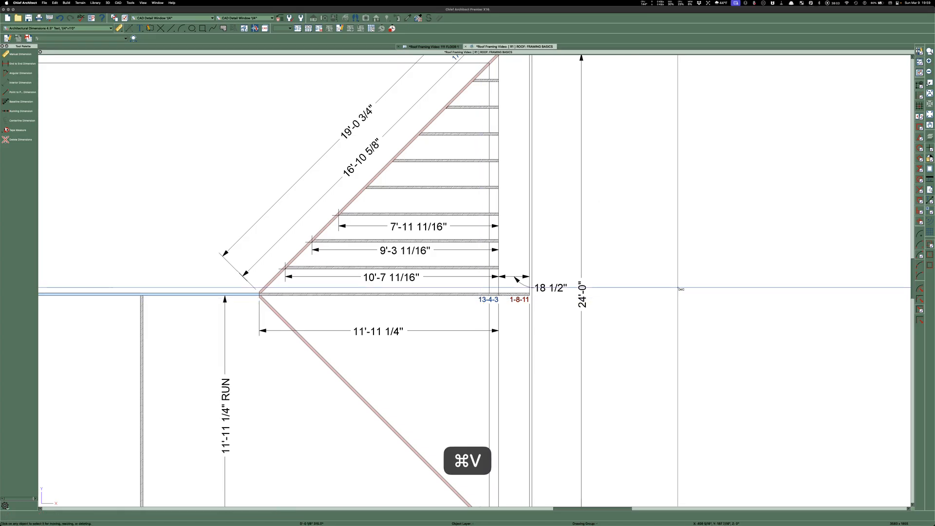
double_click(682, 290)
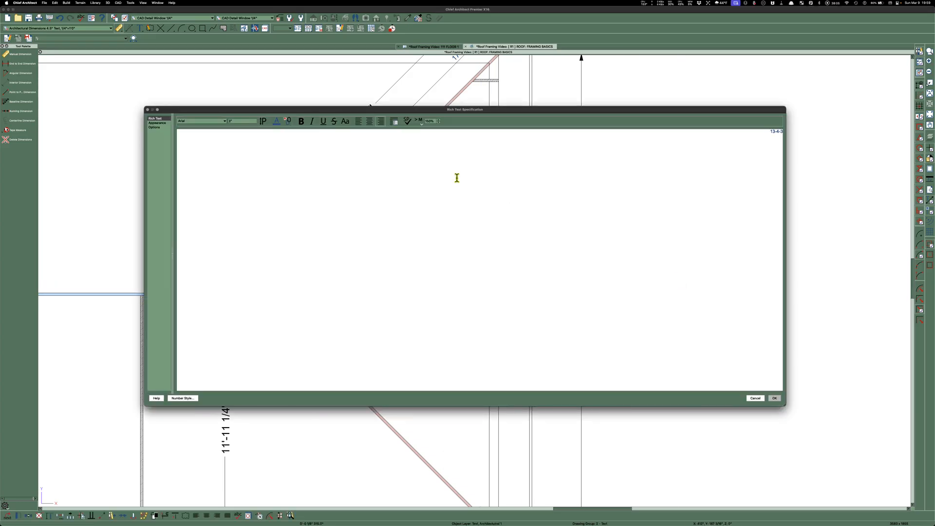
Change the copied 13-4-3 label's text color to yellow
key(super+a)
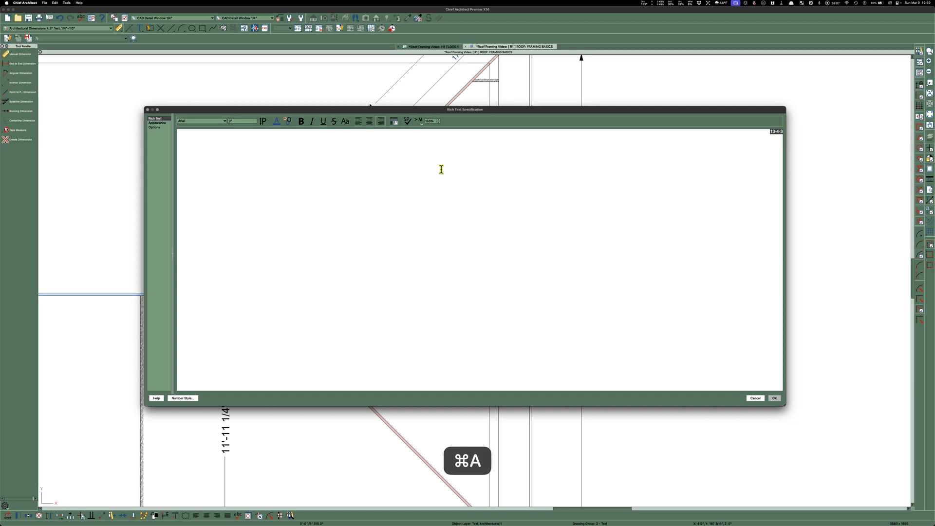
click(275, 123)
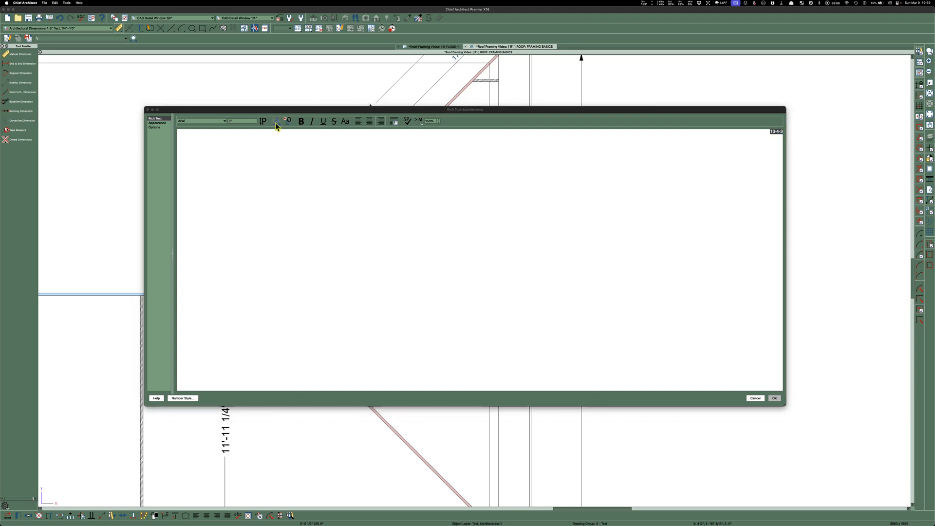
click(544, 258)
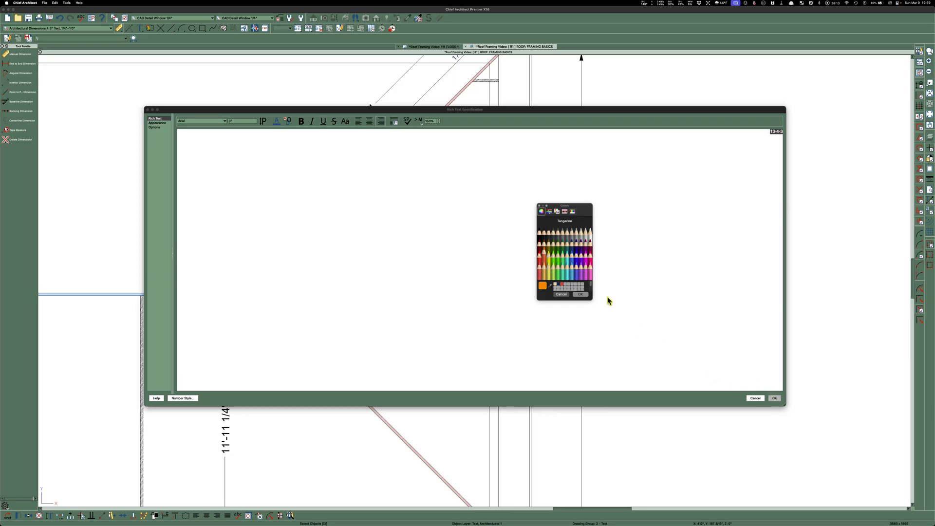
click(580, 295)
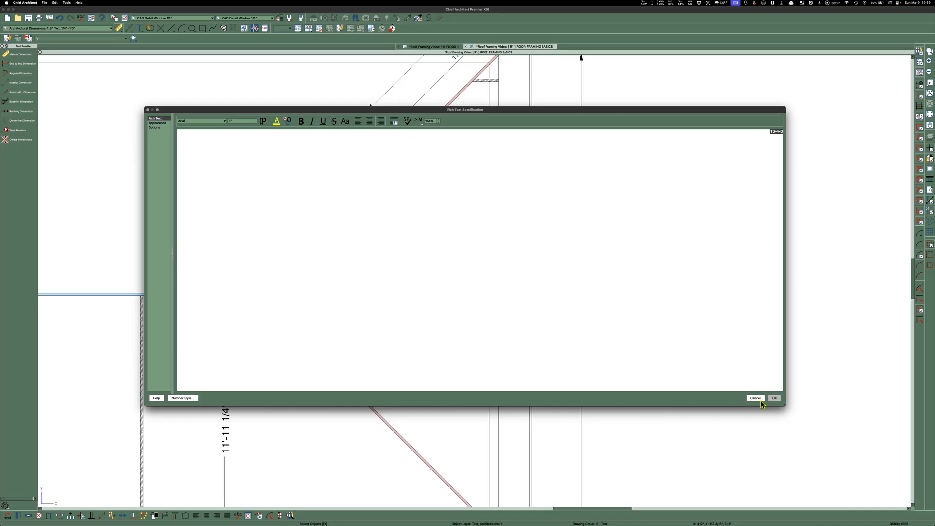
click(775, 398)
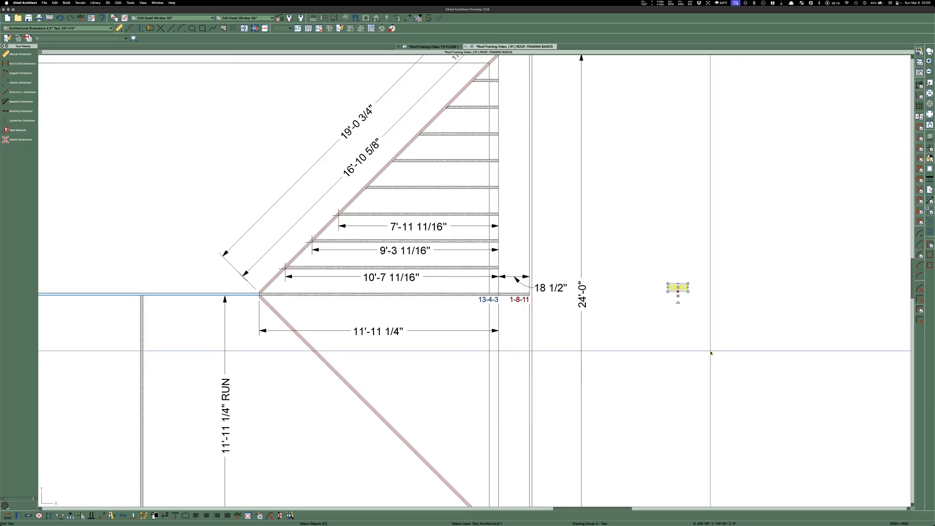
Change the copied 13-4-3 label's text color to Tangerine
double_click(677, 287)
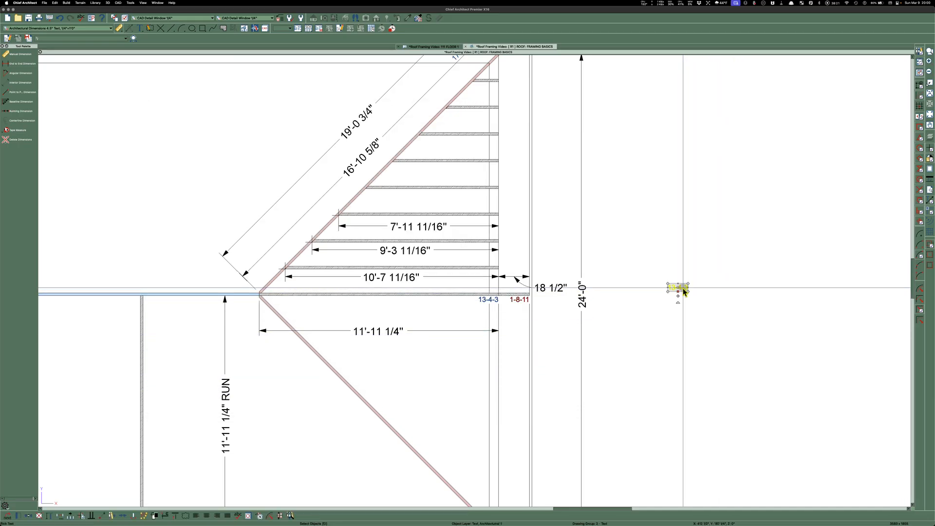
key(super+a)
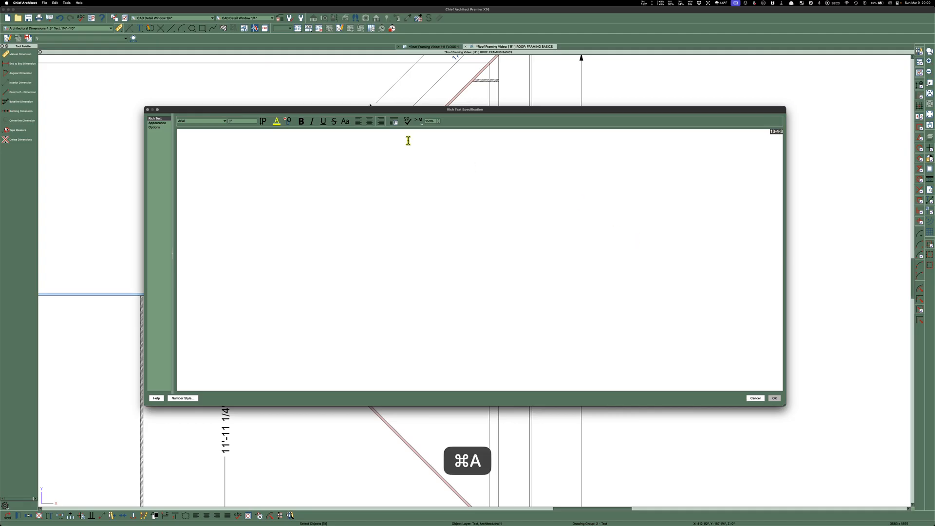
click(276, 120)
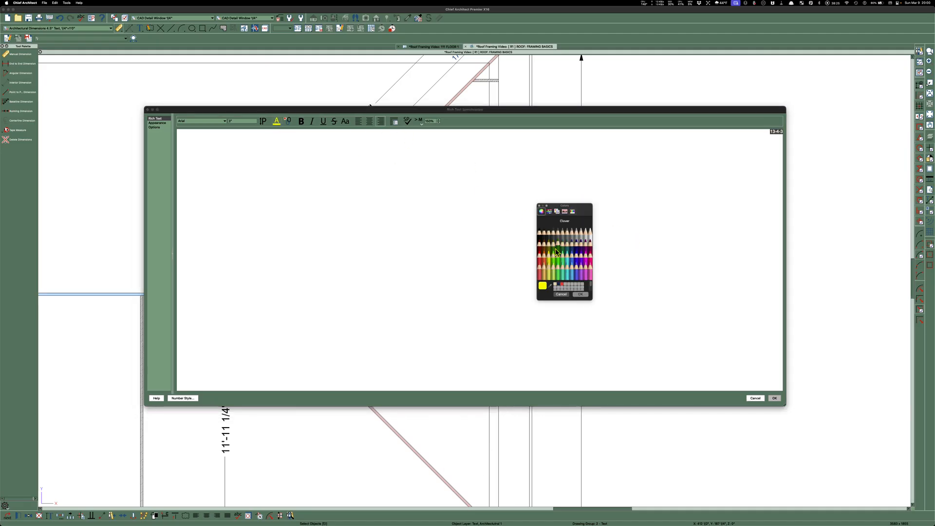
click(542, 259)
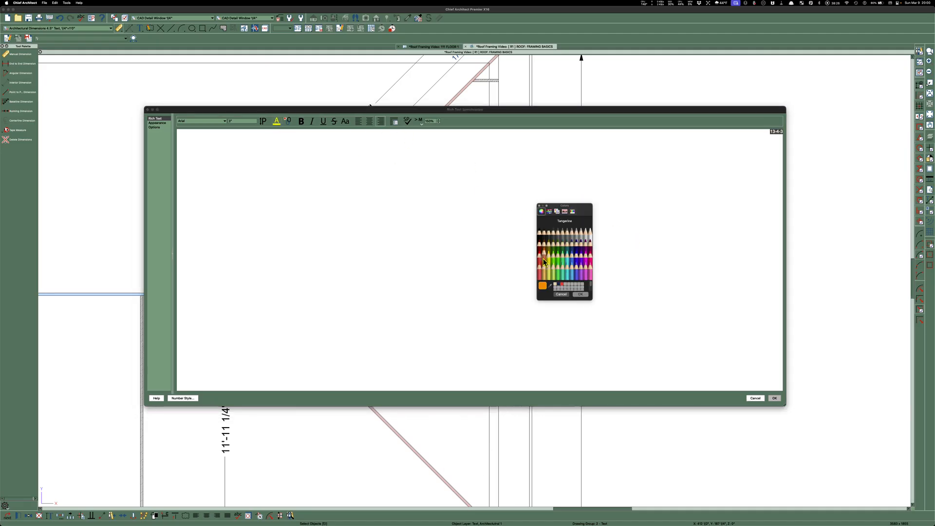
click(580, 294)
click(774, 398)
click(736, 336)
Move the orange 13-4-3 label beneath the wall end of the longest jack rafter
scroll(698, 301, up, 3)
click(668, 281)
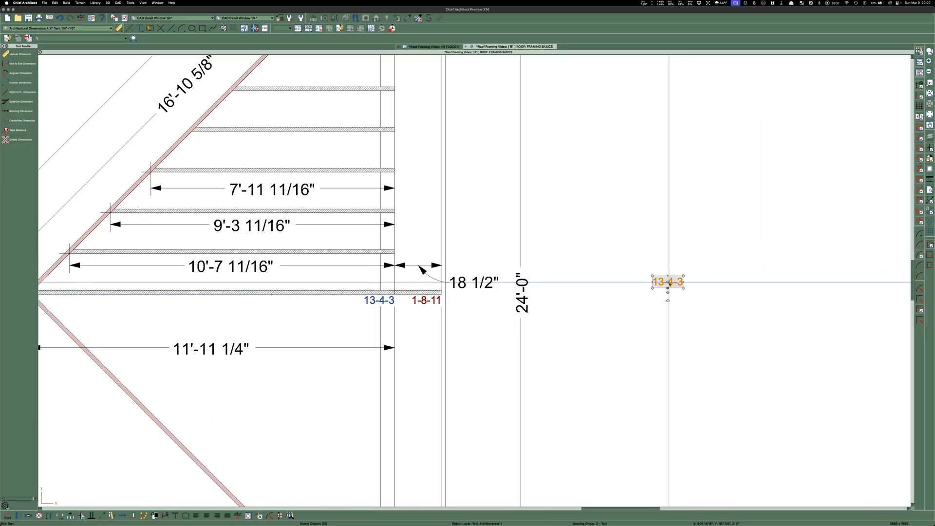
super+drag(668, 282, 395, 272)
Lower the 10'-7 11/16", 18 1/2", 9'-3 11/16" and 7'-11 11/16" dimension lines to make room beneath the jack rafters
click(333, 267)
click(411, 267)
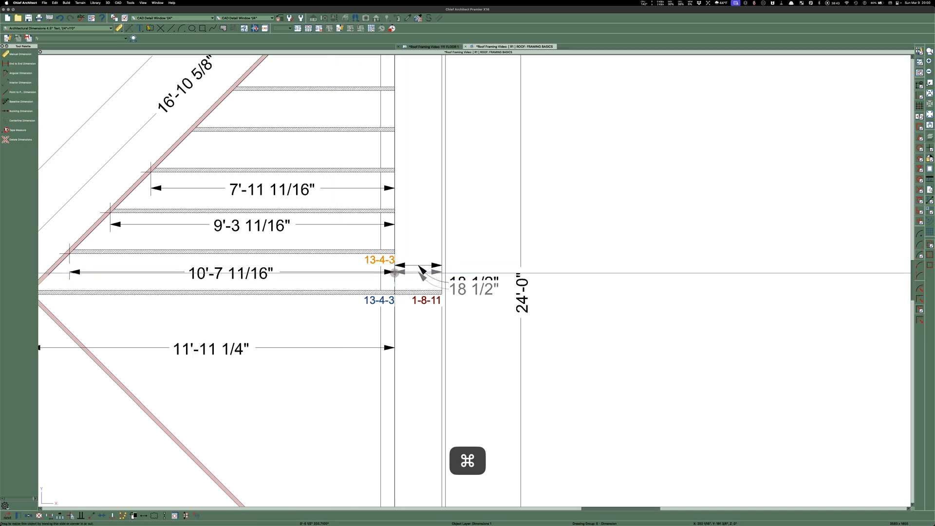
click(340, 225)
drag(340, 225, 340, 234)
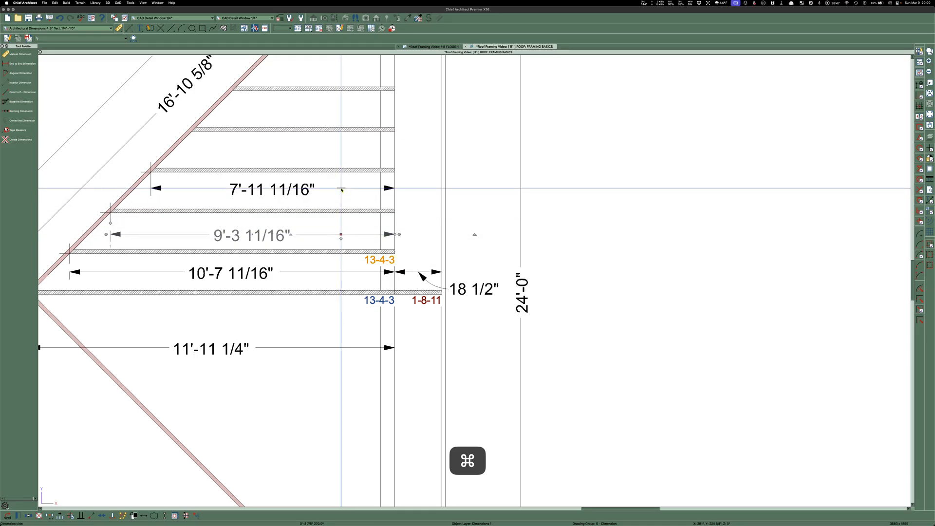
click(340, 188)
drag(341, 187, 341, 203)
Move the orange 13-4-3 label point to point so its upper corner meets the jack rafter's lower end corner
click(387, 258)
scroll(387, 259, up, 5)
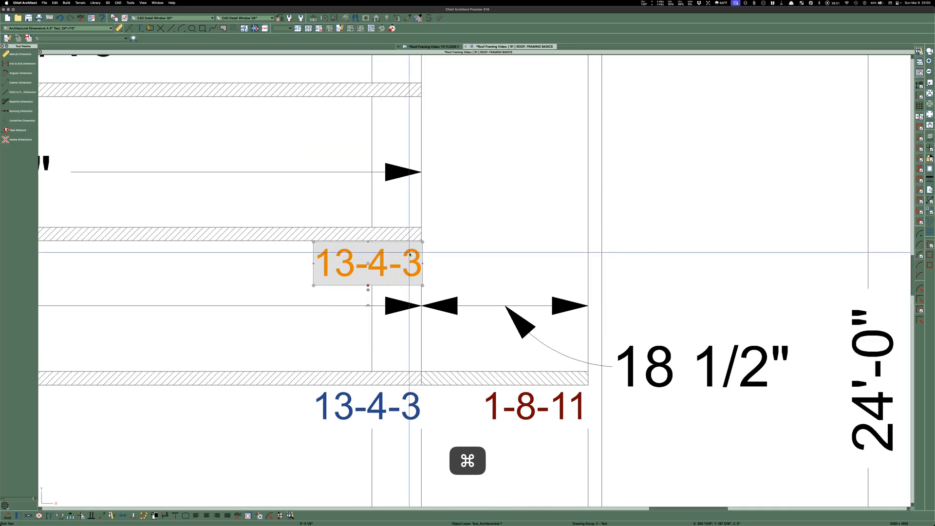
key(m)
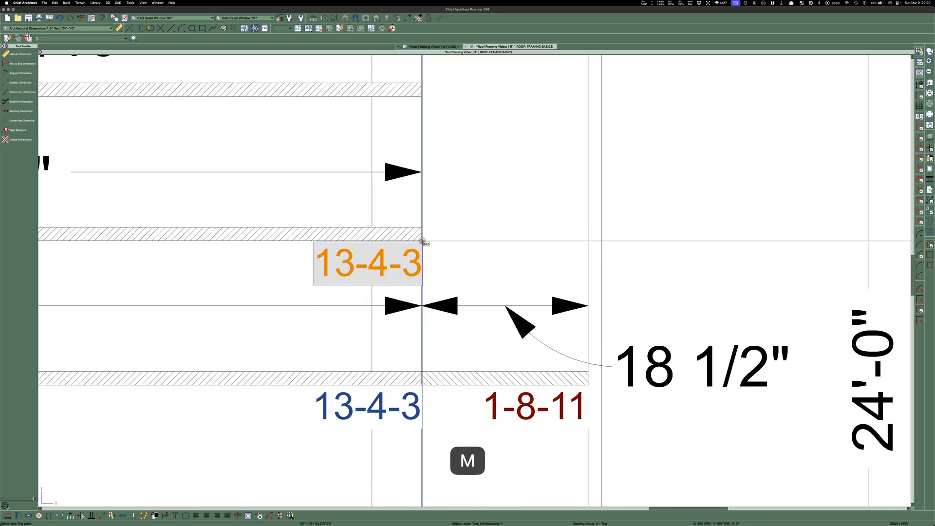
click(422, 242)
click(421, 240)
Copy the orange 13-4-3 label at the rafter spacing under the next five jack rafters above
scroll(326, 288, down, 4)
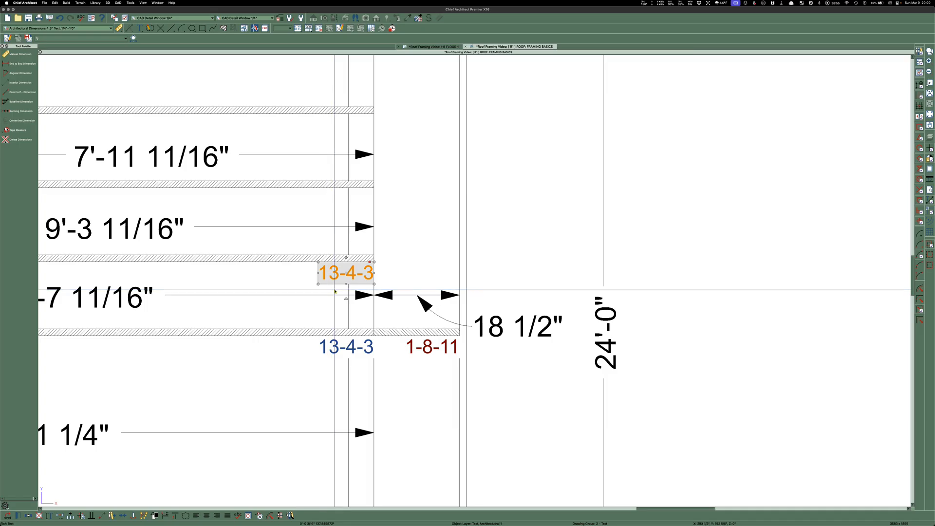
key(c)
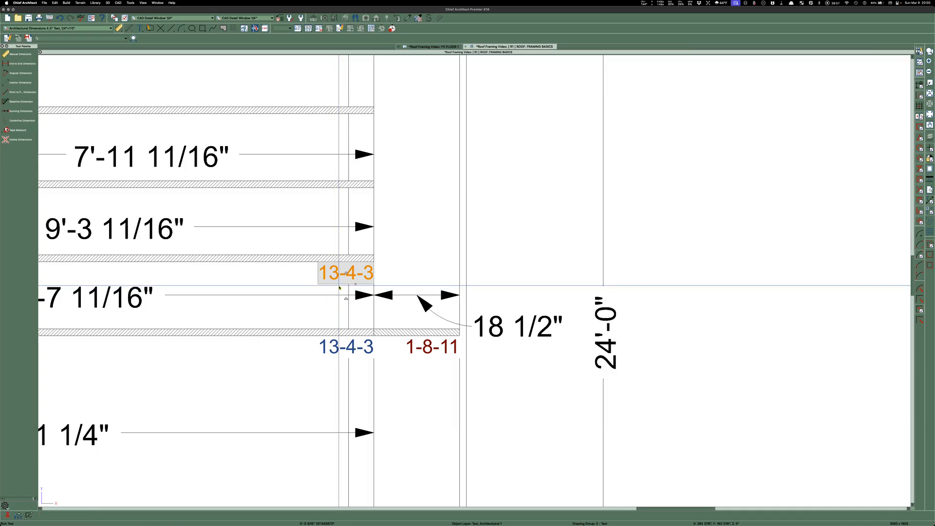
key(i)
key(Return)
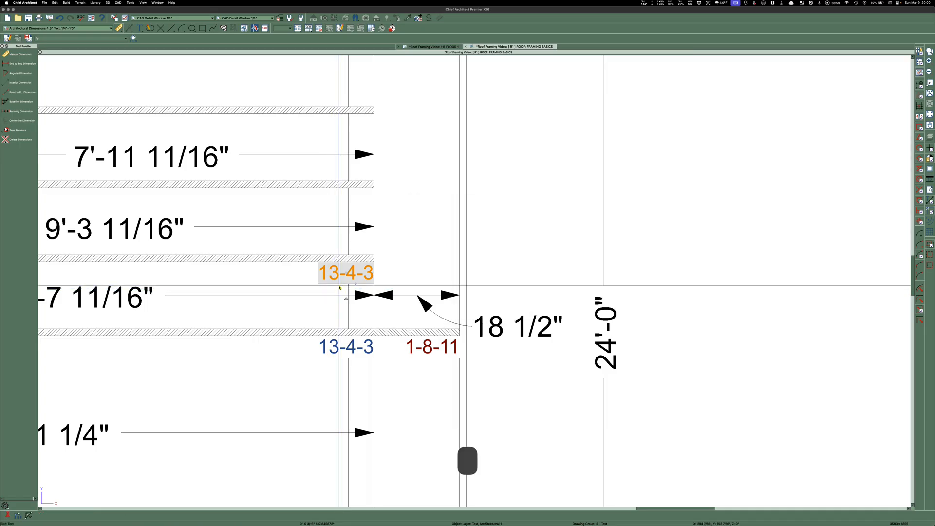
scroll(334, 302, down, 3)
drag(332, 294, 334, 103)
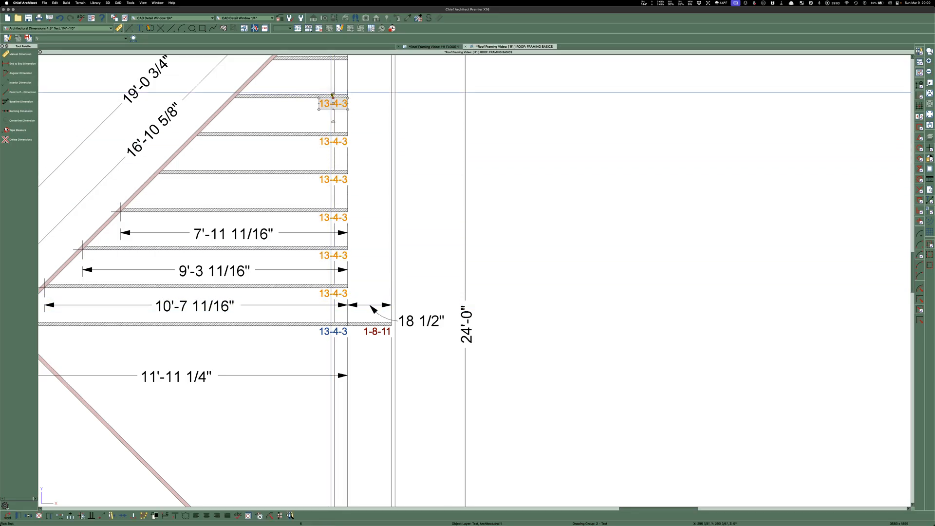
key(Escape)
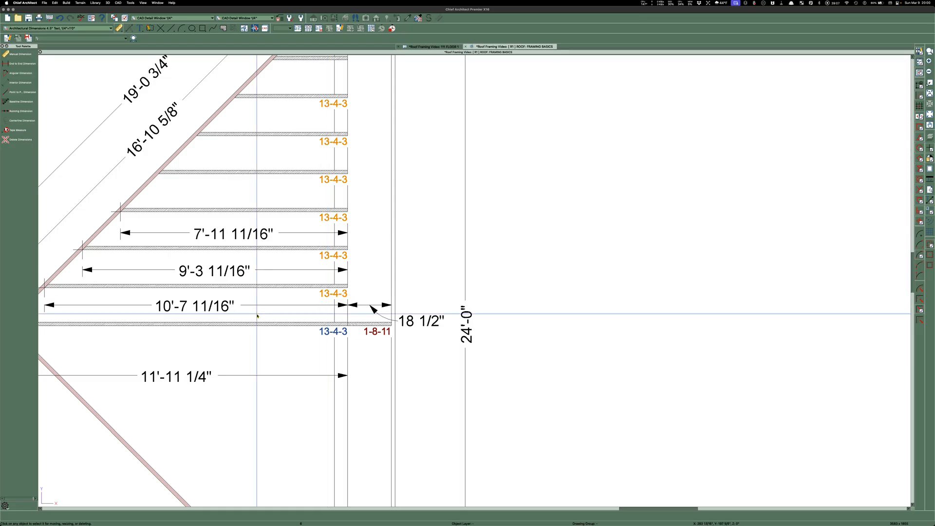
Switch to the CM Pro Calc calculator, get the incremental jack adjustment and move the calculator off the drawing area
key(super+Tab)
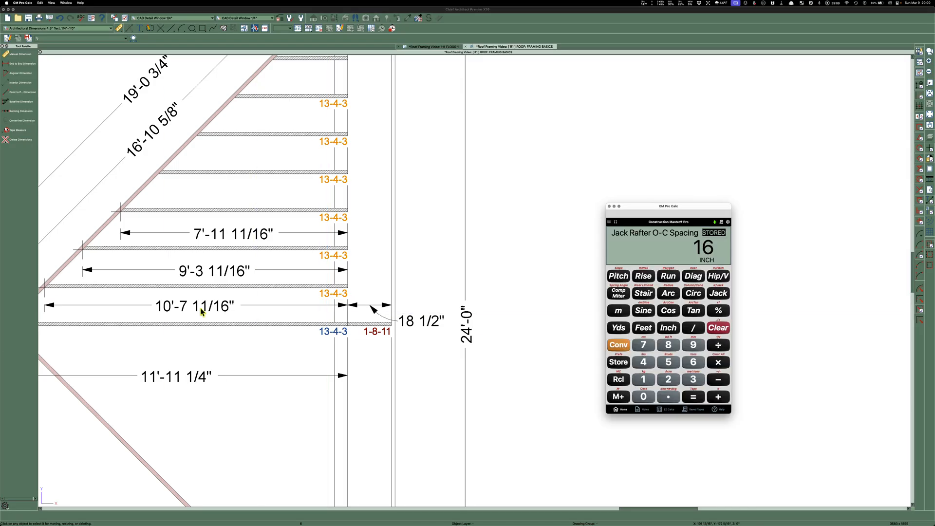
drag(670, 211, 571, 178)
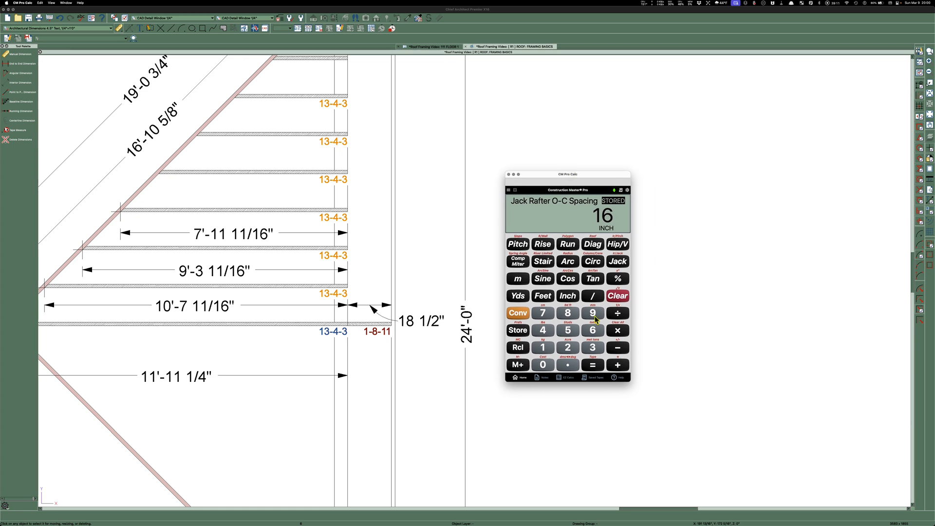
click(623, 262)
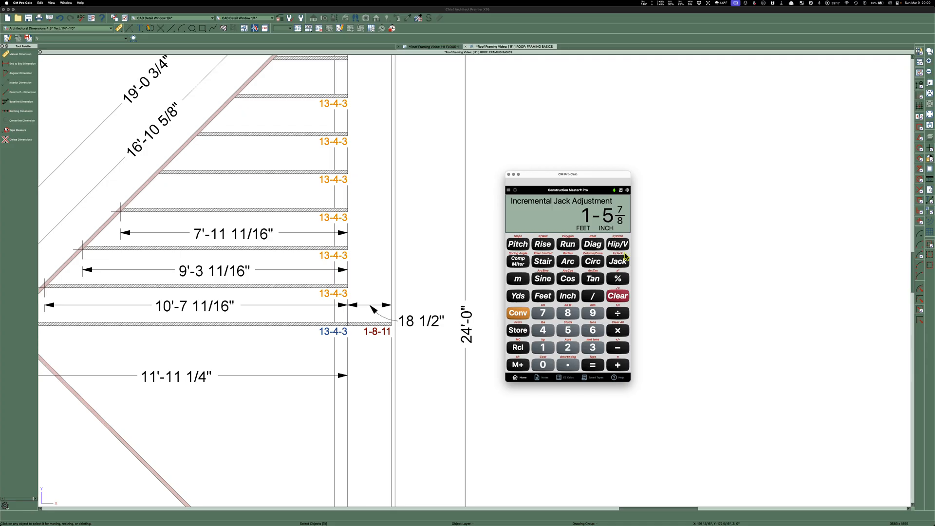
drag(587, 175, 0, 231)
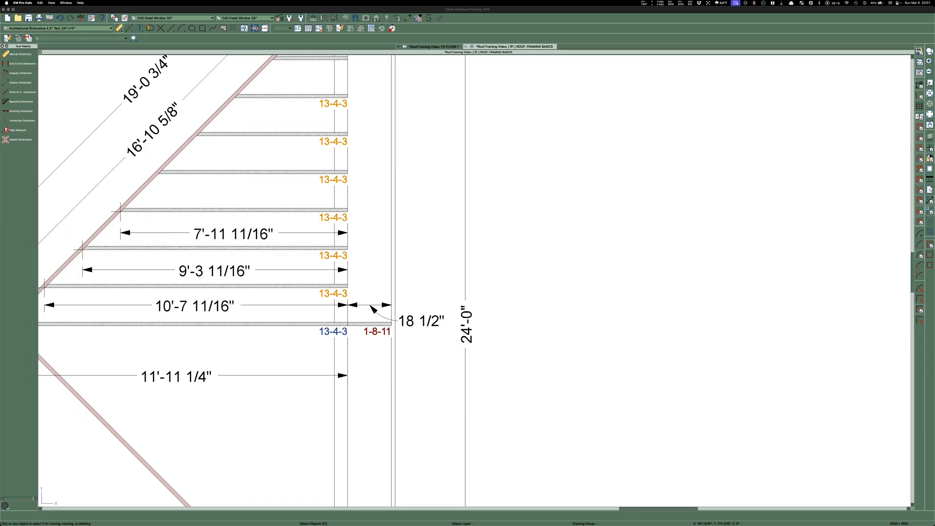
Add a two-line rich text note reading "JACK INCREMENT" and "1-5-14" in the empty area outside the 24'-0" dimension
click(140, 29)
click(579, 289)
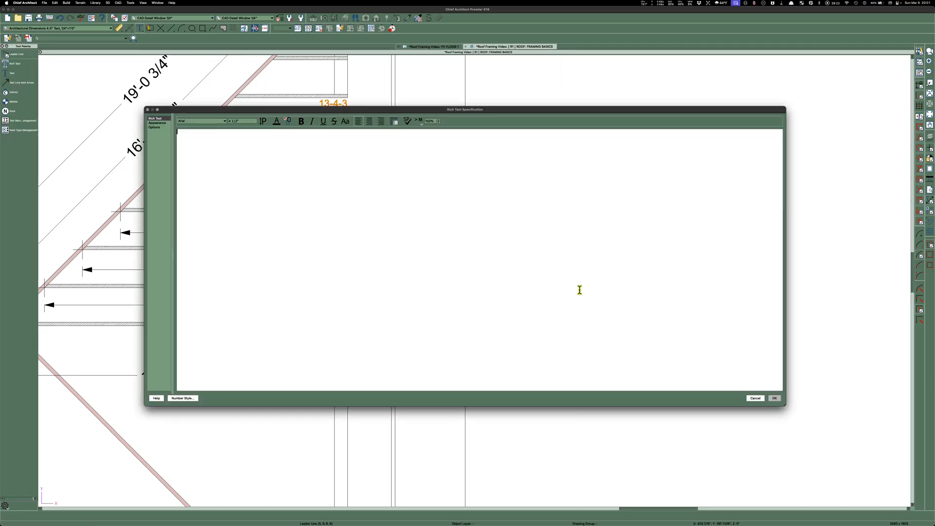
text(1-)
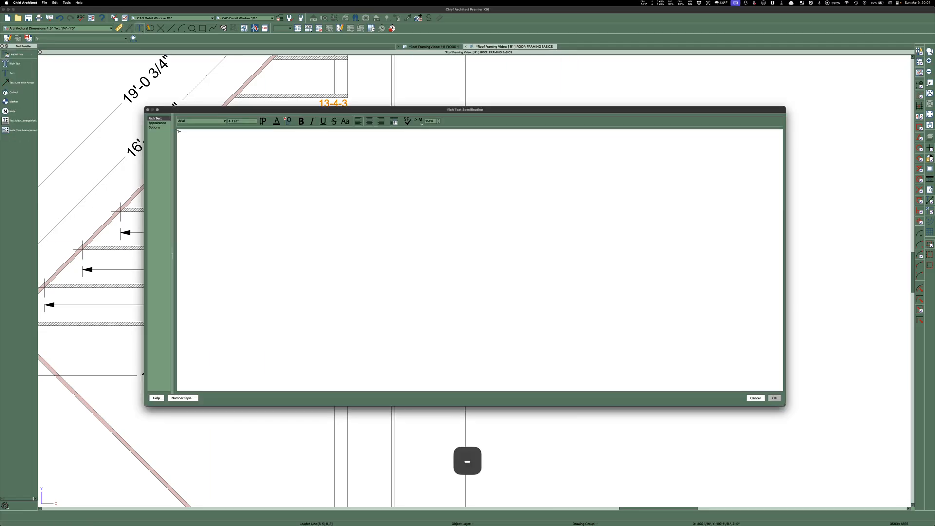
text(5-14)
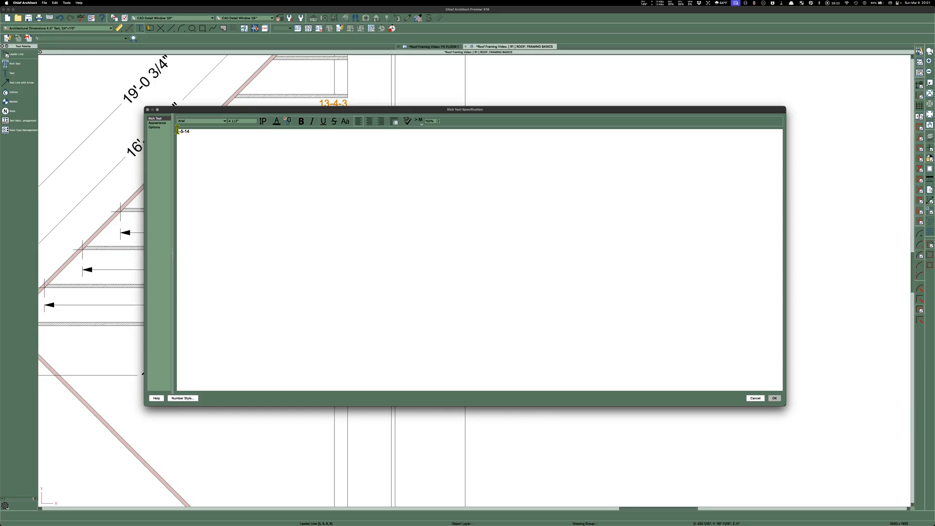
key(Return)
key(Up)
text(JACK IN)
text(CT)
key(BackSpace)
text(R)
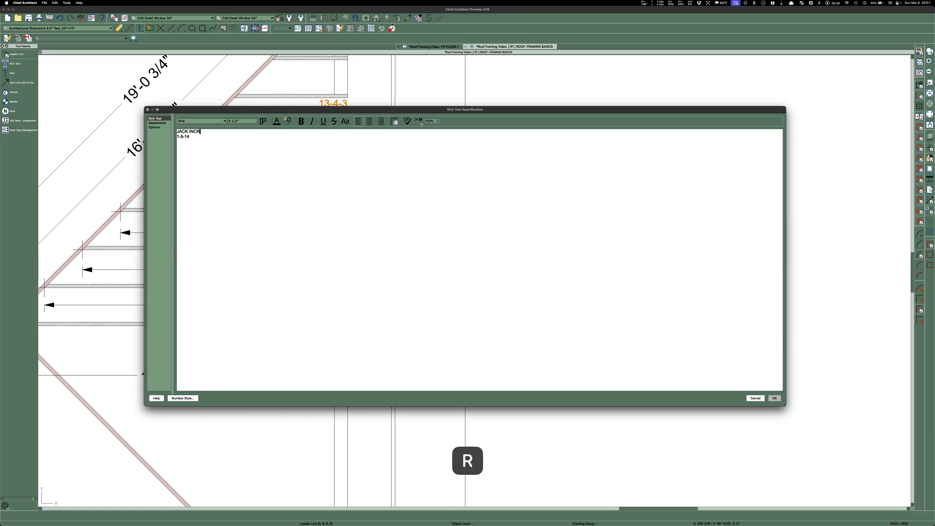
text(EMENT)
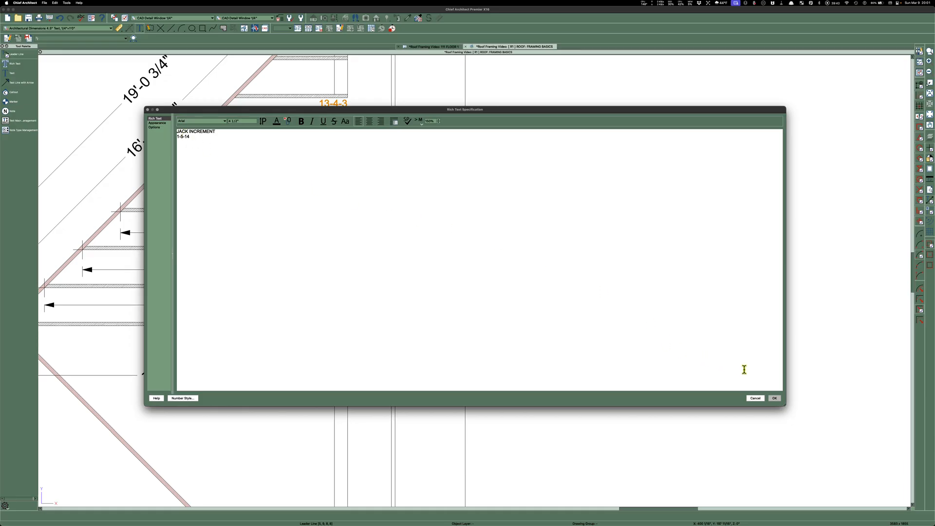
click(774, 398)
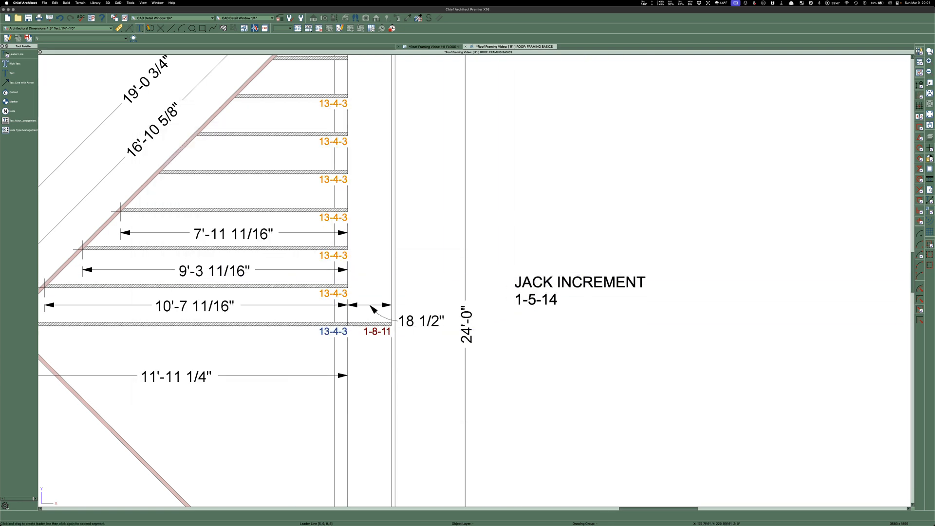
Switch to CM Pro Calc, get the first jack rafter length, move the calculator off the labels and return to Chief Architect
key(super+Tab)
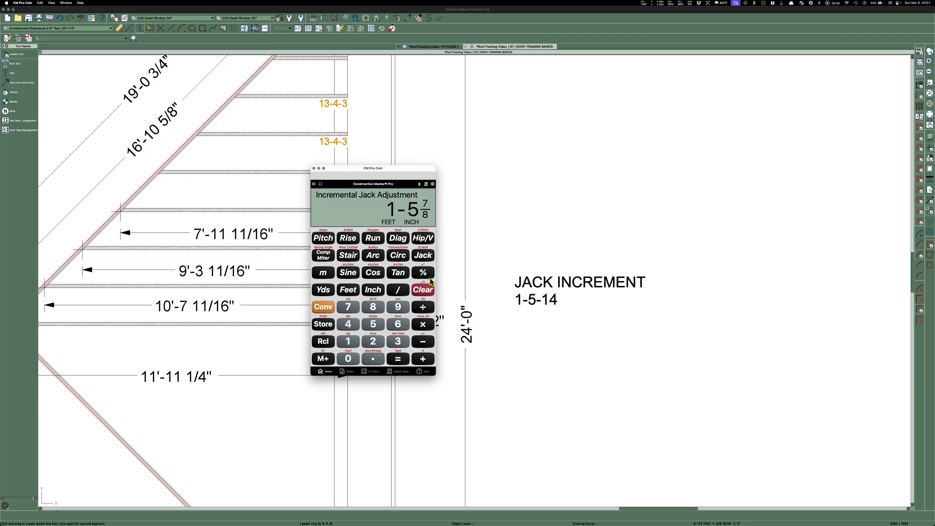
click(428, 258)
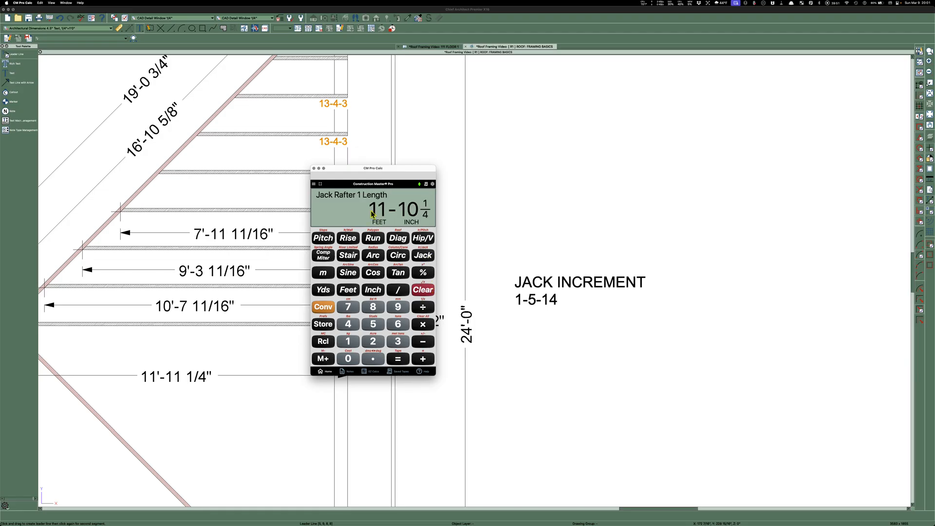
drag(395, 171, 546, 169)
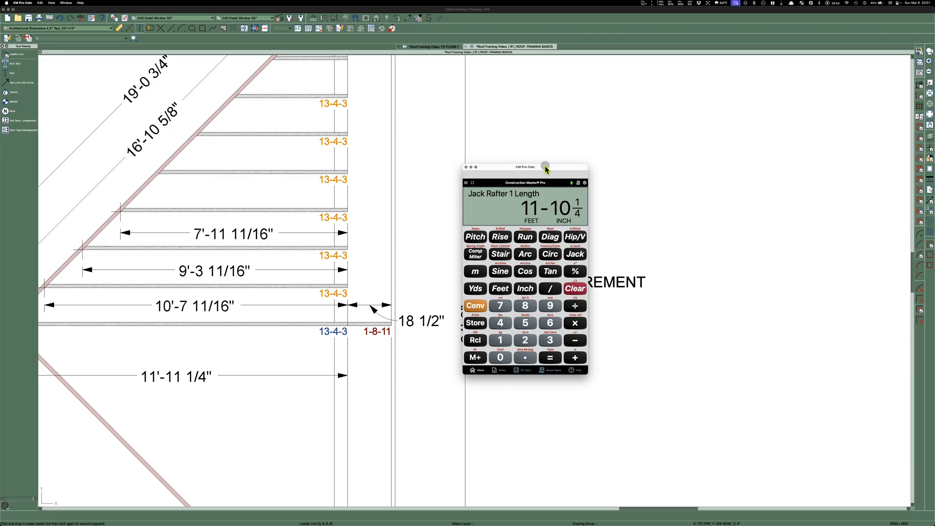
key(super+Tab)
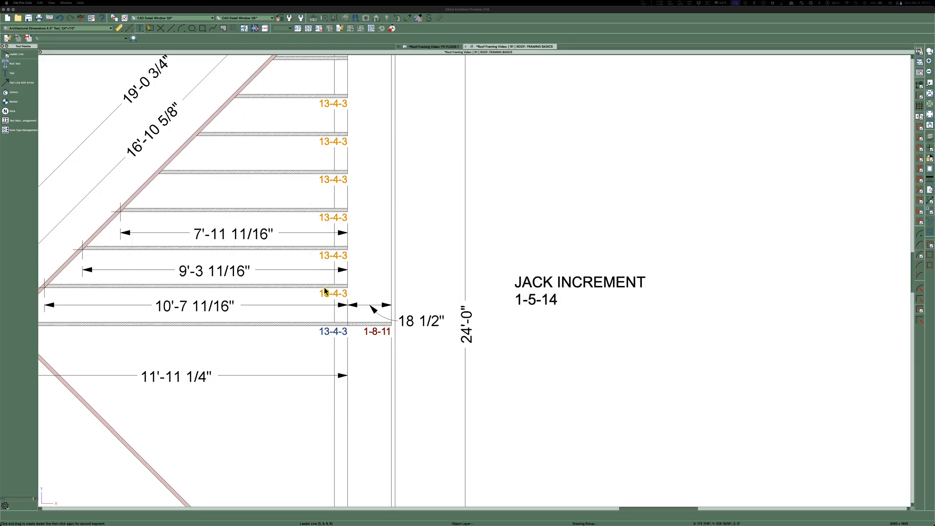
Change the orange label under the jack rafter with the 10'-7 11/16" run to 11-10-4
double_click(327, 294)
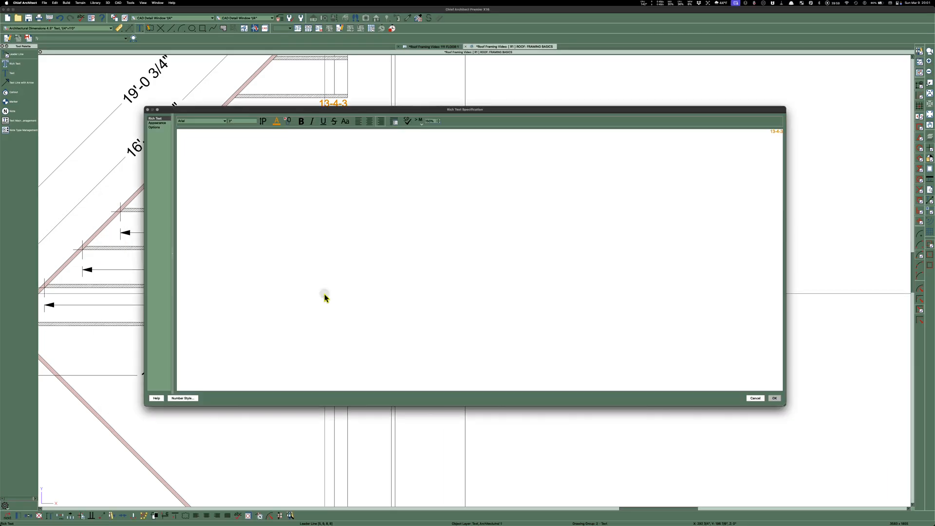
key(super+a)
text(11-10)
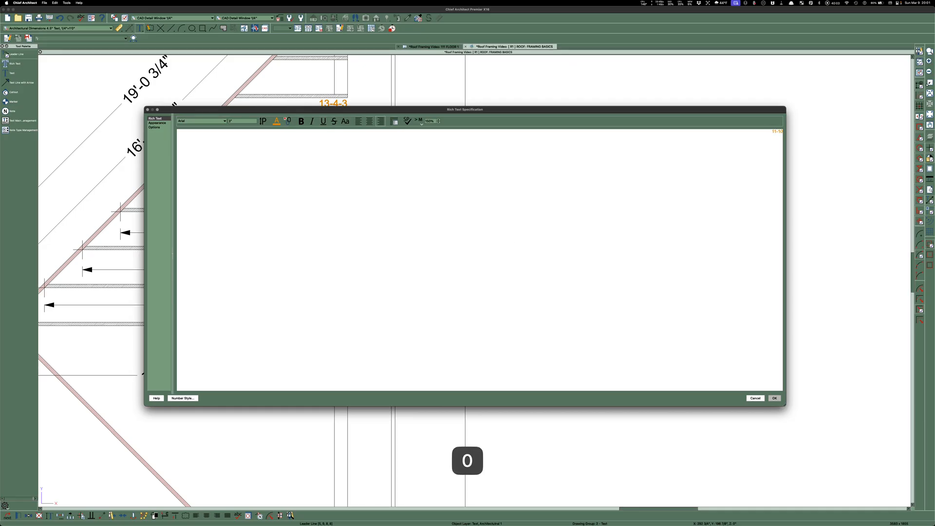
text(-4)
click(775, 398)
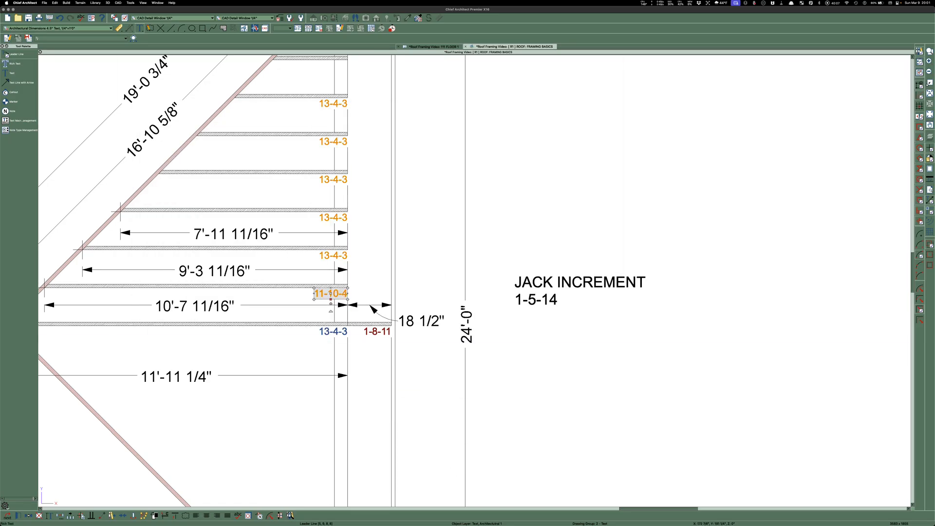
Get the second jack rafter length in CM Pro Calc and change the 9'-3 11/16" run jack rafter's label to 10-4-6
drag(0, 229, 307, 228)
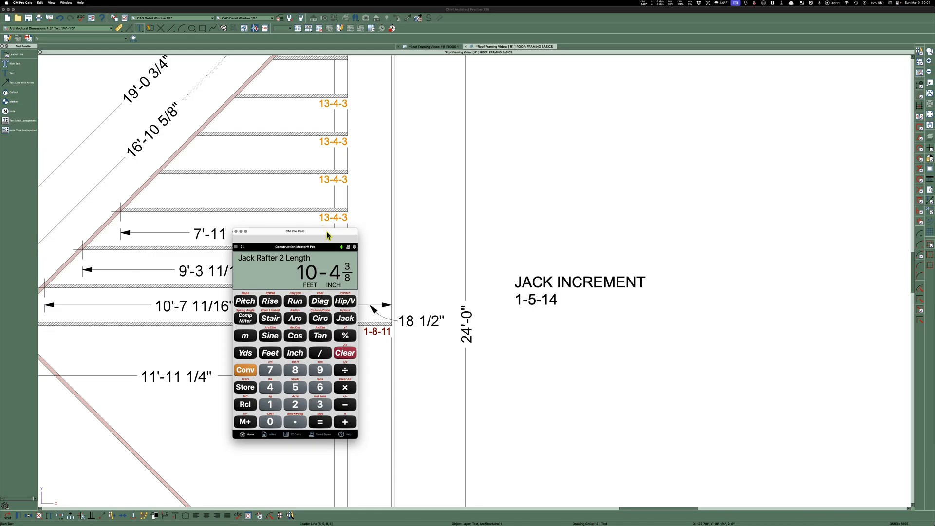
drag(327, 233, 0, 234)
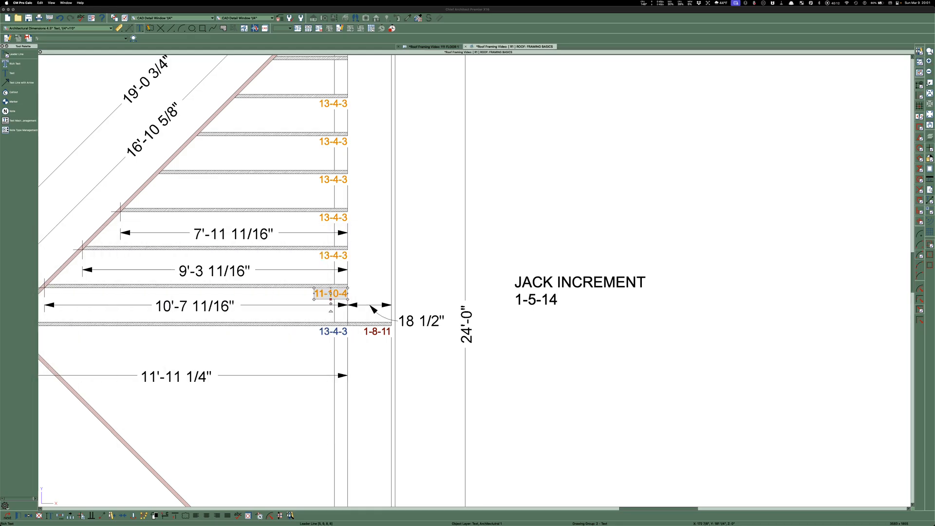
click(328, 258)
double_click(328, 257)
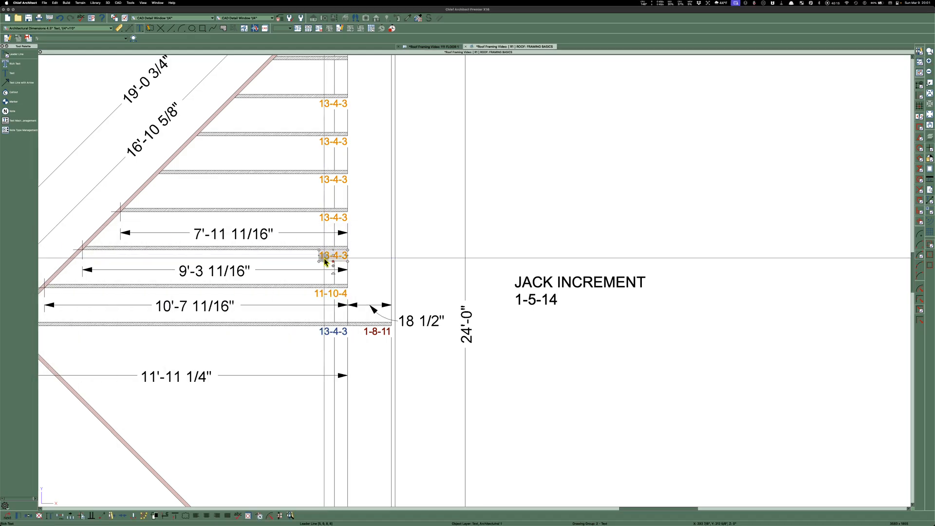
key(super+a)
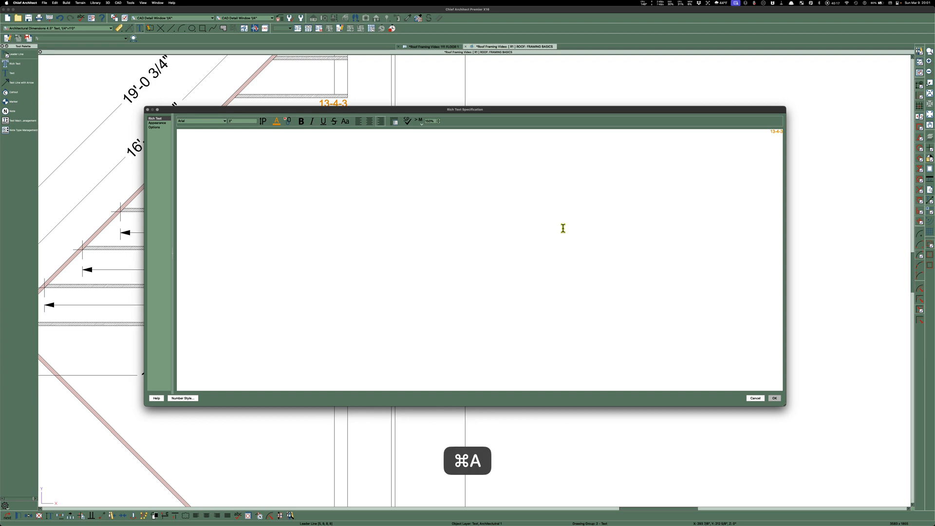
text(10-4-)
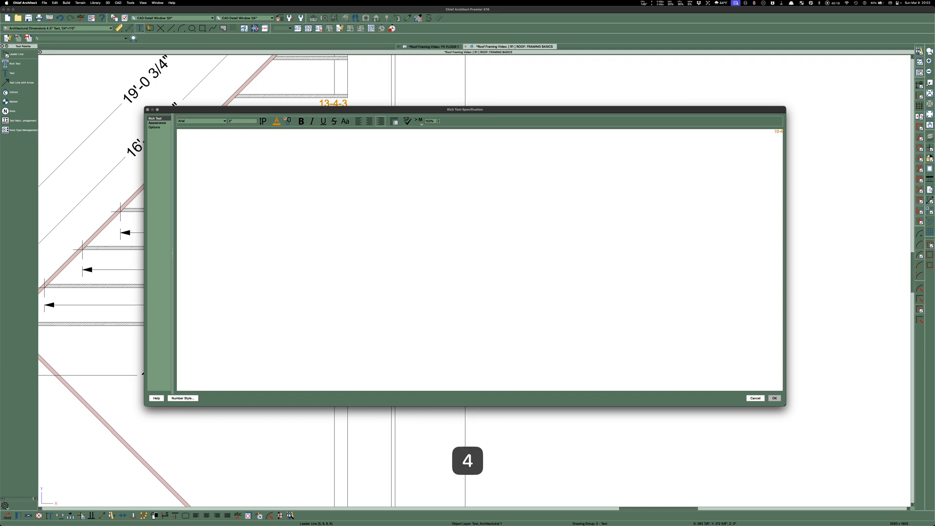
text(6)
click(774, 398)
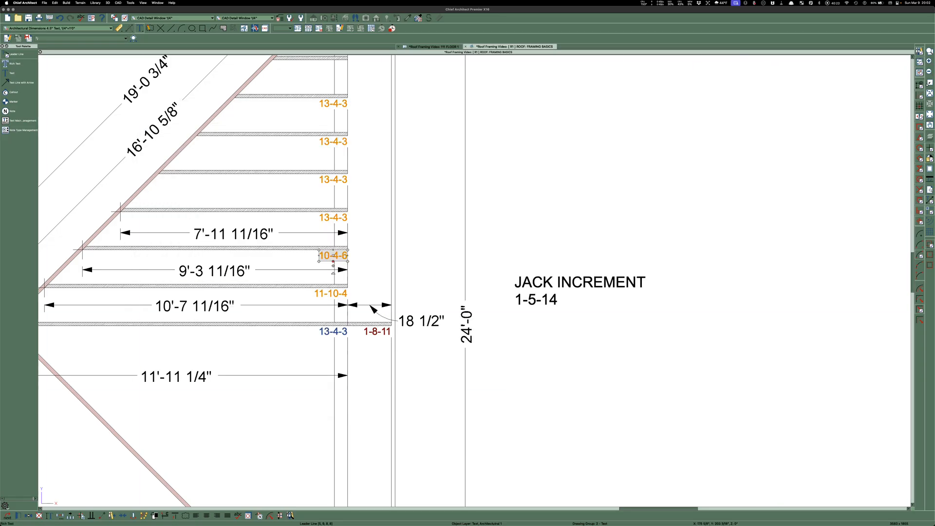
Switch to CM Pro Calc, get the third jack rafter length and move the calculator off the drawing
key(super+Tab)
drag(296, 237, 374, 230)
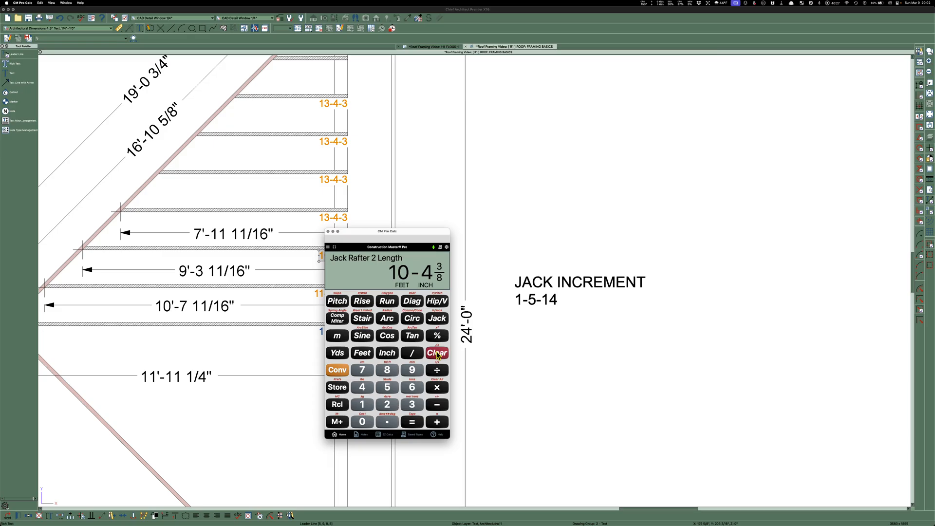
click(438, 319)
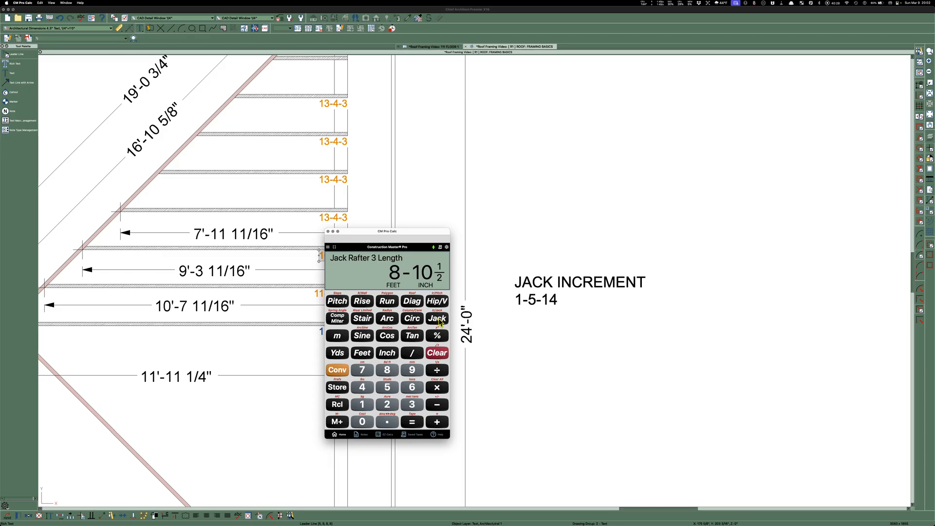
drag(427, 236, 0, 238)
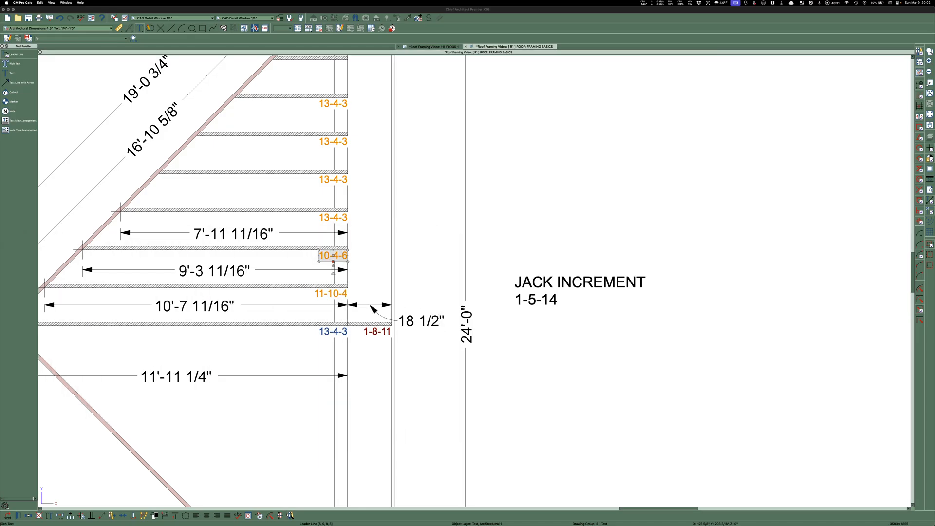
Change the orange label under the jack rafter with the 7'-11 11/16" run to 8-10-8
click(325, 216)
double_click(324, 217)
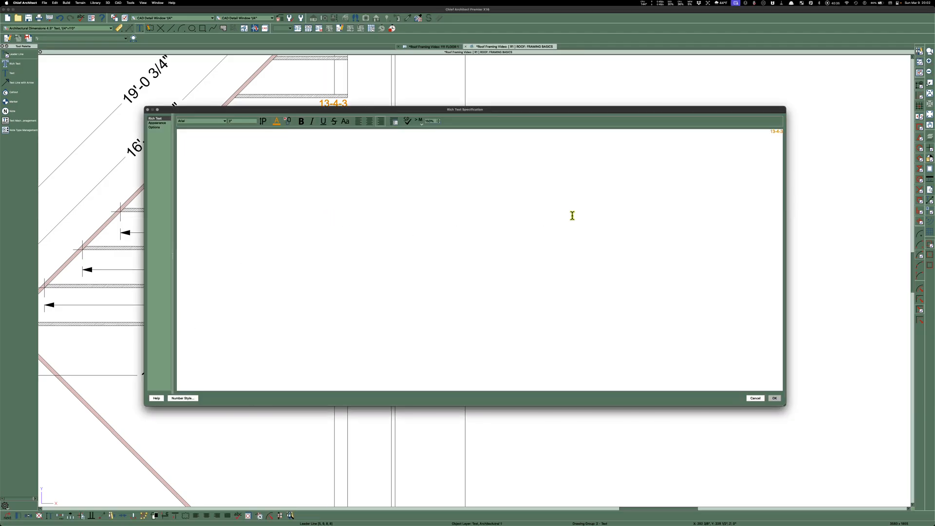
key(super+a)
text(8)
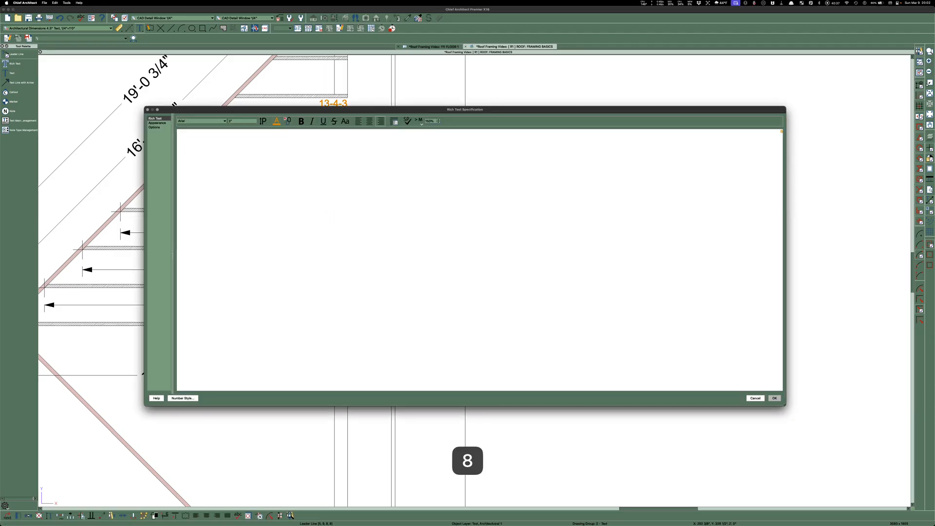
text(-10-8)
click(779, 399)
key(Escape)
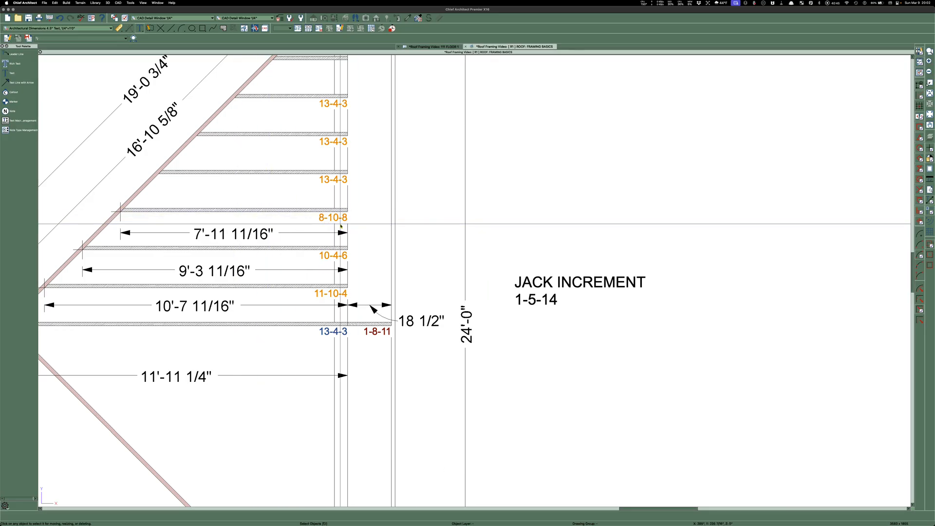
Delete the three remaining orange 13-4-3 labels under the jack rafters above the 8-10-8 label
click(326, 182)
key(Delete)
click(326, 144)
key(Delete)
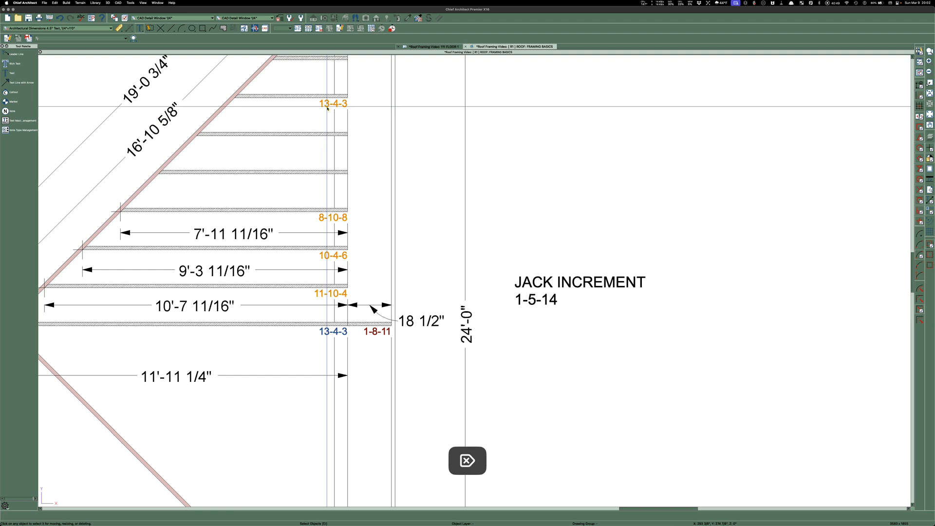
click(327, 105)
key(Delete)
Switch to CM Pro Calc, place the calculator clear of the rafter labels and clear its display
scroll(407, 297, down, 3)
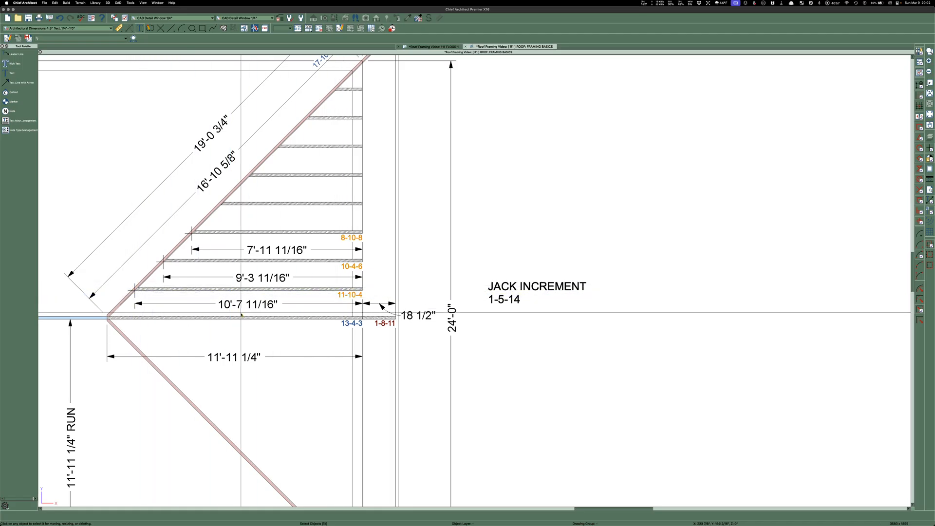
scroll(241, 315, up, 3)
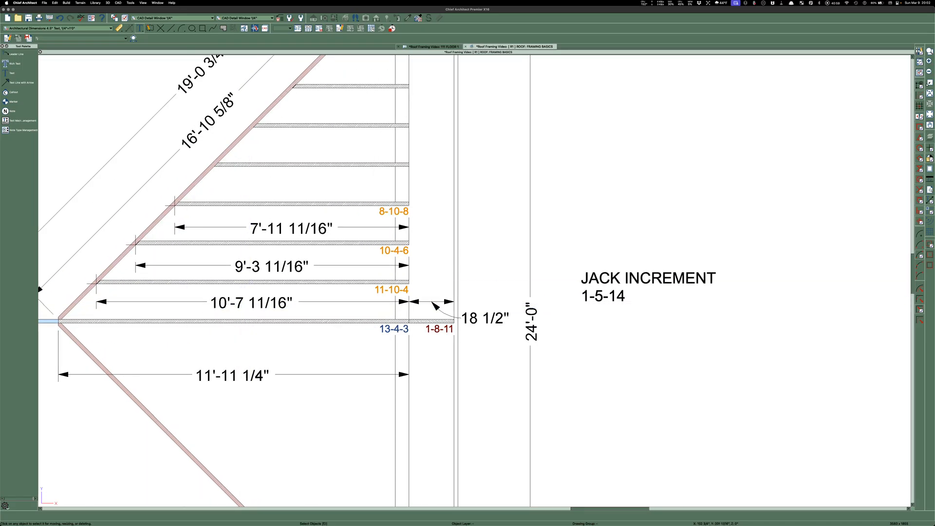
key(super+Tab)
drag(418, 247, 633, 153)
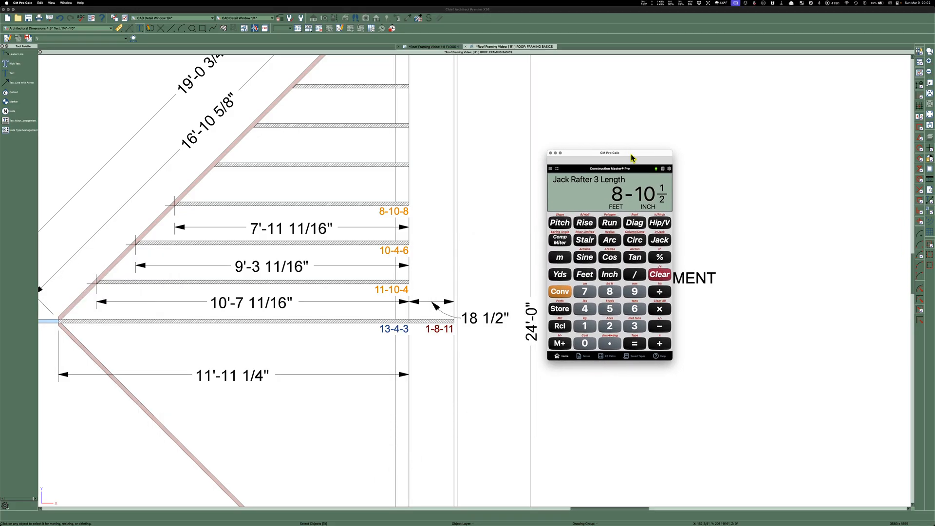
click(660, 274)
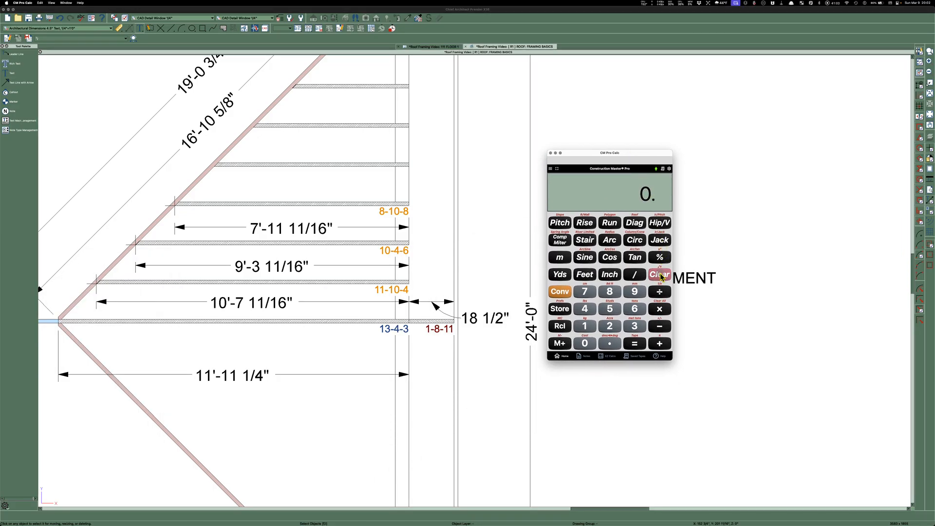
Move the JACK INCREMENT note up and farther away from the roof plan to free space for the calculator
drag(616, 155, 443, 178)
click(641, 278)
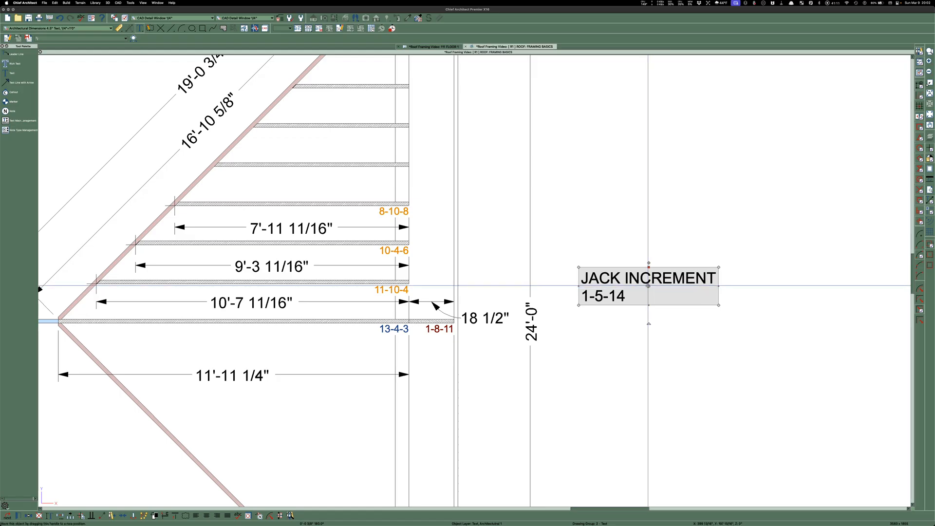
super+drag(647, 289, 761, 115)
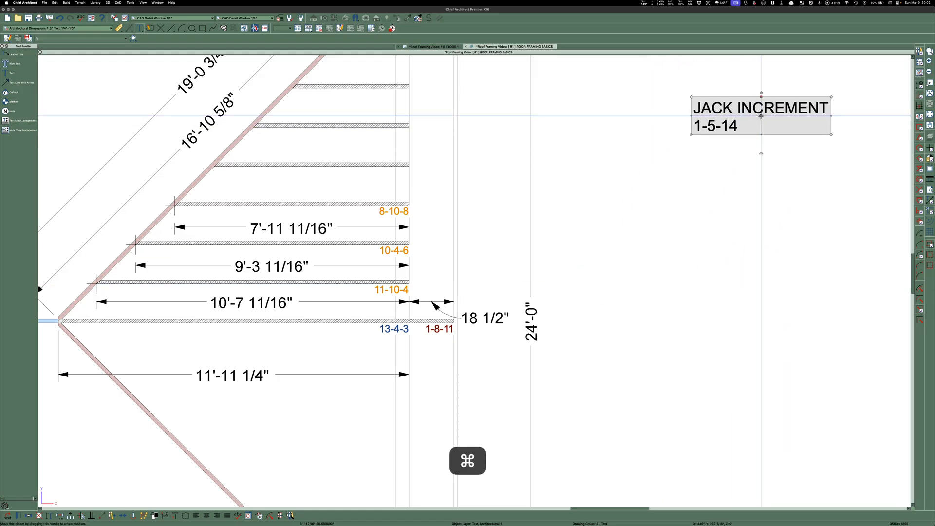
Switch to CM Pro Calc, place the calculator clear of the rafter labels and enter 10 feet 7 11/16 inches
key(super+Tab)
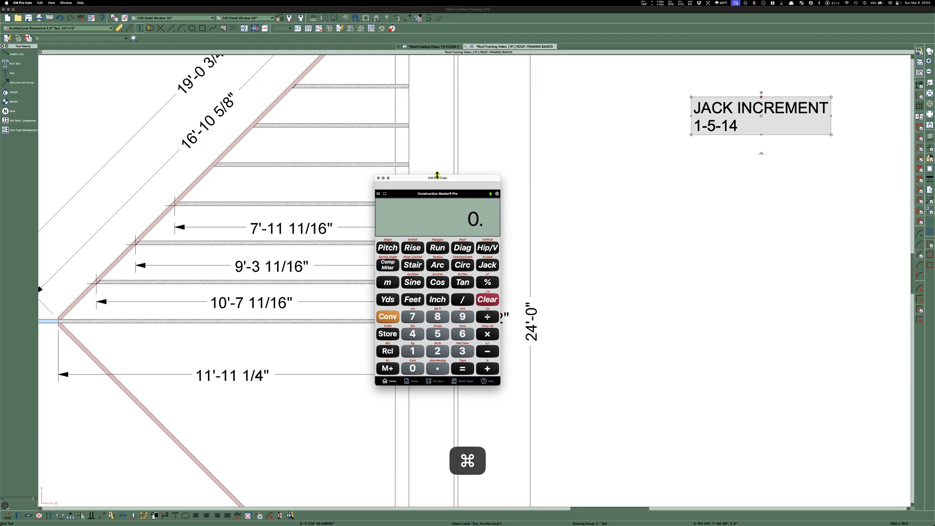
drag(437, 177, 610, 165)
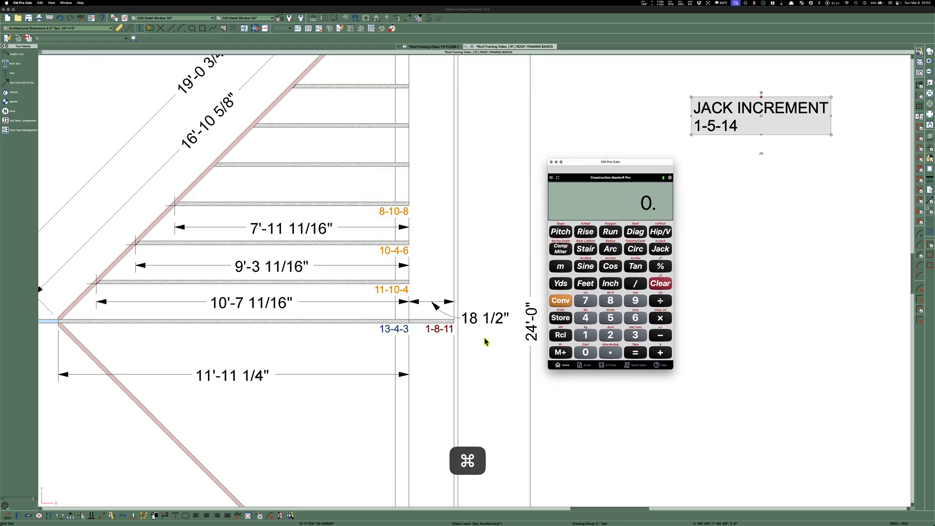
click(589, 335)
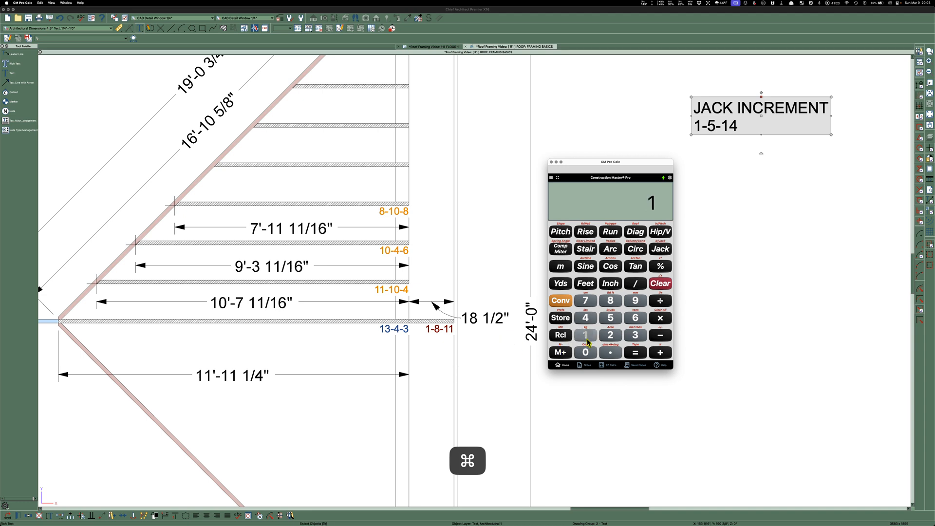
click(586, 352)
click(587, 284)
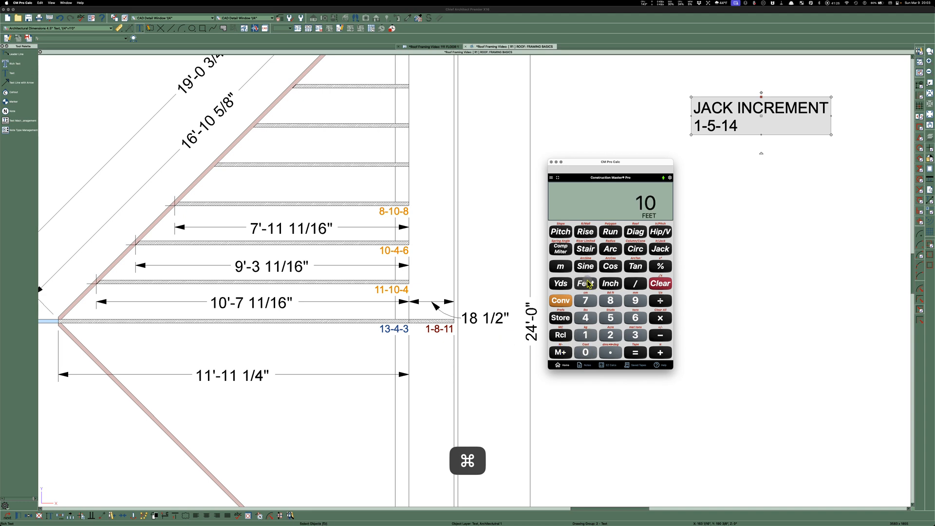
click(588, 301)
click(612, 285)
click(589, 336)
click(588, 336)
click(593, 332)
click(638, 320)
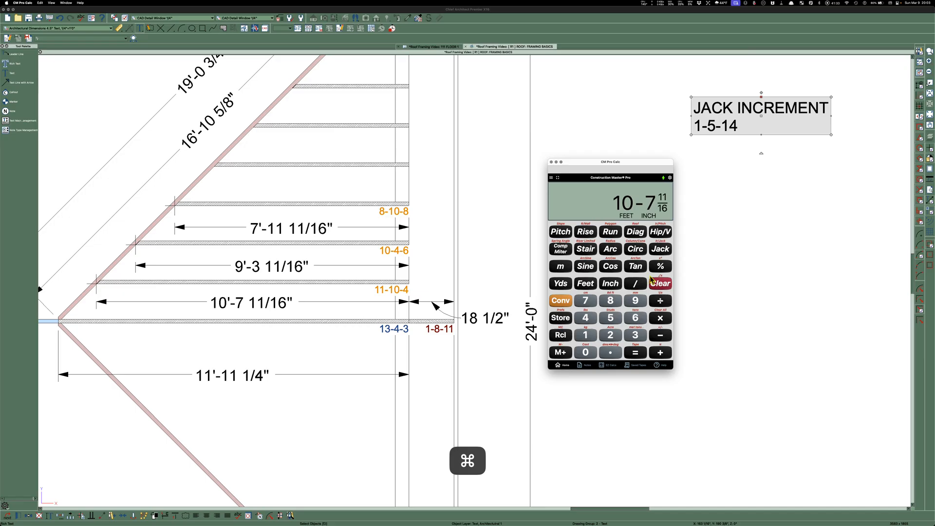
Store the entered length as the run, use a 6 inch pitch and calculate the diagonal
click(611, 234)
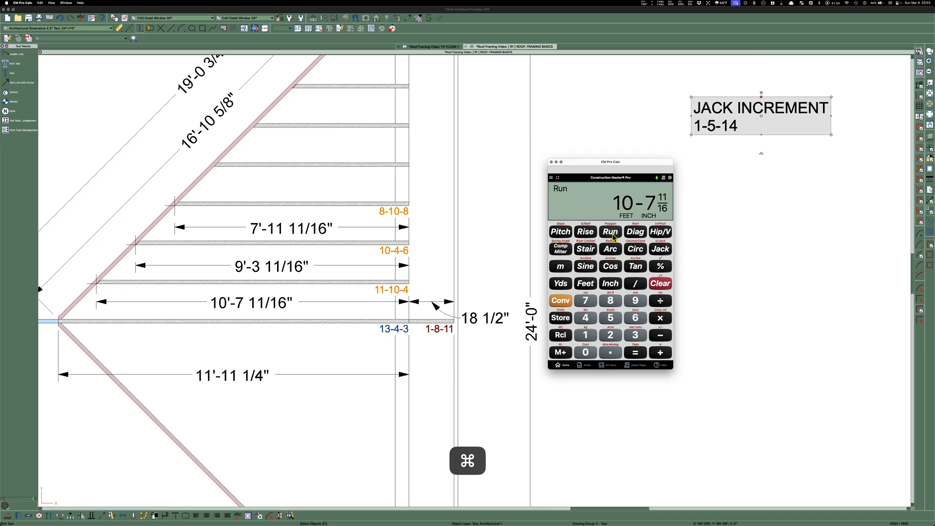
click(636, 318)
click(565, 233)
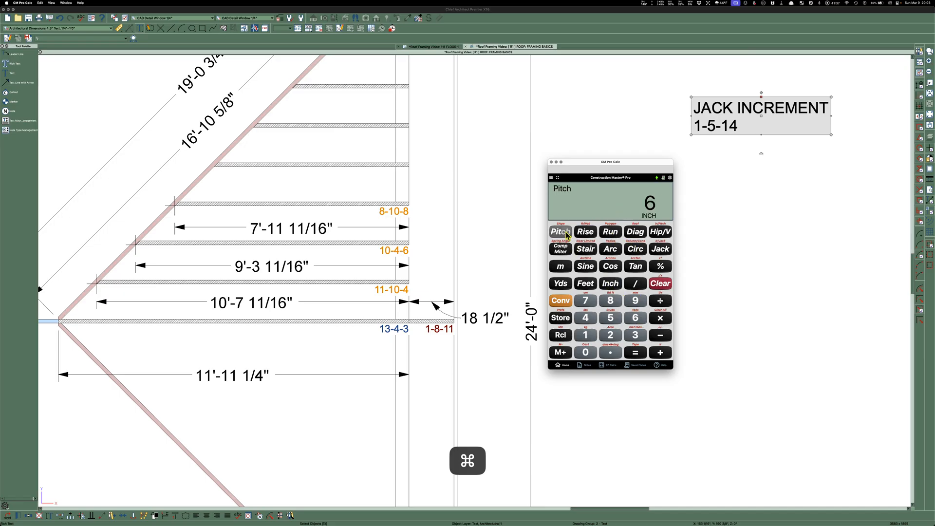
click(636, 234)
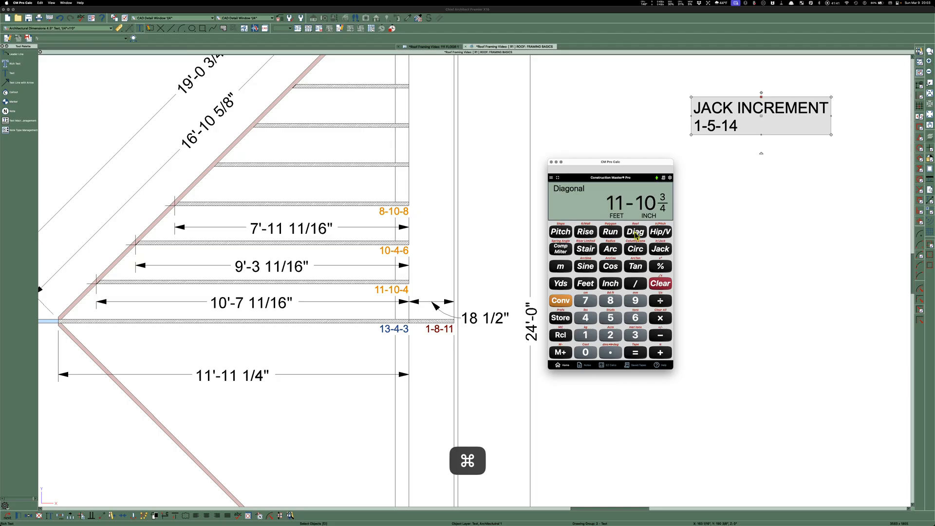
Switch back to Chief Architect and copy the three orange jack rafter length labels to just above their rafters
key(cmd+Tab)
click(378, 291)
shift+click(383, 251)
shift+click(388, 211)
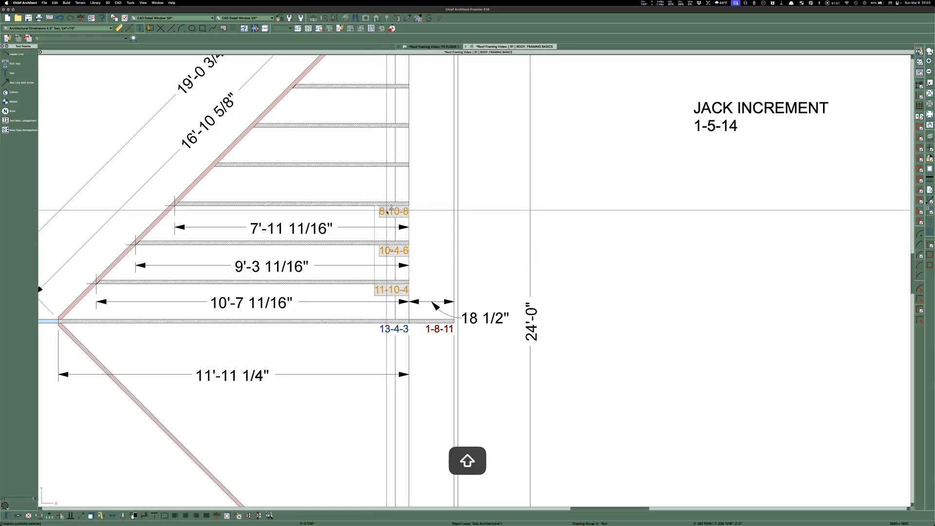
drag(391, 250, 433, 251)
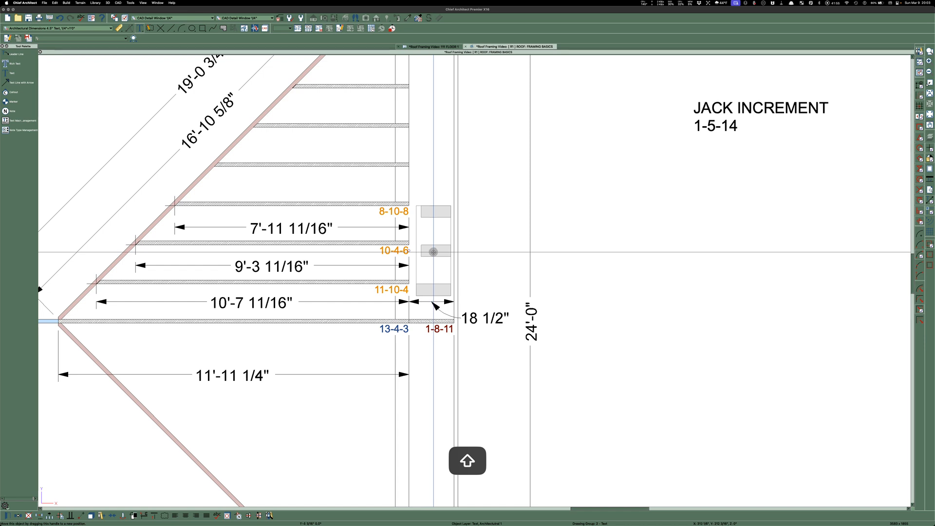
mouse_move(433, 251)
mouse_down()
mouse_move(390, 244)
mouse_move(391, 234)
mouse_up()
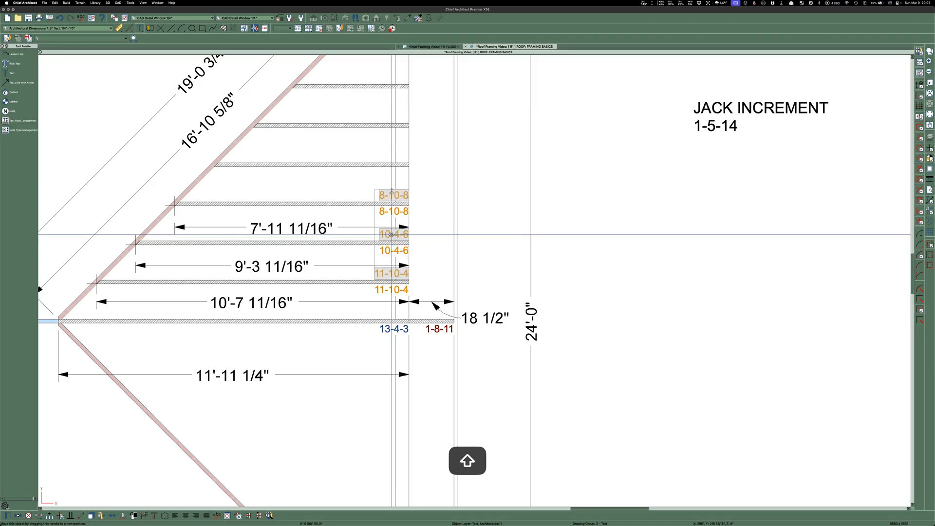
Set the text color of the three copied length labels to Clover green
double_click(392, 234)
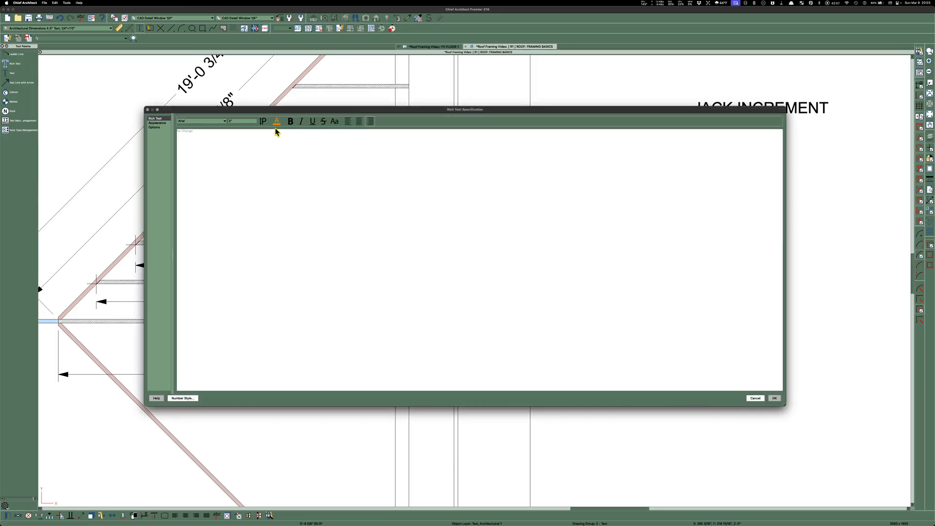
click(276, 122)
click(558, 247)
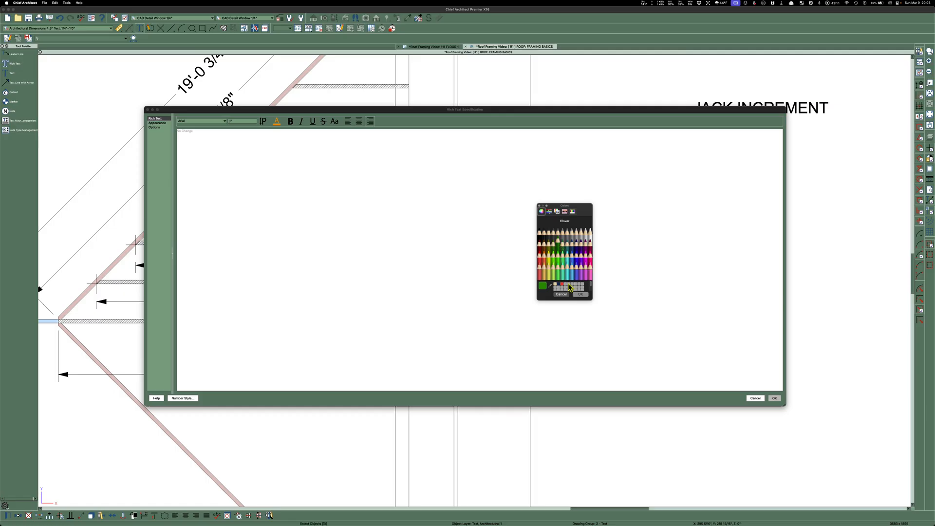
click(580, 294)
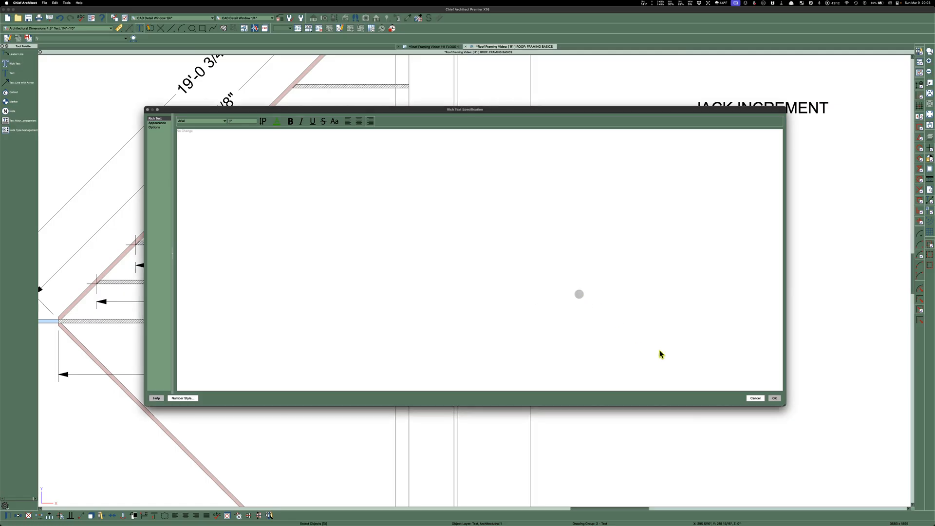
click(775, 398)
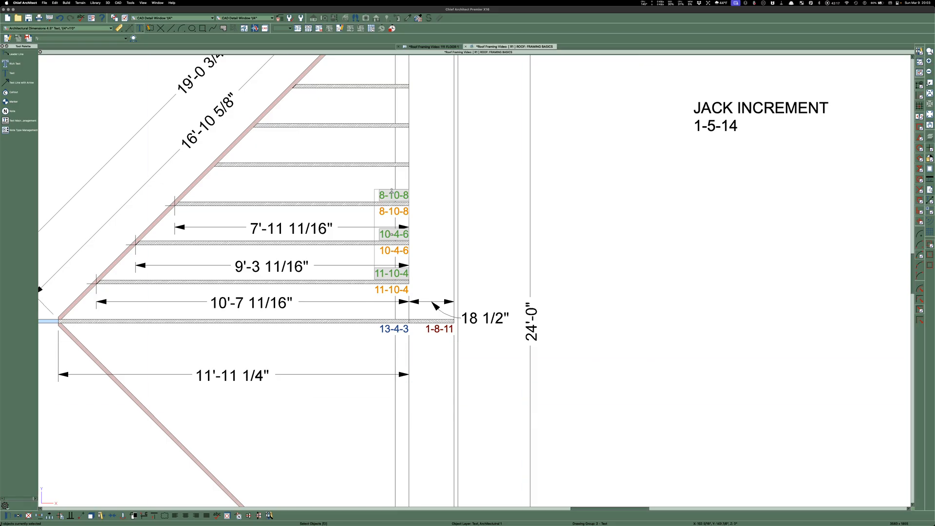
Check the calculated diagonal and change the green label above the jack rafter with the 10'-7 11/16" run to 11-10-12
key(super+Tab)
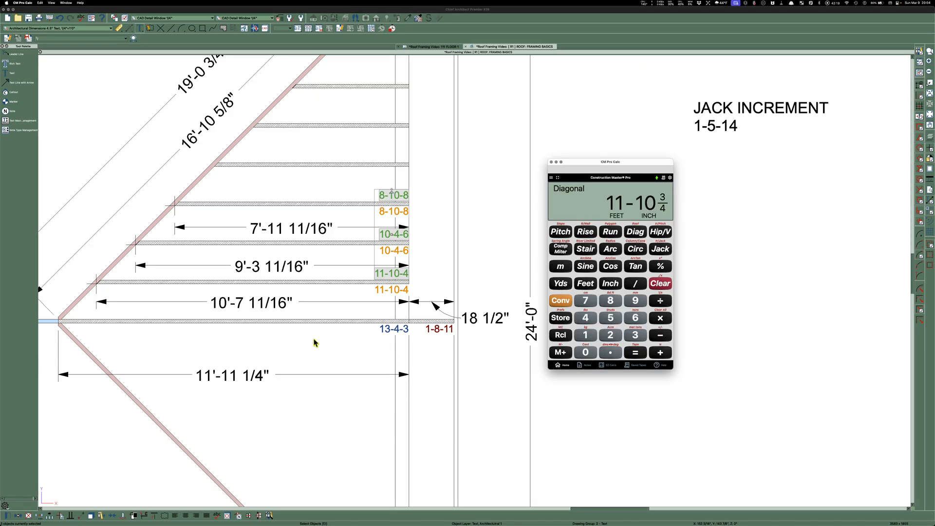
click(400, 273)
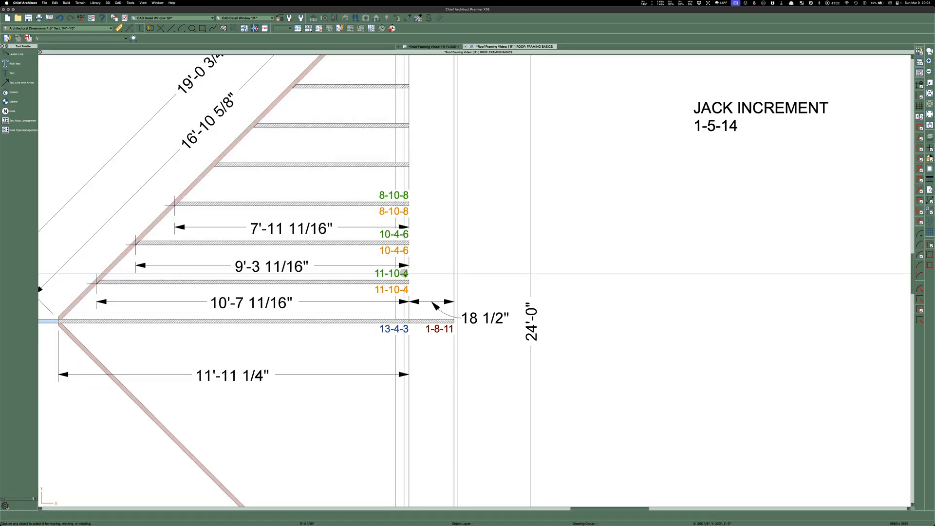
double_click(405, 272)
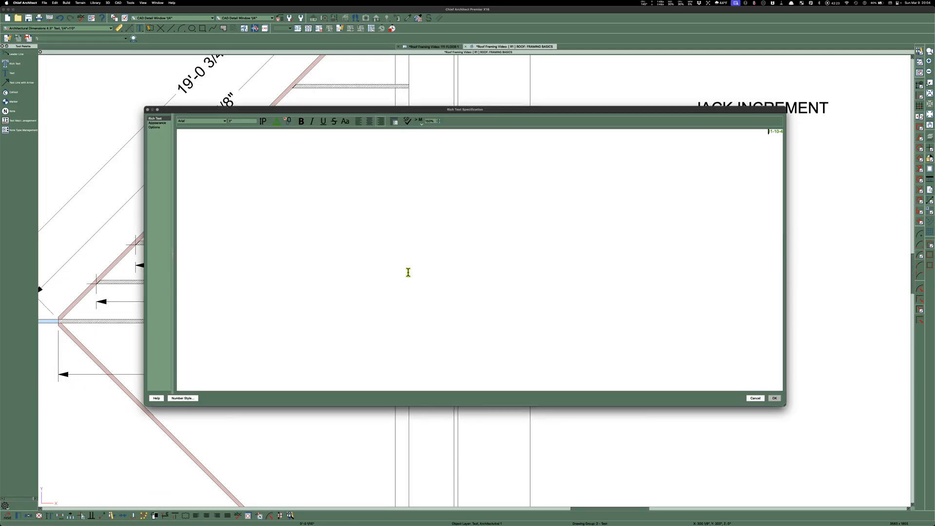
click(784, 132)
key(BackSpace)
text(12)
click(774, 398)
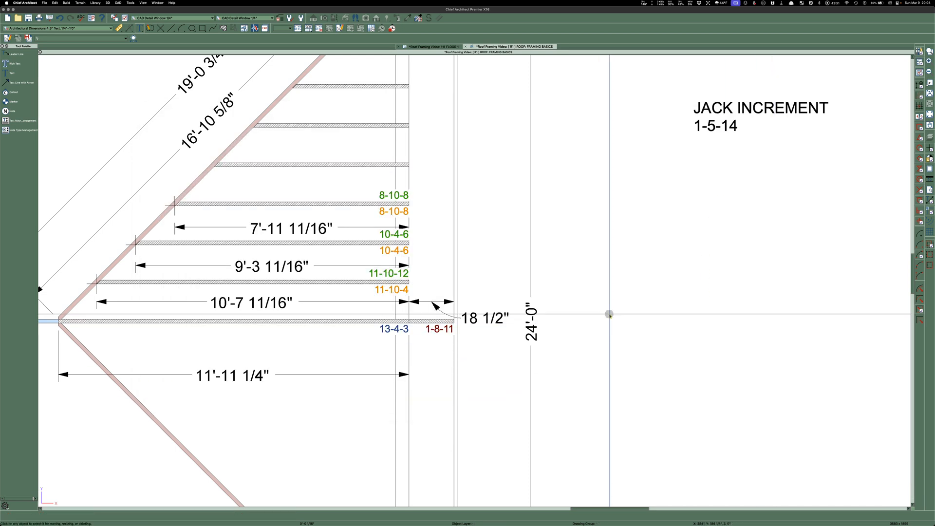
Change the green label above the jack rafter with the 9'-3 11/16" run to 10-4-14
scroll(388, 257, up, 3)
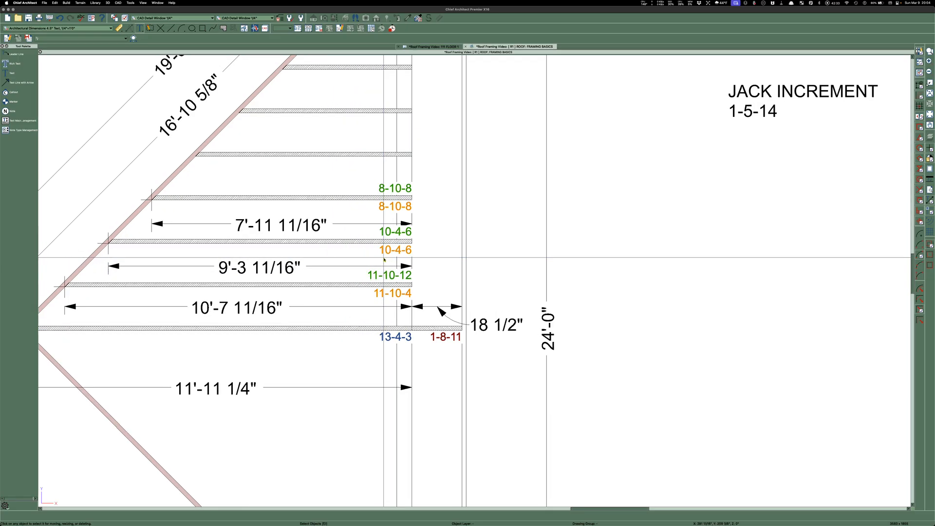
scroll(389, 246, up, 1)
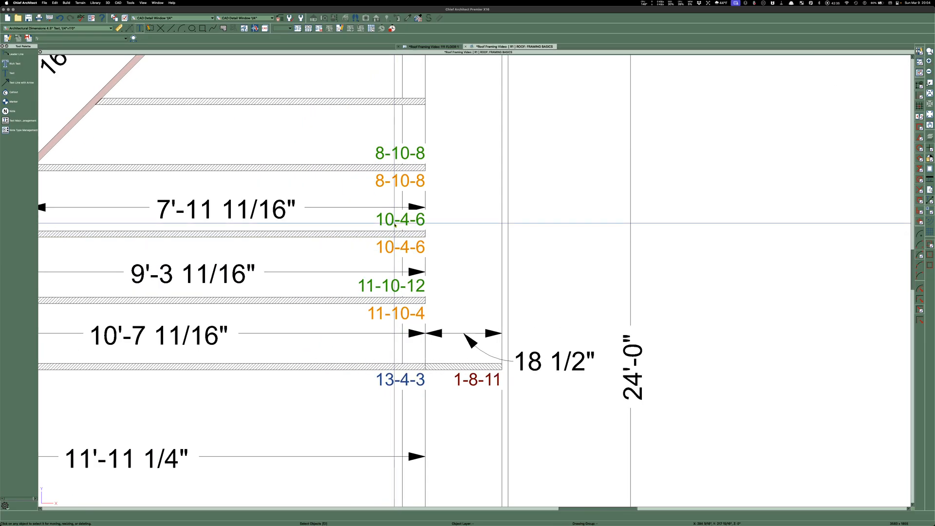
double_click(393, 220)
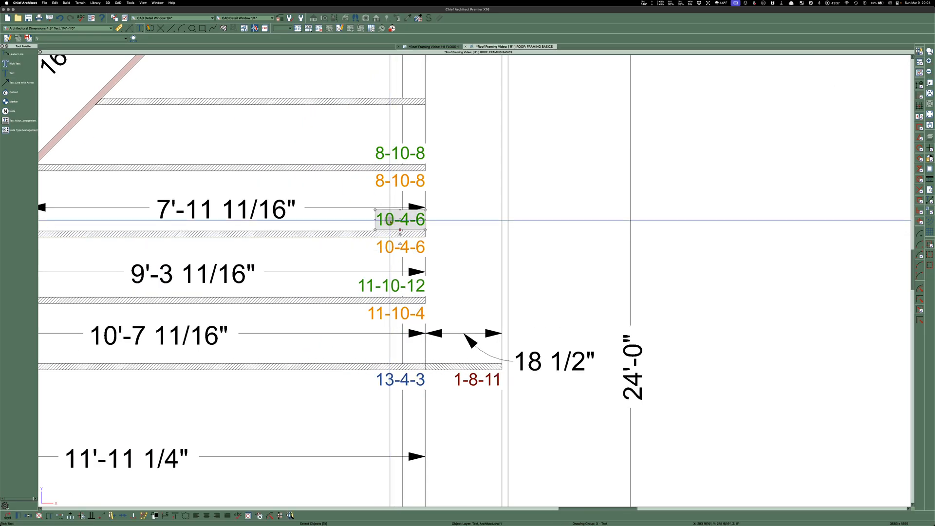
mouse_move(480, 112)
mouse_down()
mouse_move(552, 393)
mouse_move(473, 327)
mouse_up()
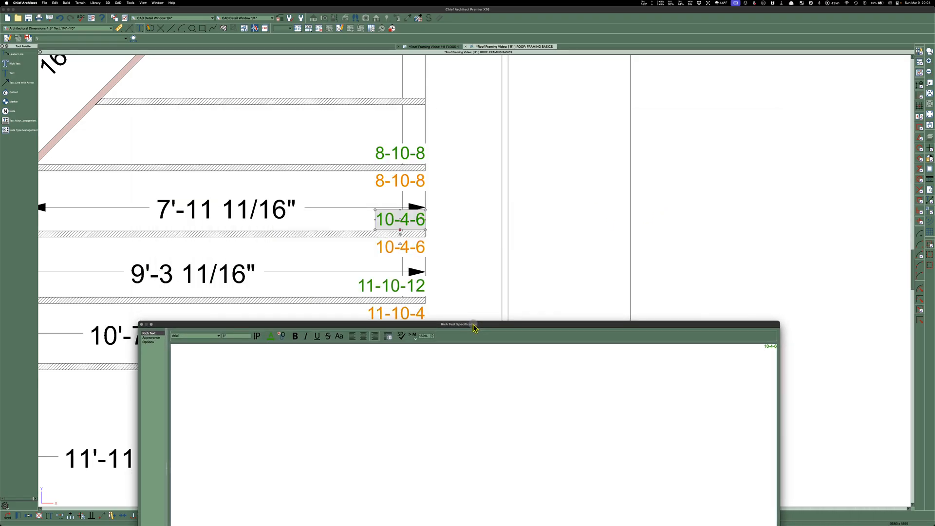
drag(473, 327, 436, 162)
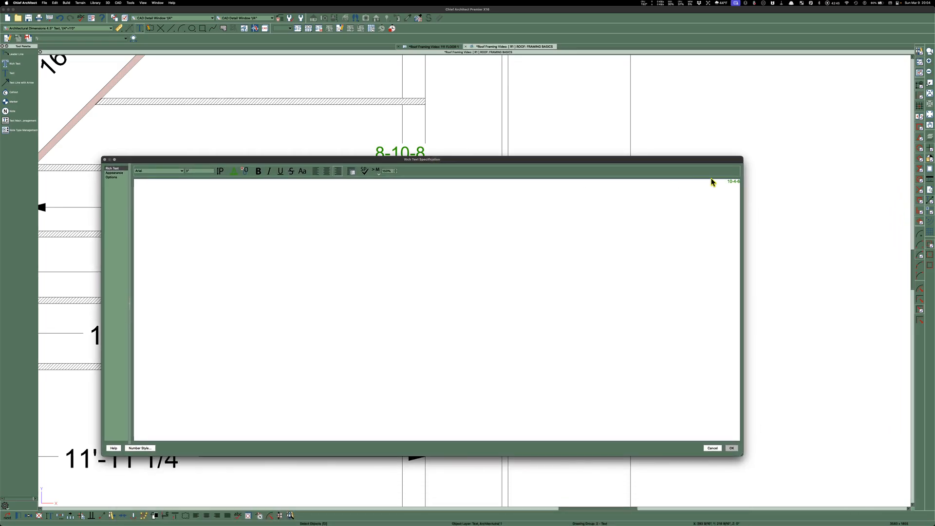
drag(738, 182, 743, 181)
text(14)
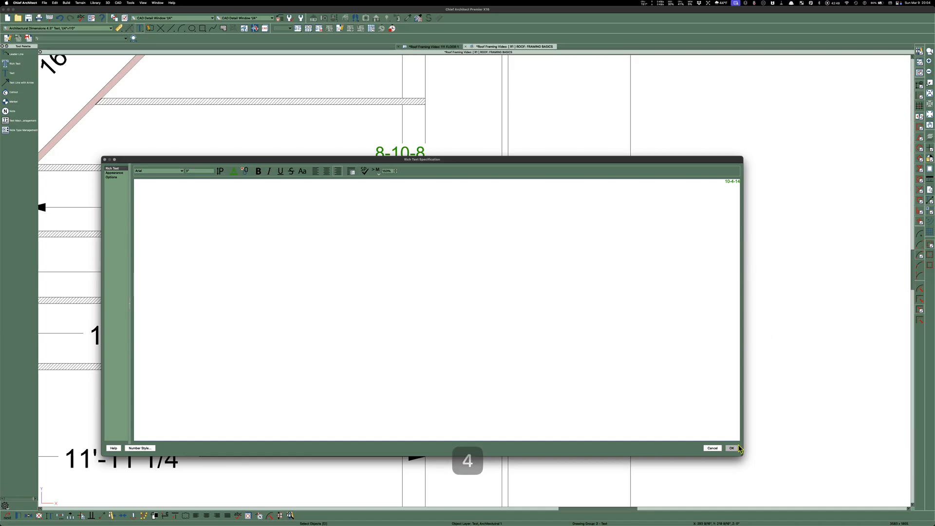
click(731, 448)
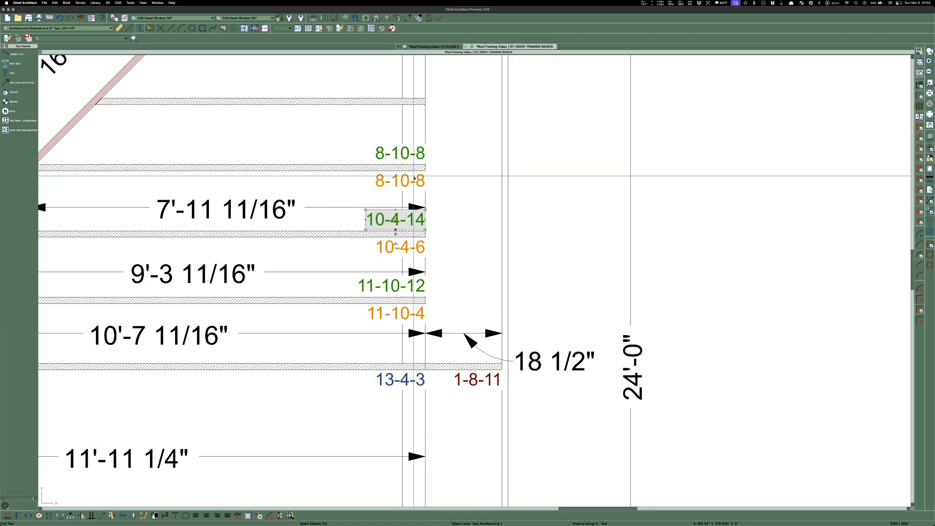
Change the green label above the jack rafter with the 7'-11 11/16" run to 8-11-0 and deselect it
double_click(400, 153)
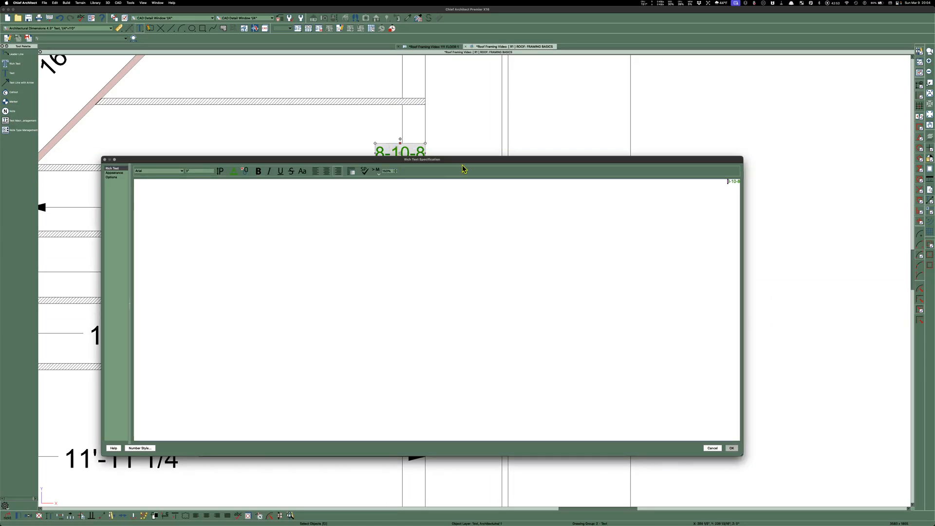
drag(734, 181, 762, 182)
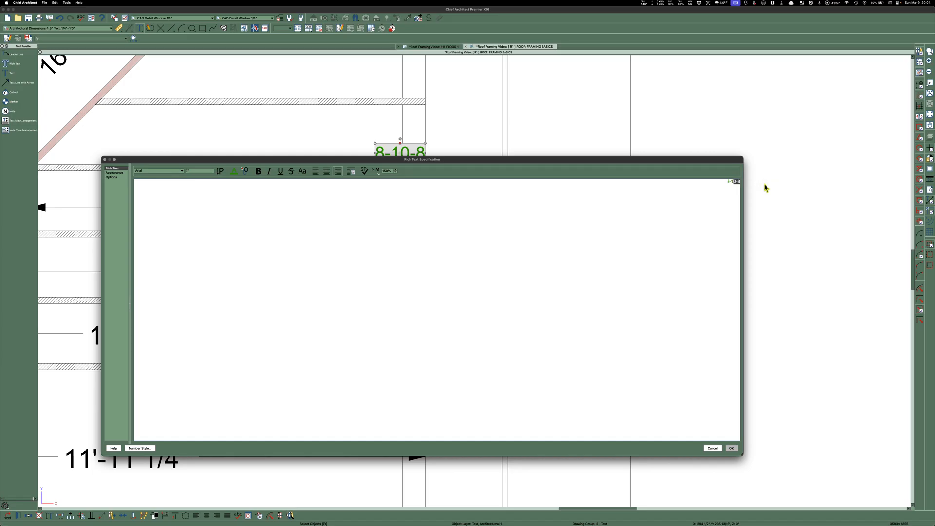
text(1-0)
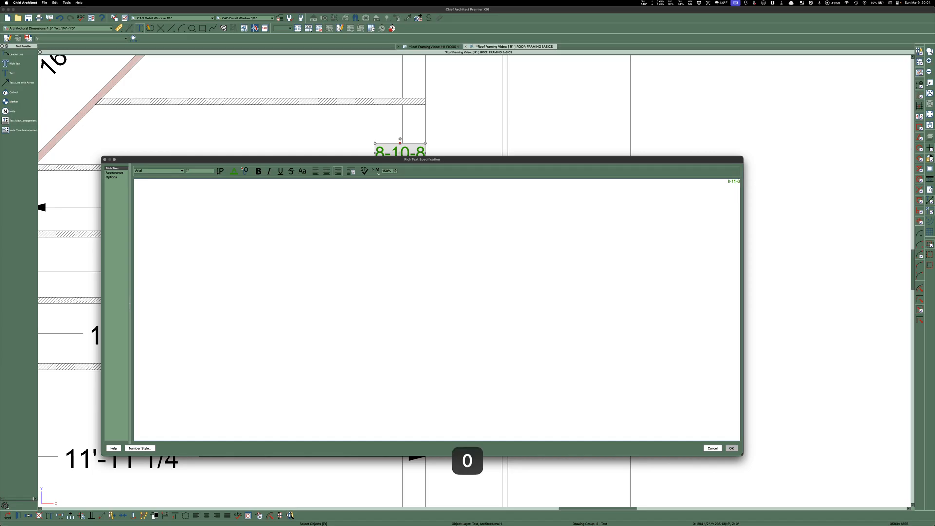
click(731, 448)
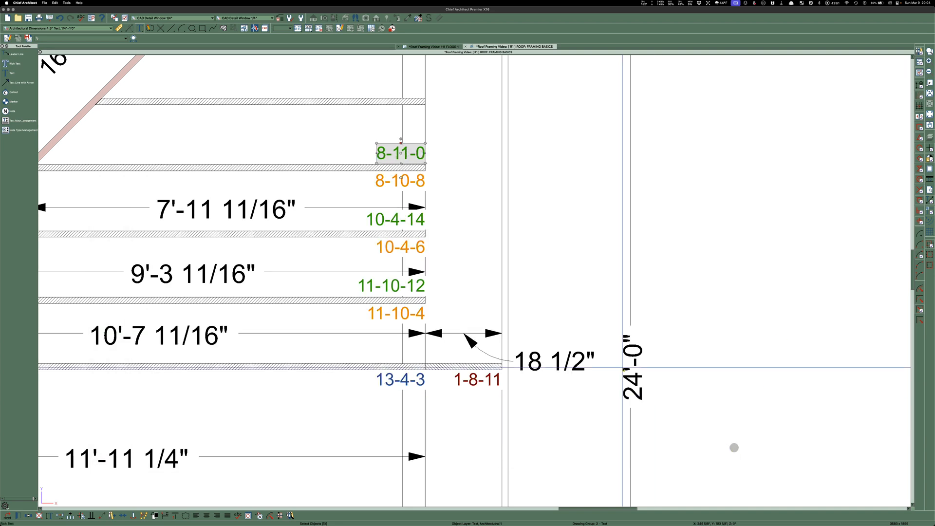
key(Escape)
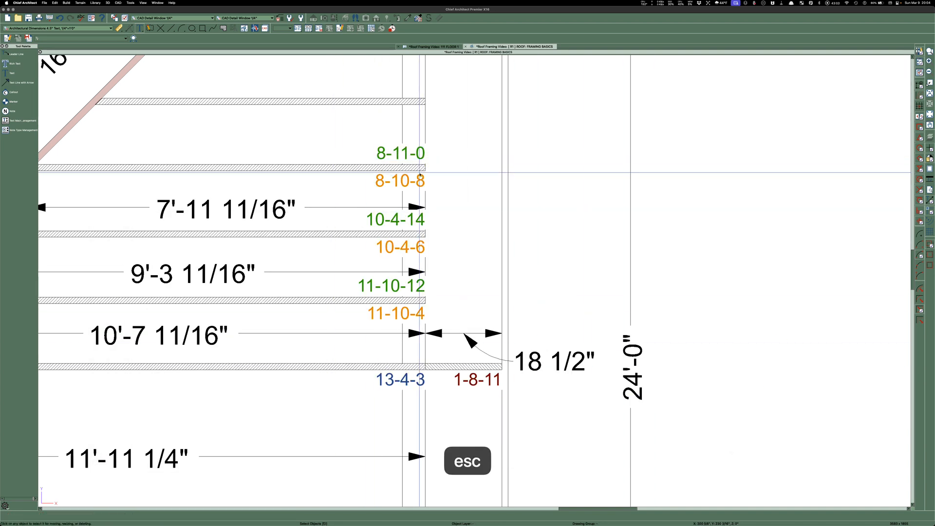
Switch to the CM Pro Calc calculator, clear it and enter a run of 9'-3 11/16"
scroll(351, 219, down, 3)
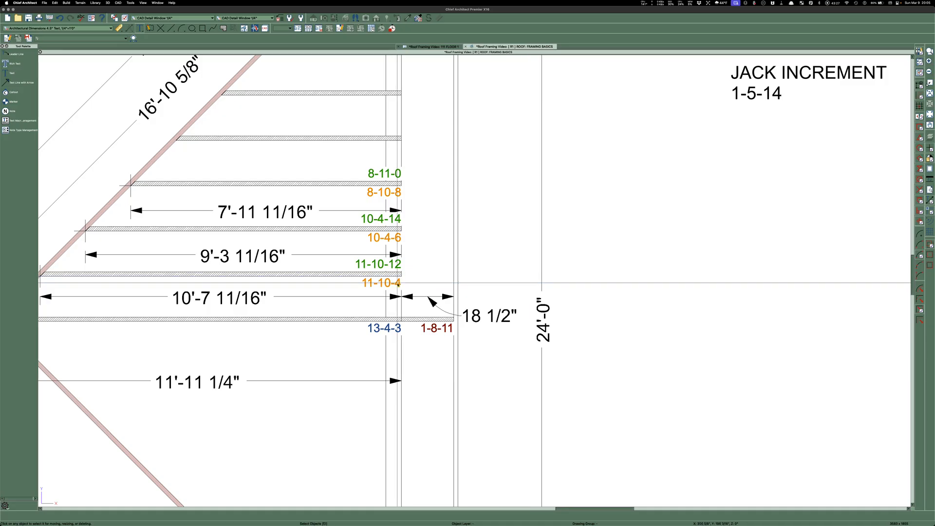
scroll(388, 288, down, 1)
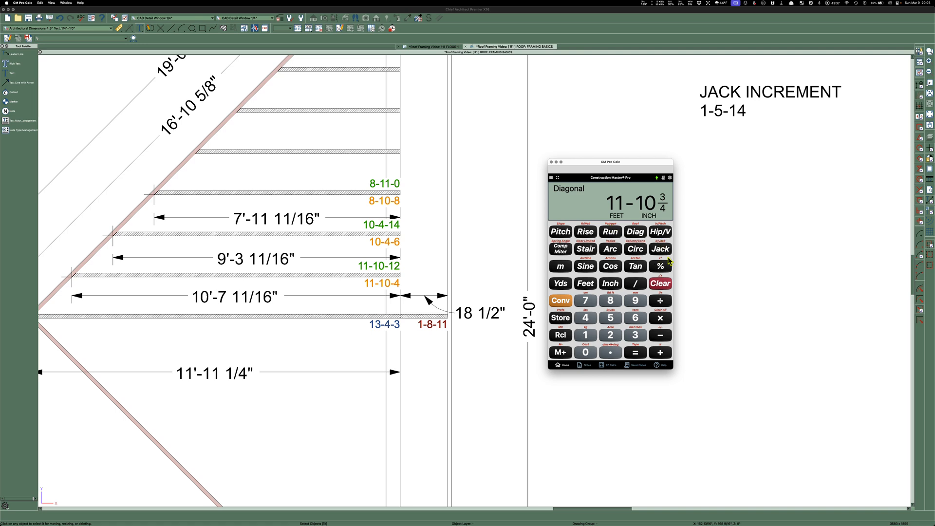
click(665, 285)
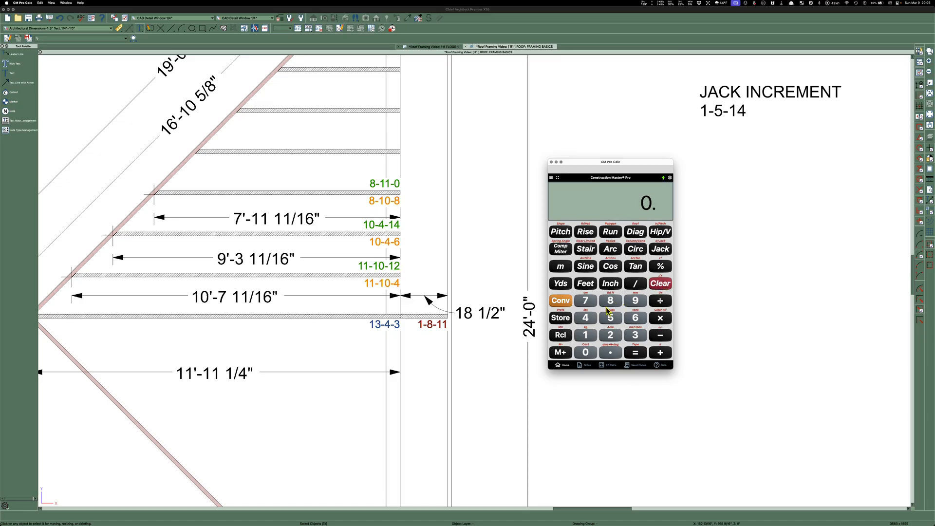
click(635, 302)
click(582, 284)
click(636, 337)
click(610, 284)
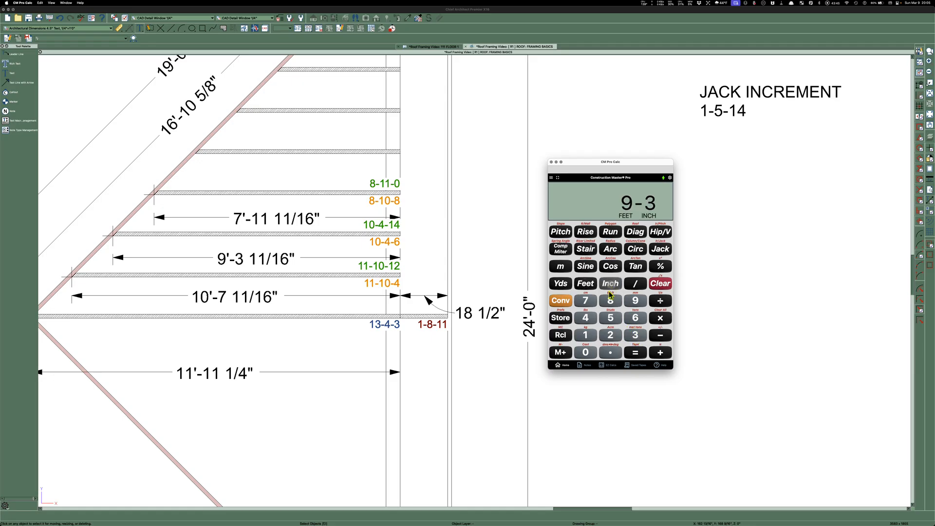
click(588, 337)
click(587, 337)
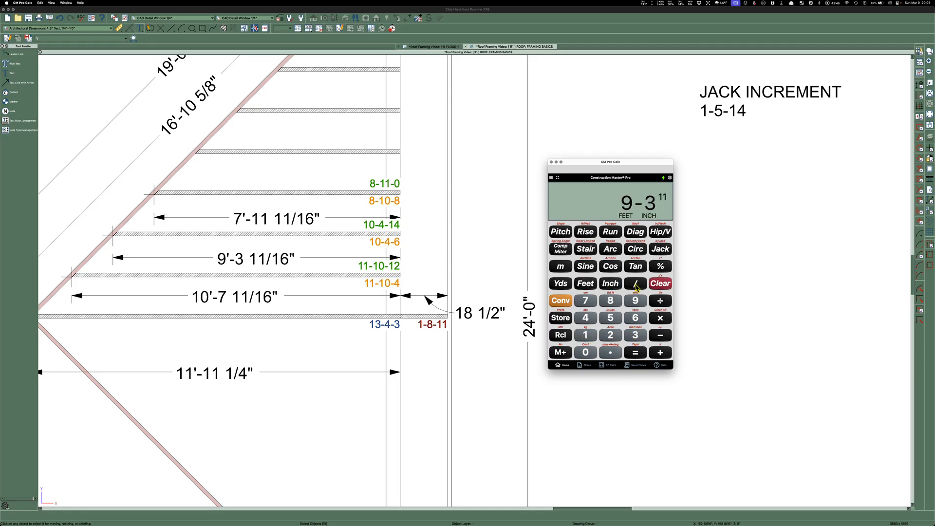
click(587, 336)
click(634, 318)
click(610, 234)
Enter a 6-inch pitch in the calculator and calculate the diagonal for the entered run
click(635, 317)
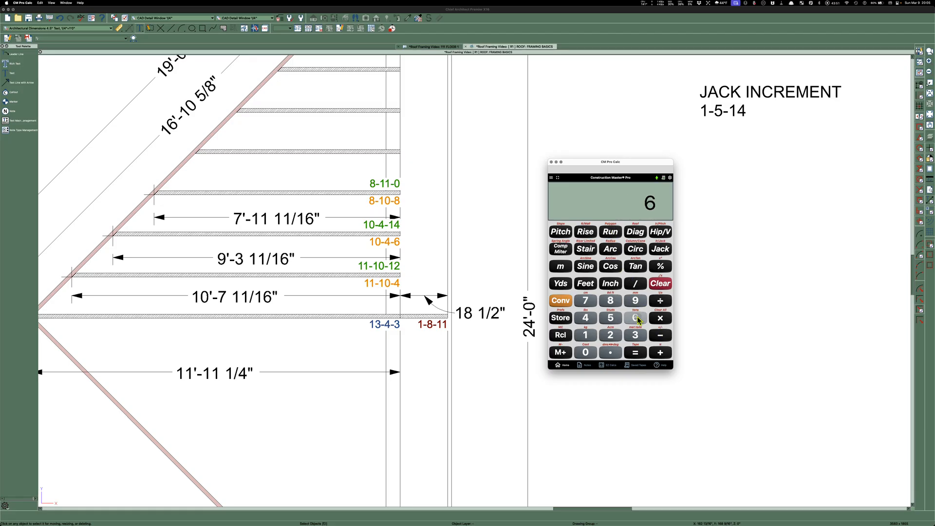
click(615, 287)
click(562, 233)
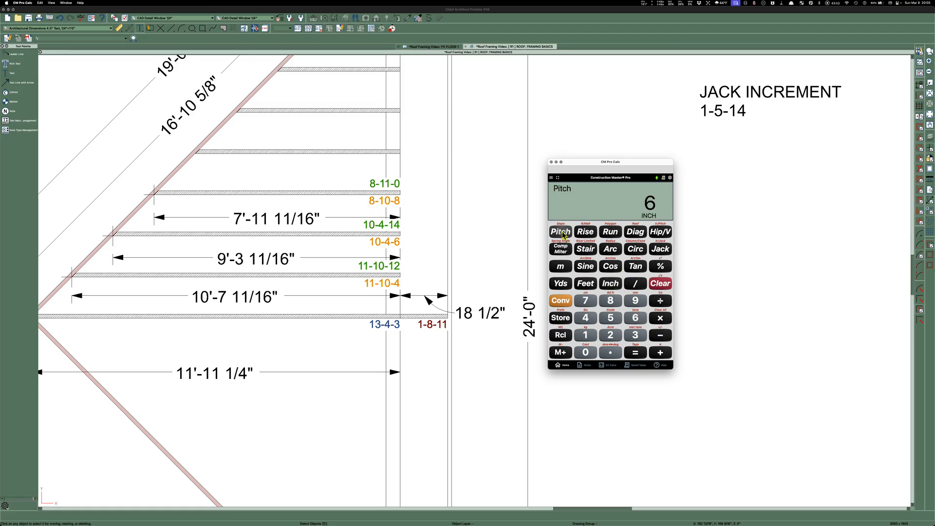
click(636, 234)
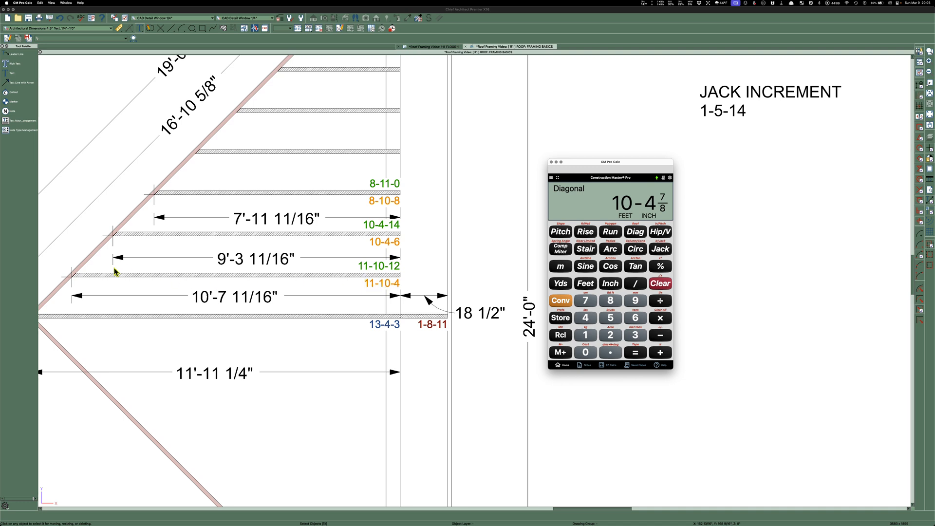
Dimension the spacing between the lower edges of the longest jack rafter and the common rafter, at the jack's hip end
scroll(446, 276, down, 2)
scroll(163, 291, up, 2)
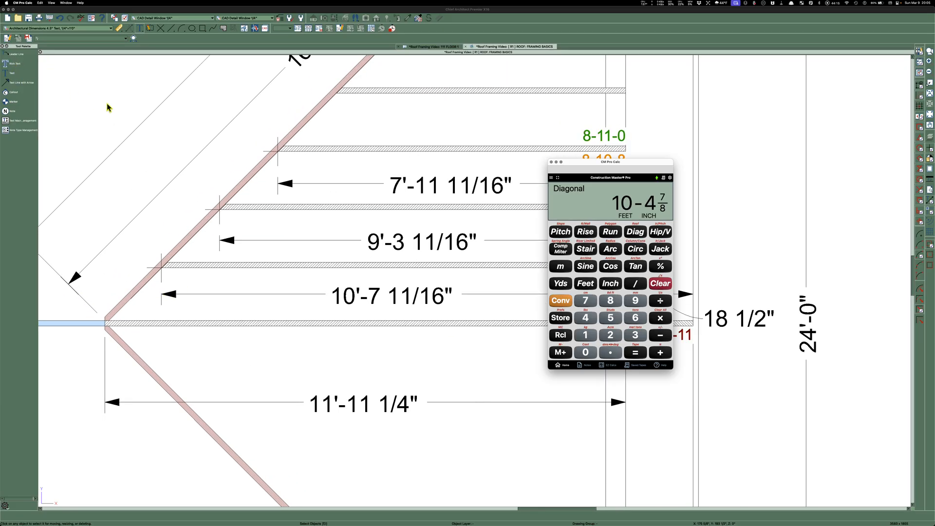
click(242, 11)
key(5)
key(2)
key(4)
key(9)
drag(160, 266, 162, 323)
key(Escape)
Move the new spacing dimension's text to the open area on the outer side of the hip rafter
key(space)
click(192, 282)
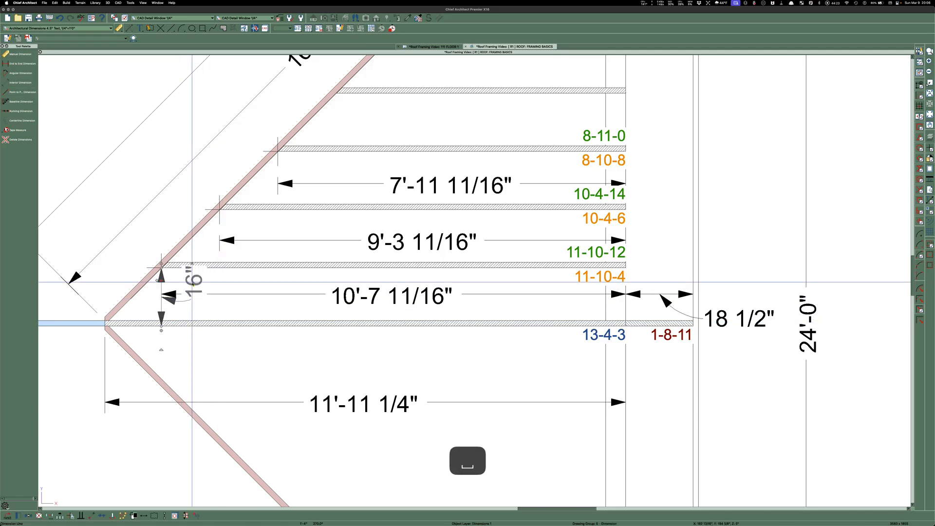
drag(192, 282, 129, 250)
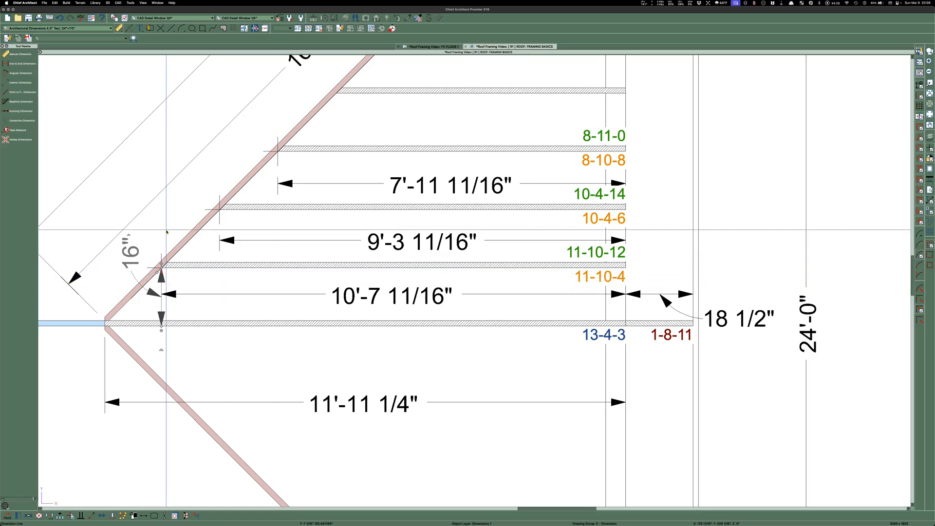
Draw a vertical CAD line upward from the point where the longest jack rafter's lower edge meets the hip rafter
scroll(172, 271, up, 2)
scroll(172, 273, up, 3)
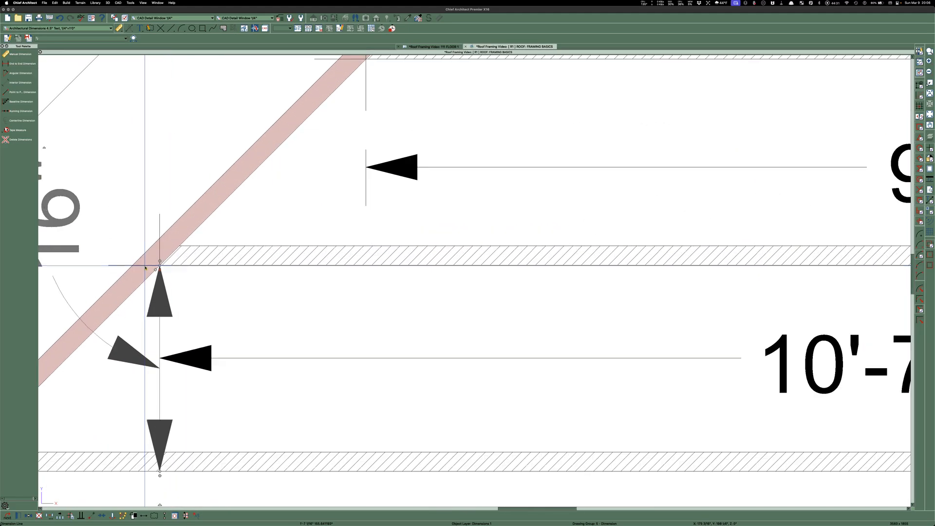
click(172, 29)
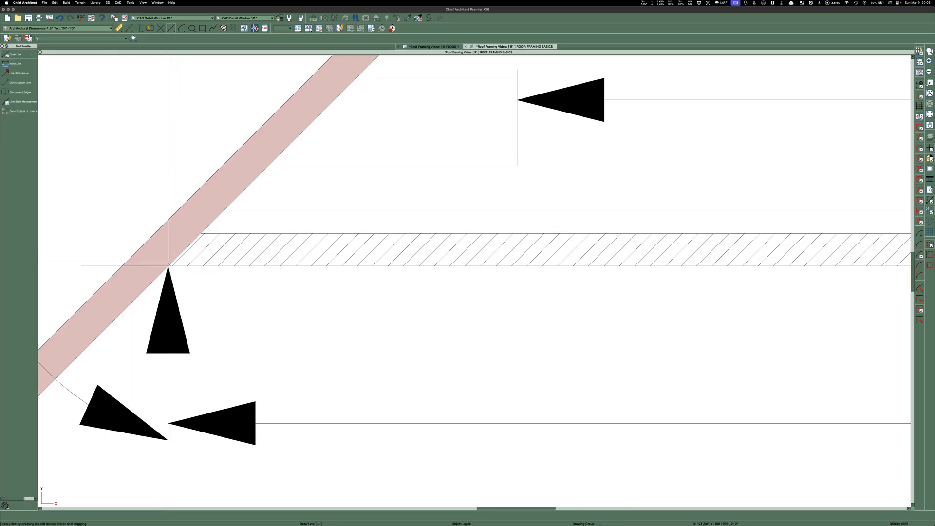
drag(168, 265, 169, 77)
key(Escape)
Move the vertical line 0.5" in the X direction with Transform/Replicate and deselect it
click(170, 80)
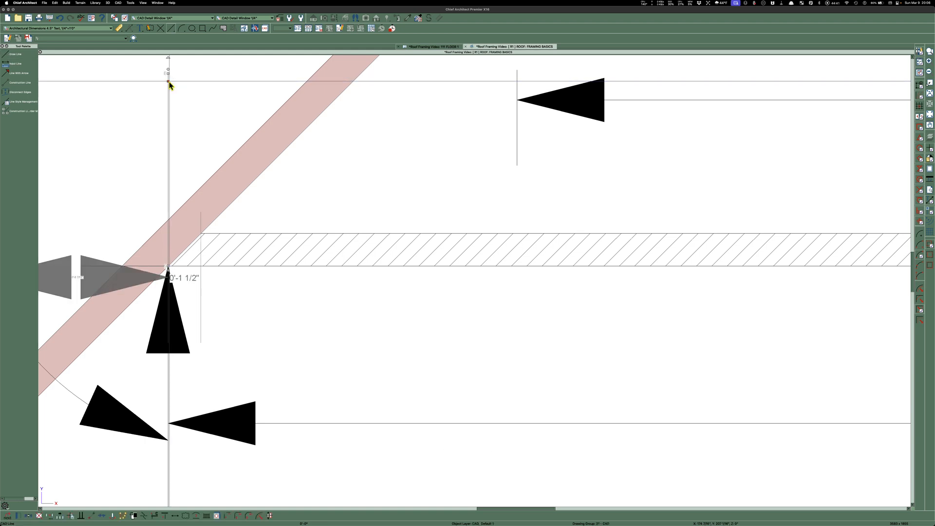
key(t)
click(407, 189)
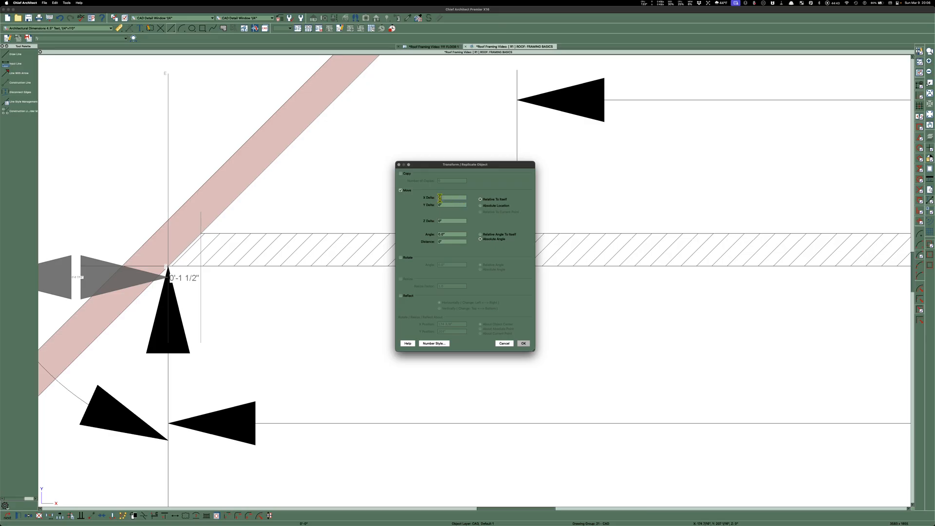
text(.5)
key(Return)
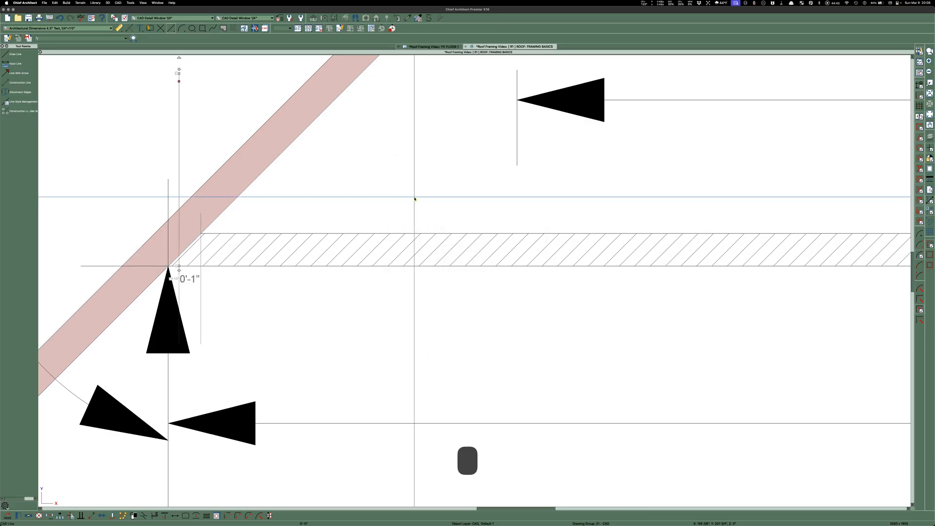
key(Escape)
Add a point-to-point dimension along the offset line, from the longest jack rafter down to the common rafter's lower edge
scroll(330, 177, up, 3)
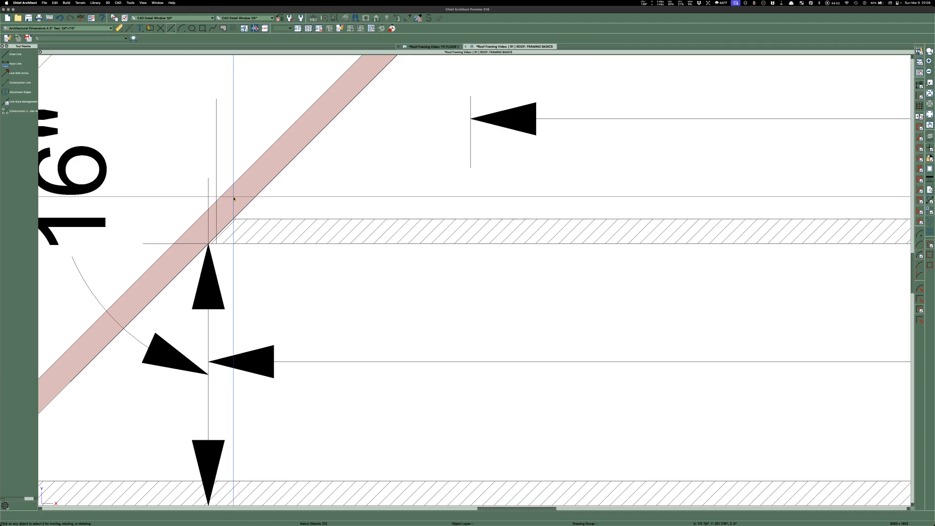
key(5)
key(2)
key(4)
key(b)
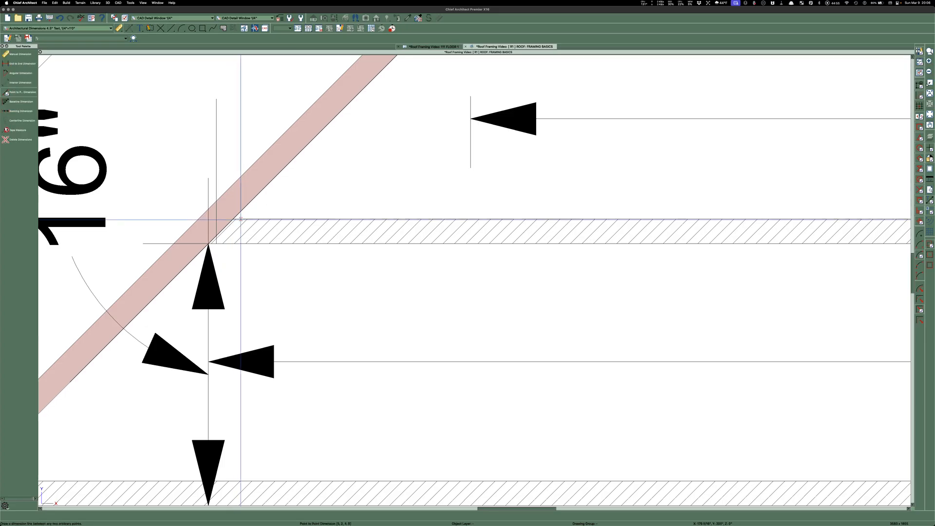
drag(217, 236, 216, 416)
scroll(212, 271, down, 3)
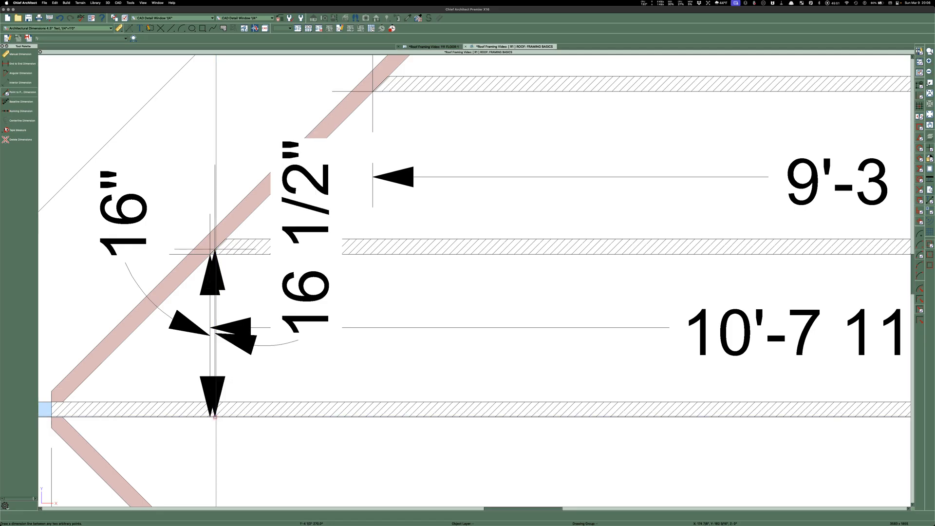
key(Escape)
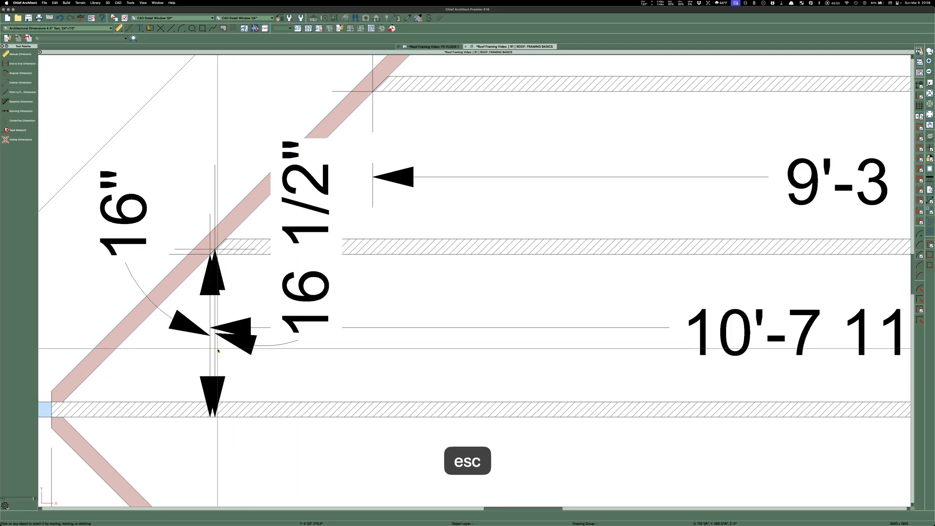
Move the 16 1/2" dimension's text outside the hip rafter and shift its dimension line away from the 16" one
click(319, 281)
scroll(369, 276, down, 2)
scroll(369, 276, down, 2)
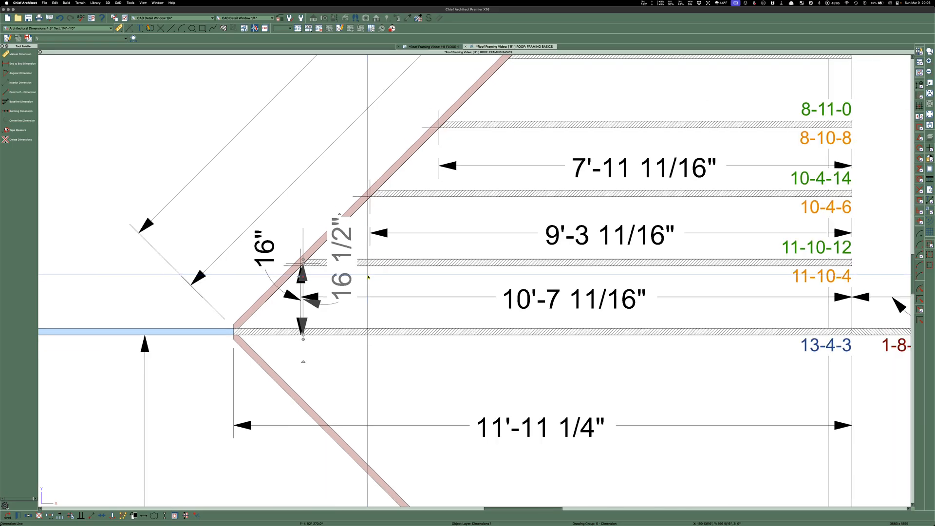
drag(339, 255, 203, 225)
key(Escape)
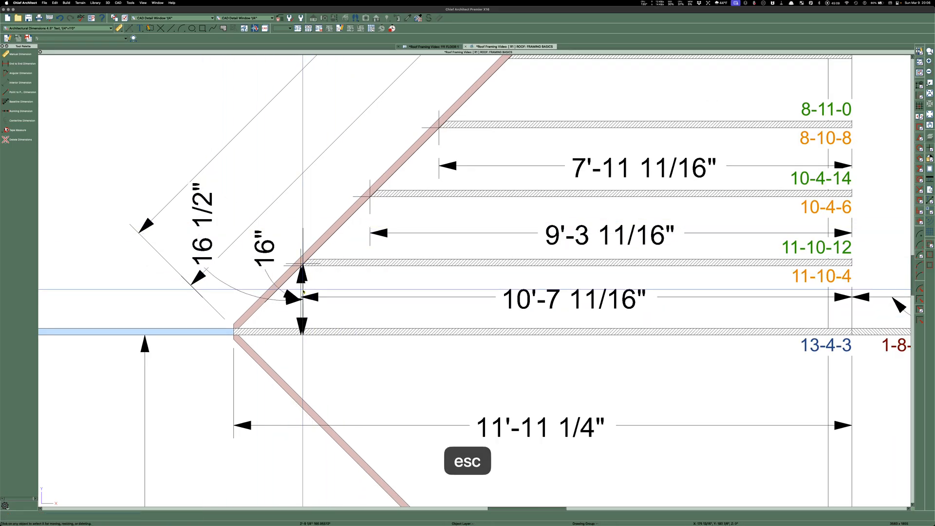
click(303, 291)
drag(303, 290, 364, 291)
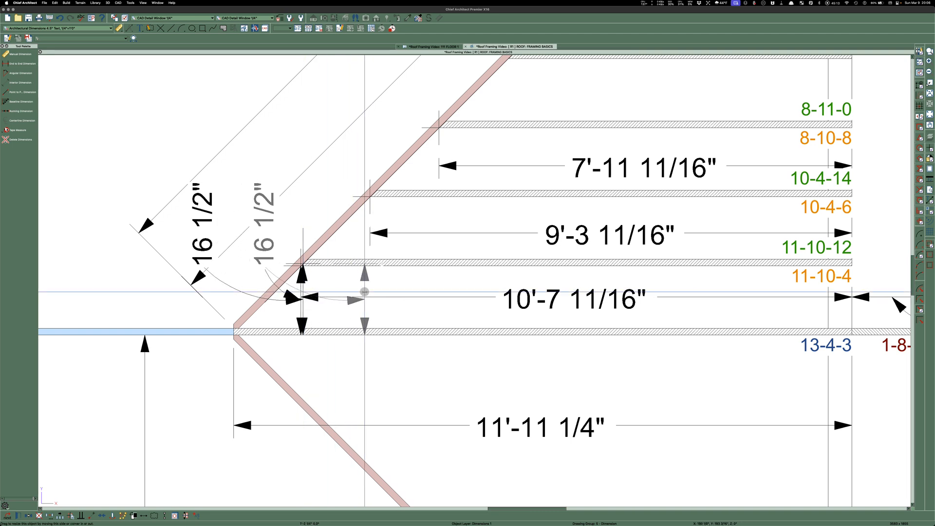
Move the 16" dimension's text clear of the 16 1/2" text, nearer the ridge end, and deselect it
click(269, 279)
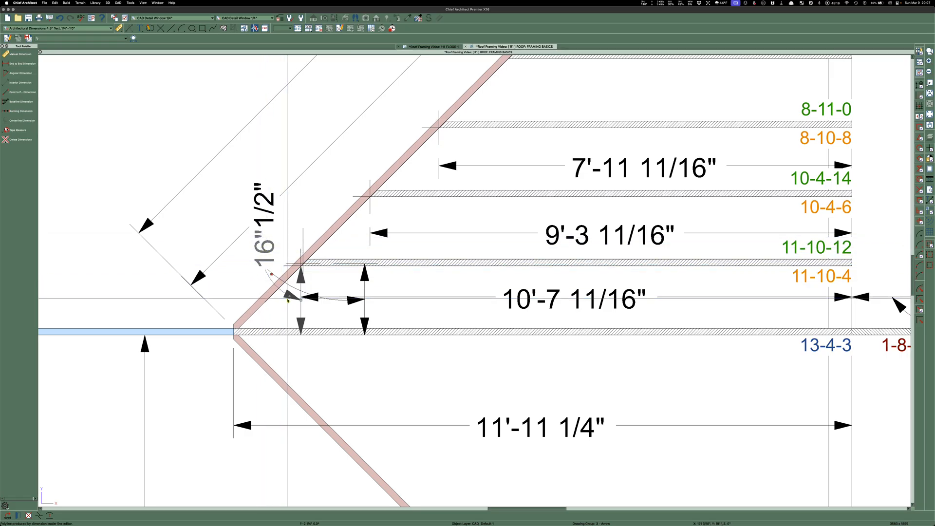
click(301, 308)
drag(261, 245, 231, 275)
key(Escape)
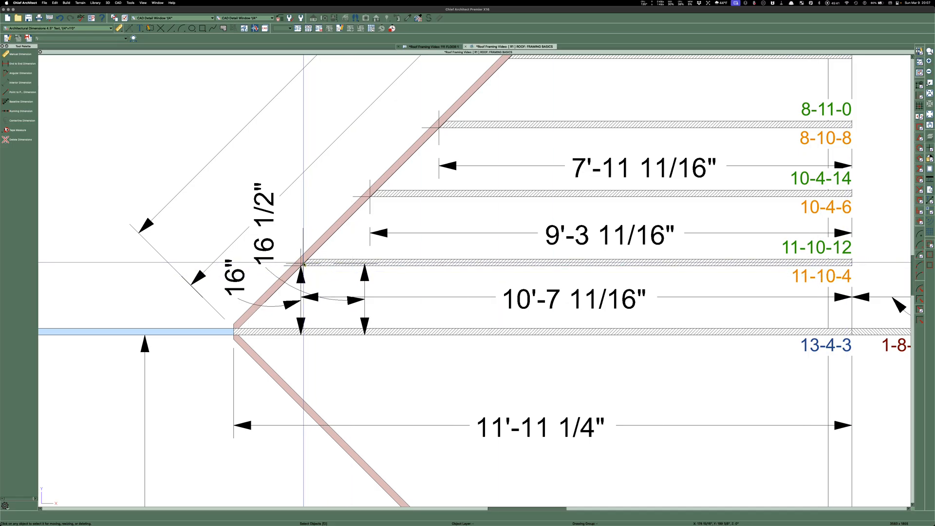
Delete the 16 1/2" and 16" spacing dimensions beside the longest jack rafter
scroll(303, 264, up, 5)
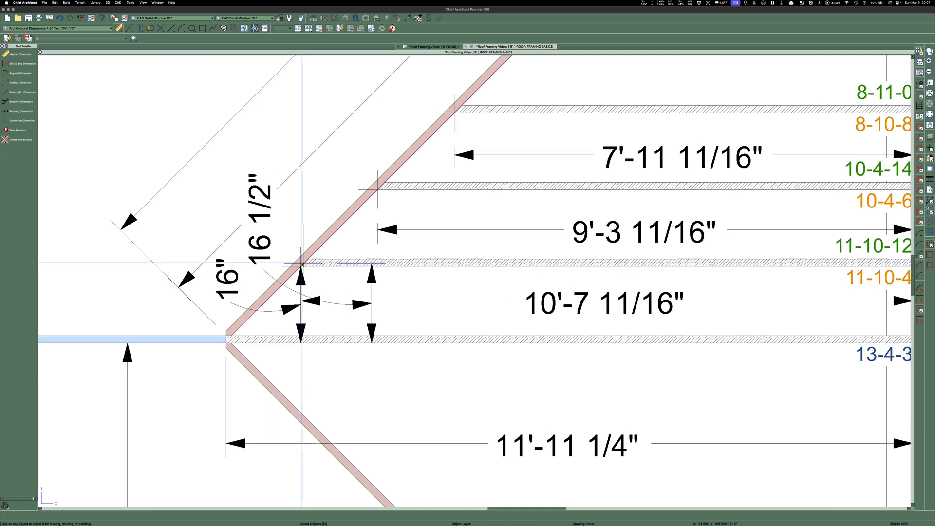
scroll(302, 264, down, 2)
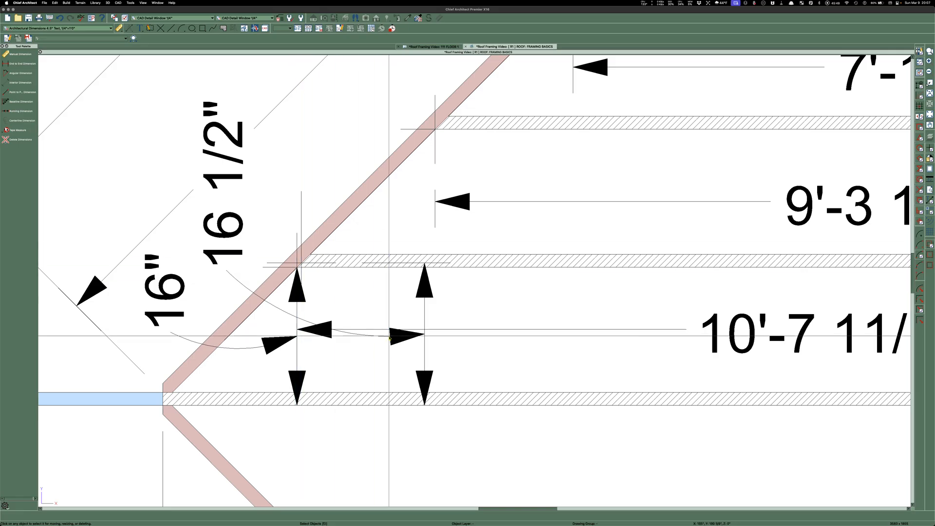
scroll(289, 265, down, 2)
click(285, 251)
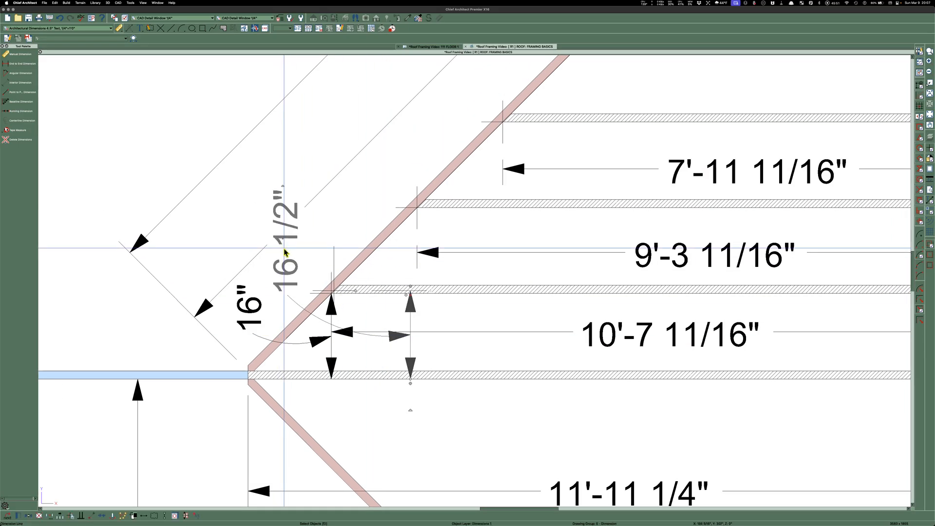
key(Delete)
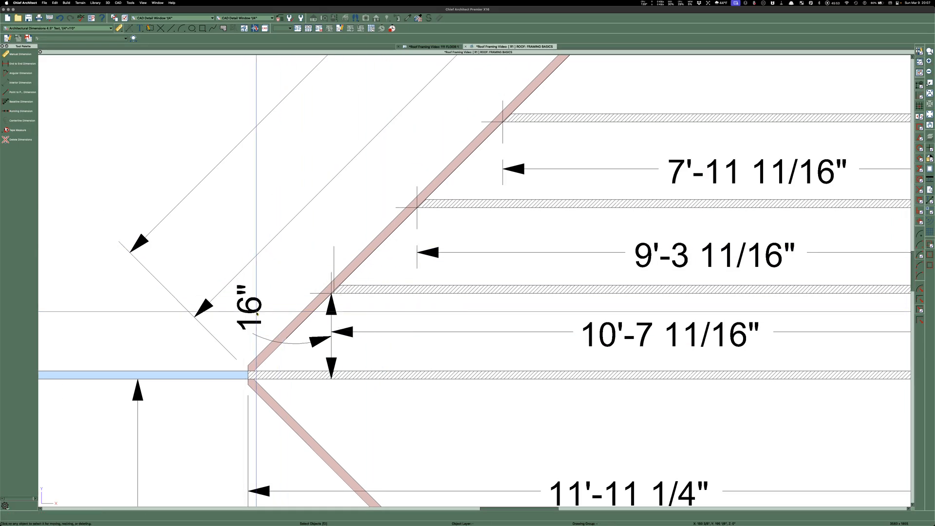
scroll(324, 281, down, 2)
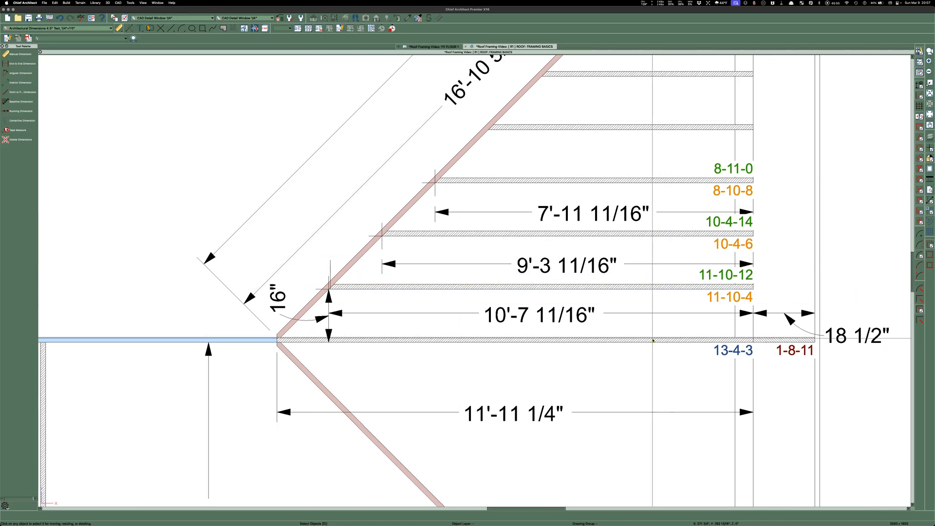
click(276, 300)
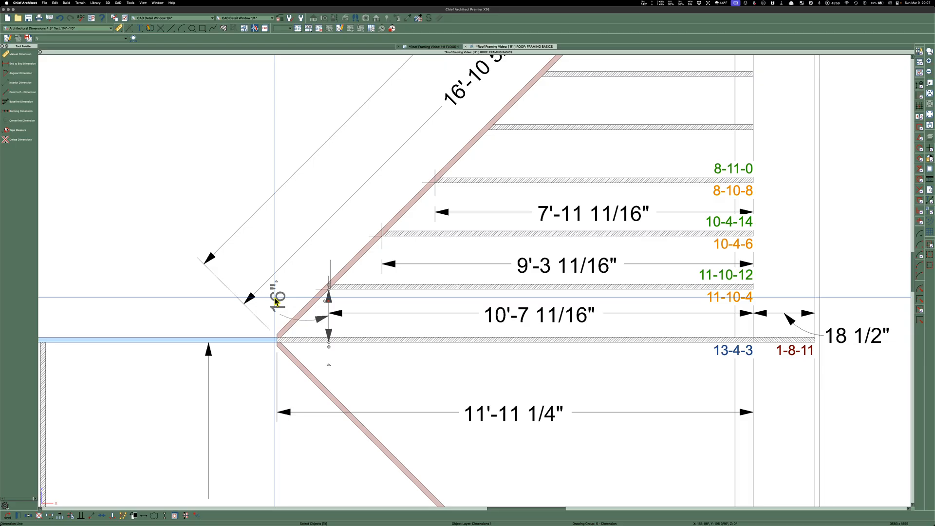
key(Delete)
Switch to the Construction Master Pro calculator, clear it and enter the third jack rafter's 7'-11 11/16" length as the run
scroll(217, 367, down, 5)
scroll(377, 283, up, 4)
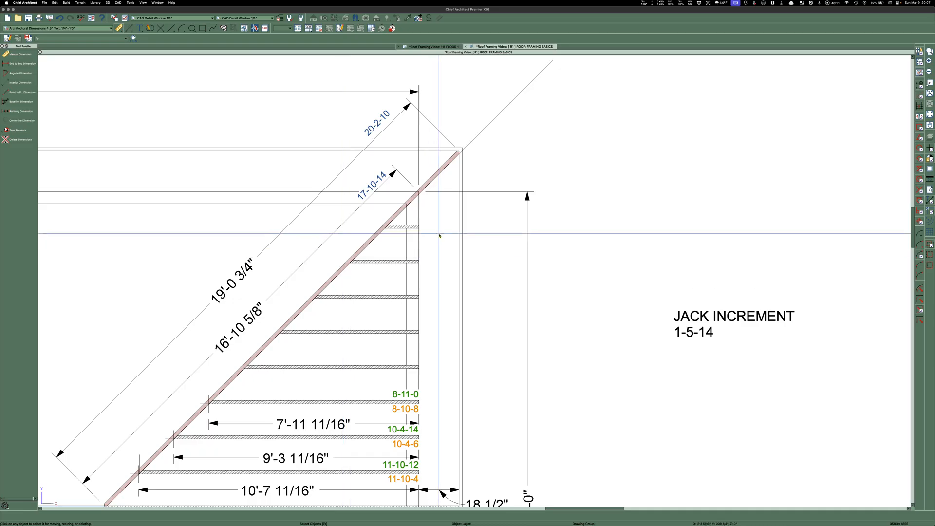
scroll(435, 229, down, 2)
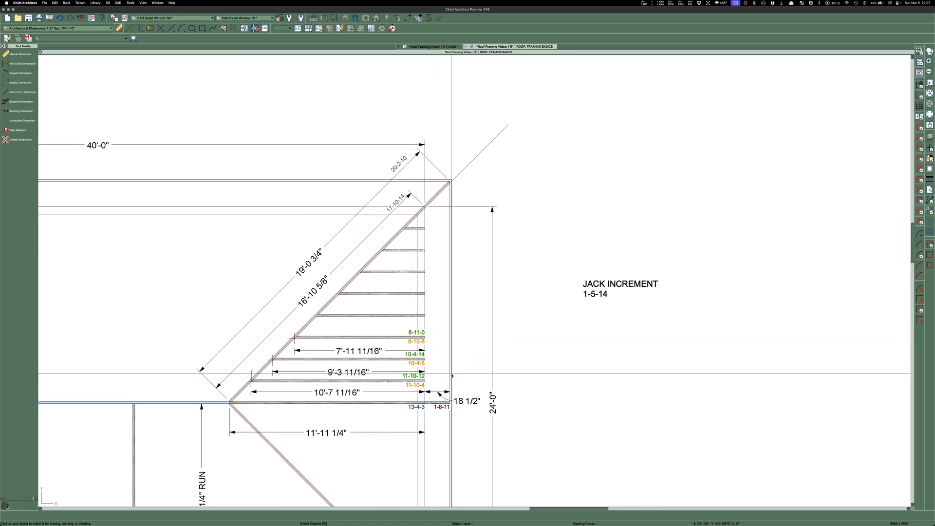
scroll(443, 357, up, 3)
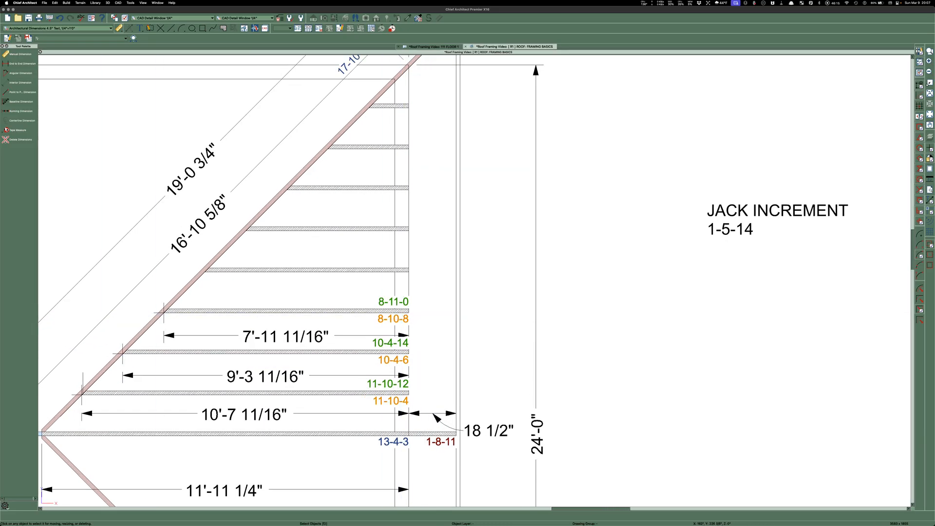
key(super+Tab)
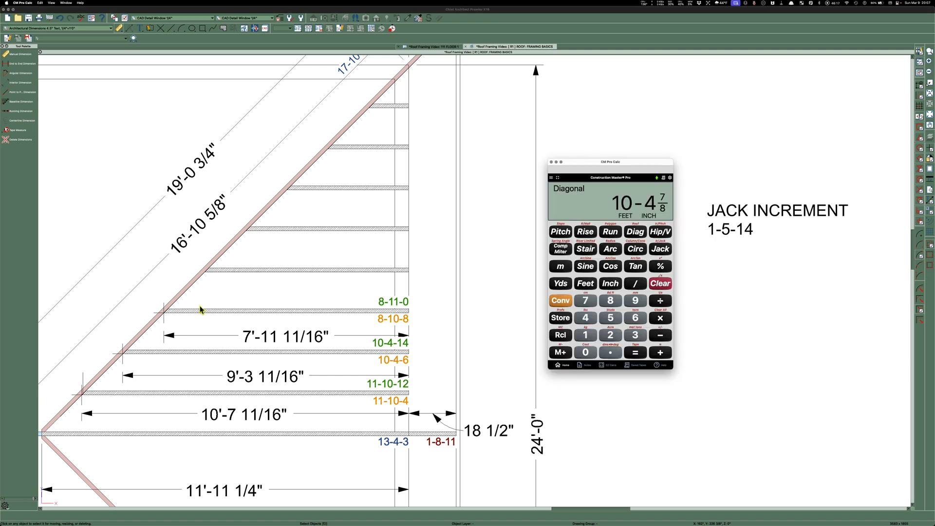
click(663, 285)
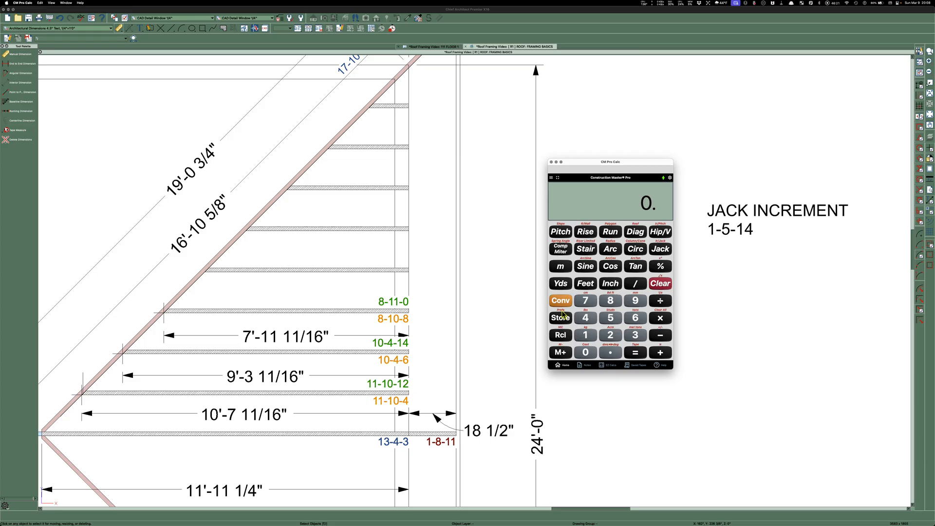
click(586, 302)
click(586, 284)
click(589, 335)
click(590, 335)
click(612, 288)
click(586, 336)
click(585, 336)
click(635, 283)
click(585, 335)
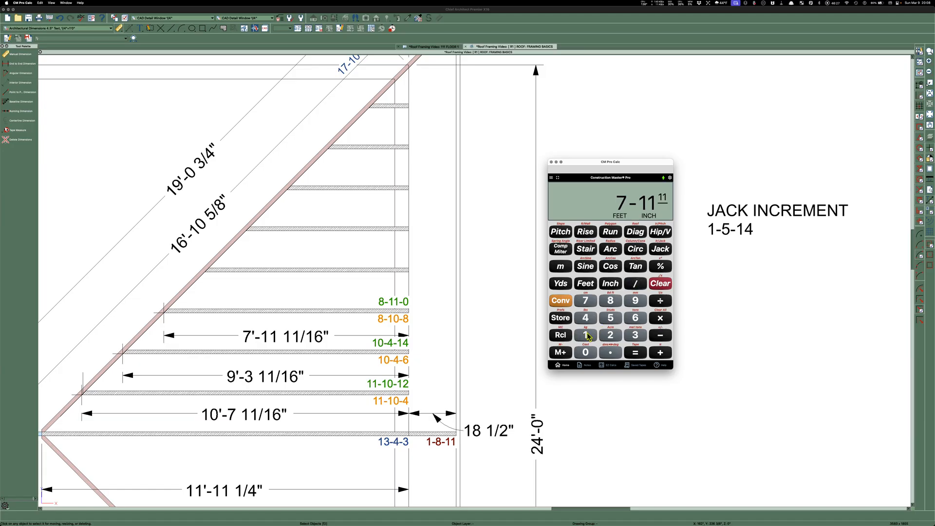
click(641, 319)
click(610, 233)
Enter a 6 inch pitch, calculate the diagonal for that run, and close the calculator
click(637, 318)
click(611, 283)
click(561, 232)
click(636, 232)
click(551, 162)
Delete the leftover vertical offset line where the longest jack rafter meets the hip
scroll(209, 342, down, 3)
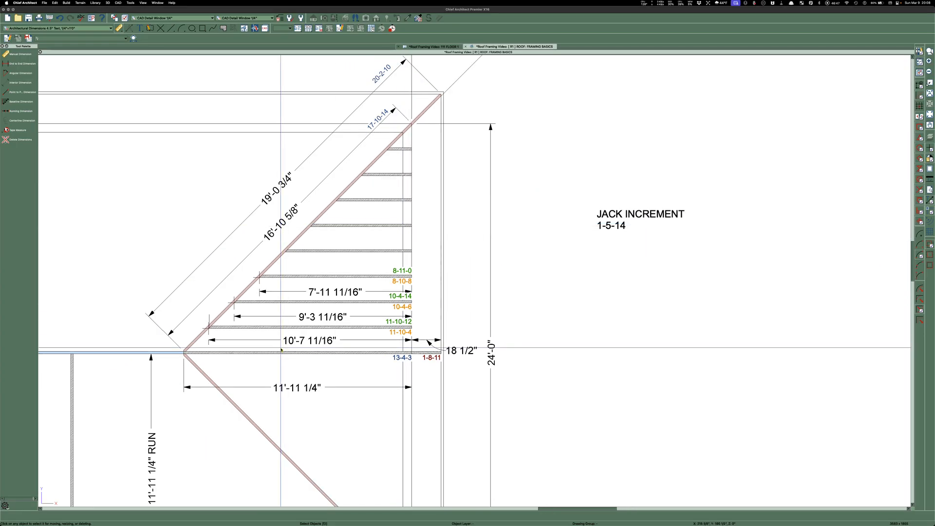
scroll(207, 338, up, 3)
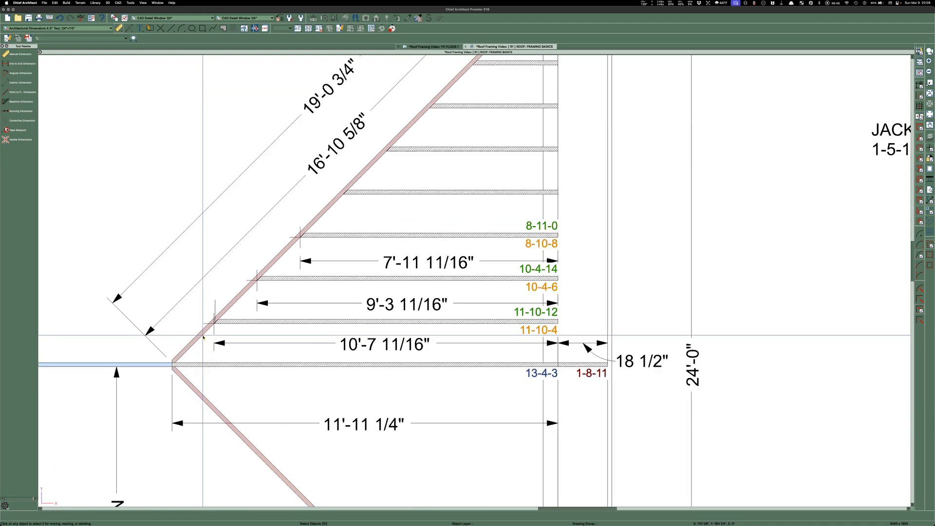
click(214, 314)
key(BackSpace)
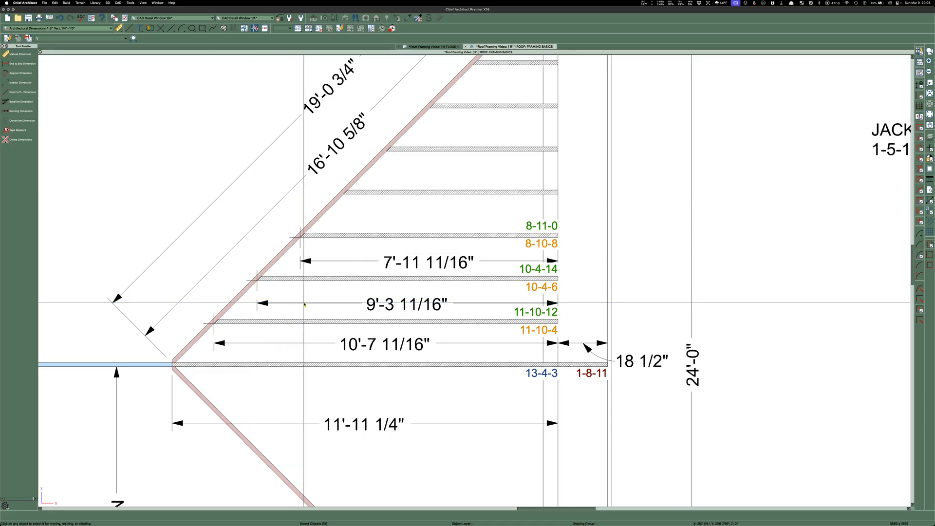
Examine the whole framing plan, comparing the jack rafter runs and both sets of jack lengths with the hip, common rafter and jack increment
scroll(433, 303, down, 3)
scroll(433, 304, down, 3)
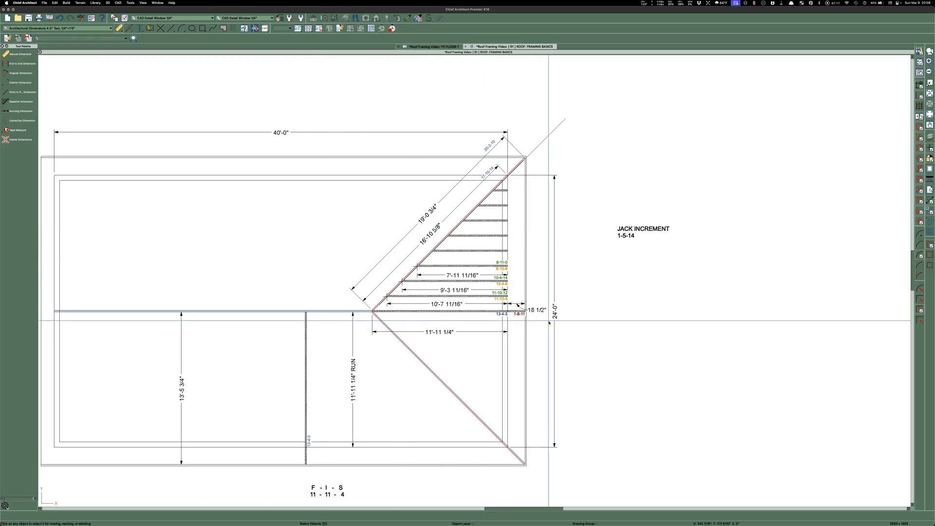
scroll(550, 323, down, 3)
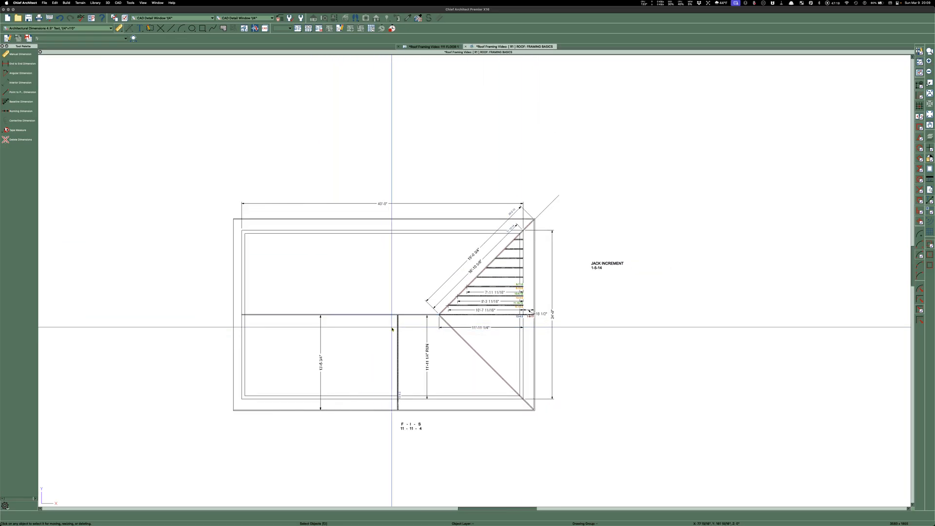
scroll(388, 368, up, 3)
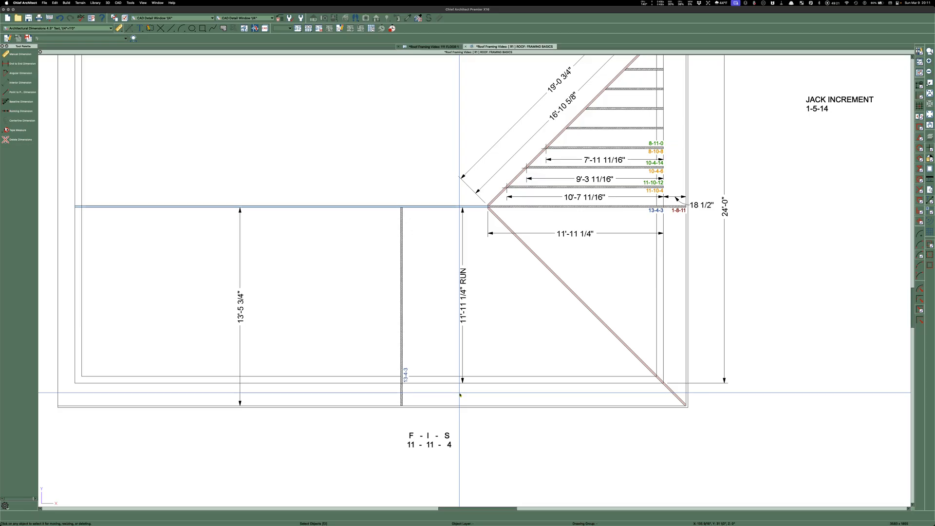
scroll(459, 395, down, 3)
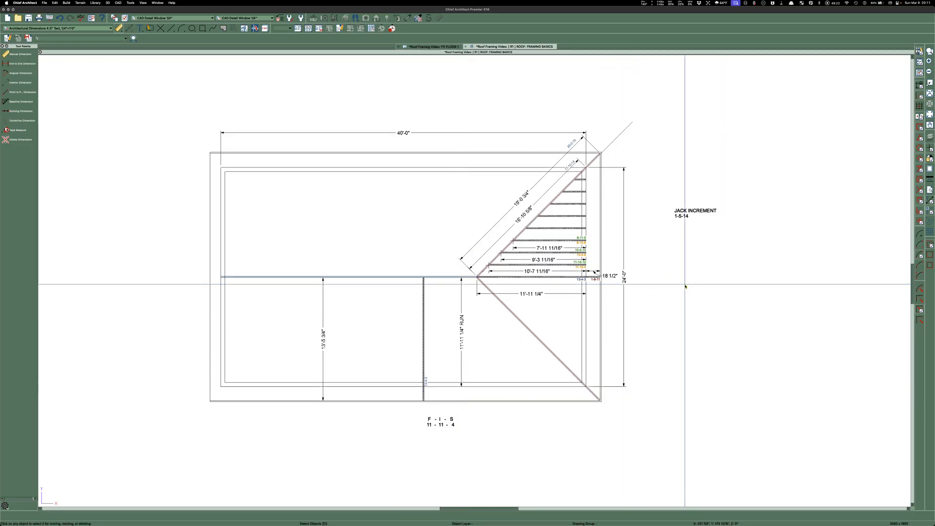
scroll(675, 285, up, 3)
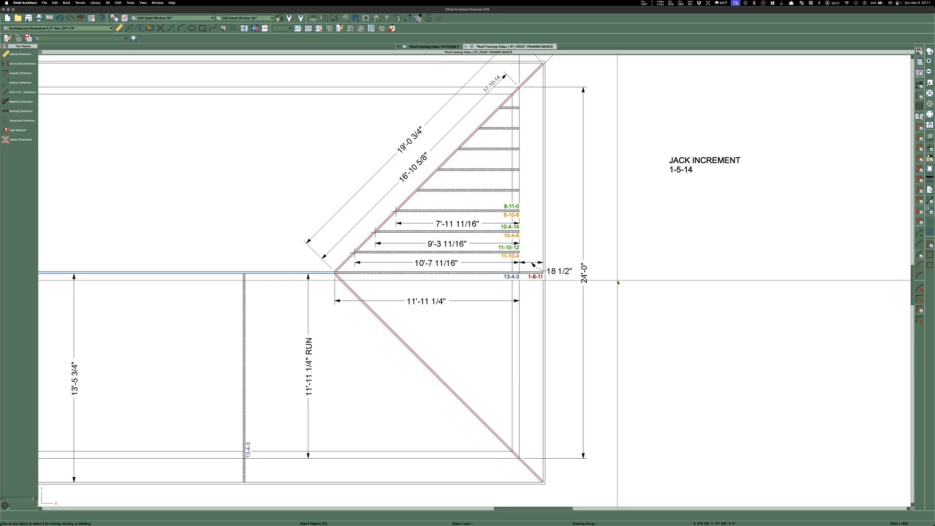
scroll(644, 262, down, 1)
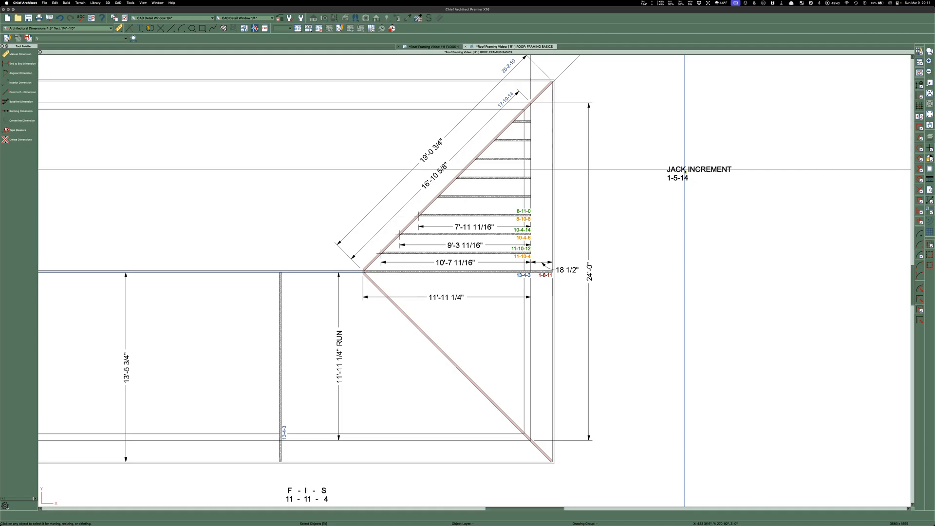
scroll(463, 165, up, 2)
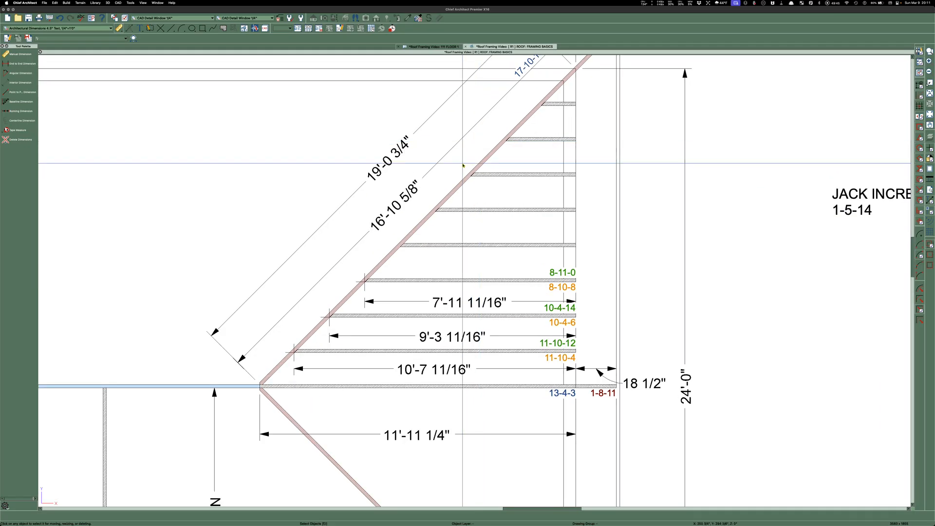
scroll(258, 390, up, 2)
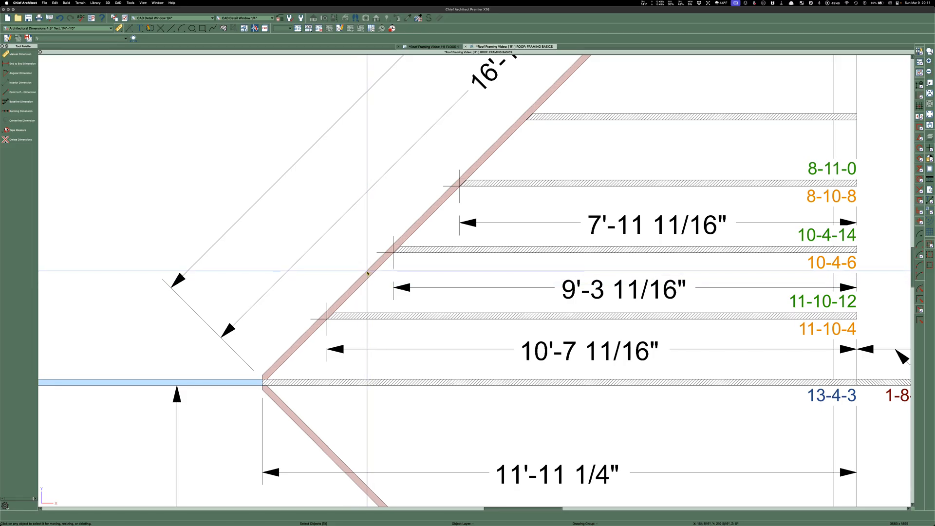
scroll(367, 274, down, 1)
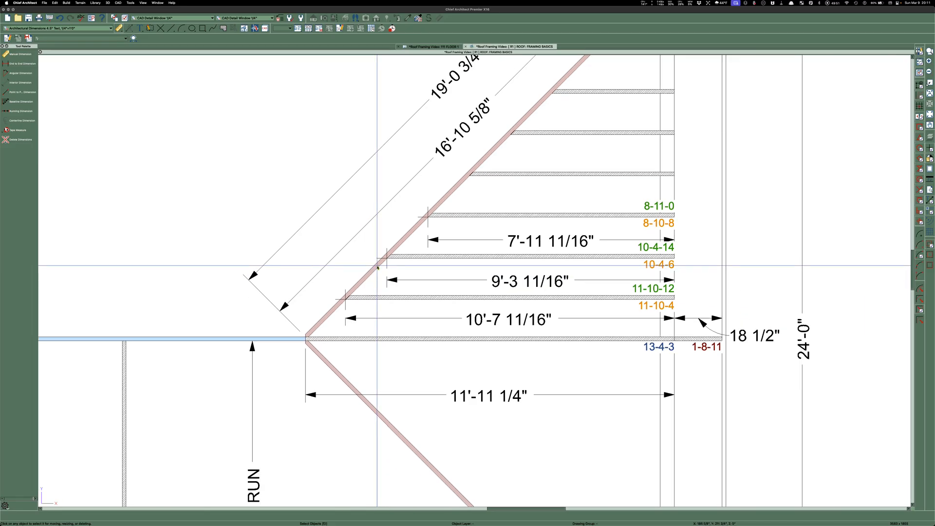
scroll(348, 298, up, 1)
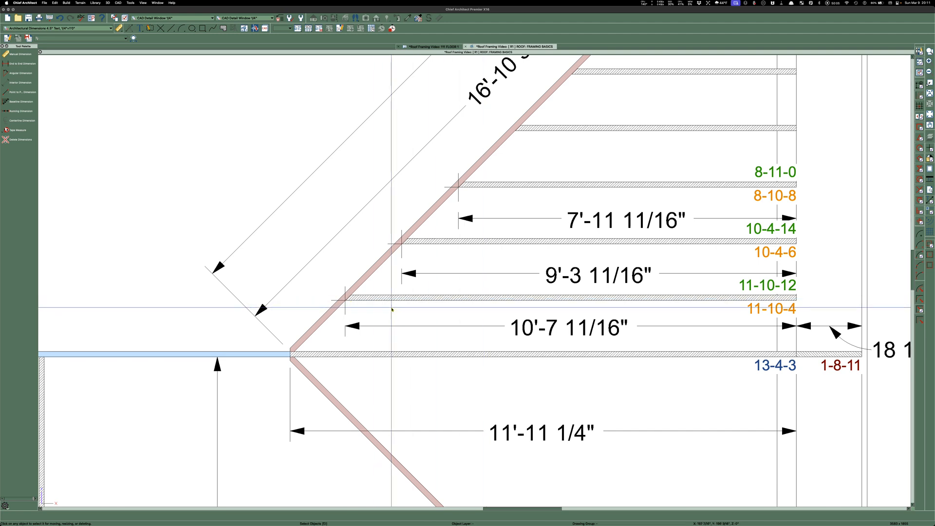
scroll(392, 307, down, 2)
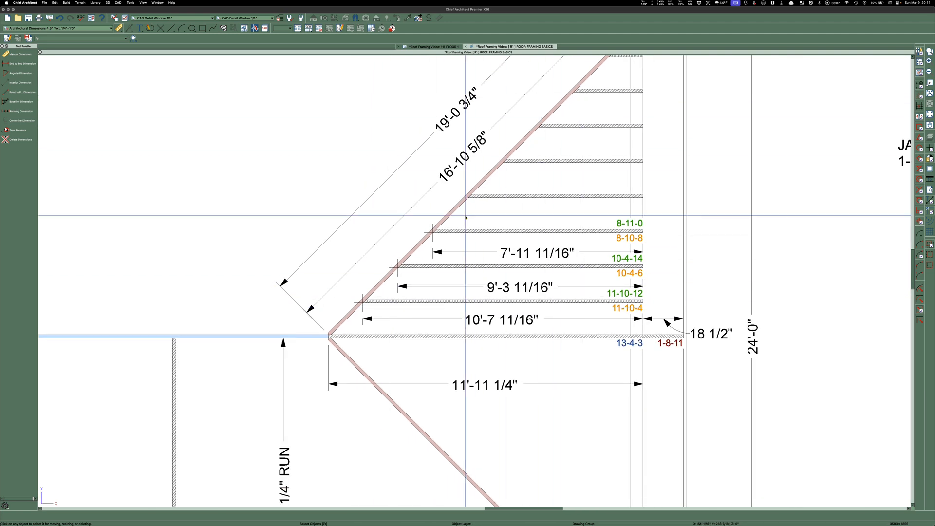
scroll(537, 265, down, 2)
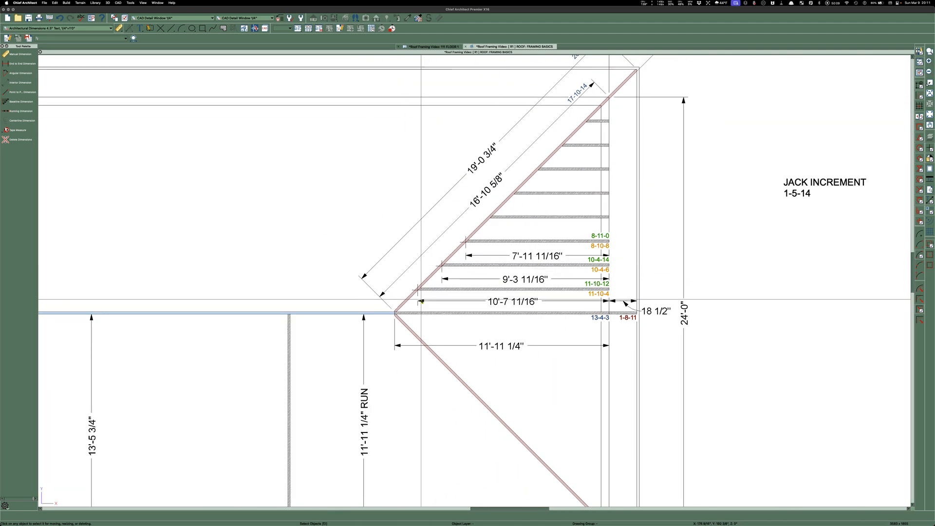
scroll(339, 238, down, 2)
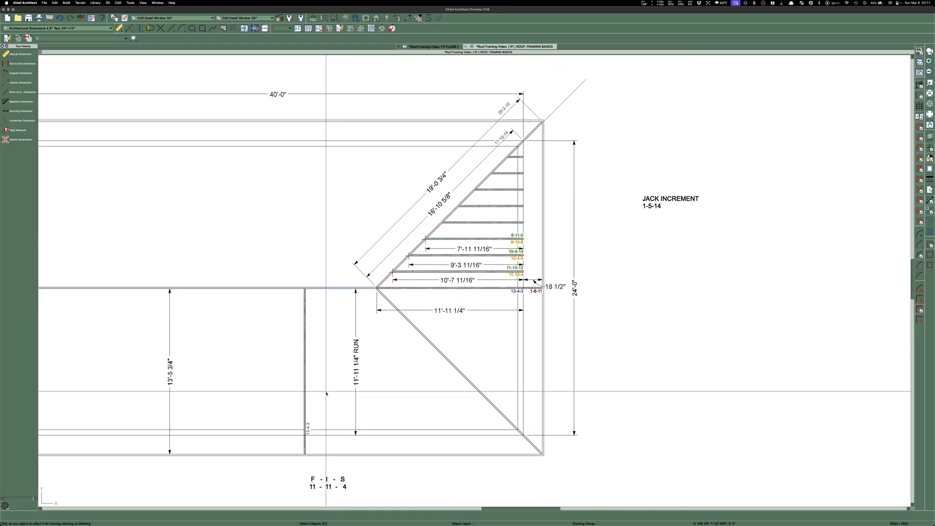
scroll(341, 291, up, 3)
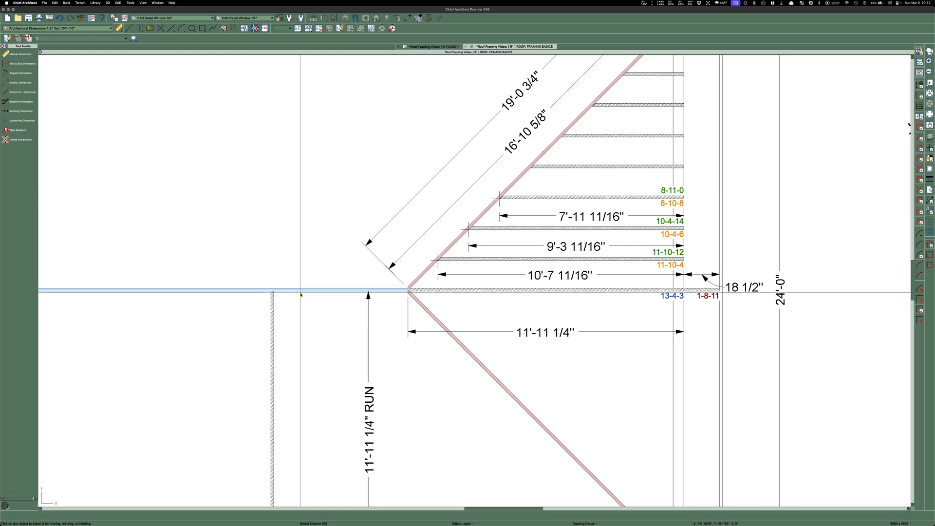
Delete the diagonal construction line that runs along the hip rafter and extends past the roof's outer corner
scroll(308, 291, down, 2)
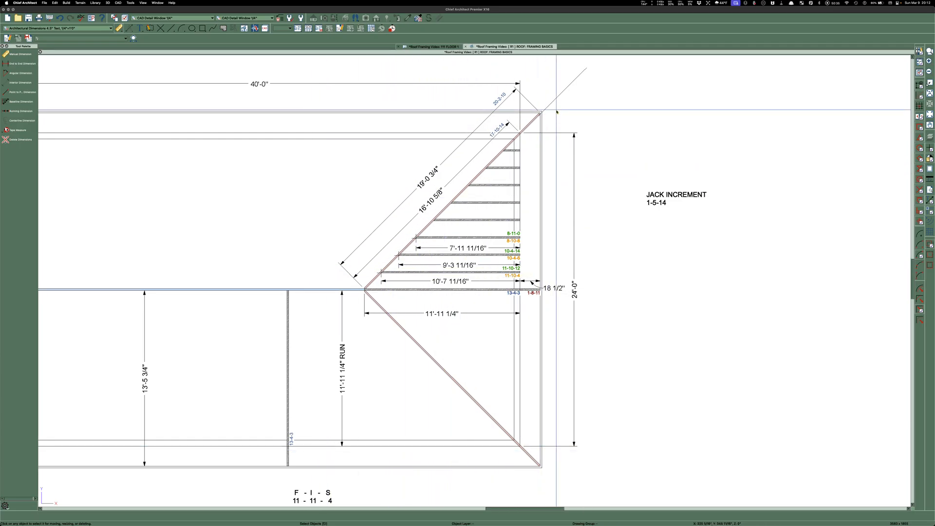
click(566, 89)
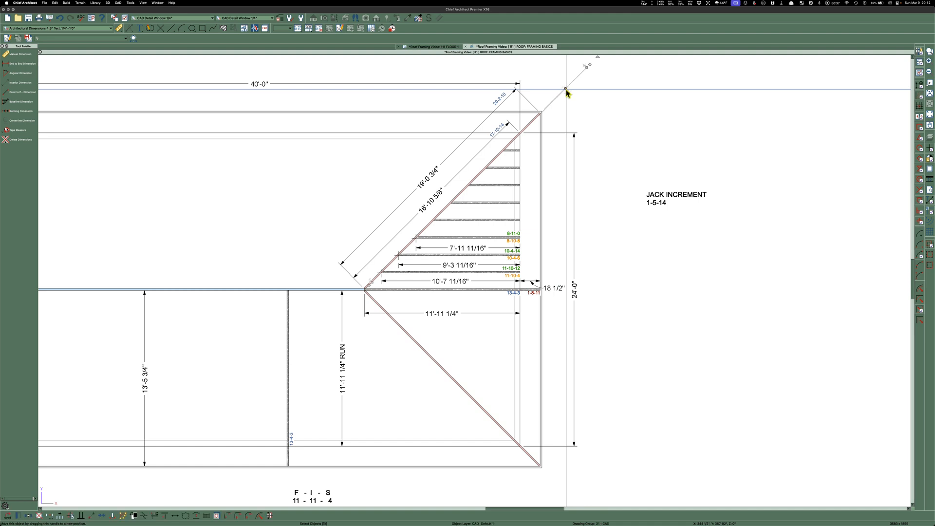
key(Delete)
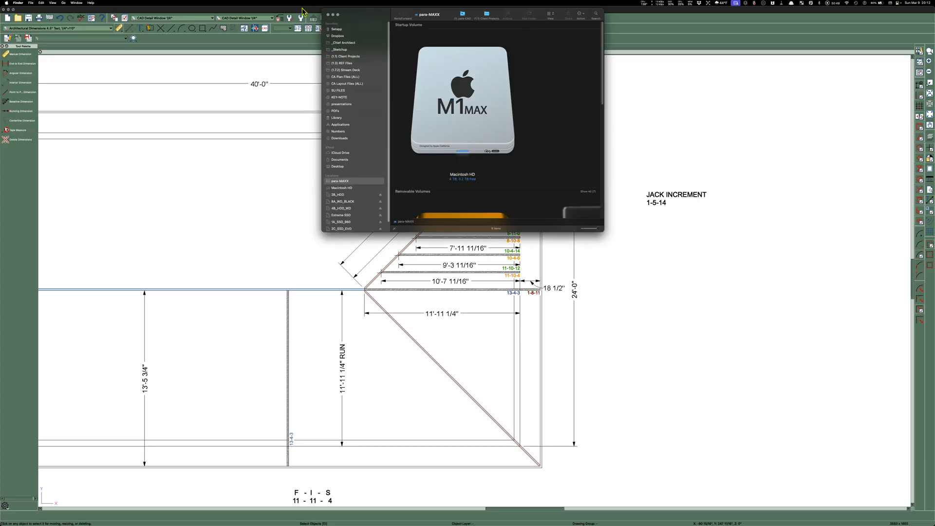
Clear the Finder window away, switch to the Roof Calc Sheet in Excel, and bring its input data section into view over the plan
mouse_move(357, 13)
mouse_down()
mouse_move(185, 71)
mouse_move(0, 214)
mouse_up()
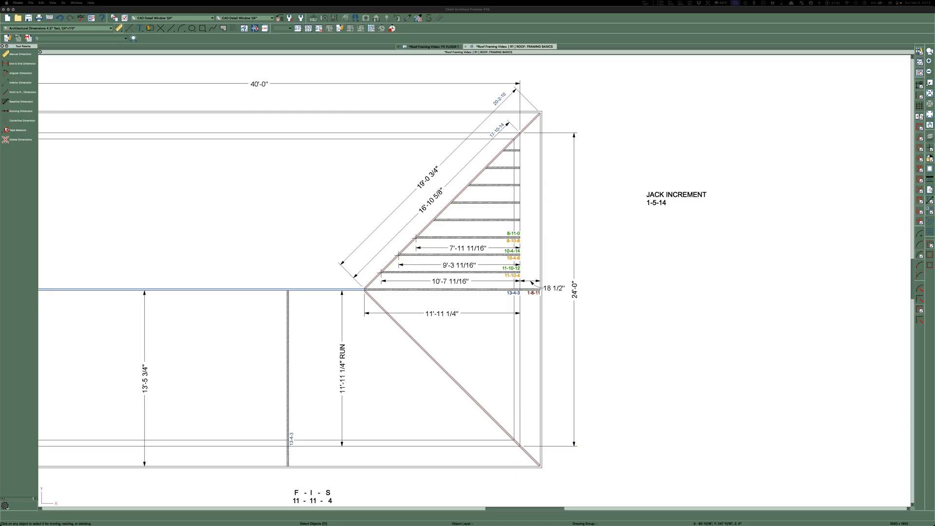
key(super+Tab)
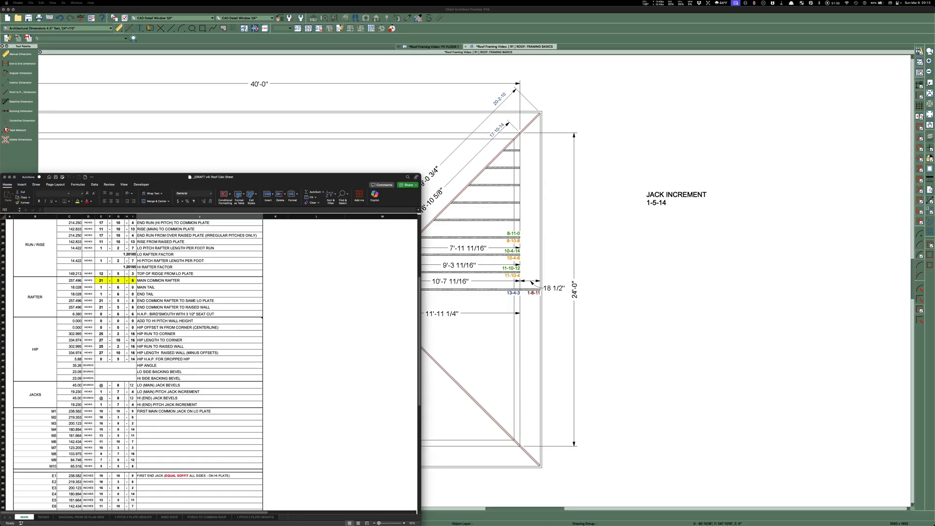
drag(325, 178, 582, 75)
scroll(532, 179, up, 10)
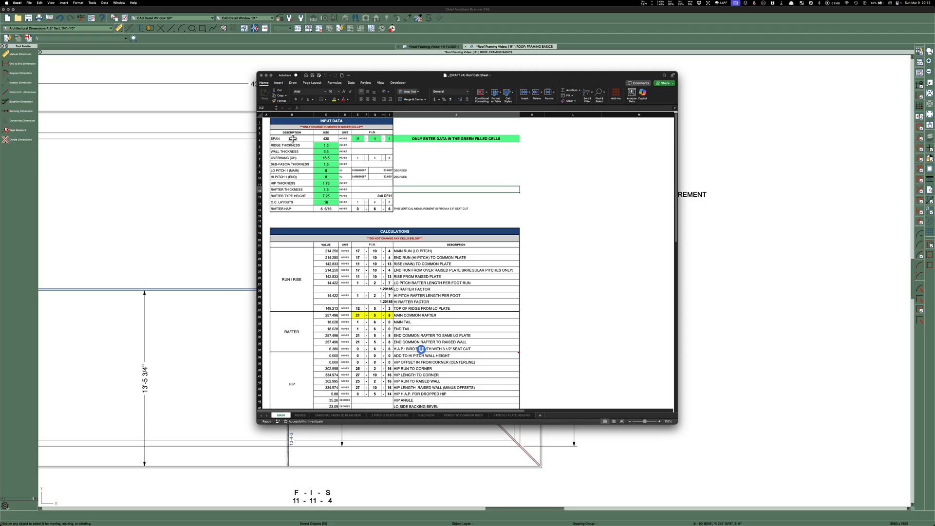
Set the roof span in the input data to 24 feet 0 inches
click(357, 138)
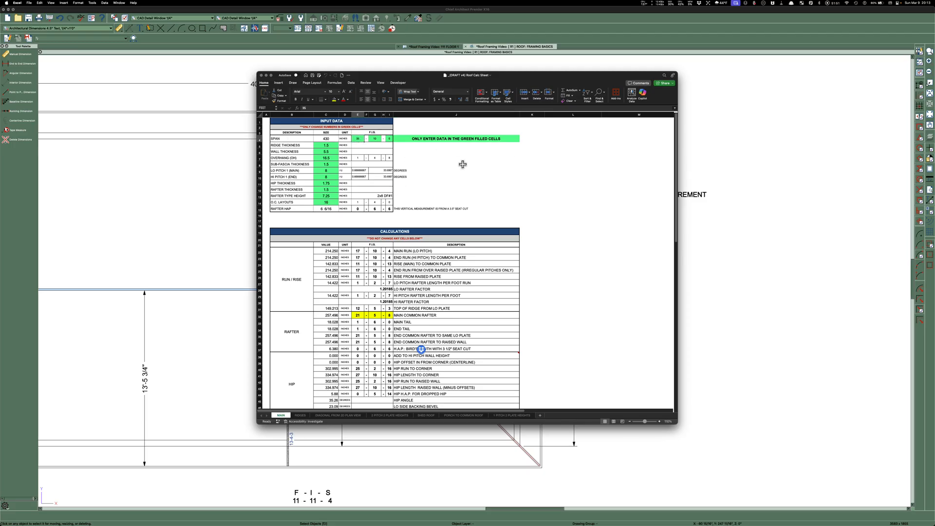
text(24)
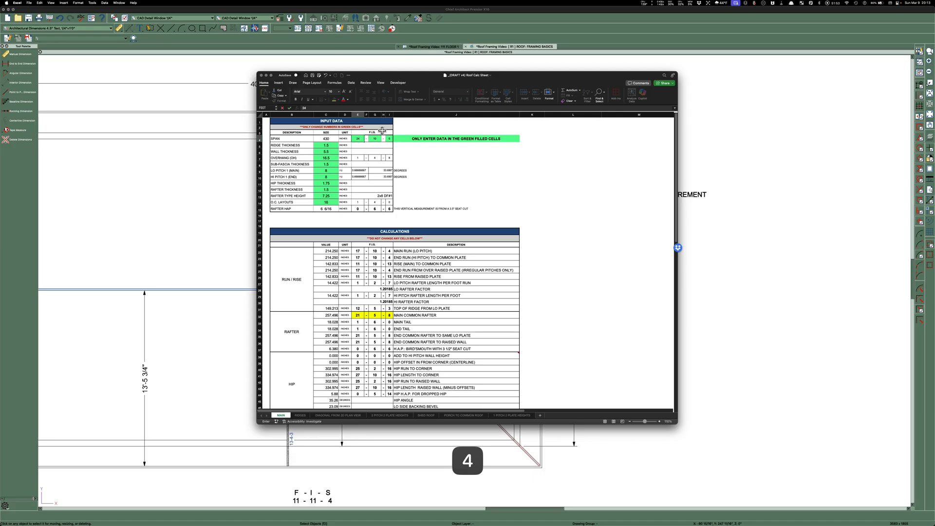
click(376, 137)
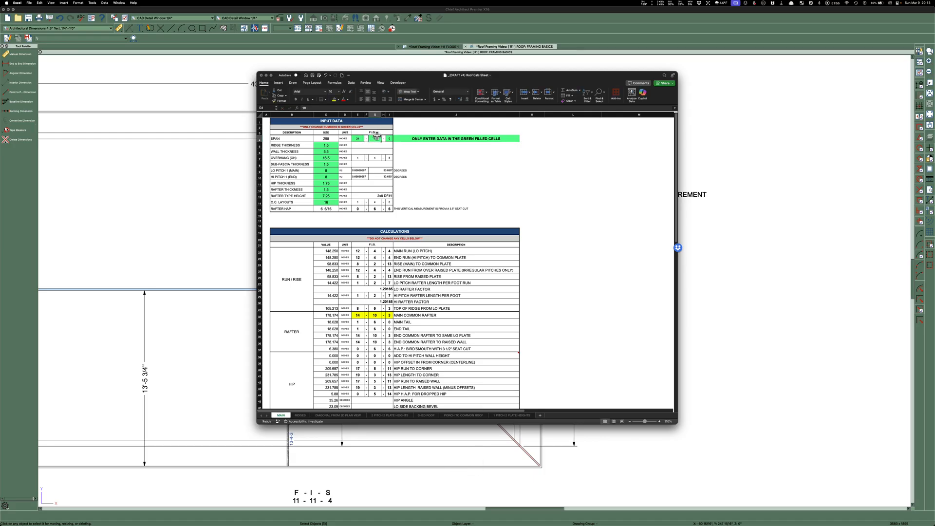
text(0)
key(Return)
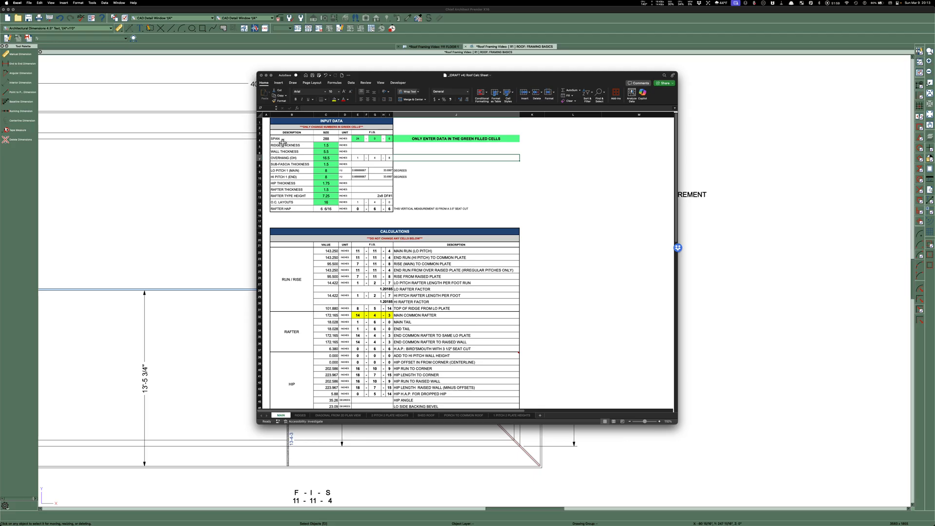
Set the overhang to 20 inches and both the main and end roof pitches to 6 in the input data
click(327, 158)
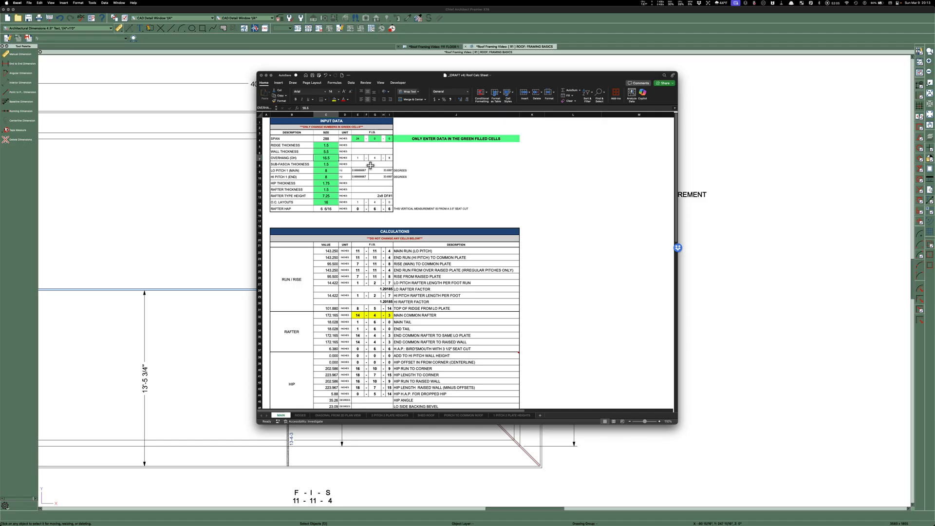
text(20)
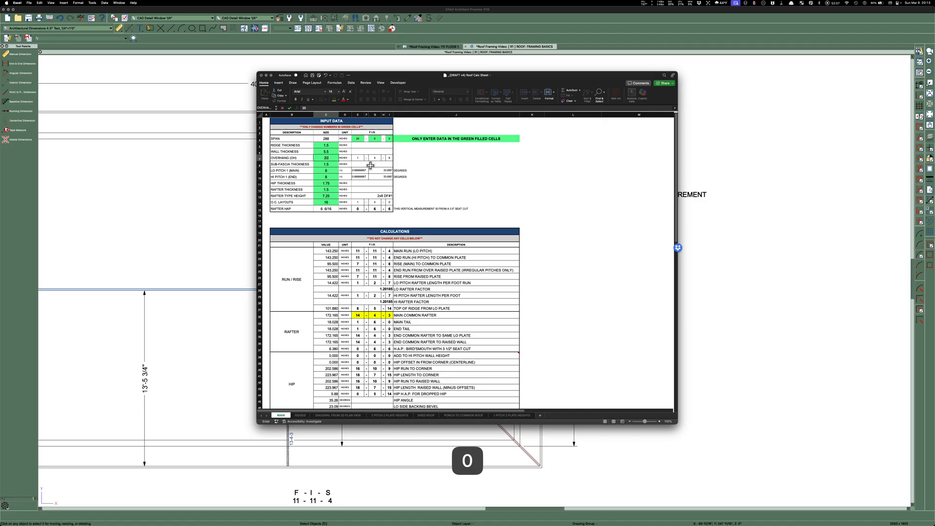
click(331, 171)
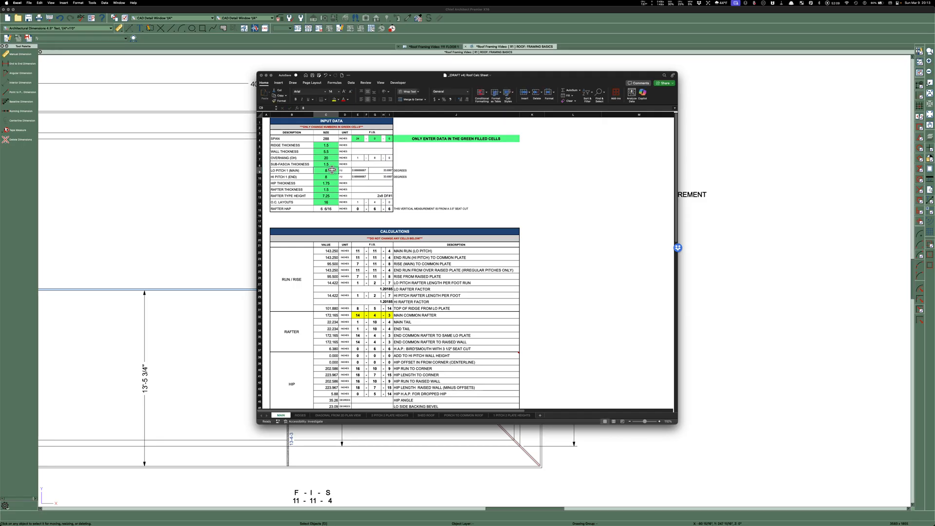
text(6)
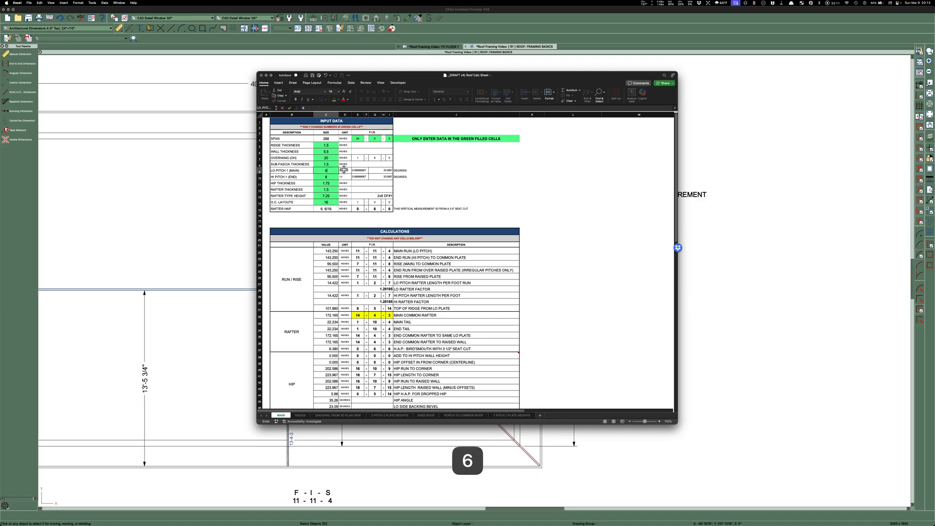
click(333, 176)
text(6)
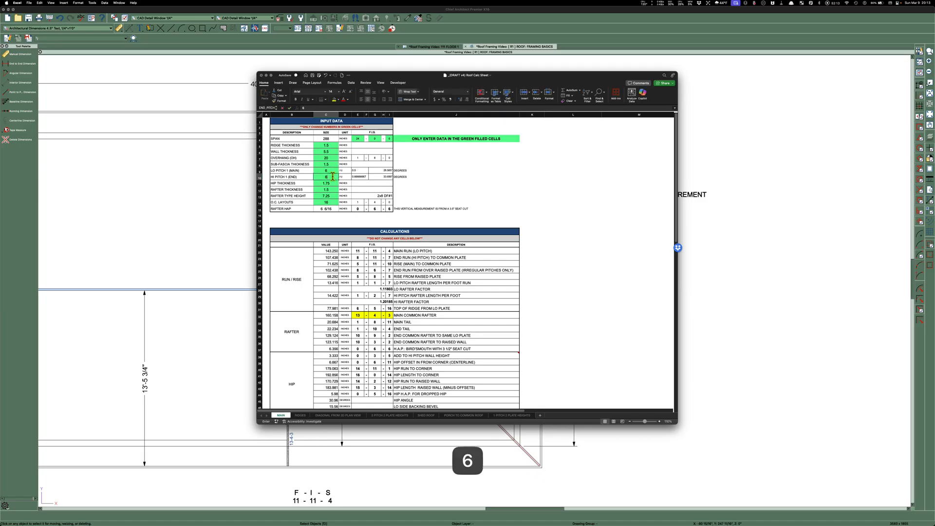
Set the hip thickness to 1.5 inches in the input data
click(332, 184)
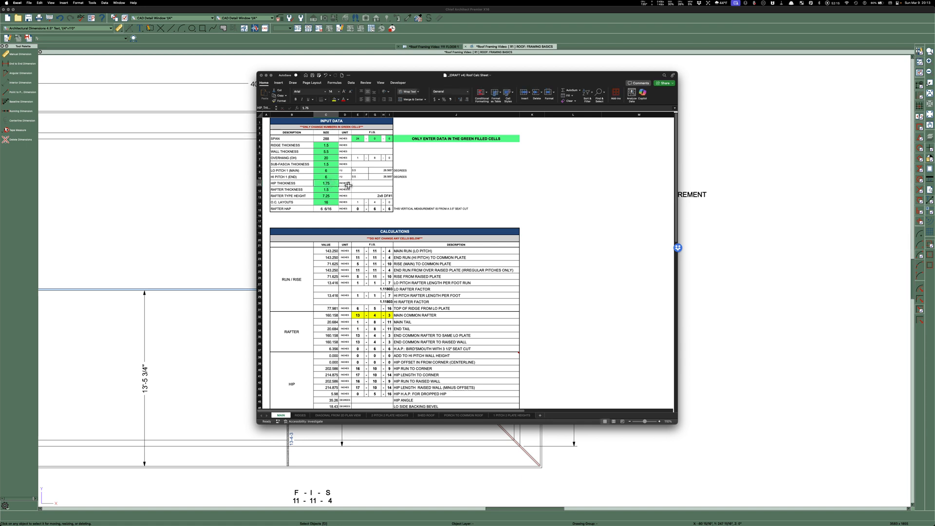
text(1.5)
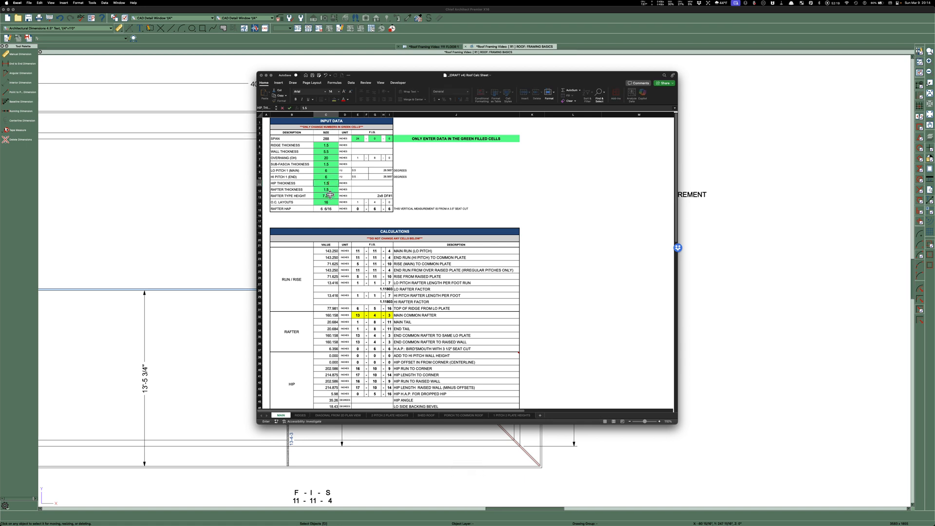
click(331, 195)
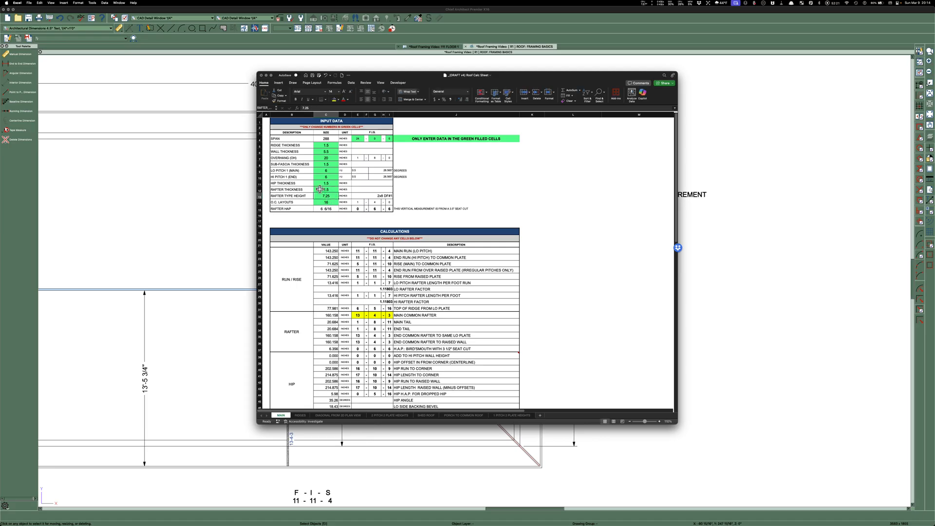
click(552, 200)
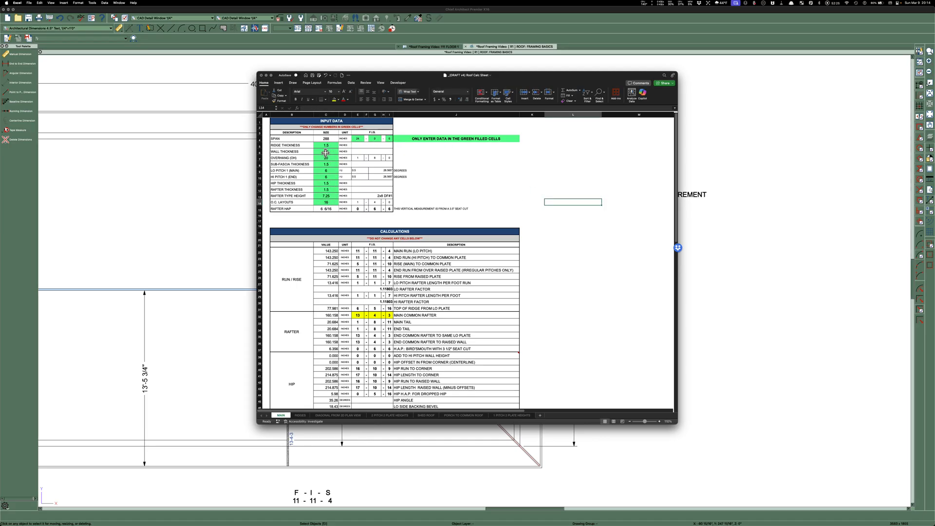
Narrow the calculation sheet's window and place it beside the hip end of the plan, with the calculations section in view
mouse_move(409, 78)
mouse_down()
mouse_move(576, 66)
mouse_move(665, 42)
mouse_up()
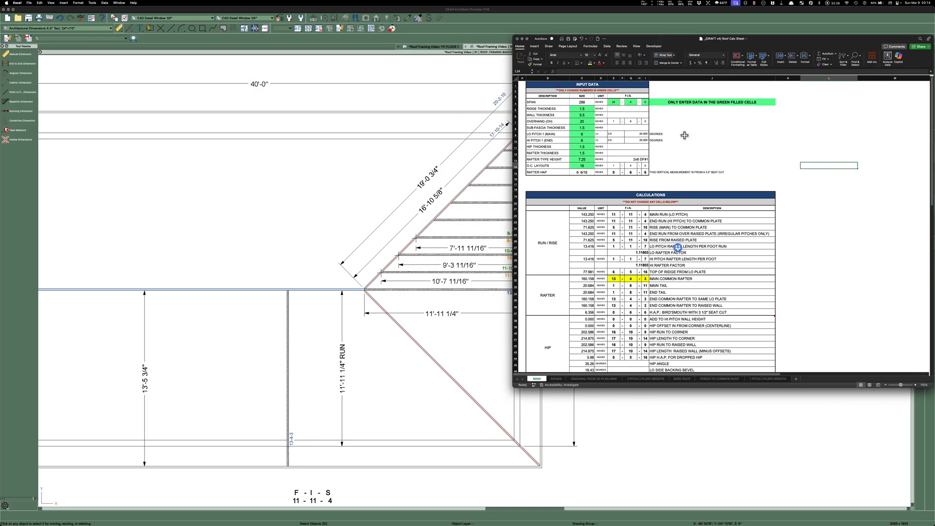
scroll(705, 191, down, 5)
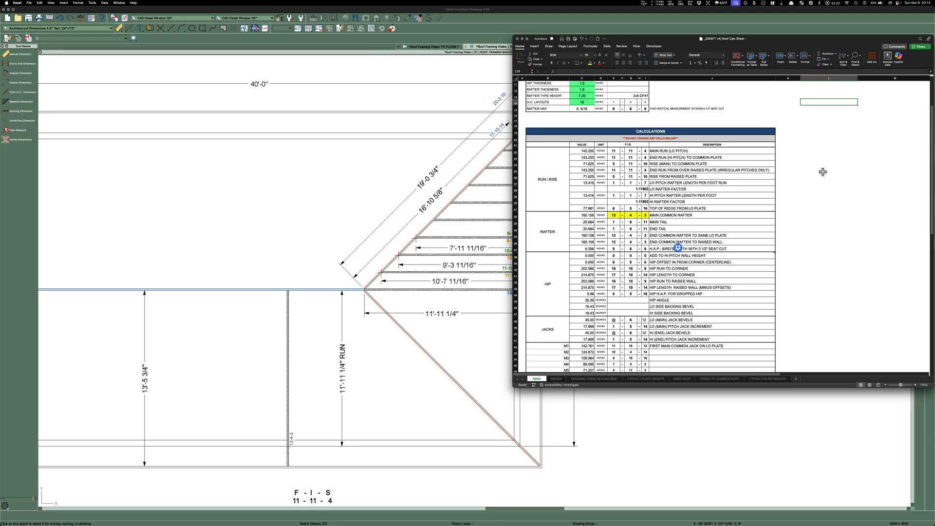
drag(649, 43, 535, 49)
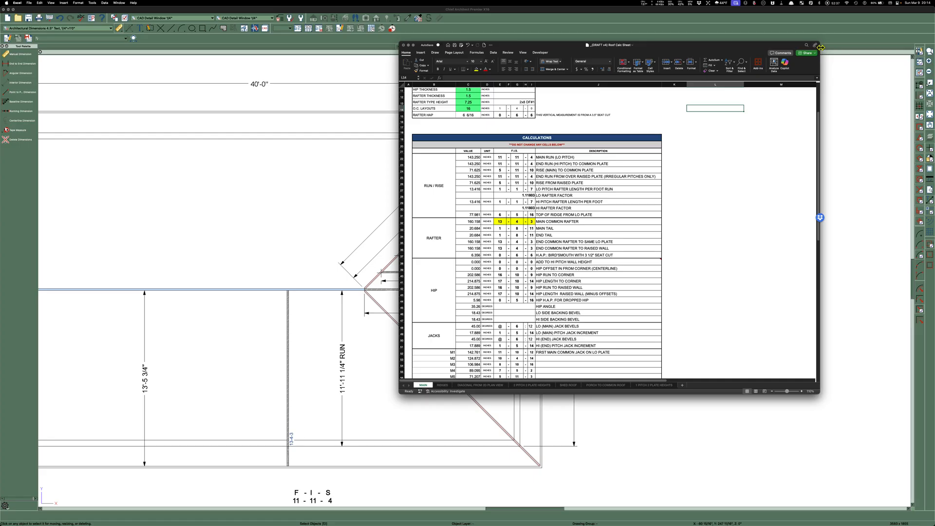
drag(820, 50, 695, 51)
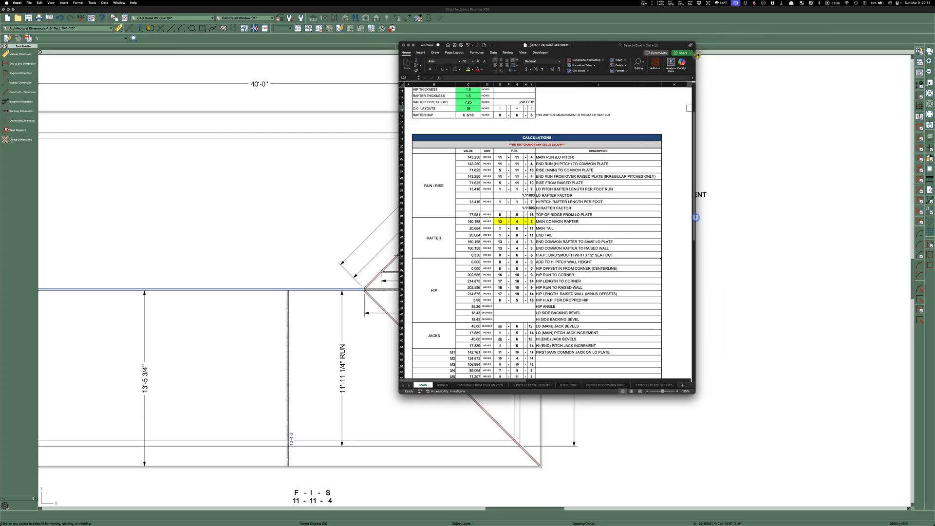
mouse_move(582, 46)
mouse_down()
mouse_move(742, 57)
mouse_move(785, 220)
mouse_move(768, 224)
mouse_move(769, 27)
mouse_up()
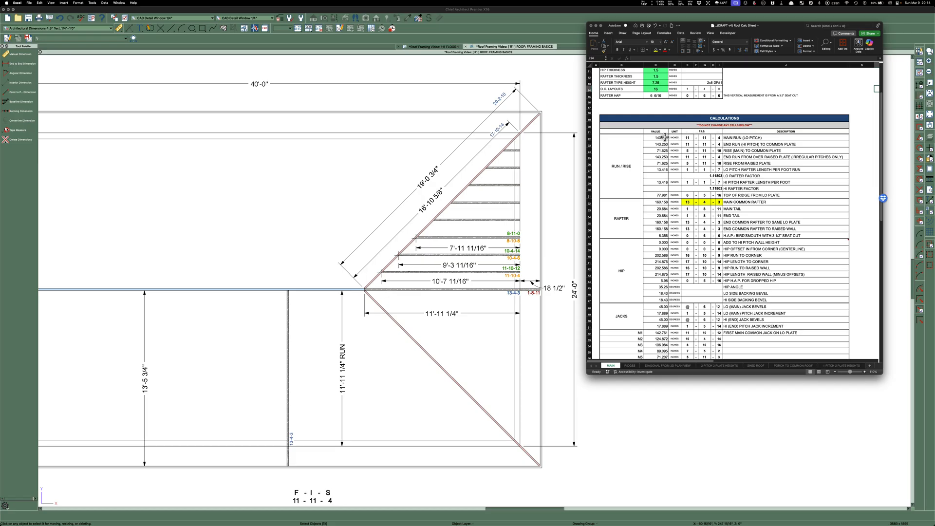
Compare the sheet's run and rafter results with the plan, examining where the hip meets the ridge and the end common rafter
scroll(665, 137, up, 1)
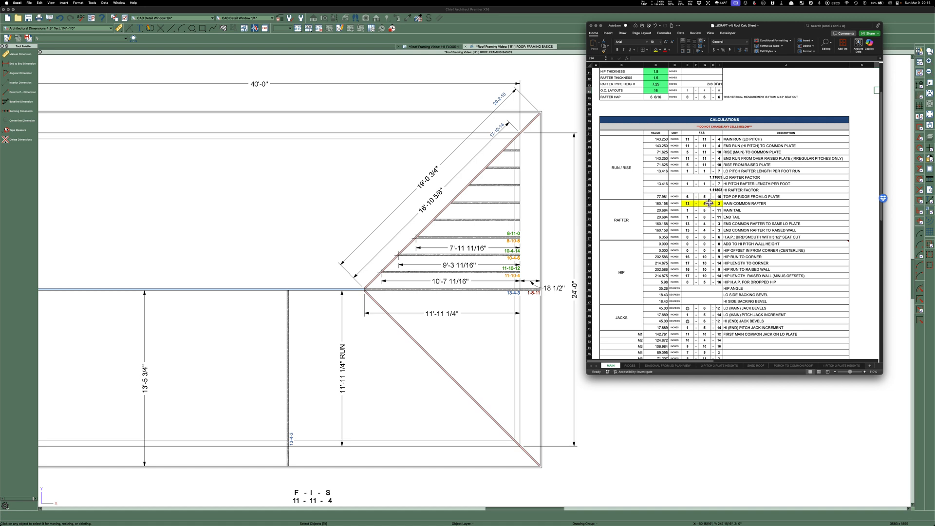
scroll(633, 150, up, 5)
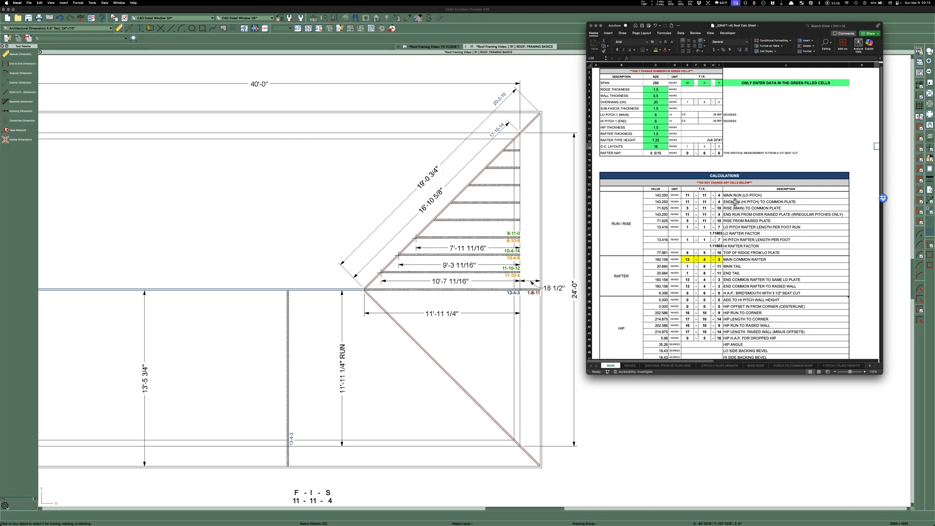
scroll(373, 288, up, 3)
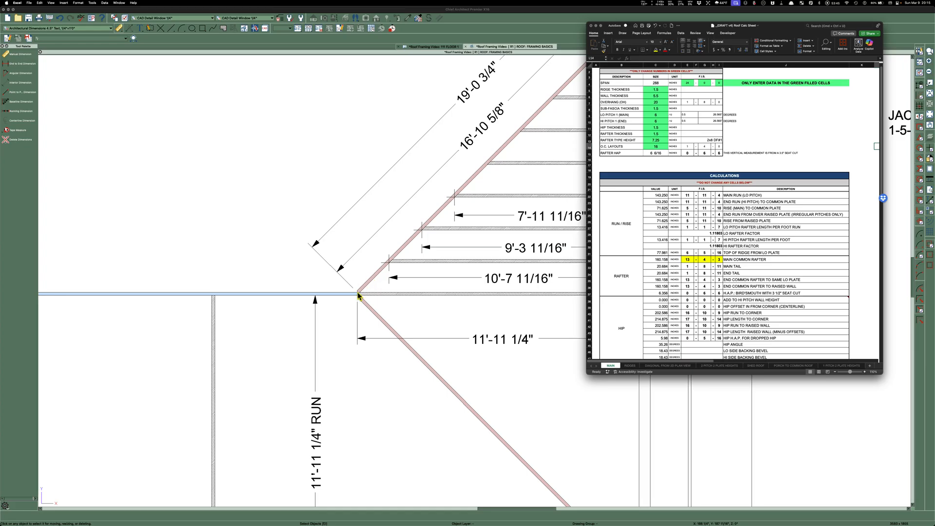
scroll(358, 296, down, 3)
scroll(358, 297, up, 6)
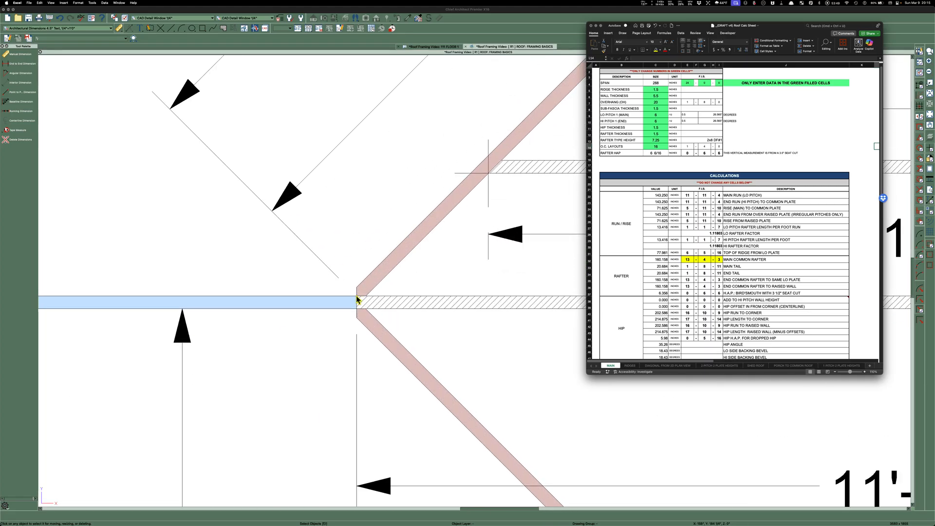
scroll(357, 296, down, 1)
scroll(356, 295, down, 3)
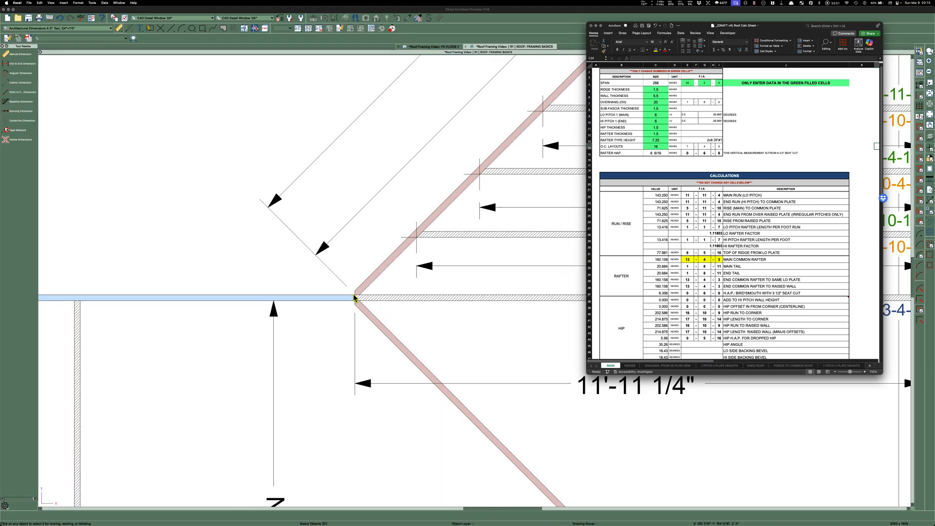
scroll(348, 302, down, 1)
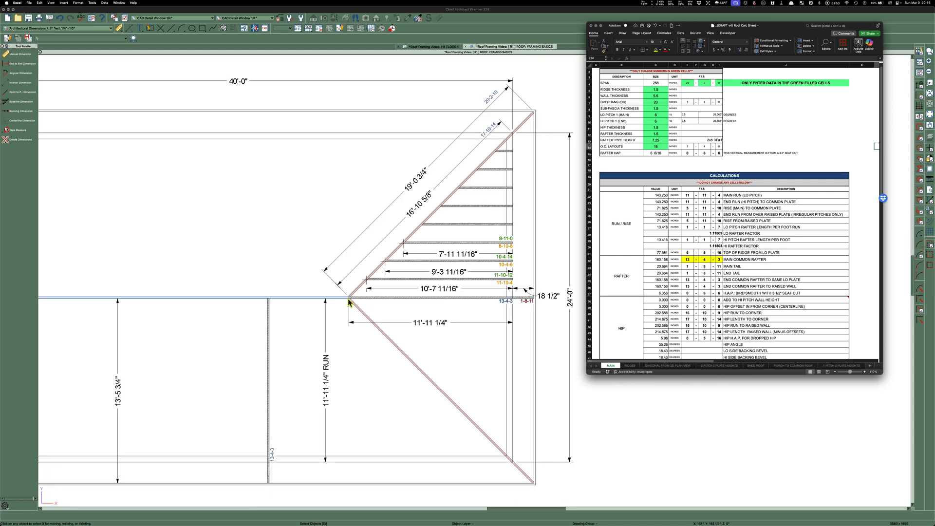
scroll(348, 304, up, 4)
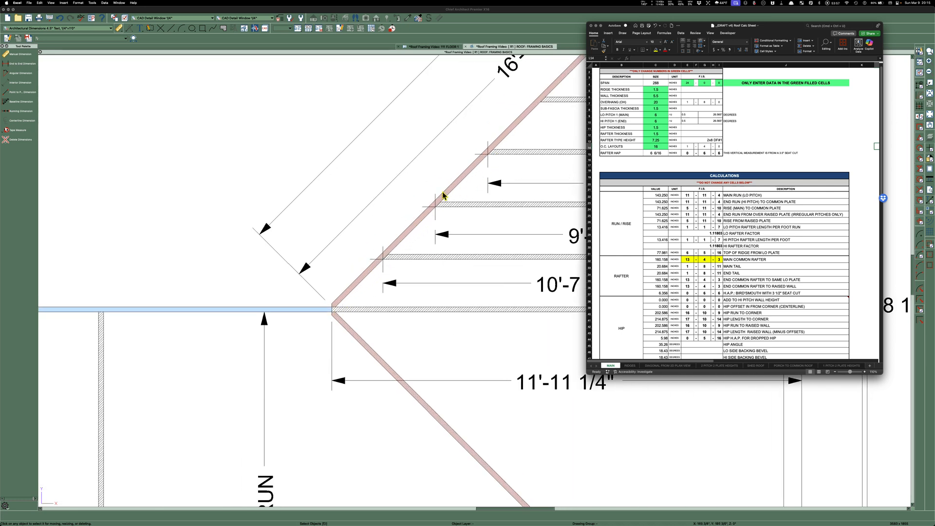
scroll(336, 308, down, 3)
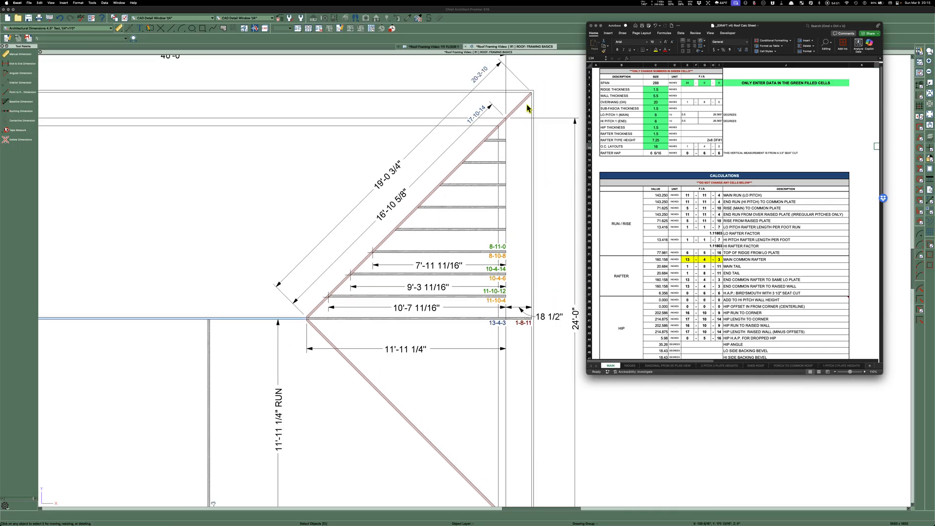
scroll(310, 317, up, 4)
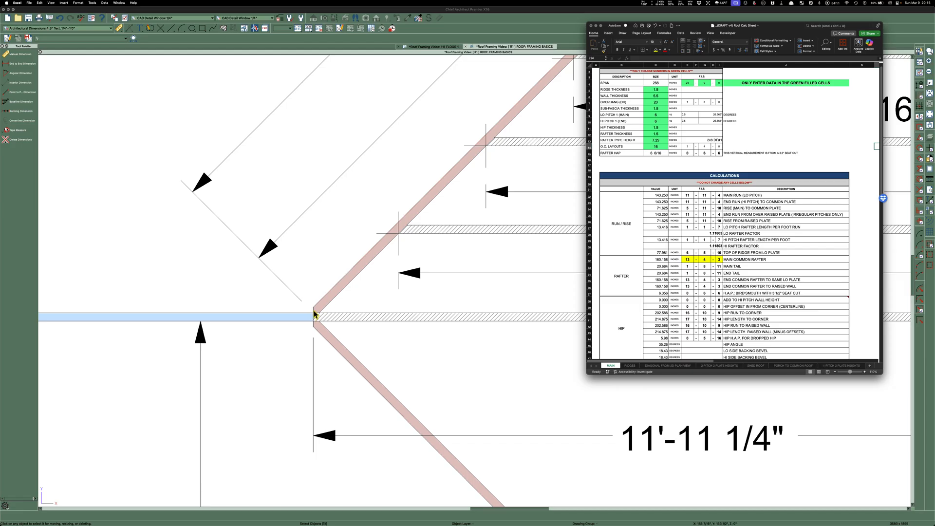
scroll(265, 338, down, 5)
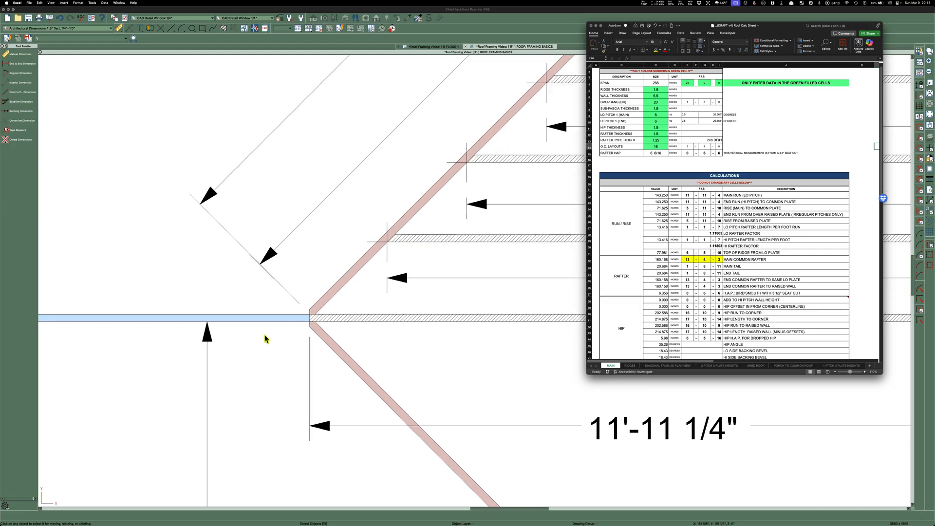
Examine the hip at the wall plate corner and check its run and length against the sheet's hip calculations and input data
scroll(510, 82, up, 2)
scroll(510, 83, up, 2)
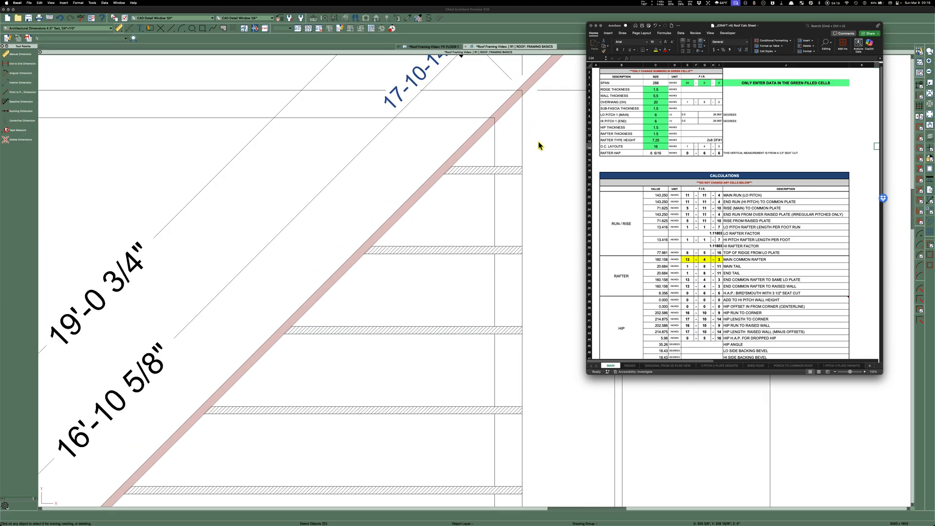
scroll(764, 304, down, 3)
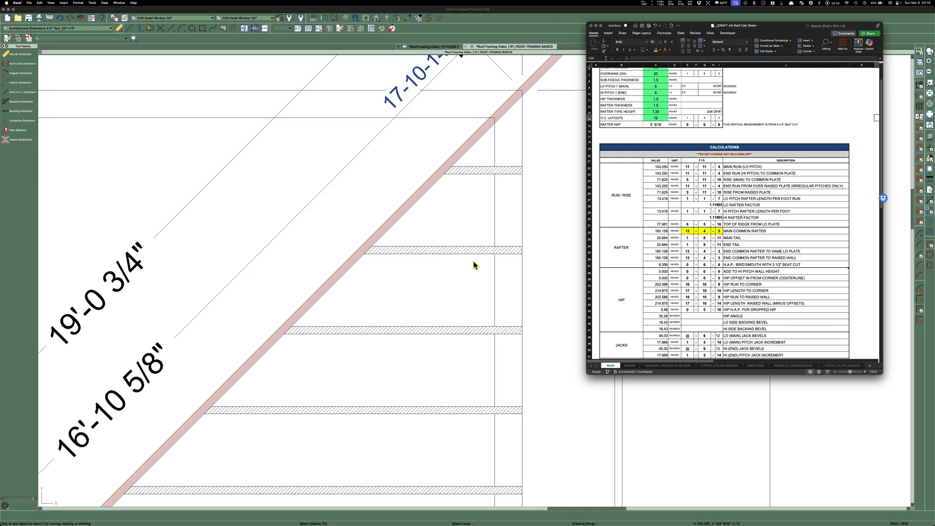
scroll(498, 254, up, 3)
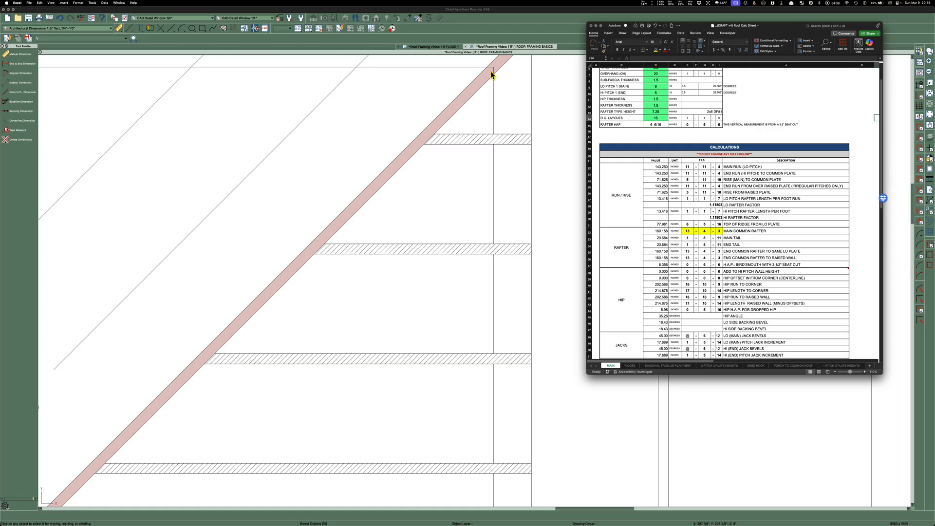
scroll(490, 73, down, 3)
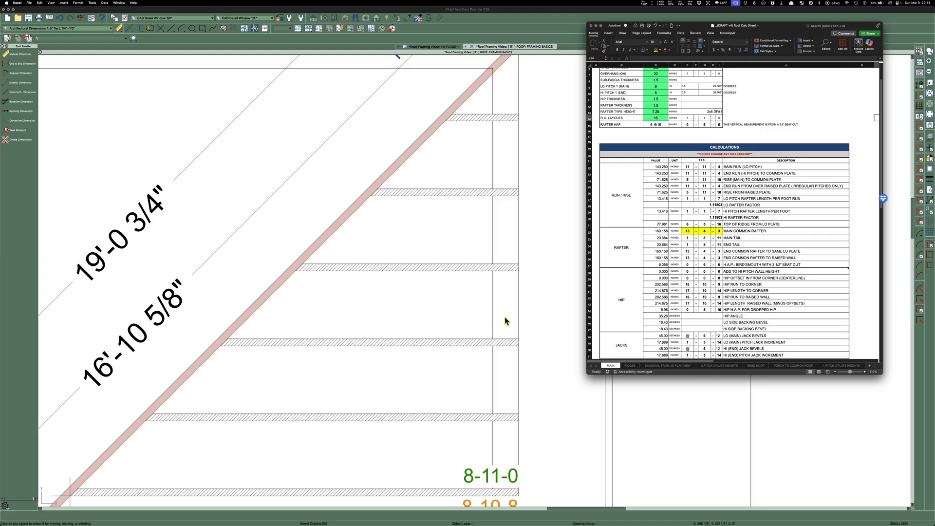
scroll(505, 320, down, 2)
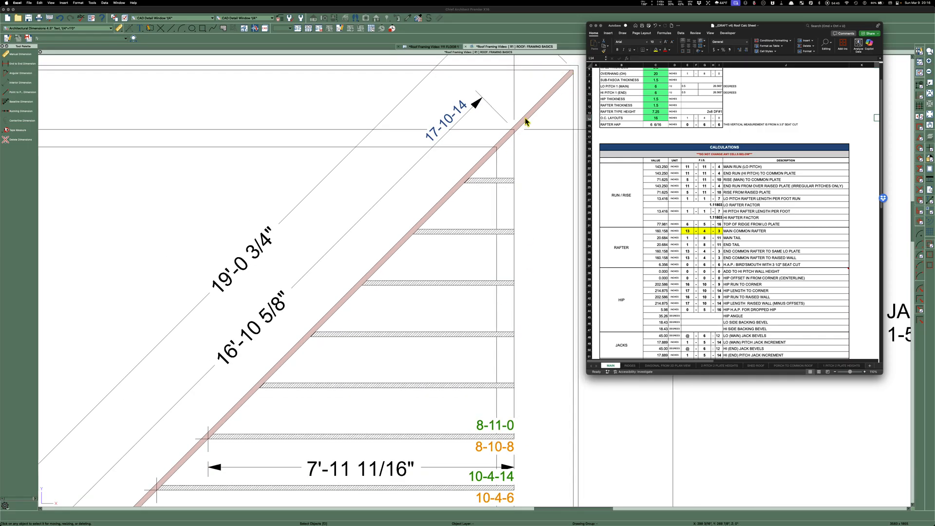
scroll(794, 298, up, 1)
scroll(794, 299, down, 4)
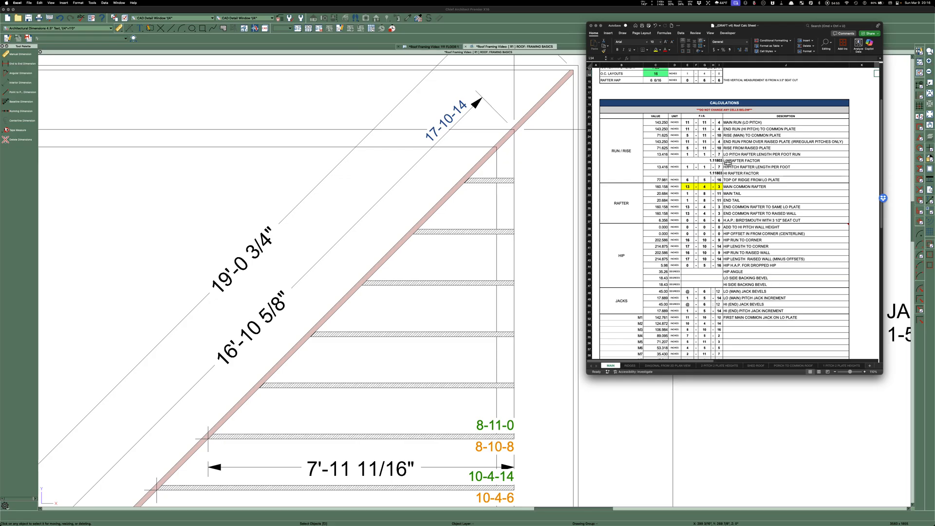
scroll(727, 164, up, 5)
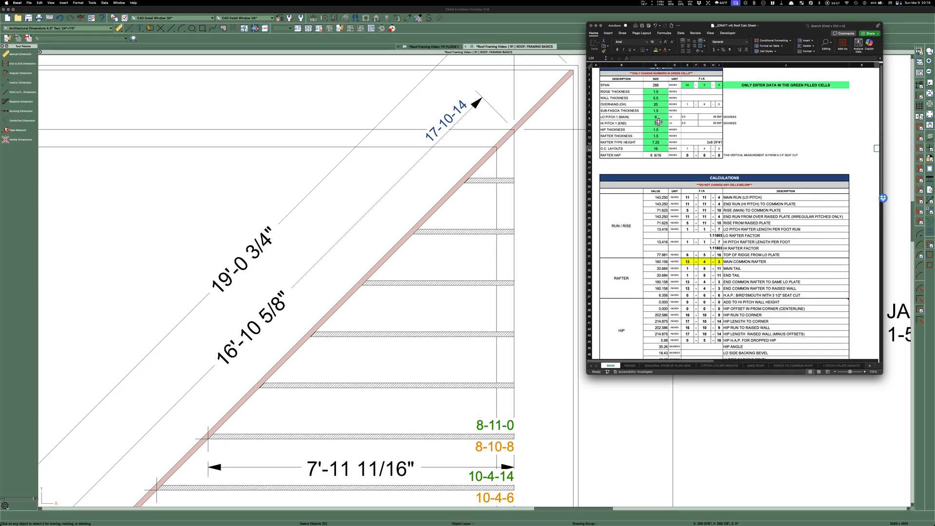
scroll(659, 121, down, 5)
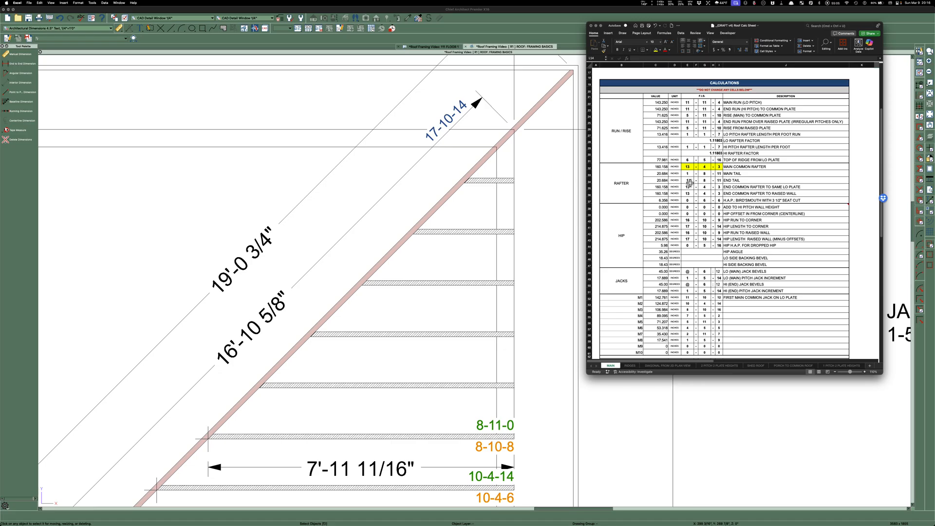
Extend the calculation sheet's window to nearly full screen height, showing the hip results together with the main and end jack tables
mouse_move(766, 30)
mouse_down()
mouse_move(728, 25)
mouse_move(768, 22)
mouse_up()
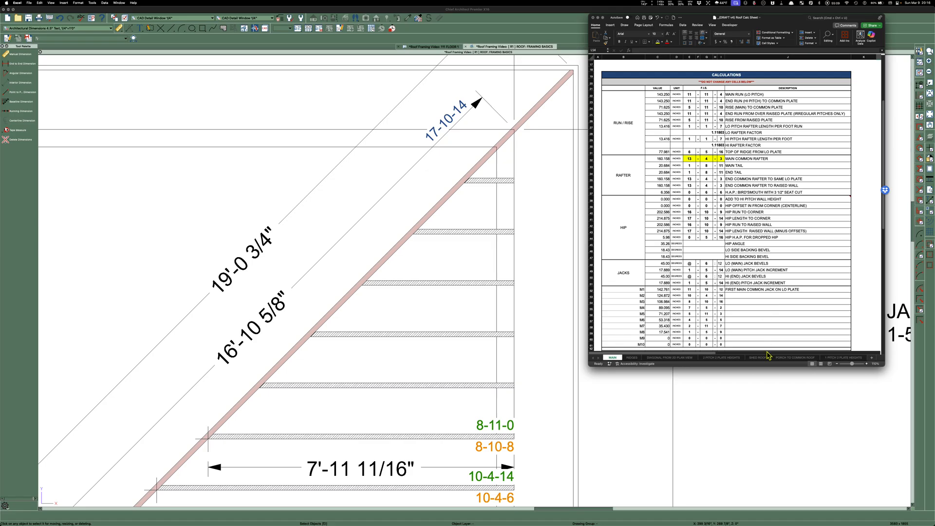
drag(777, 369, 794, 503)
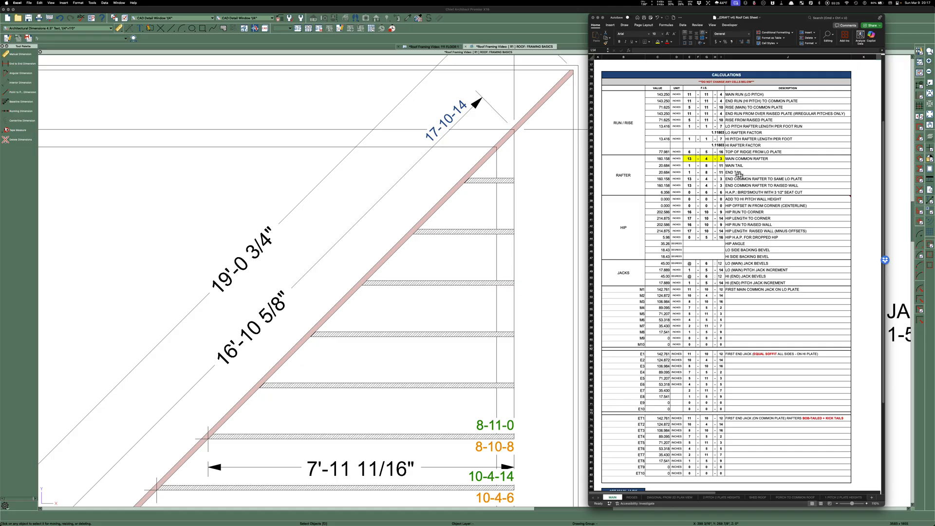
scroll(739, 175, up, 1)
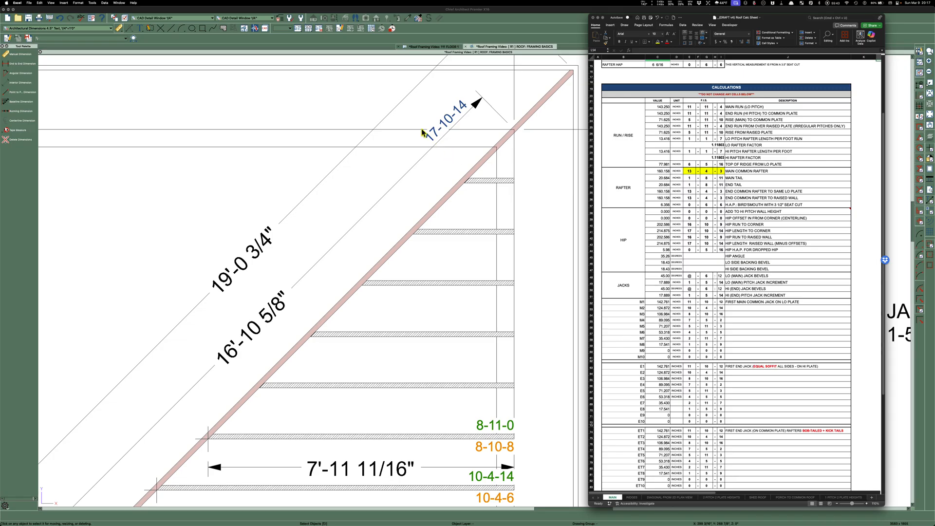
Compare the sheet's hip offset, run and length results with the hip dimensions and its overhang end on the plan
scroll(446, 341, down, 2)
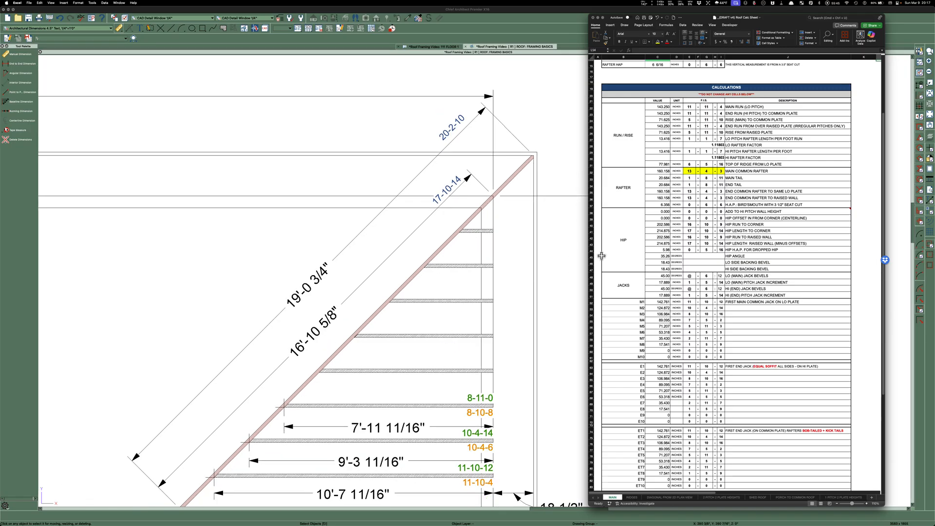
scroll(712, 252, up, 1)
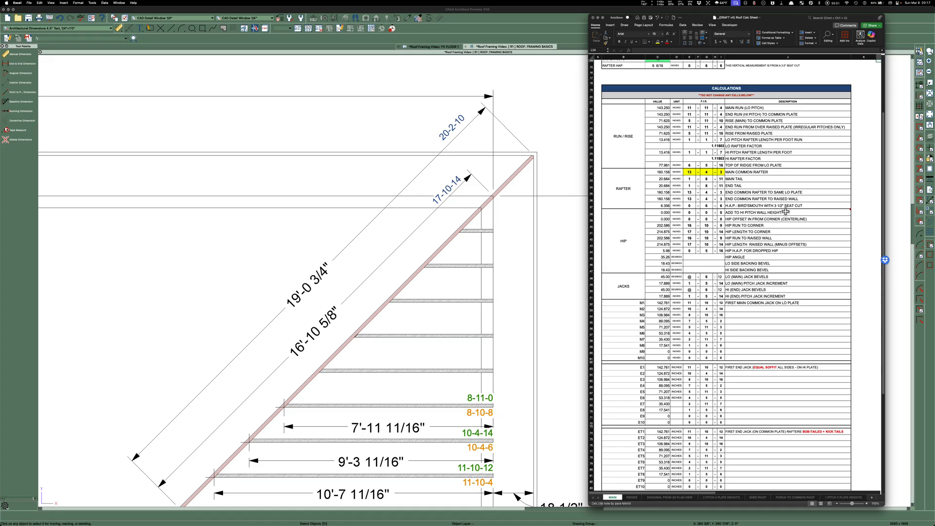
mouse_move(789, 214)
scroll(744, 219, up, 1)
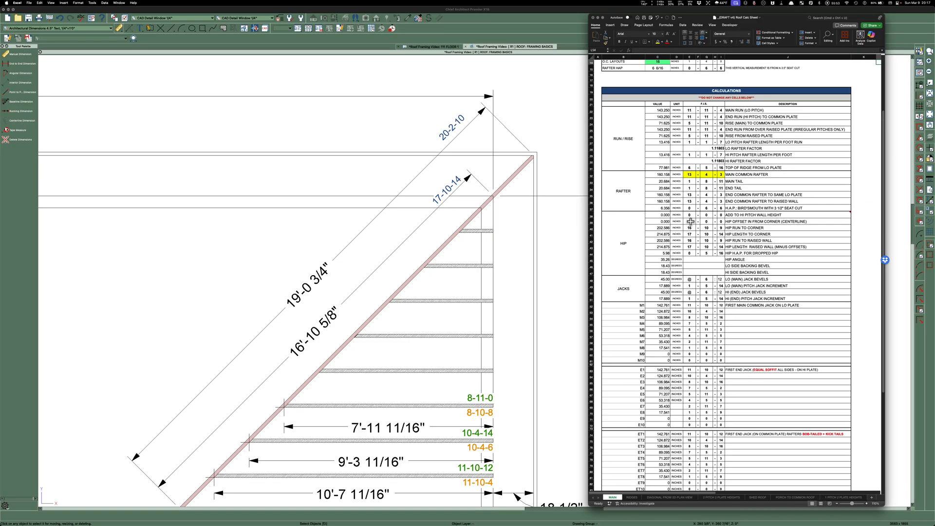
mouse_move(729, 217)
scroll(726, 229, down, 3)
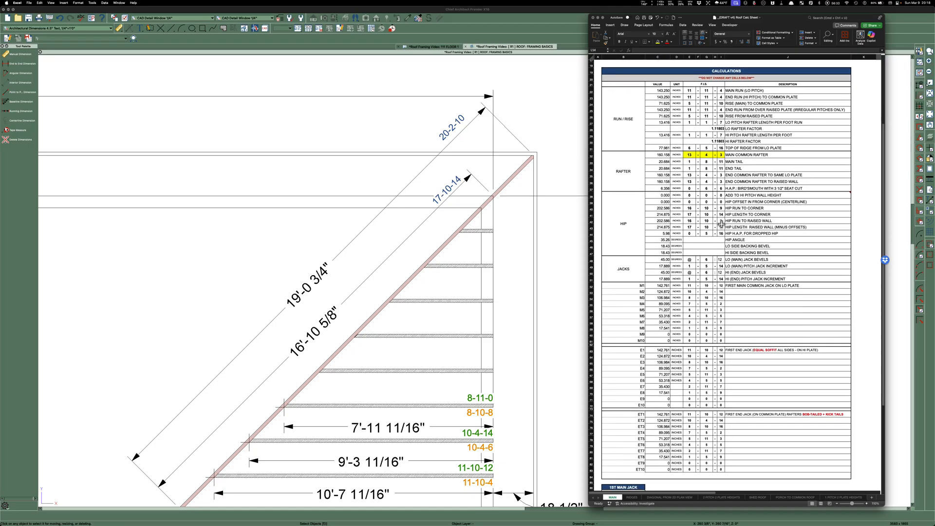
Check the sheet's jack increment and end jack lengths against the jack increment note and the annotated jack rafters on the plan
scroll(265, 223, down, 3)
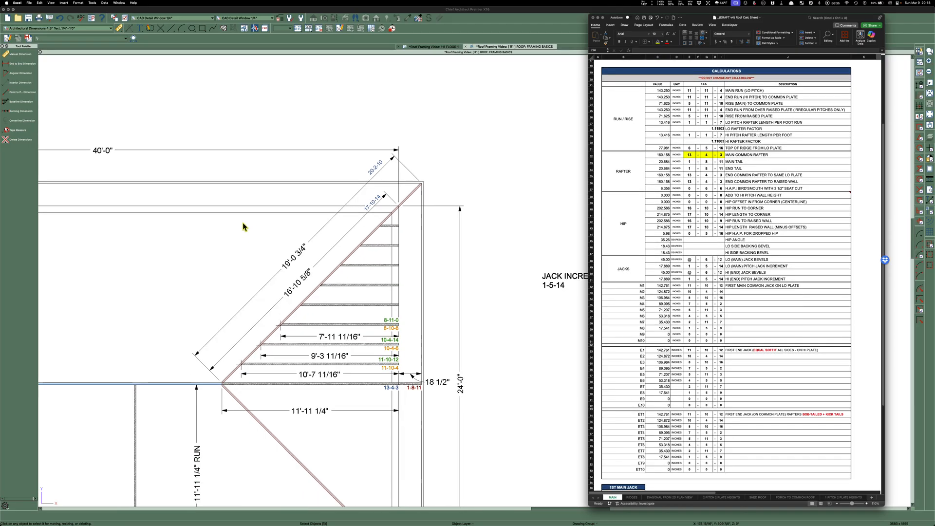
scroll(501, 271, up, 3)
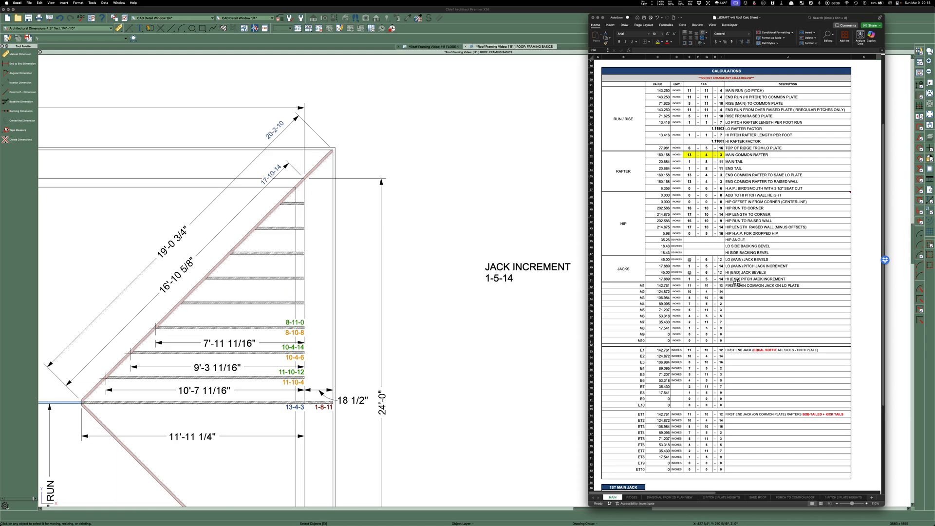
scroll(773, 248, down, 5)
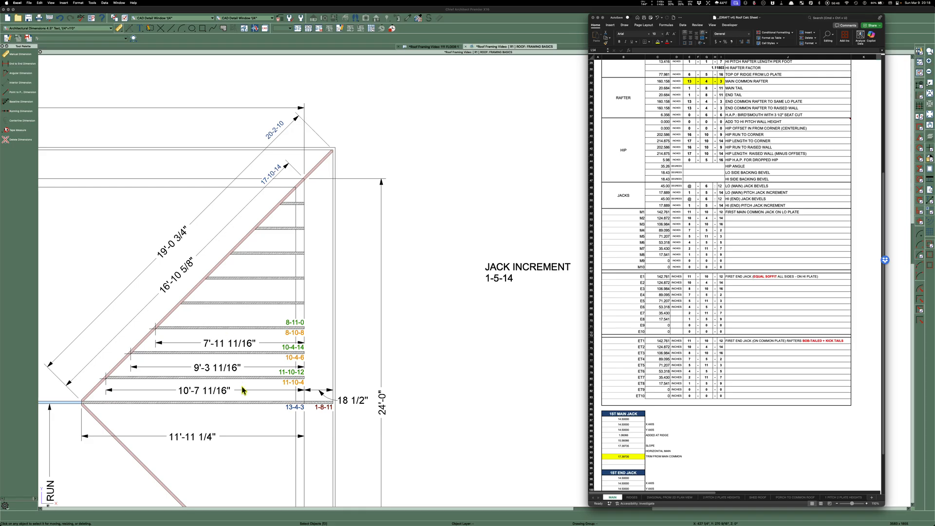
scroll(456, 340, up, 5)
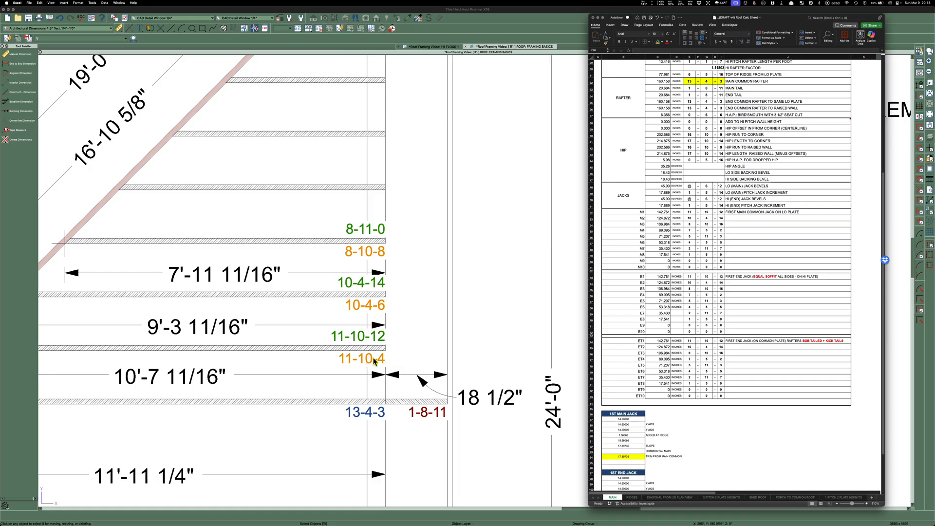
scroll(733, 215, up, 1)
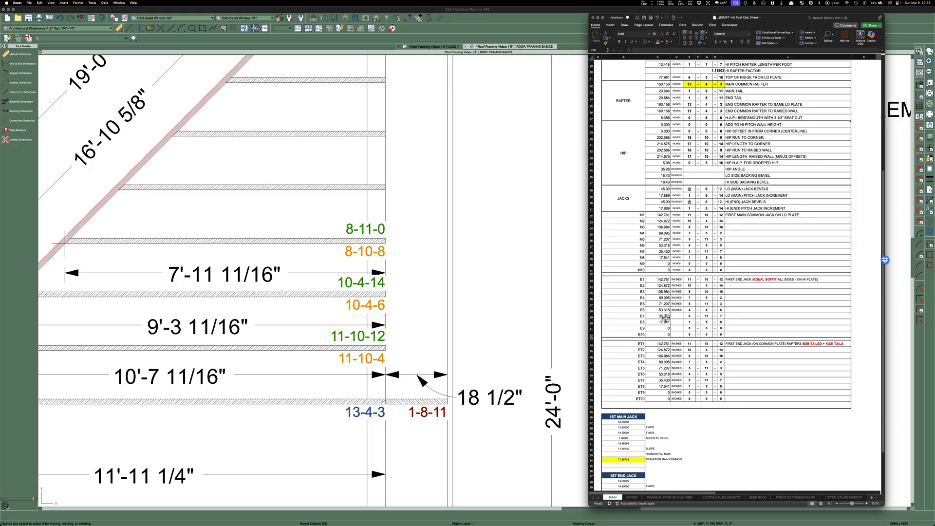
Return the calculation sheet to its input data and widen its window to about half the screen, selecting an empty cell beside the tables
scroll(708, 311, up, 5)
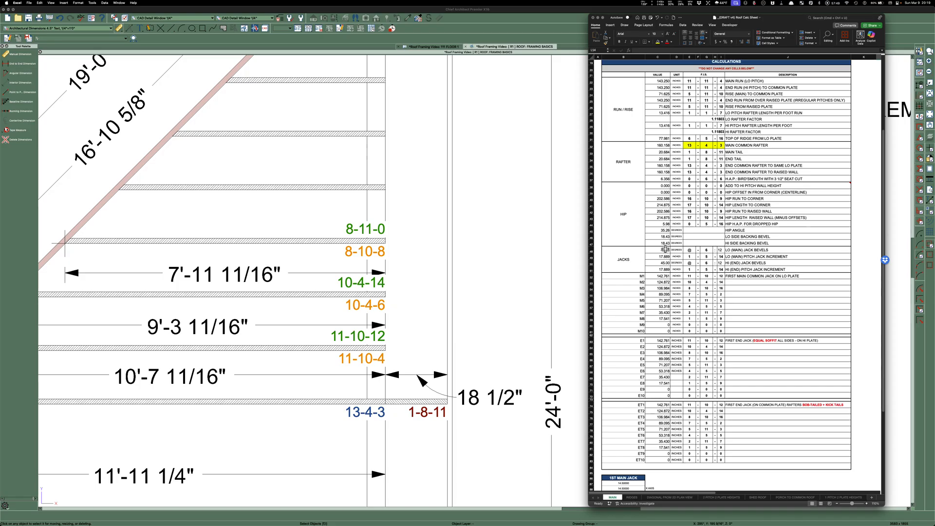
scroll(665, 249, up, 3)
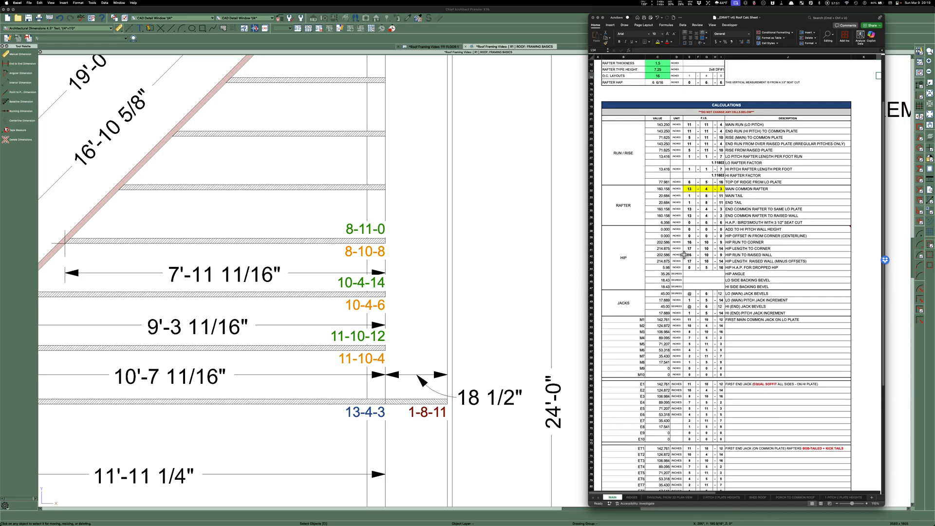
scroll(721, 228, up, 3)
scroll(721, 229, up, 2)
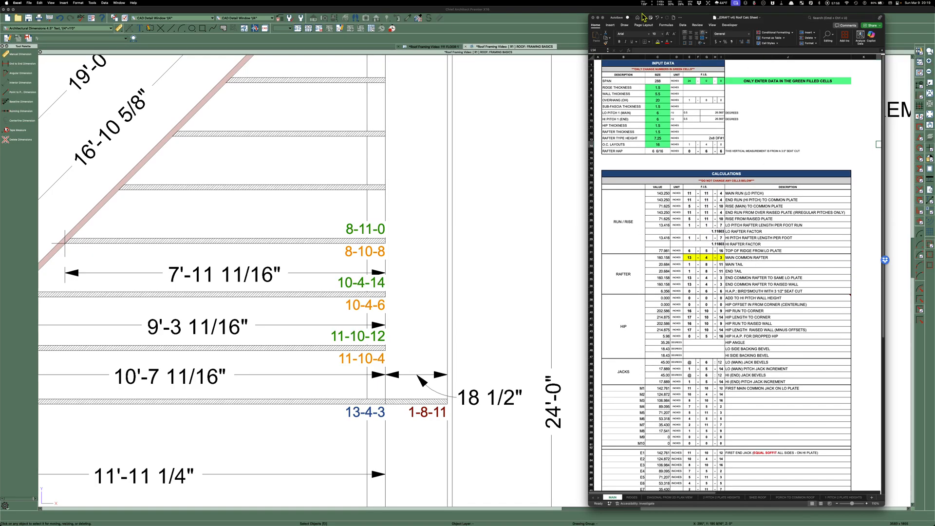
drag(587, 14, 481, 9)
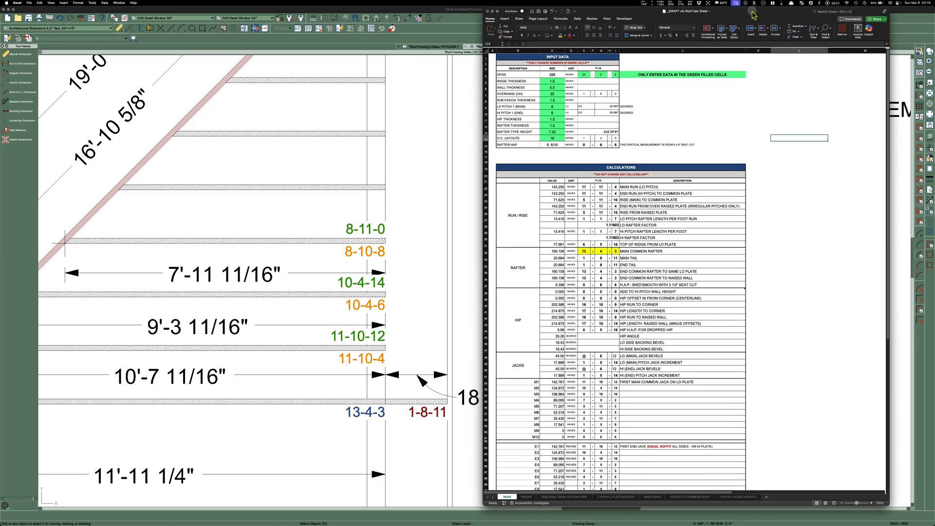
drag(752, 14, 757, 13)
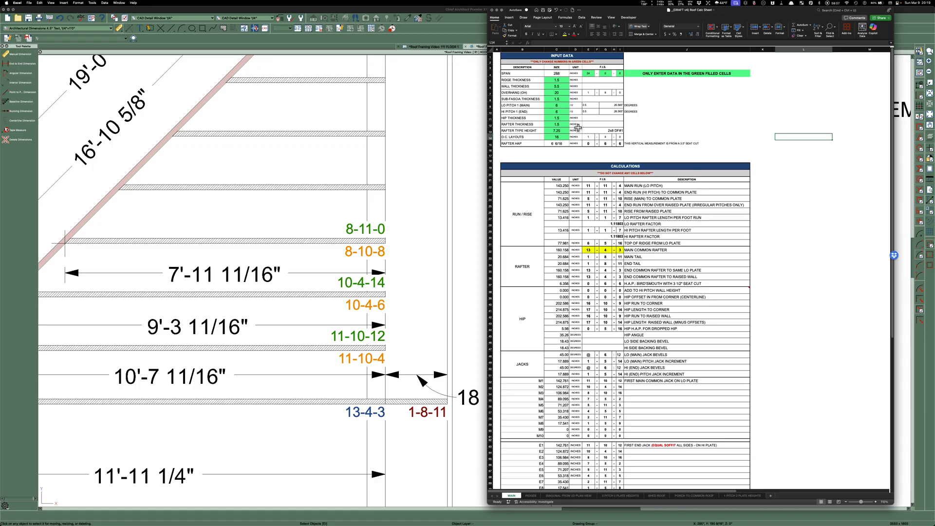
mouse_move(489, 13)
mouse_down()
mouse_move(573, 14)
mouse_move(505, 15)
mouse_up()
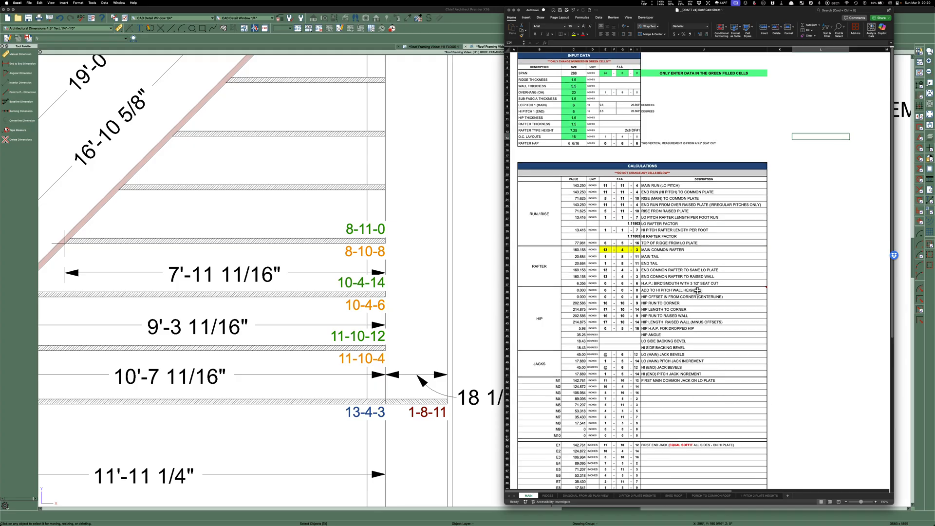
scroll(698, 292, down, 15)
scroll(687, 268, up, 15)
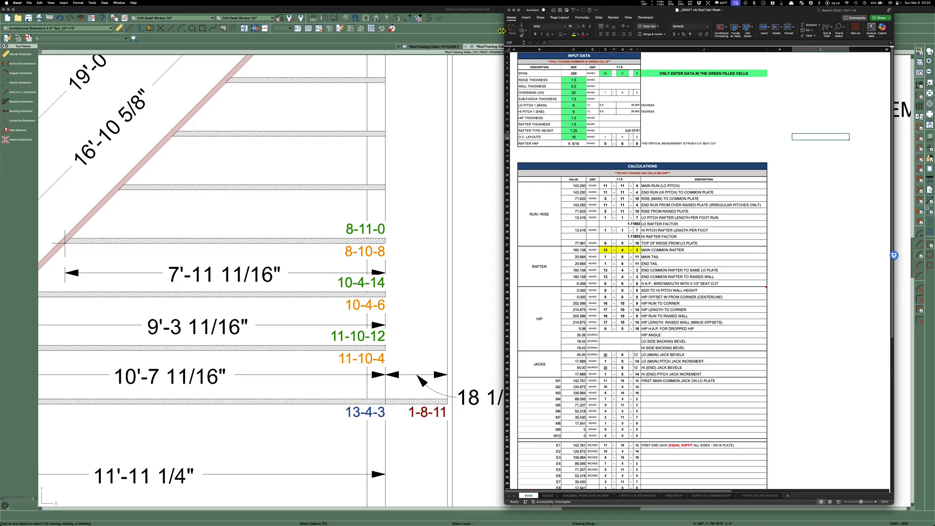
drag(504, 28, 491, 27)
drag(503, 73, 451, 73)
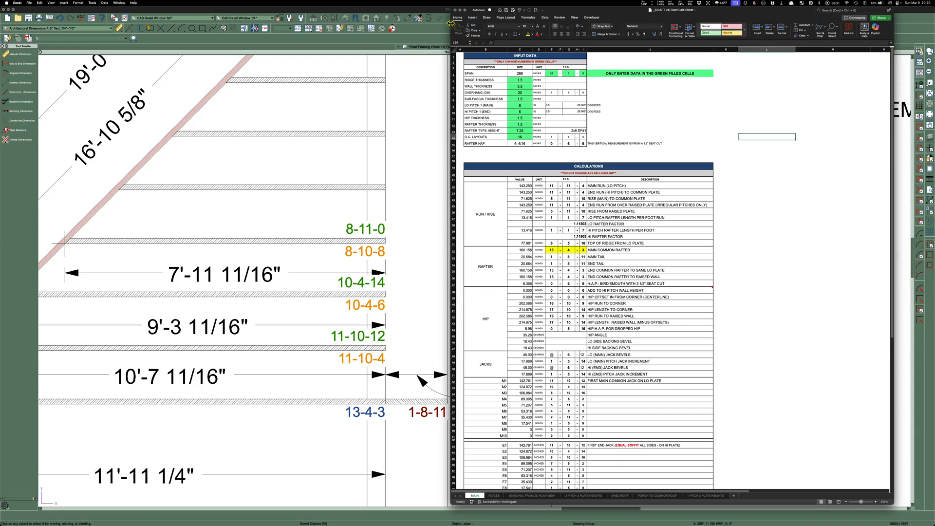
click(799, 171)
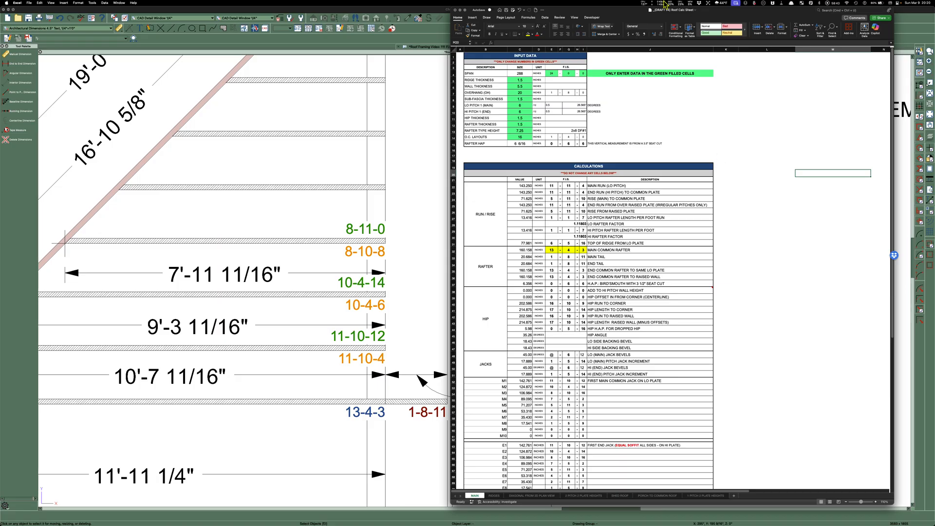
Hide the calculation sheet and review the hip roof framing plan, from the hip and jack annotations to the overall layout
click(460, 10)
scroll(644, 150, down, 3)
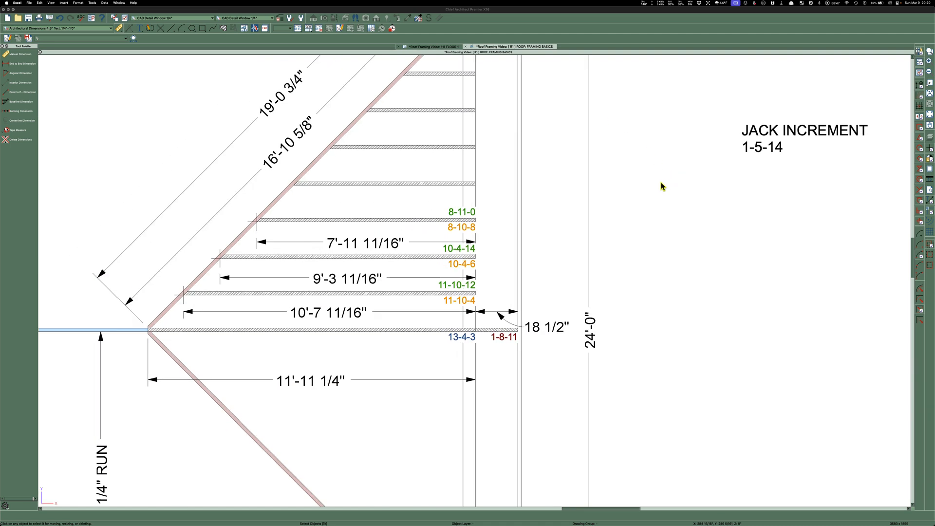
scroll(662, 183, up, 2)
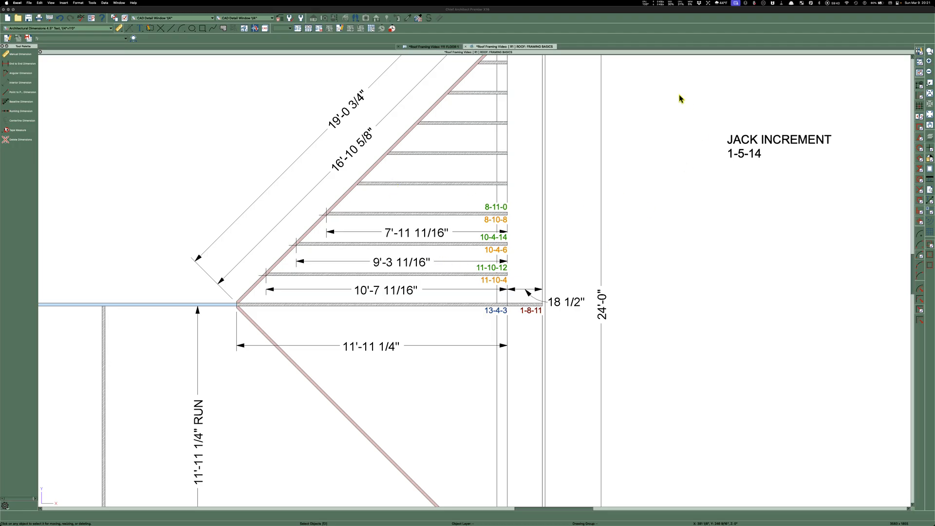
scroll(478, 355, down, 5)
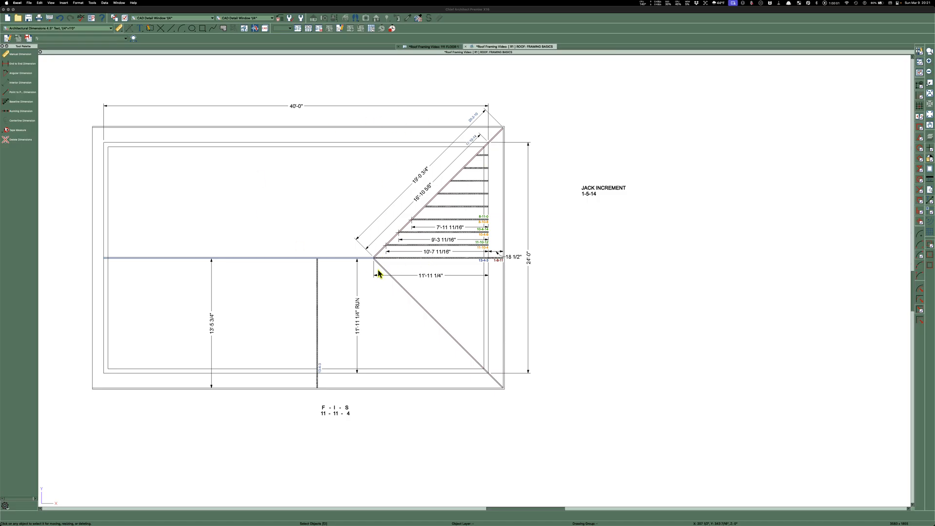
scroll(377, 273, up, 3)
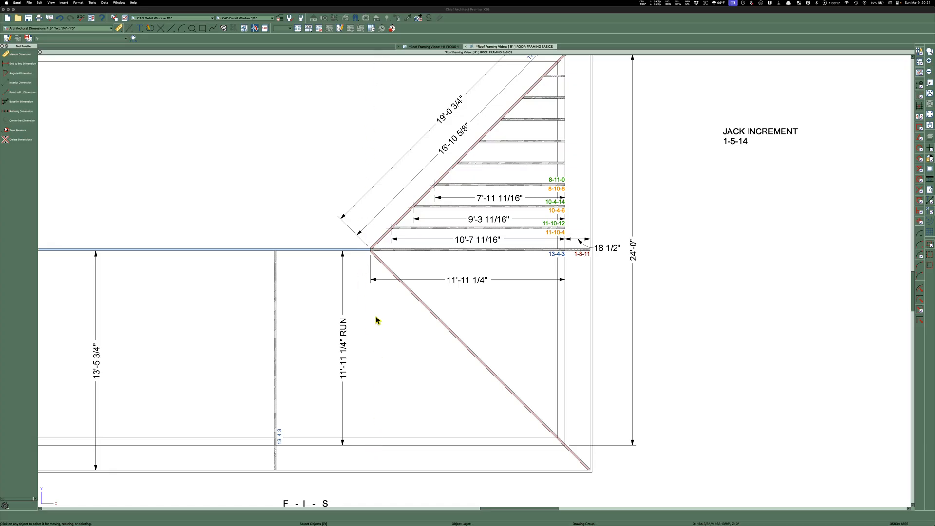
scroll(373, 311, down, 2)
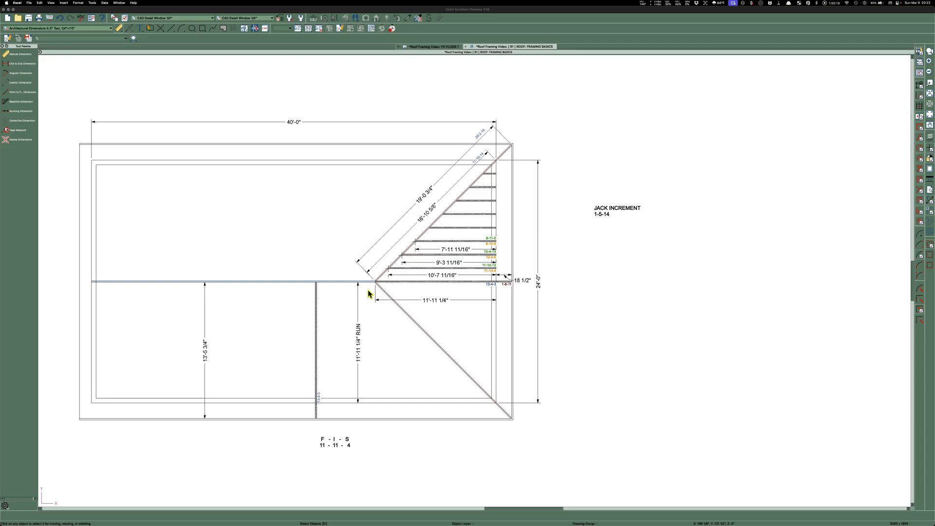
scroll(373, 290, up, 2)
scroll(377, 285, up, 2)
scroll(472, 263, down, 4)
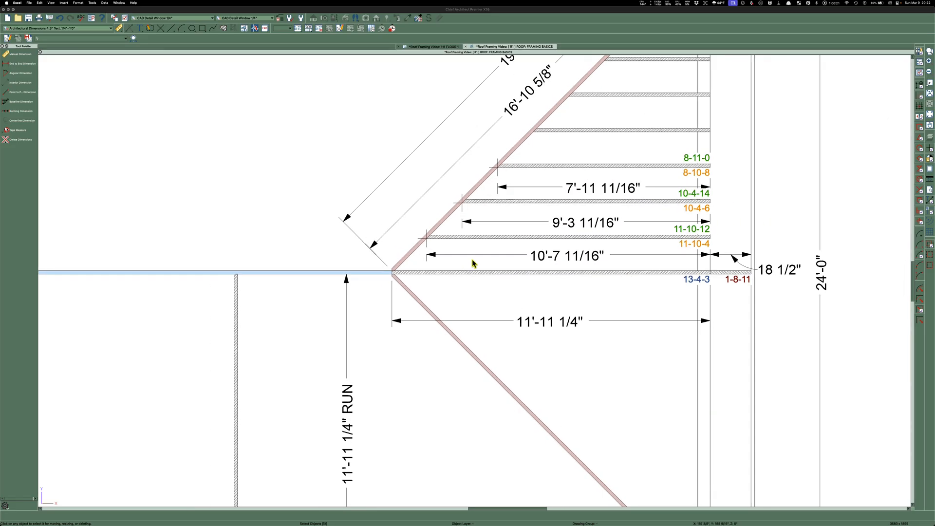
scroll(196, 293, down, 2)
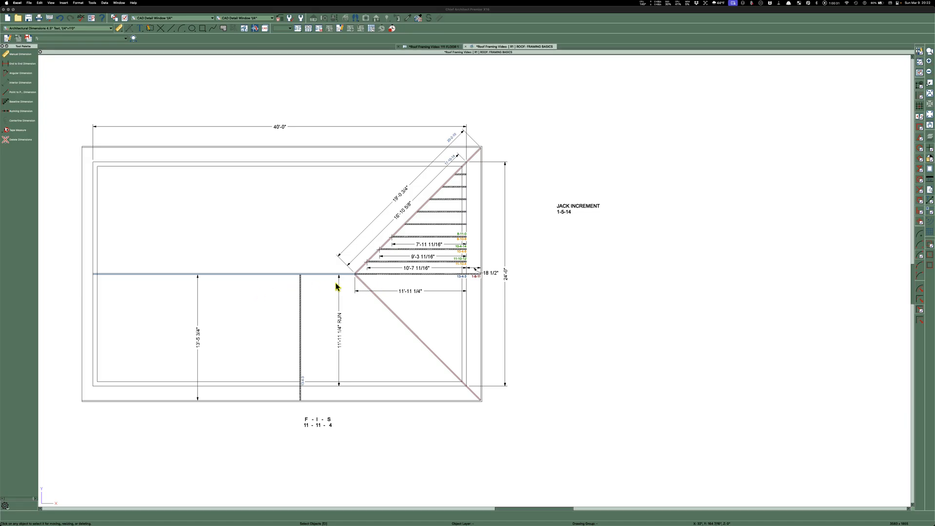
scroll(336, 288, up, 2)
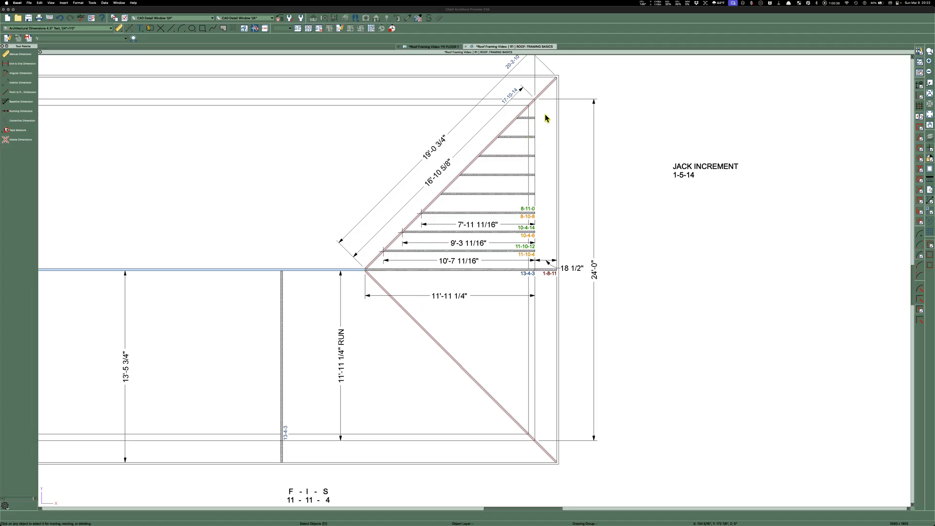
scroll(522, 249, down, 2)
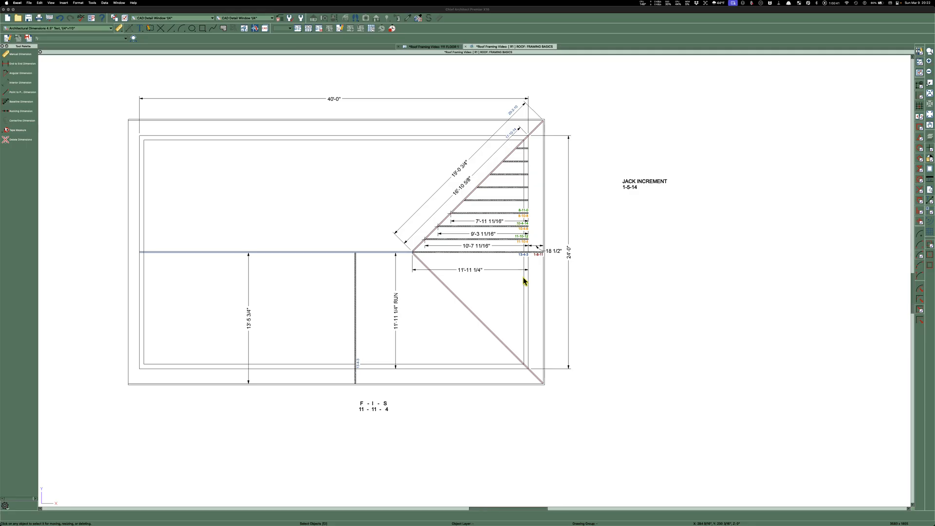